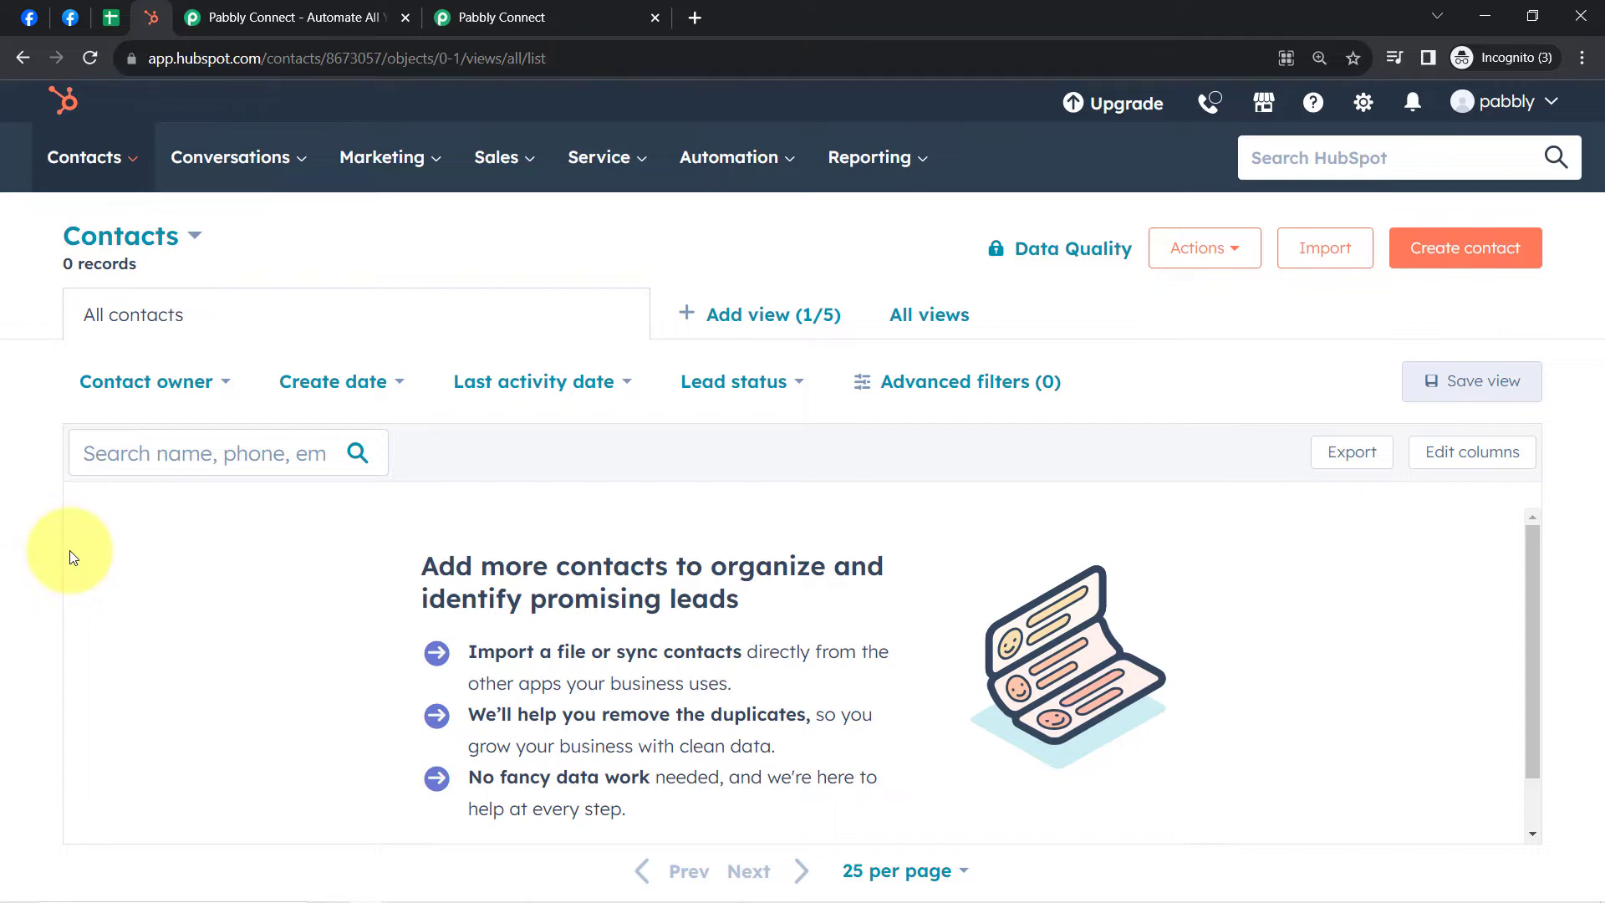
Step: Look over the Pabbly Connect home page, its sign-up option and the account dashboard
{"action": "left_click", "coordinate": [234, 17]}
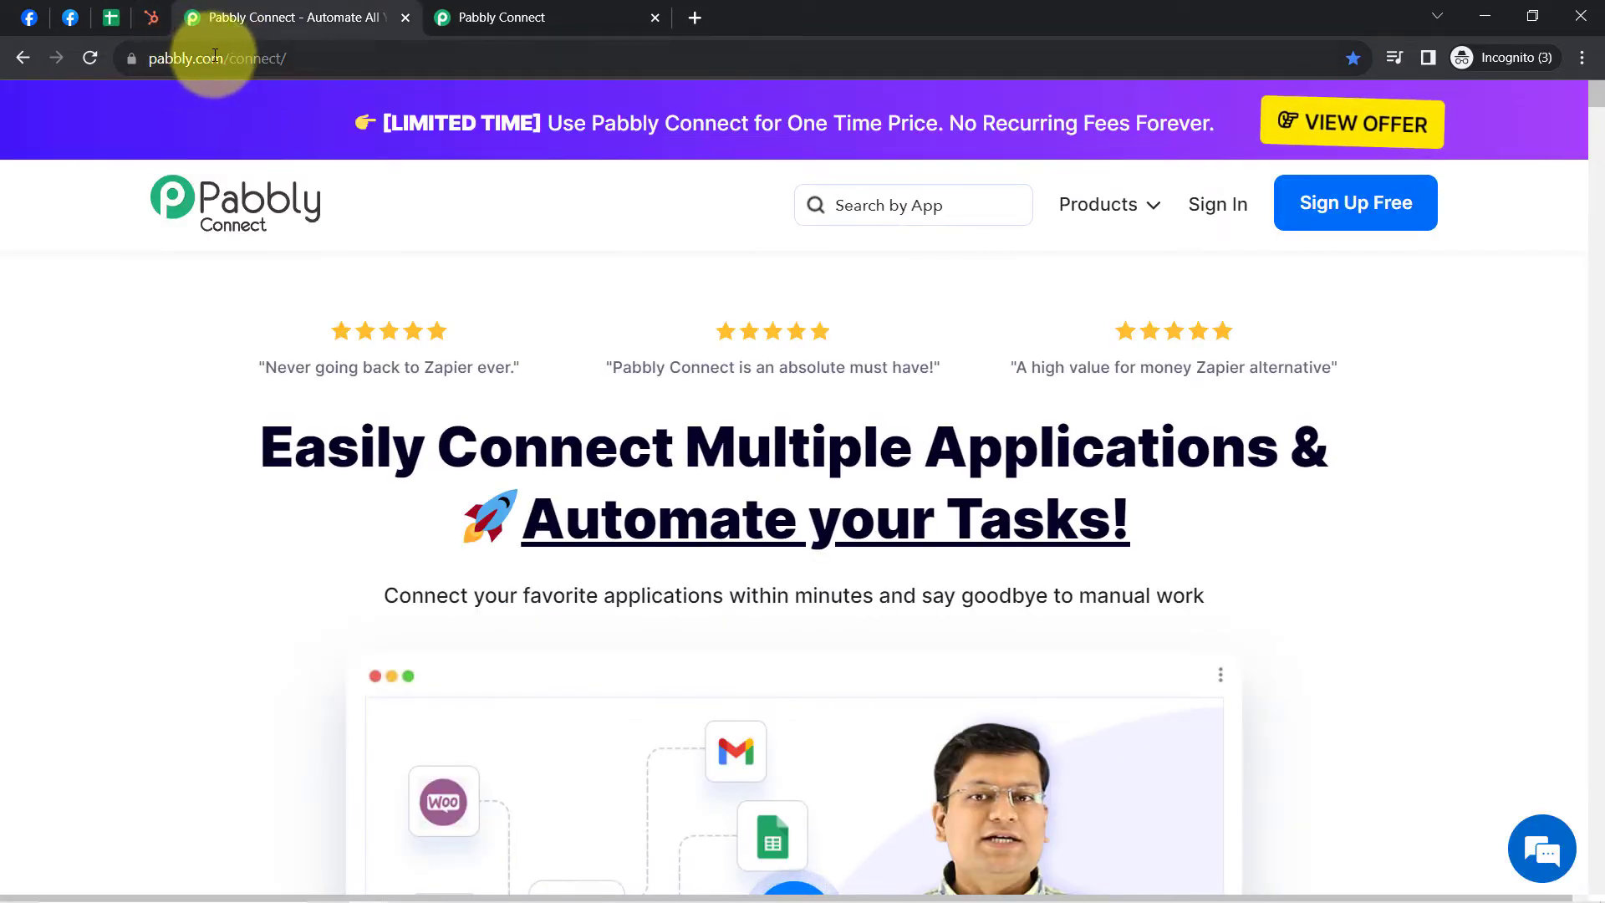
{"action": "left_click_drag", "start_coordinate": [214, 58], "coordinate": [305, 77]}
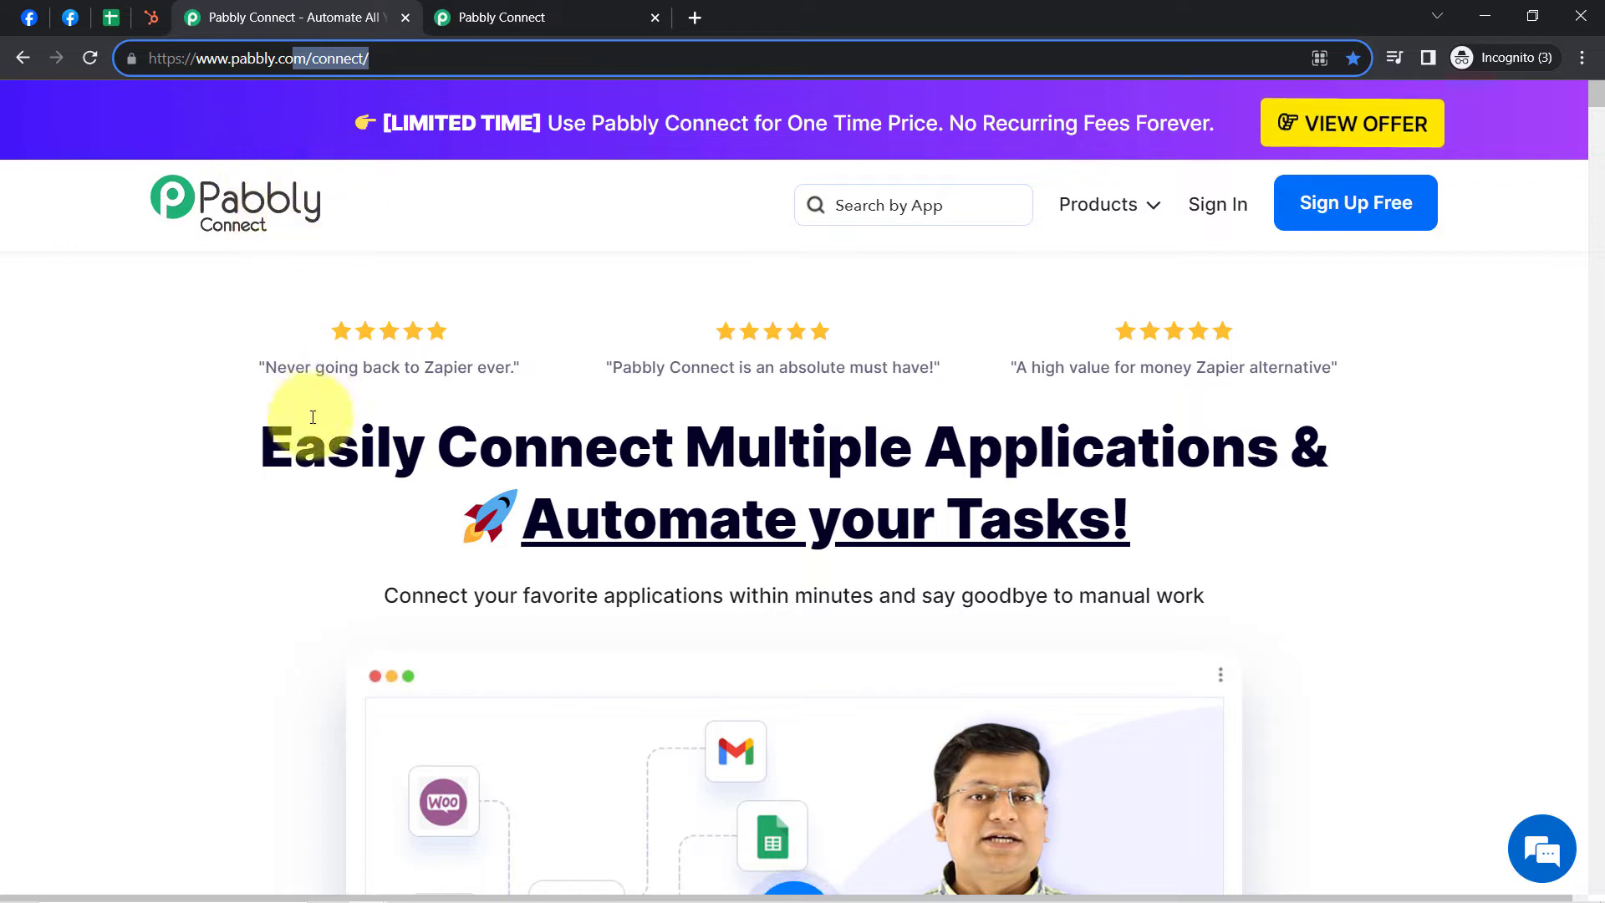
{"action": "left_click_drag", "start_coordinate": [312, 417], "coordinate": [918, 574]}
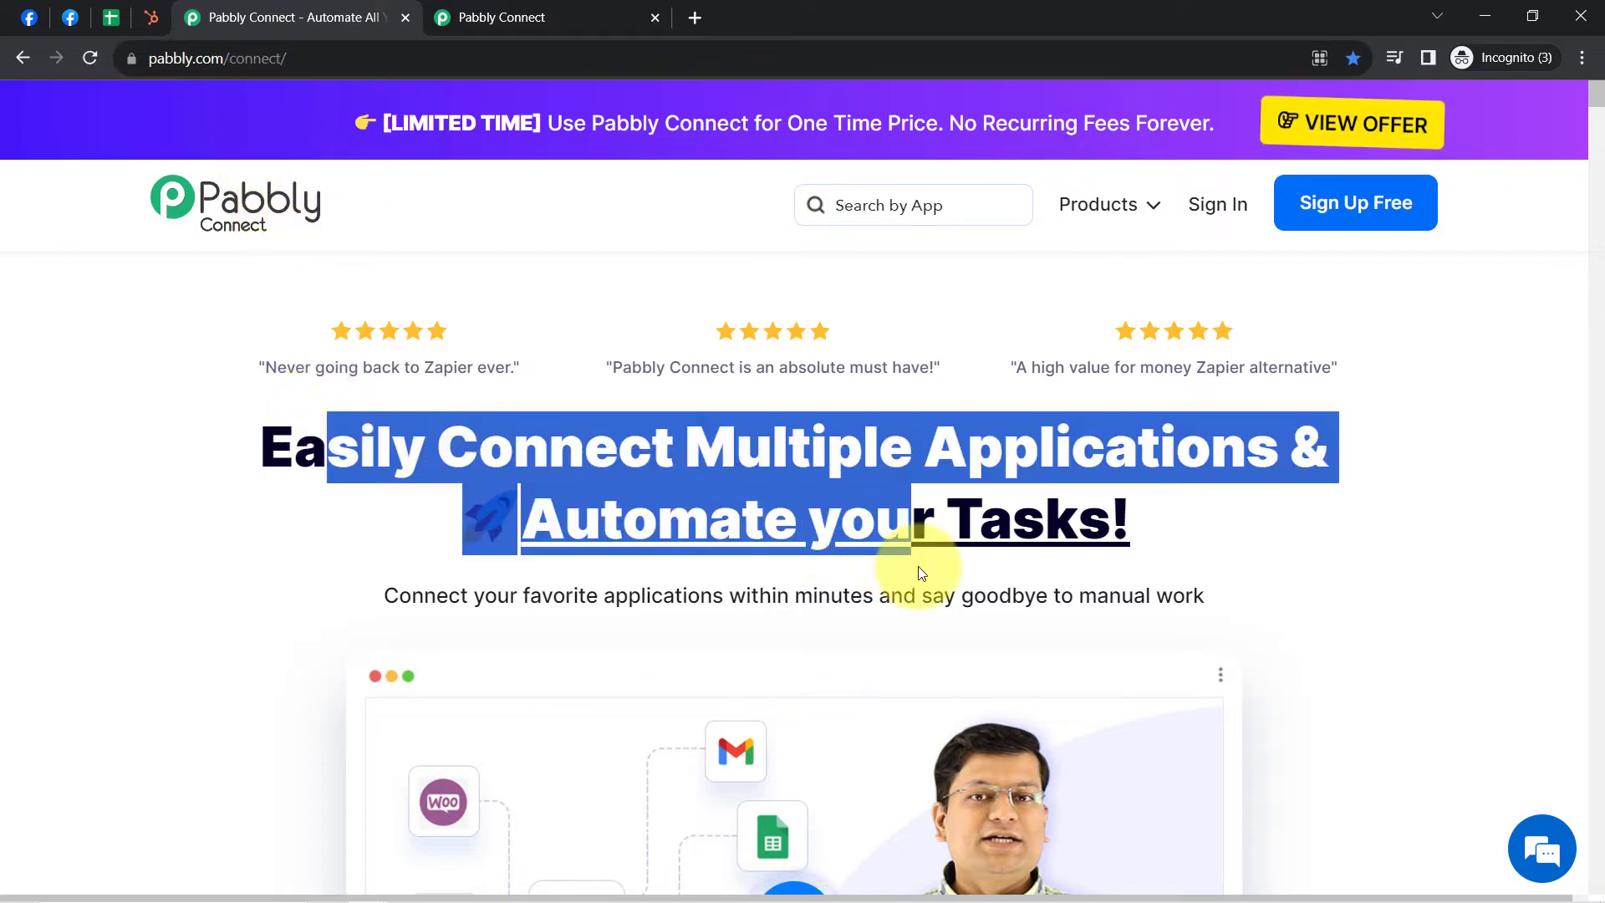
{"action": "left_click", "coordinate": [573, 7]}
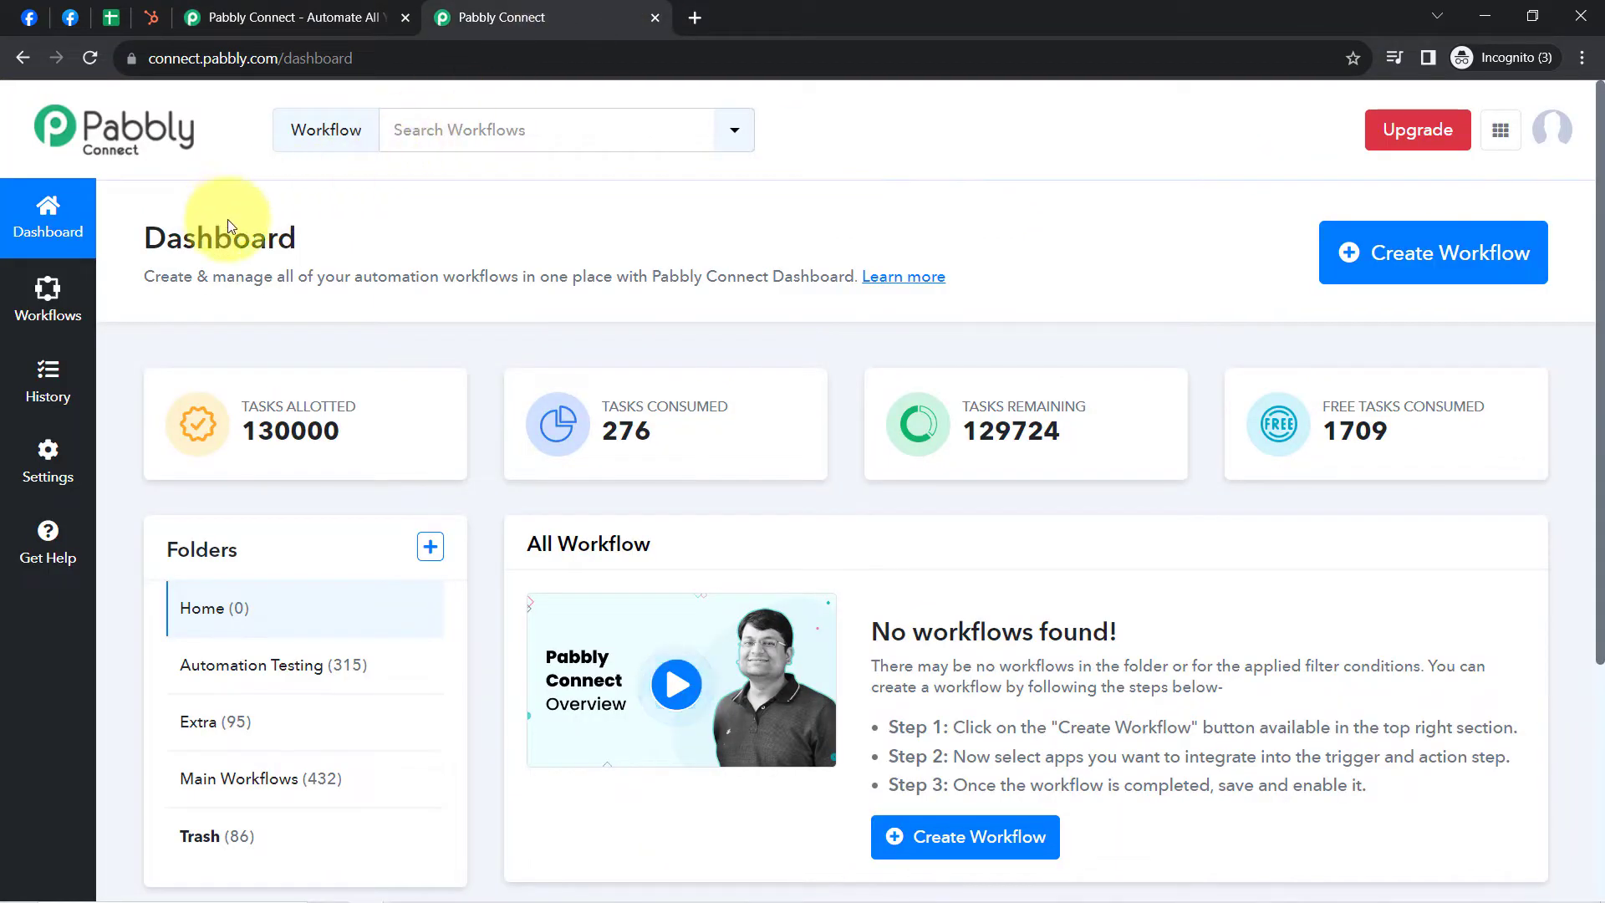
{"action": "left_click_drag", "start_coordinate": [214, 238], "coordinate": [322, 243]}
{"action": "left_click", "coordinate": [316, 6]}
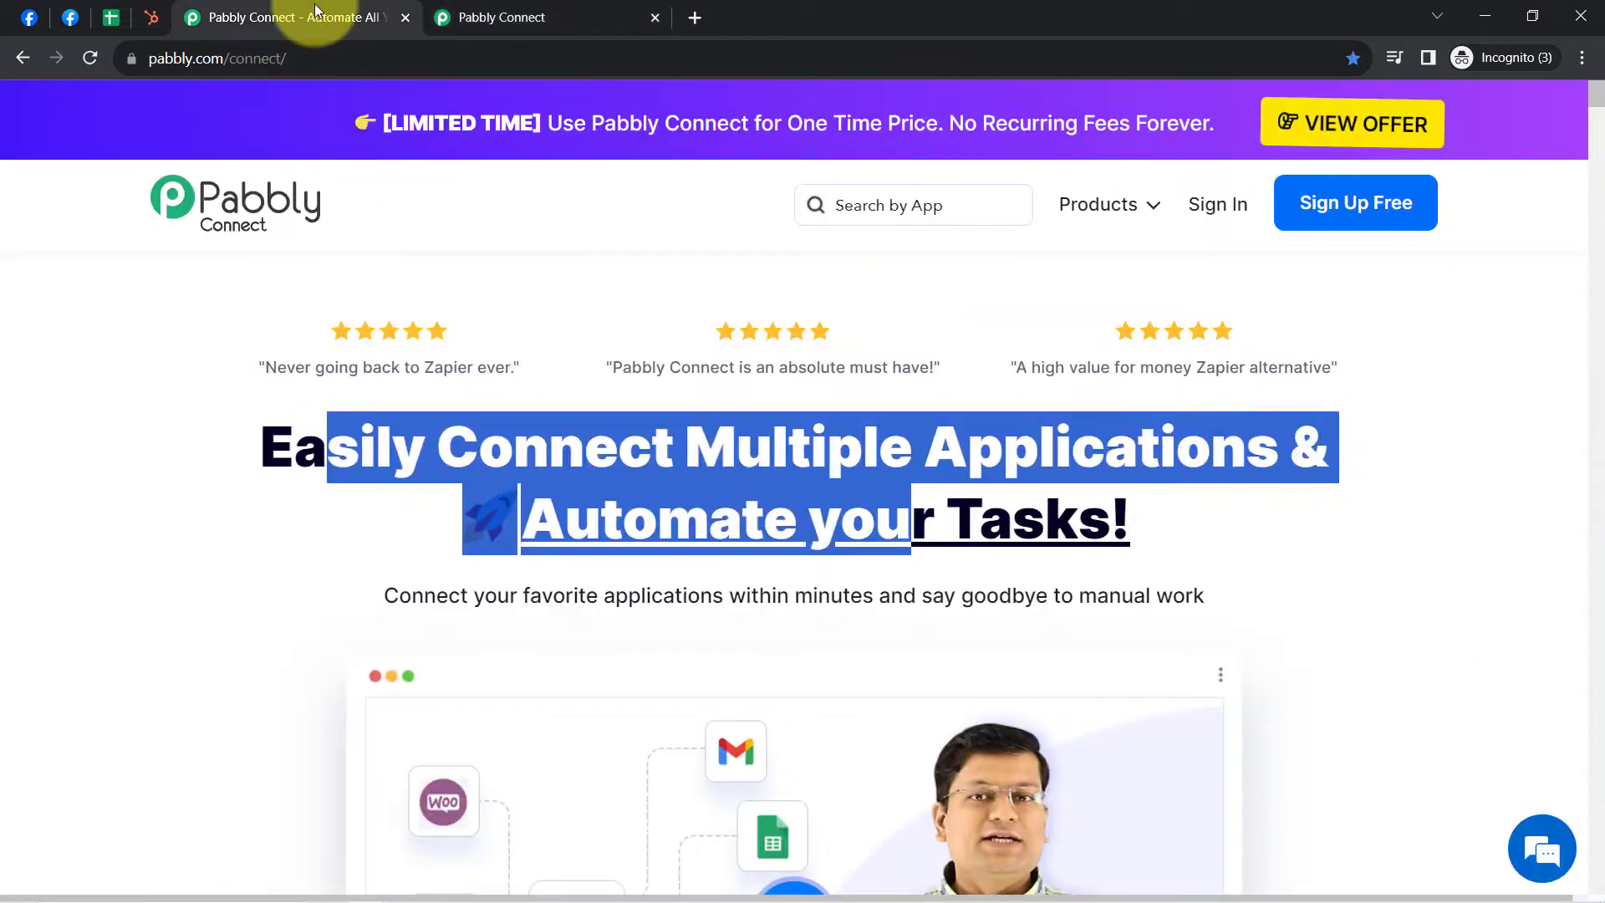
{"action": "left_click", "coordinate": [558, 470]}
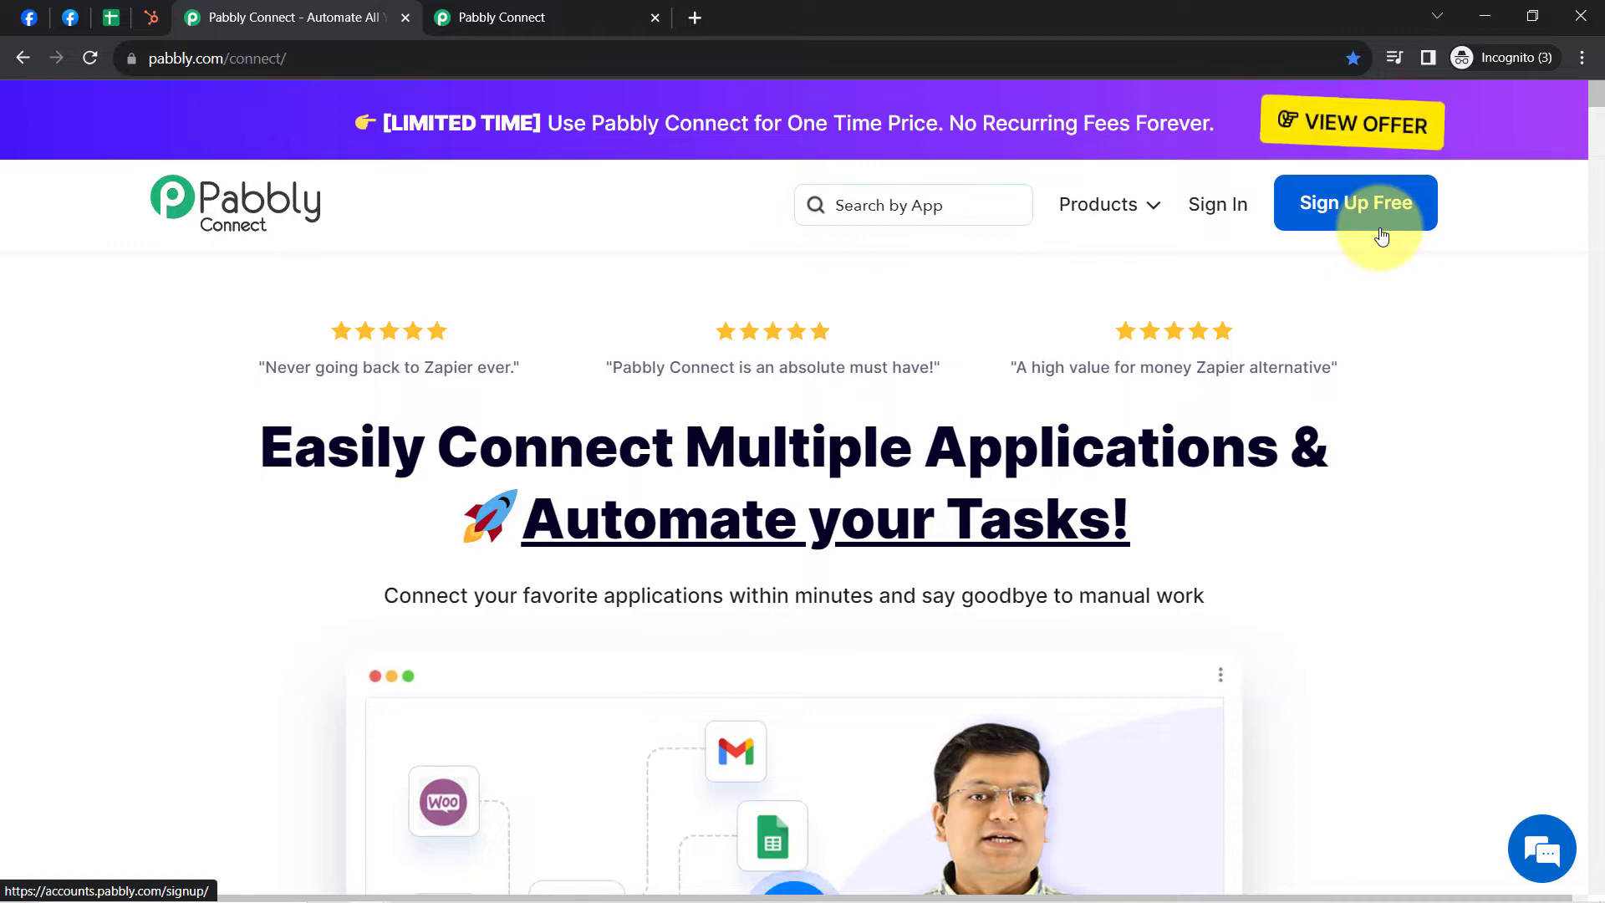
Step: From the Pabbly Connect dashboard, create a workflow named "Add Facebook Leads to Google Sheets & HubSpot CRM" in the Main Workflows folder
{"action": "left_click", "coordinate": [513, 18]}
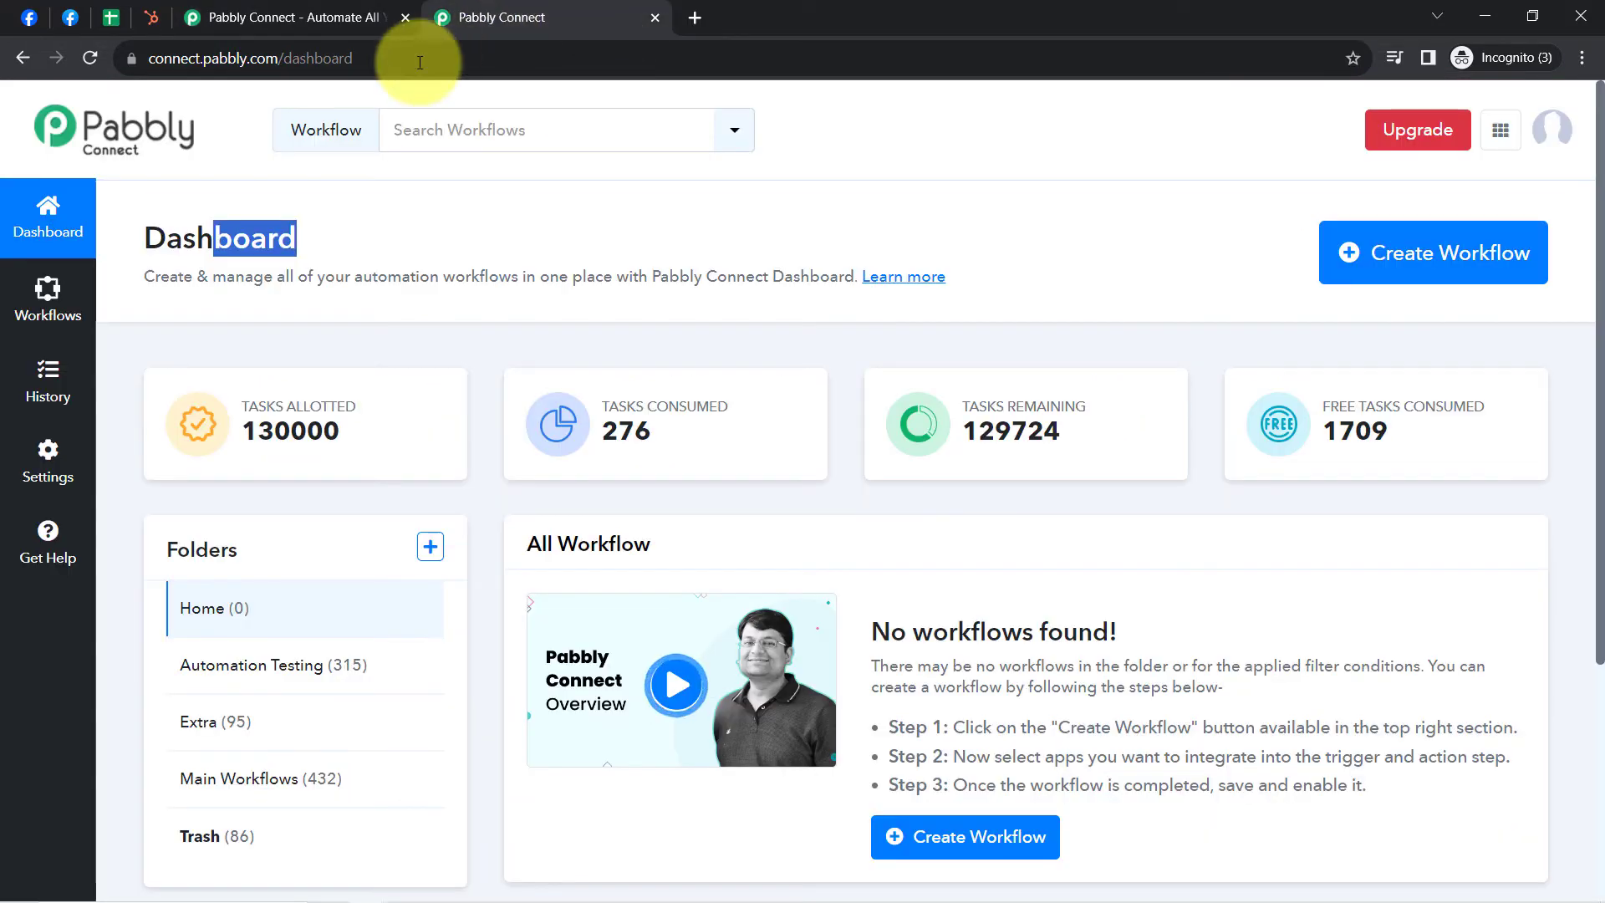
{"action": "double_click", "coordinate": [164, 236]}
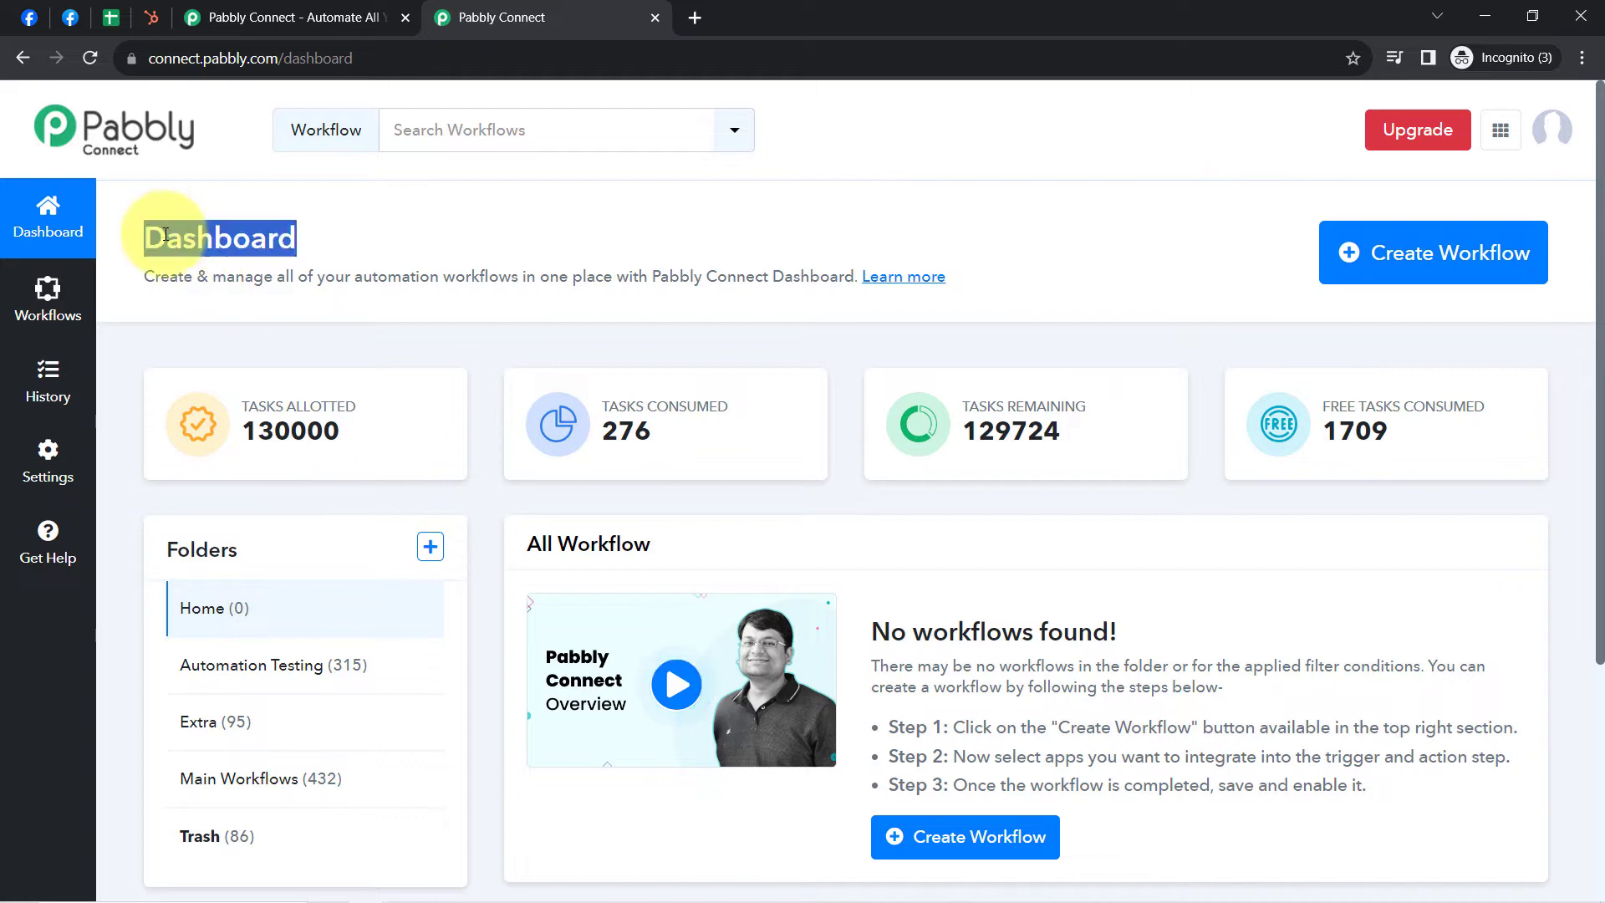
{"action": "left_click", "coordinate": [1476, 239]}
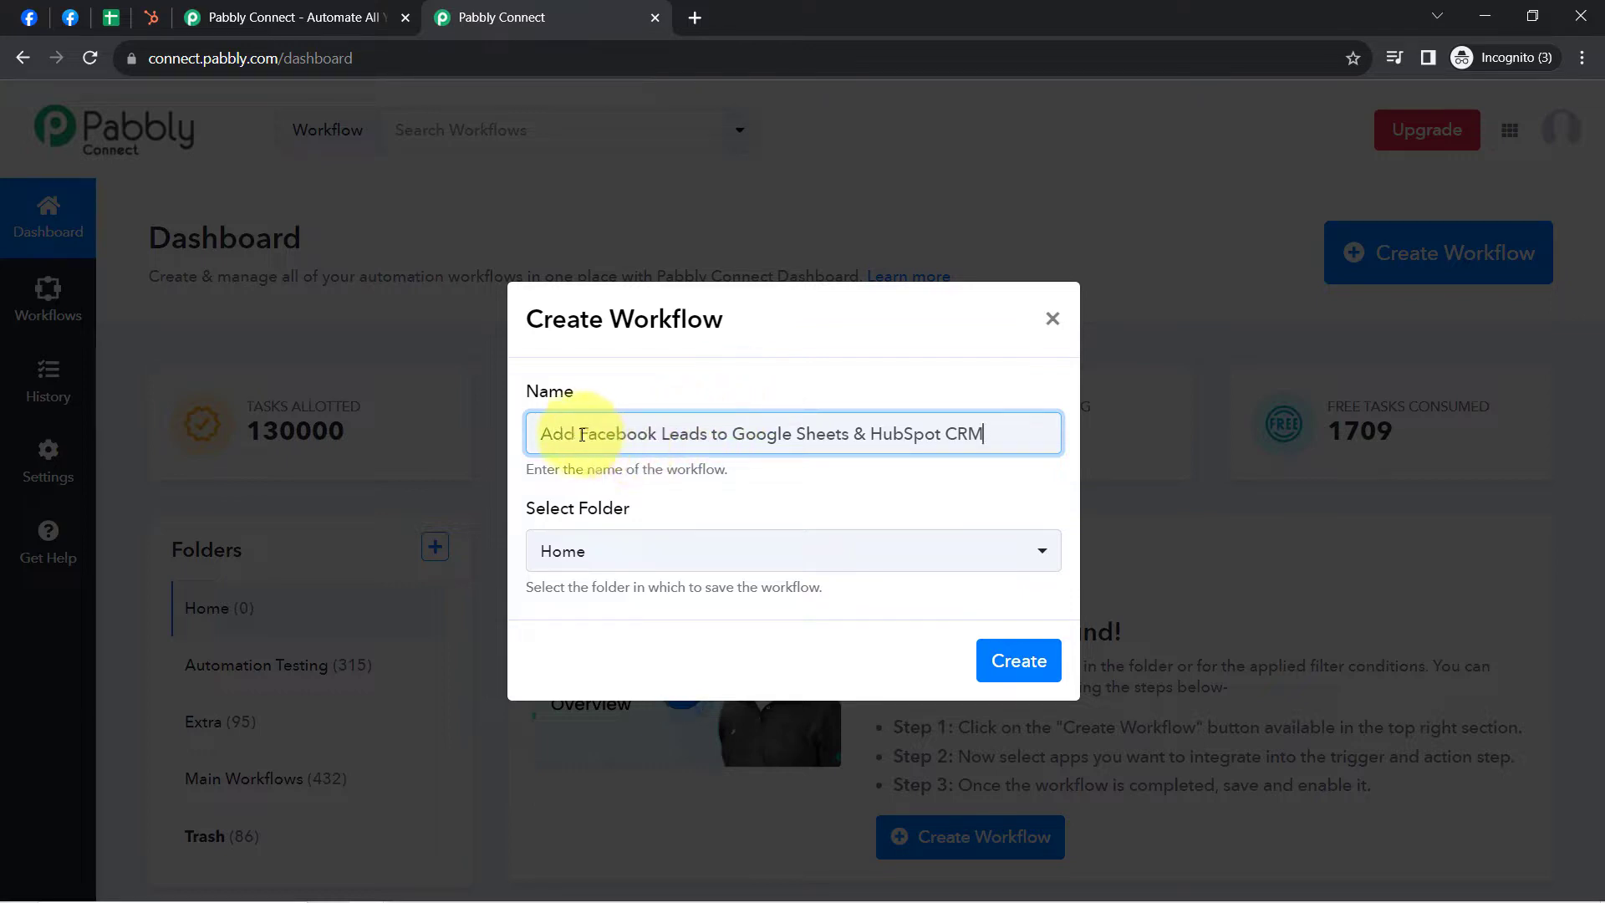
{"action": "left_click_drag", "start_coordinate": [595, 433], "coordinate": [980, 438]}
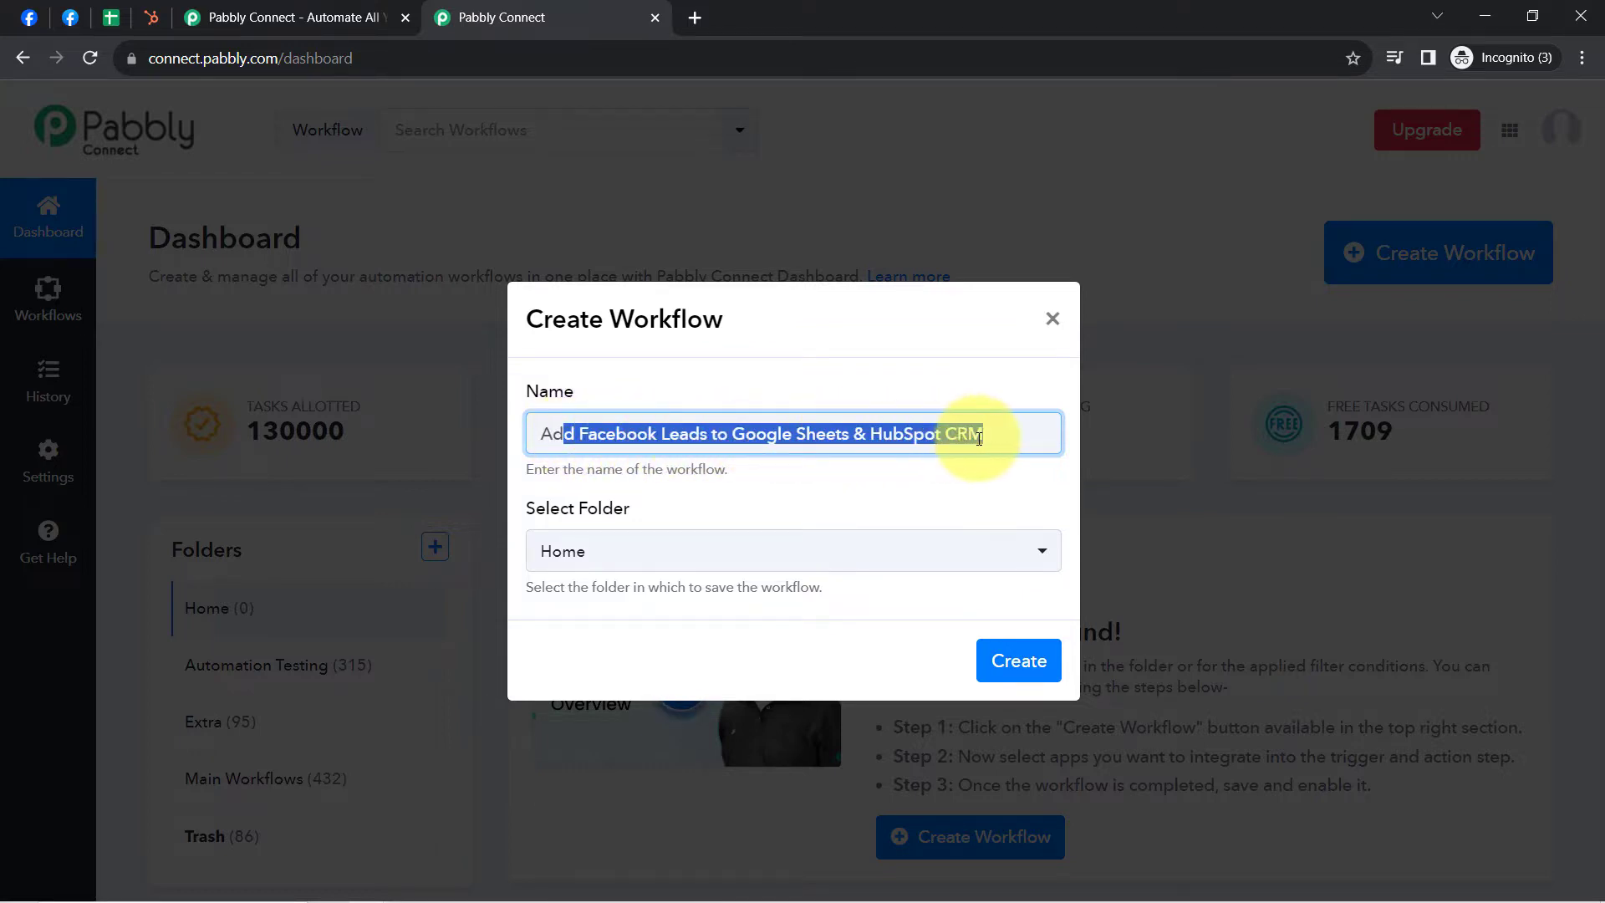
{"action": "left_click", "coordinate": [902, 425]}
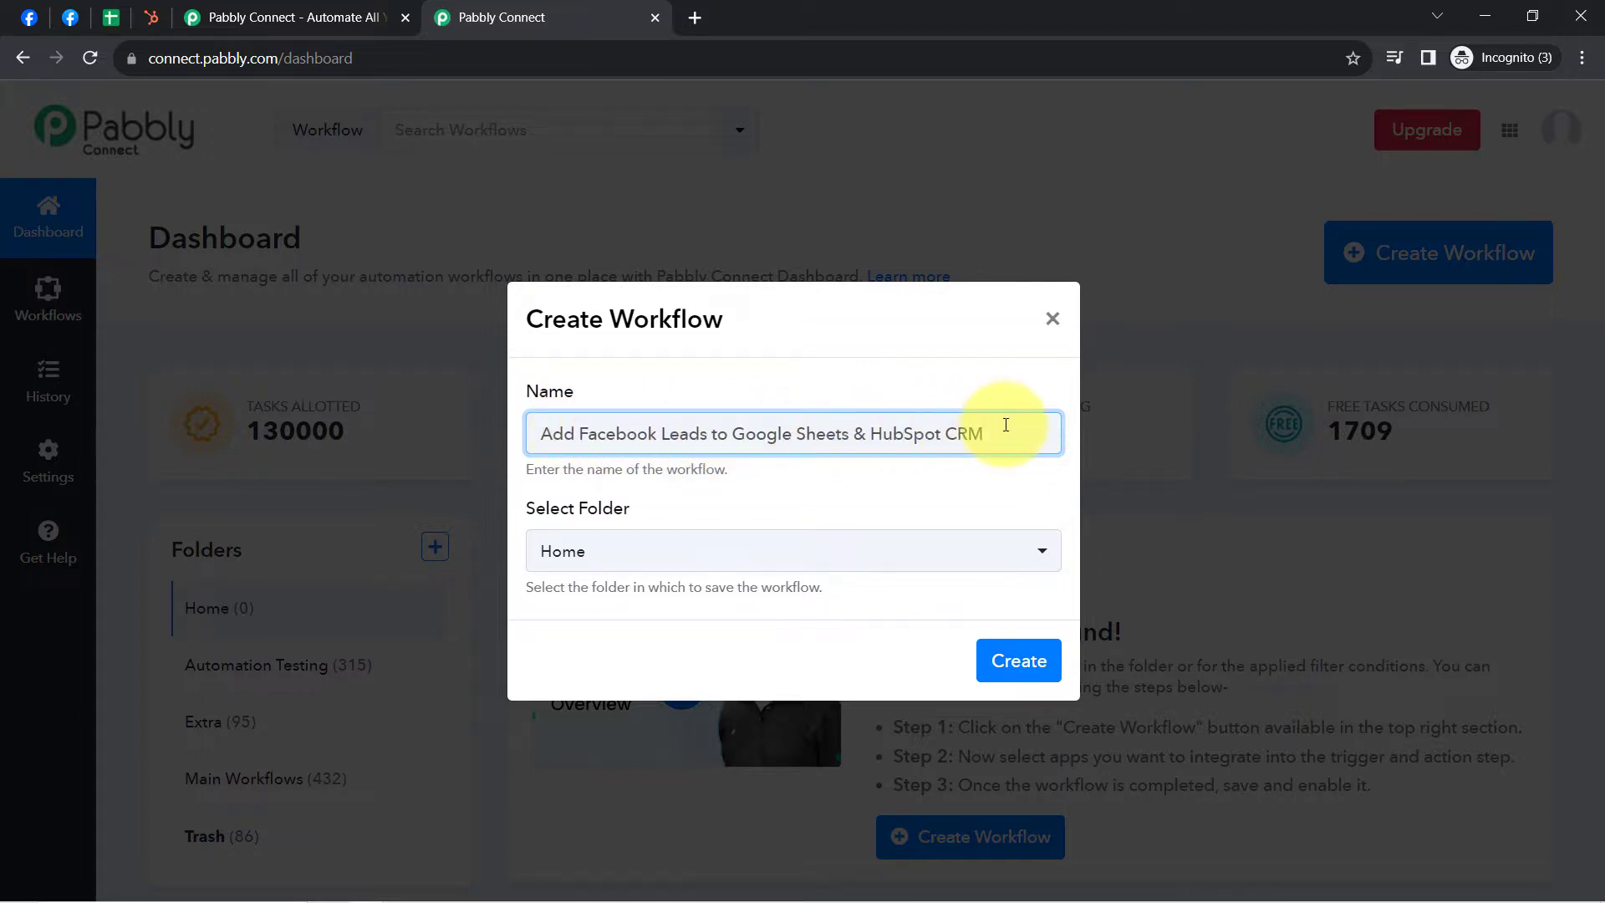
{"action": "left_click", "coordinate": [597, 557]}
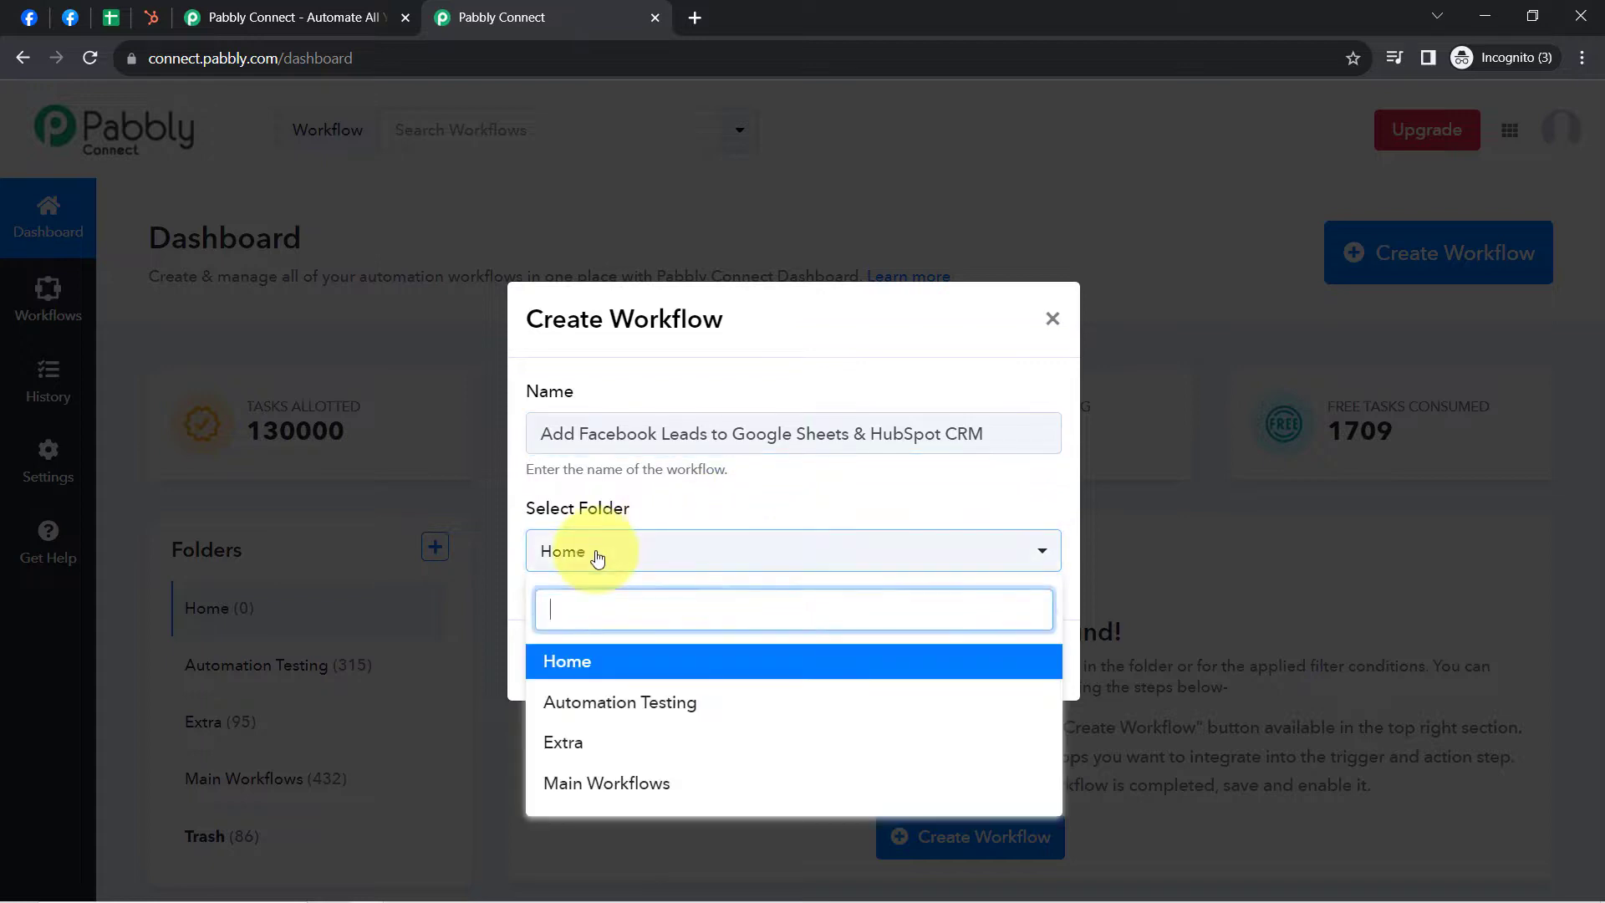
{"action": "left_click", "coordinate": [577, 785]}
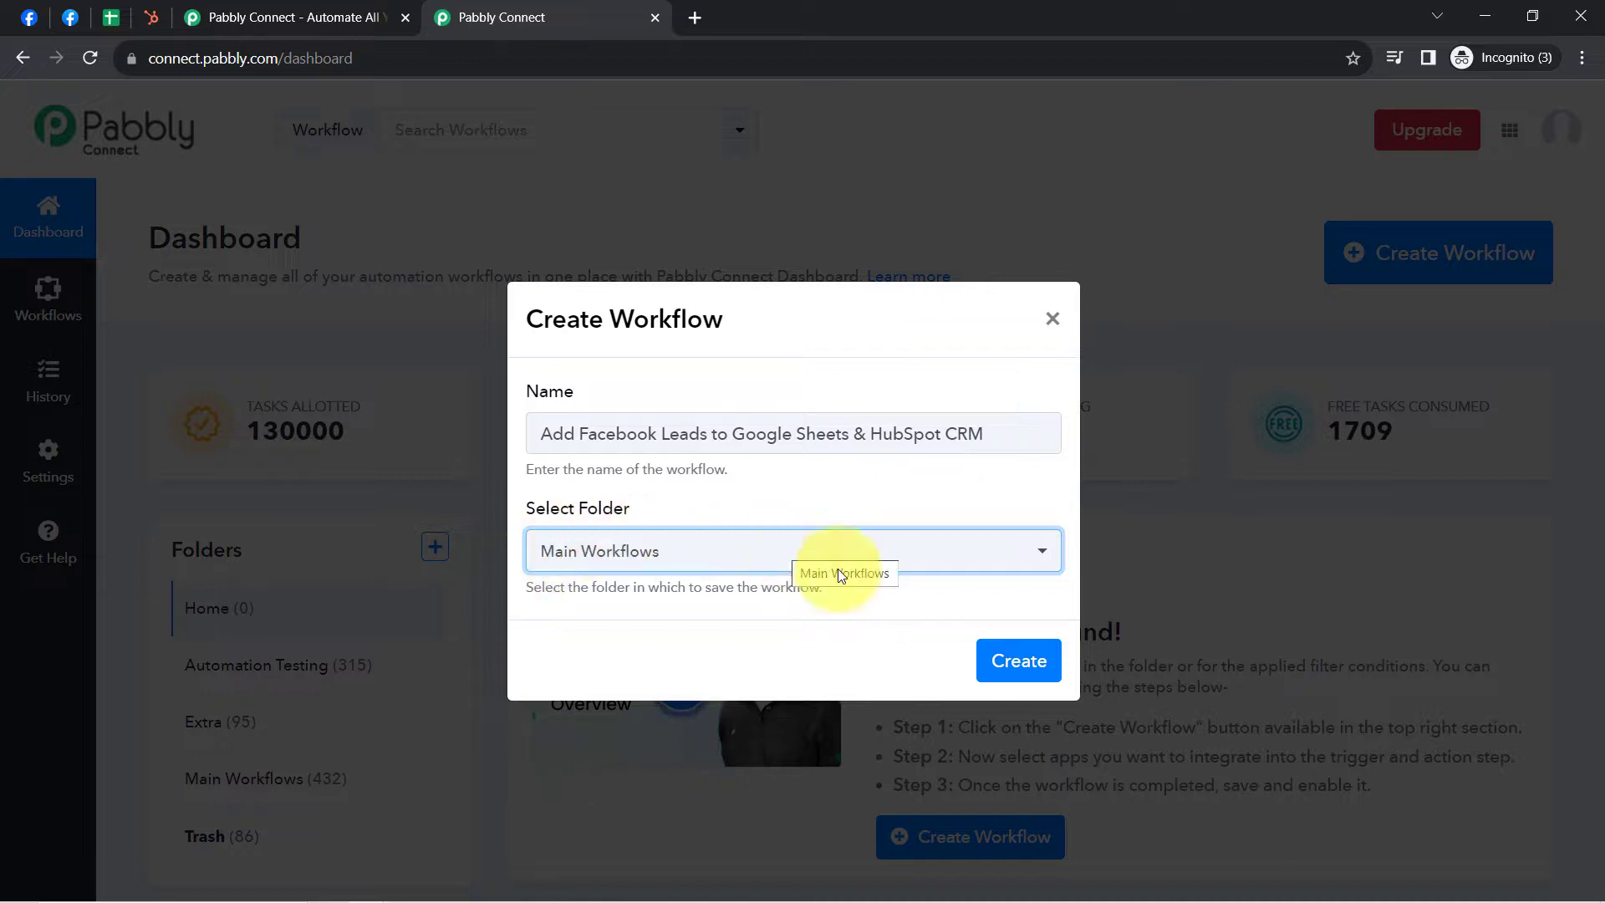
{"action": "left_click", "coordinate": [993, 654]}
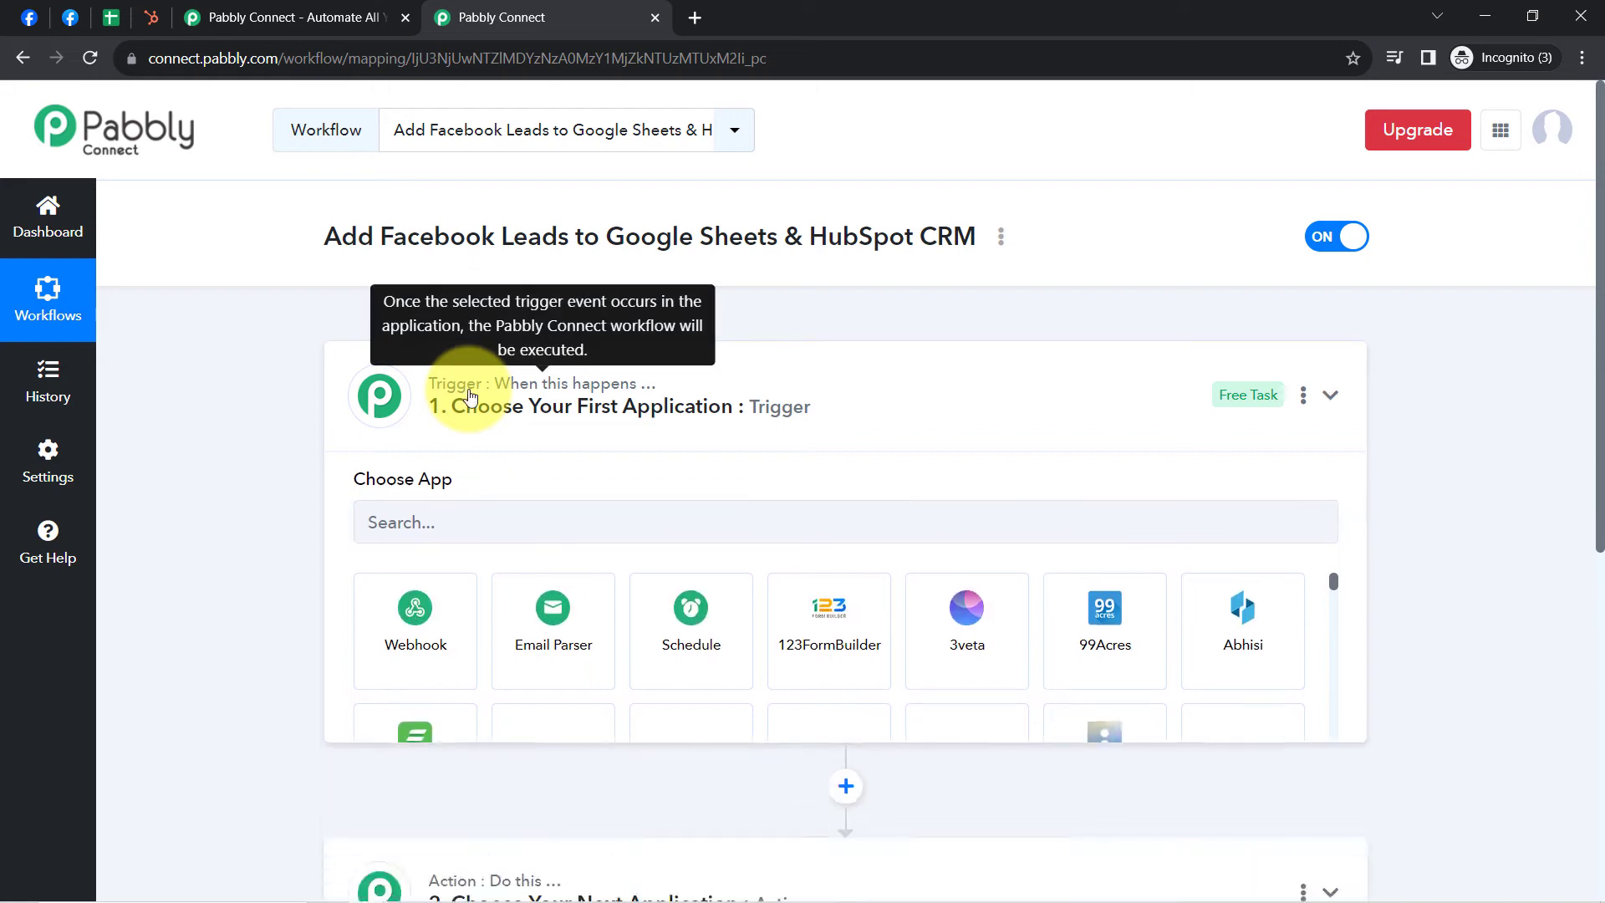
Step: Choose Facebook Lead Ads as the workflow's trigger application
{"action": "left_click", "coordinate": [470, 395]}
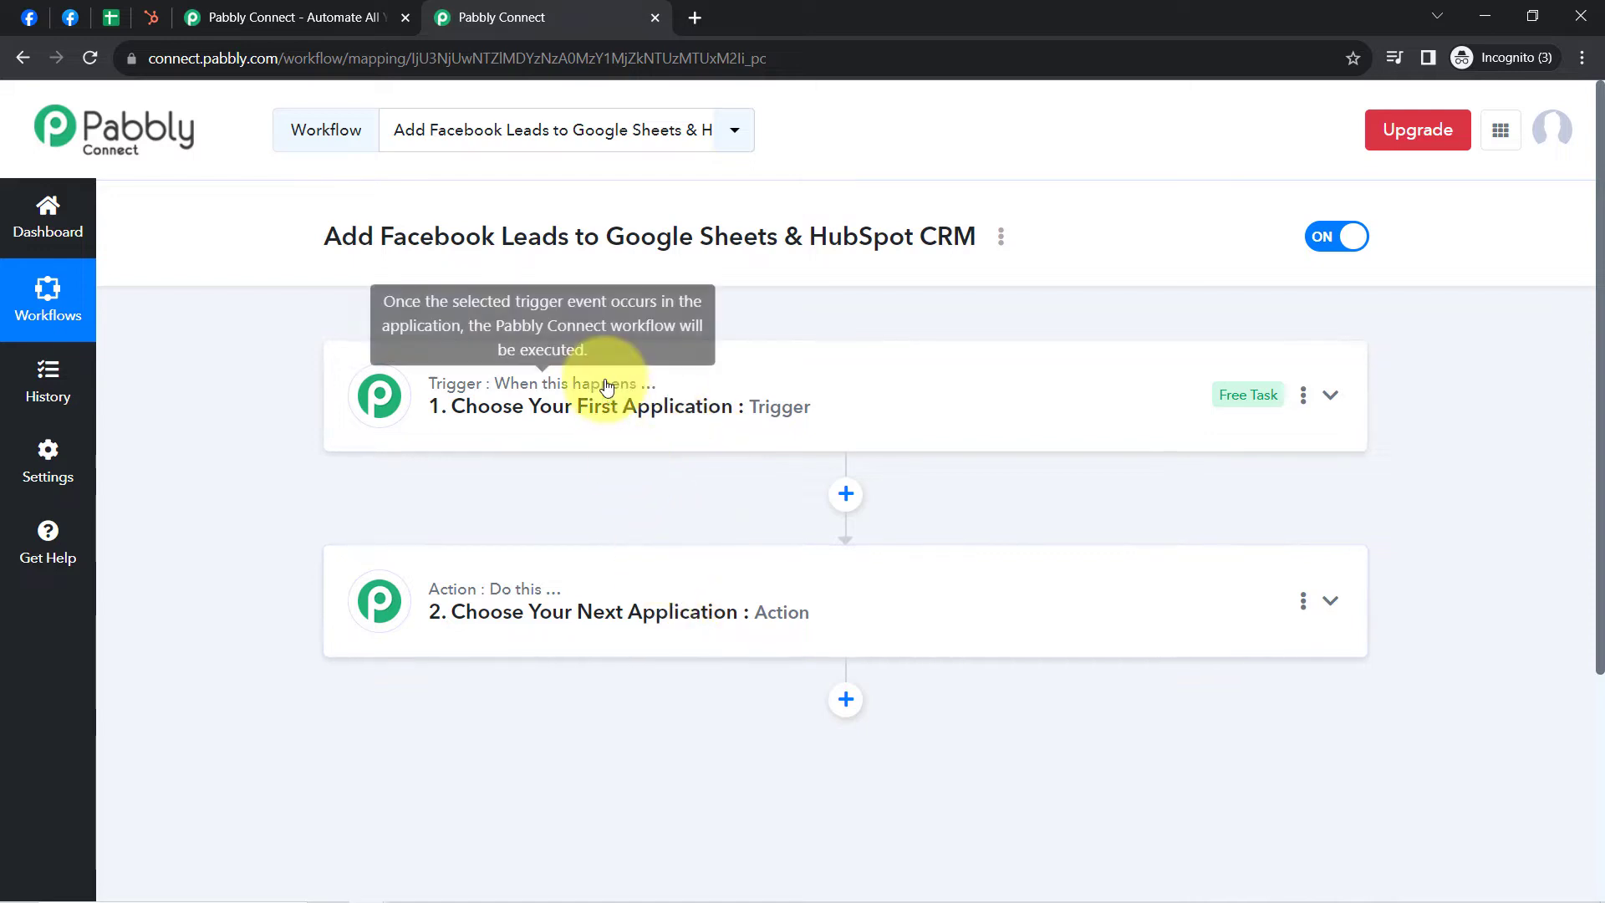
{"action": "left_click", "coordinate": [640, 389]}
{"action": "left_click_drag", "start_coordinate": [382, 238], "coordinate": [581, 243]}
{"action": "key", "text": "ctrl+c"}
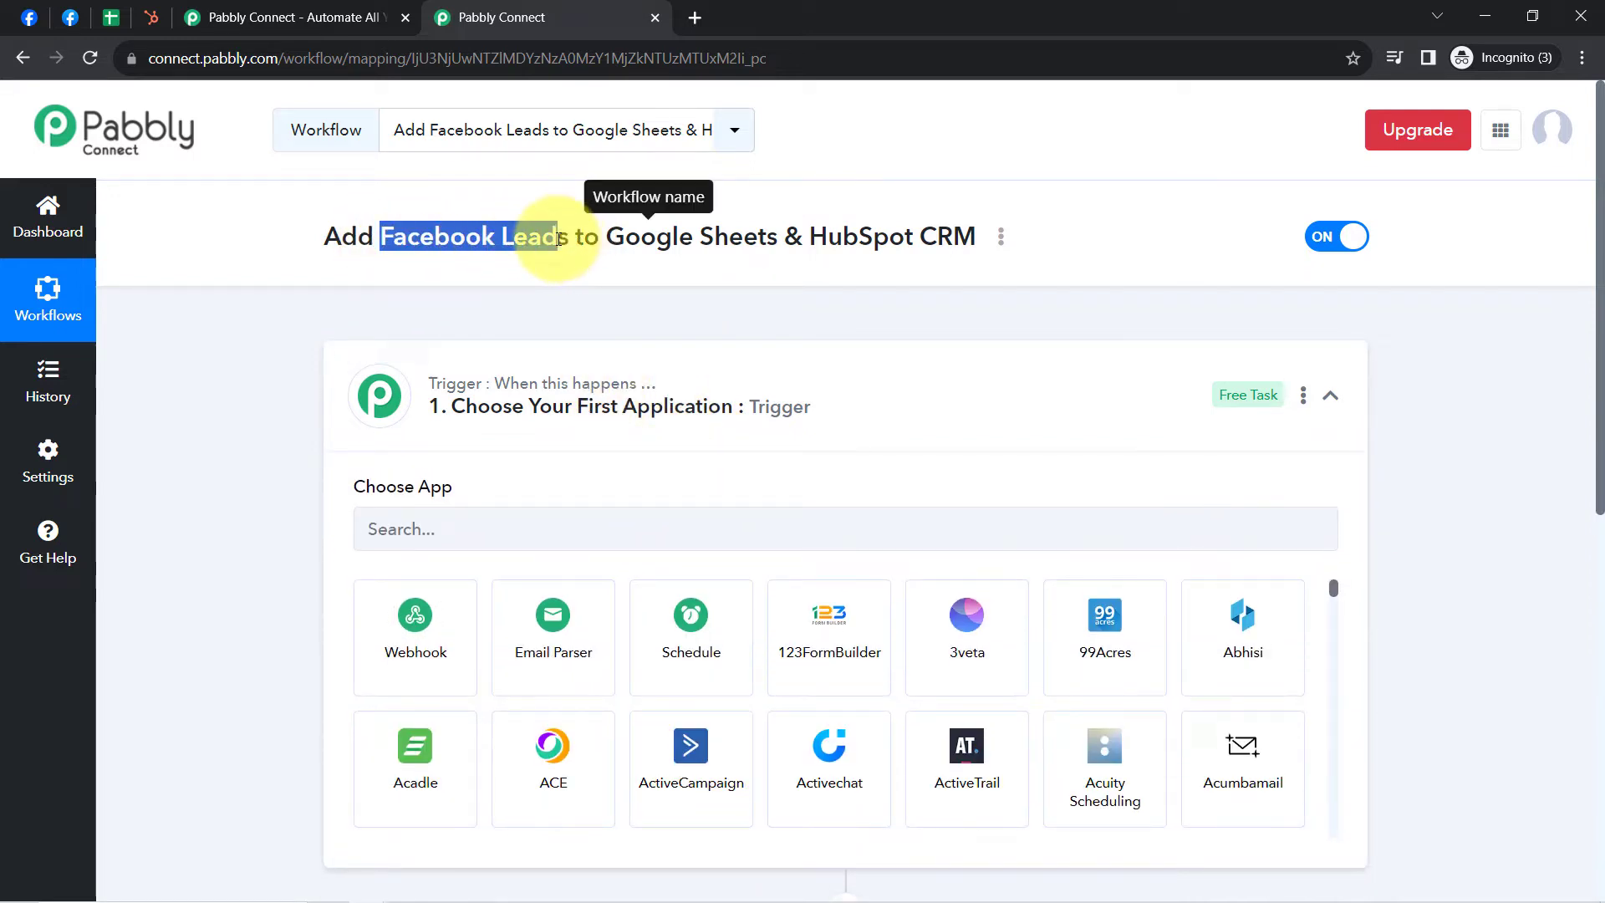
{"action": "left_click", "coordinate": [389, 529]}
{"action": "key", "text": "ctrl+v"}
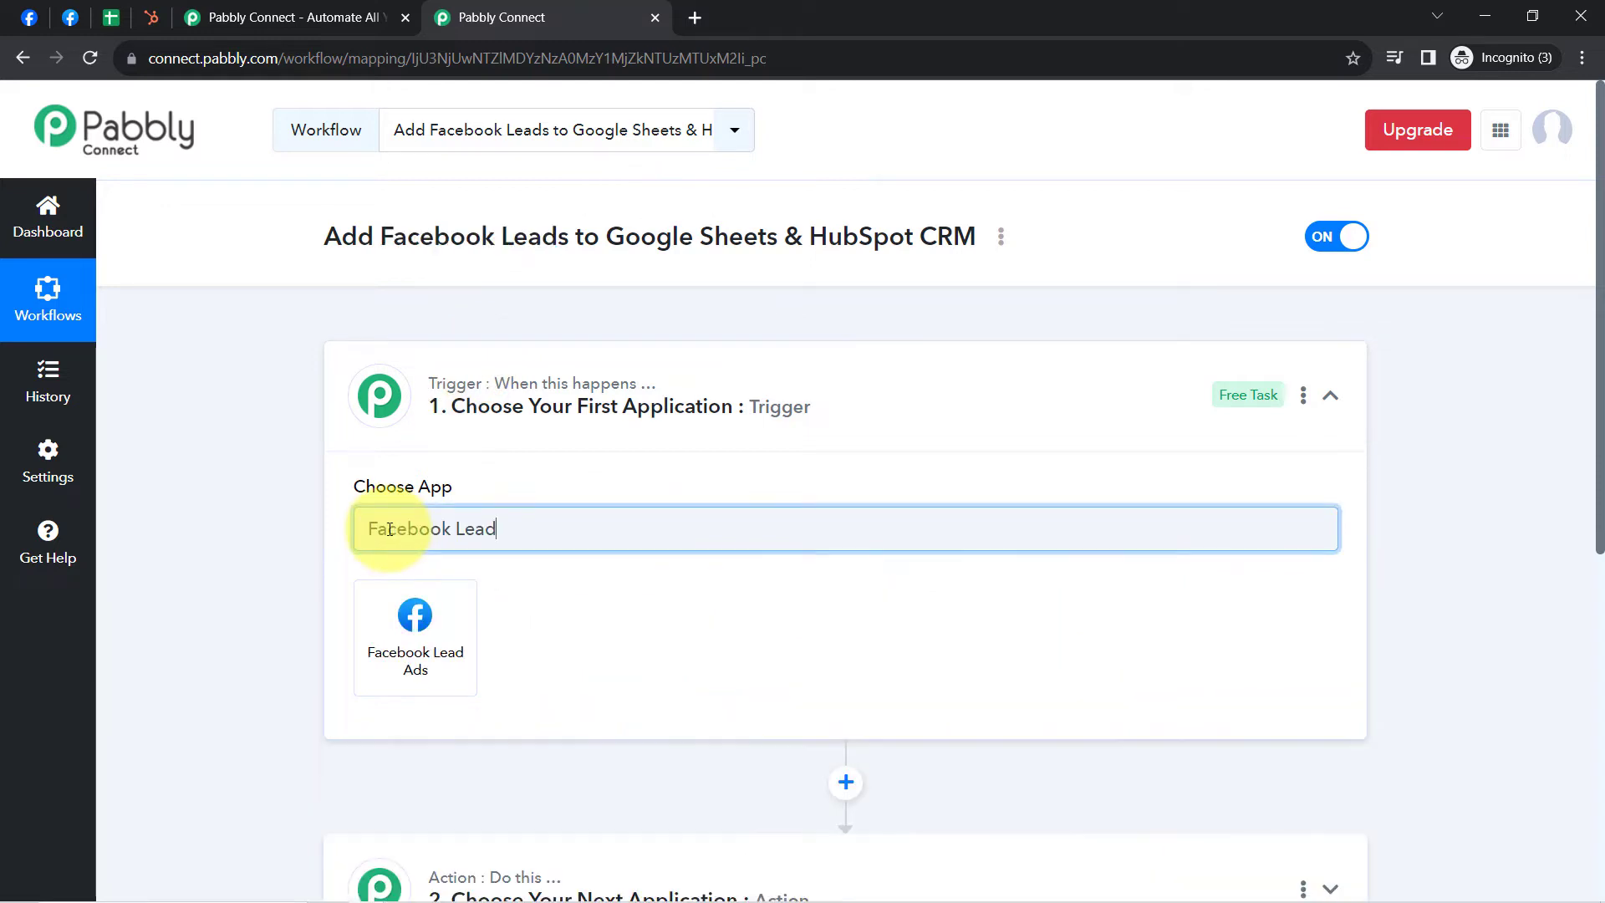
{"action": "left_click", "coordinate": [429, 637]}
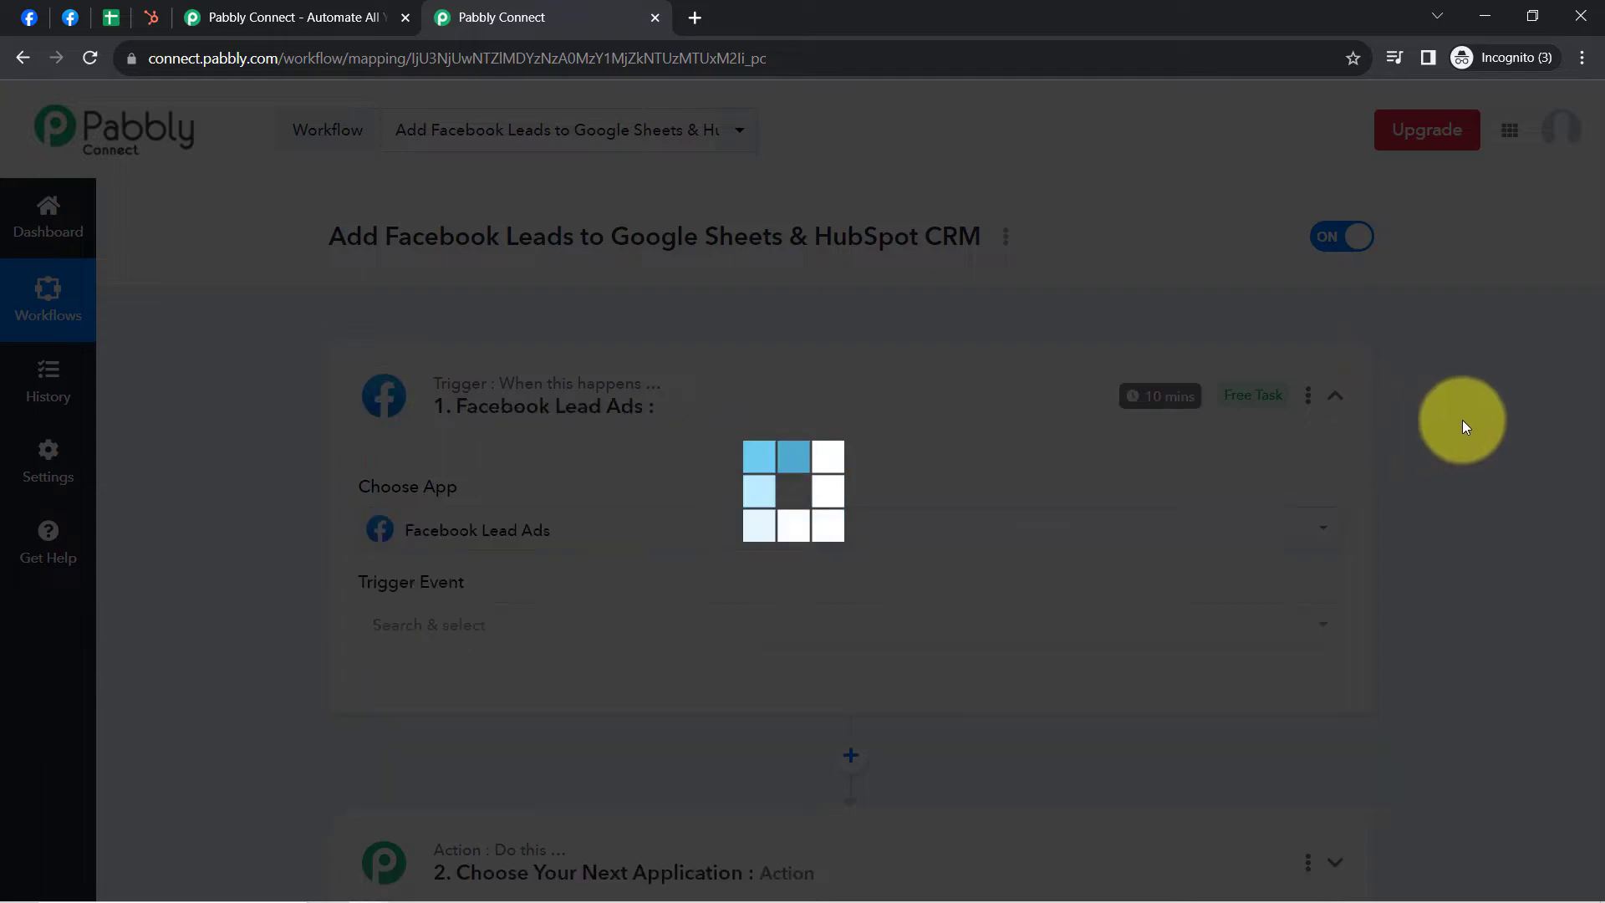
Step: Choose Google Sheets as the application for the workflow's first action step
{"action": "scroll", "coordinate": [1598, 355], "scroll_direction": "down", "scroll_amount": 4}
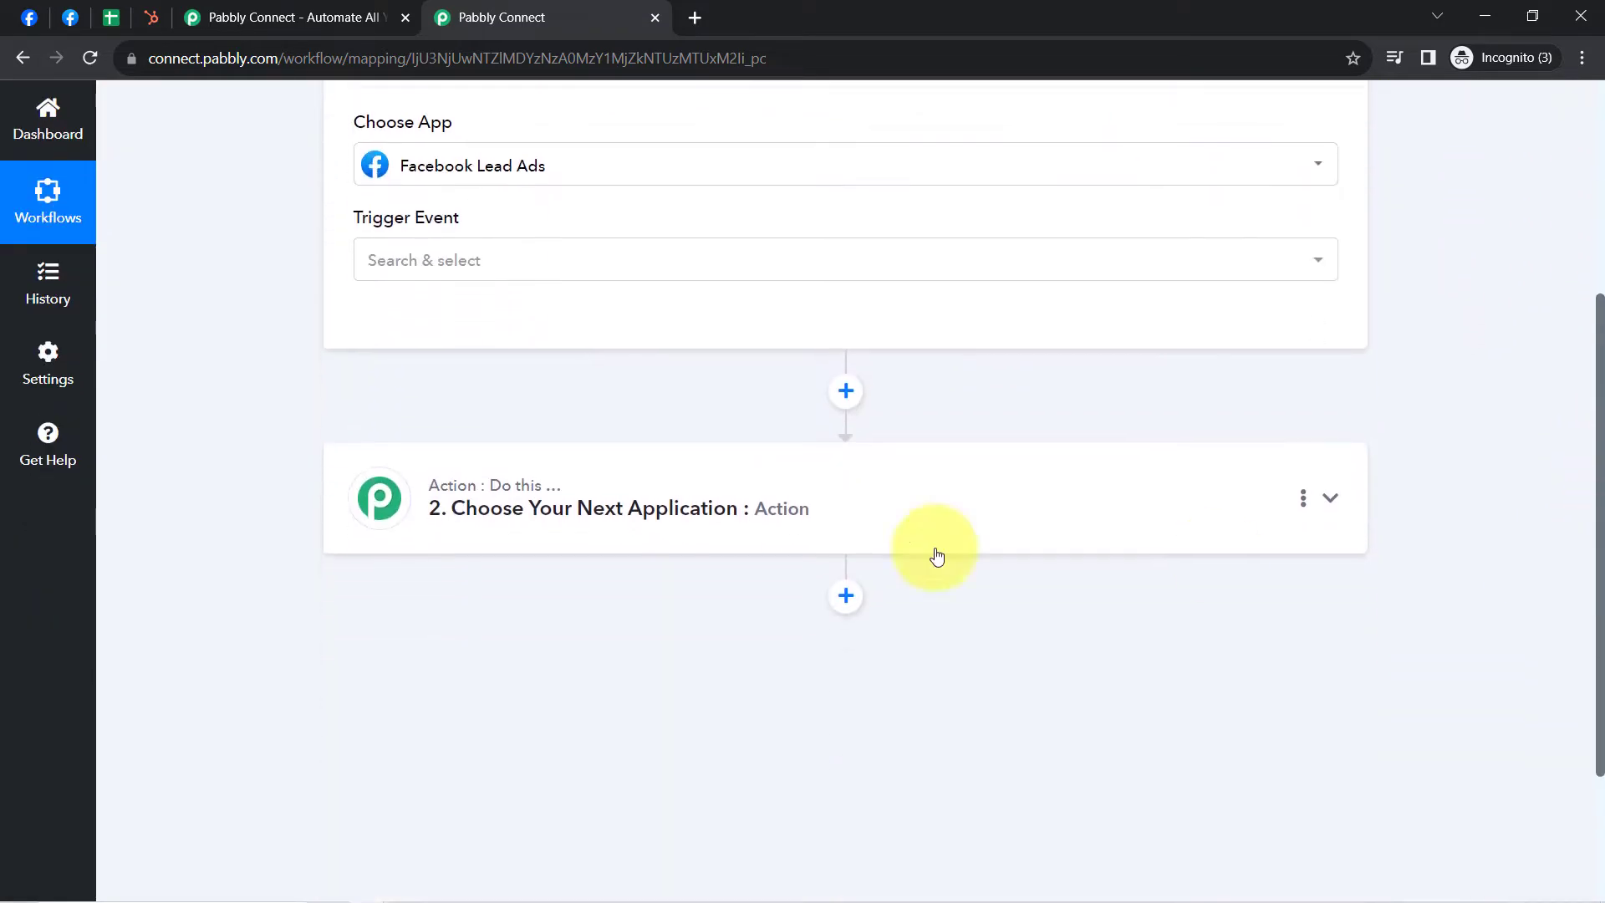
{"action": "left_click", "coordinate": [747, 508]}
{"action": "left_click", "coordinate": [475, 630]}
{"action": "type", "text": "shee"}
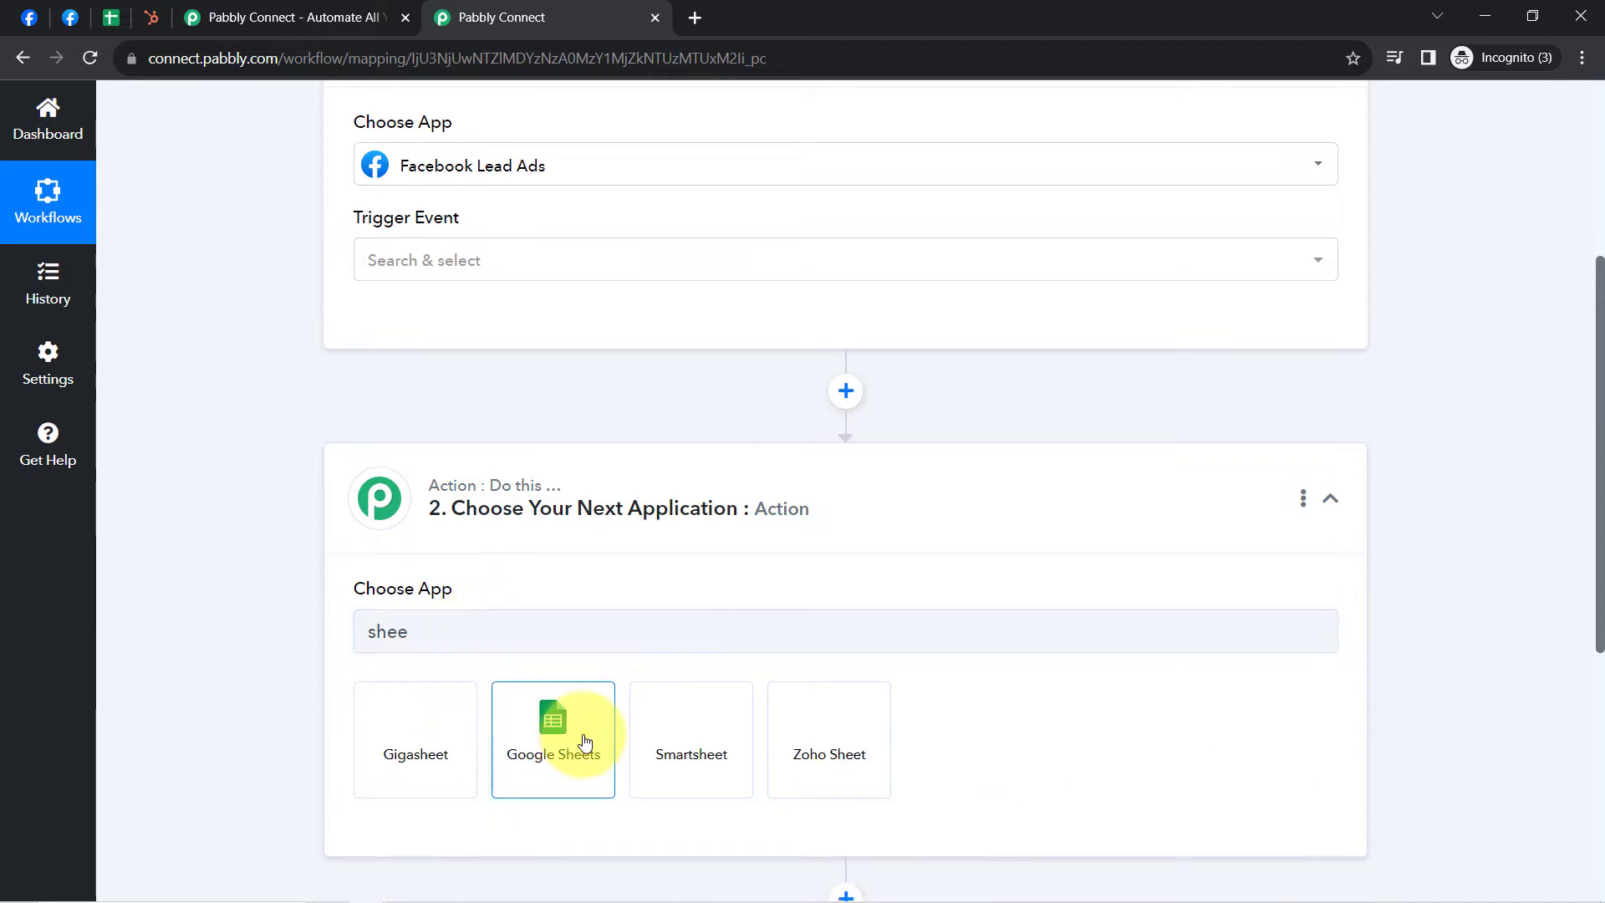
{"action": "left_click", "coordinate": [585, 741]}
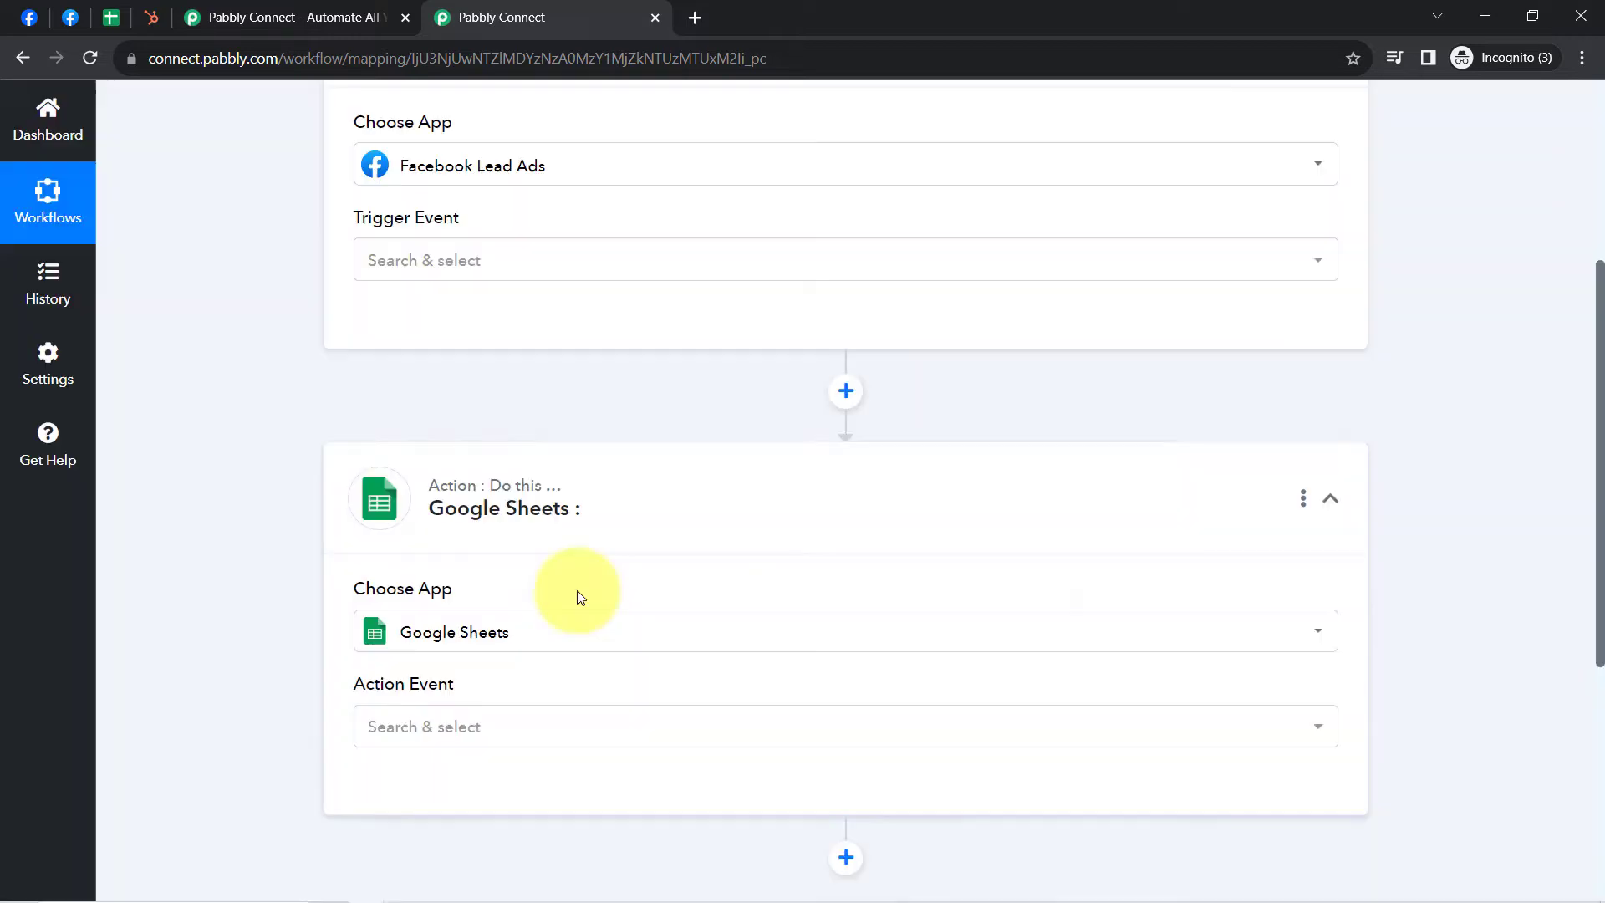
Step: Add another action step after Google Sheets and choose HubSpot CRM as its application
{"action": "scroll", "coordinate": [1577, 574], "scroll_direction": "down", "scroll_amount": 5}
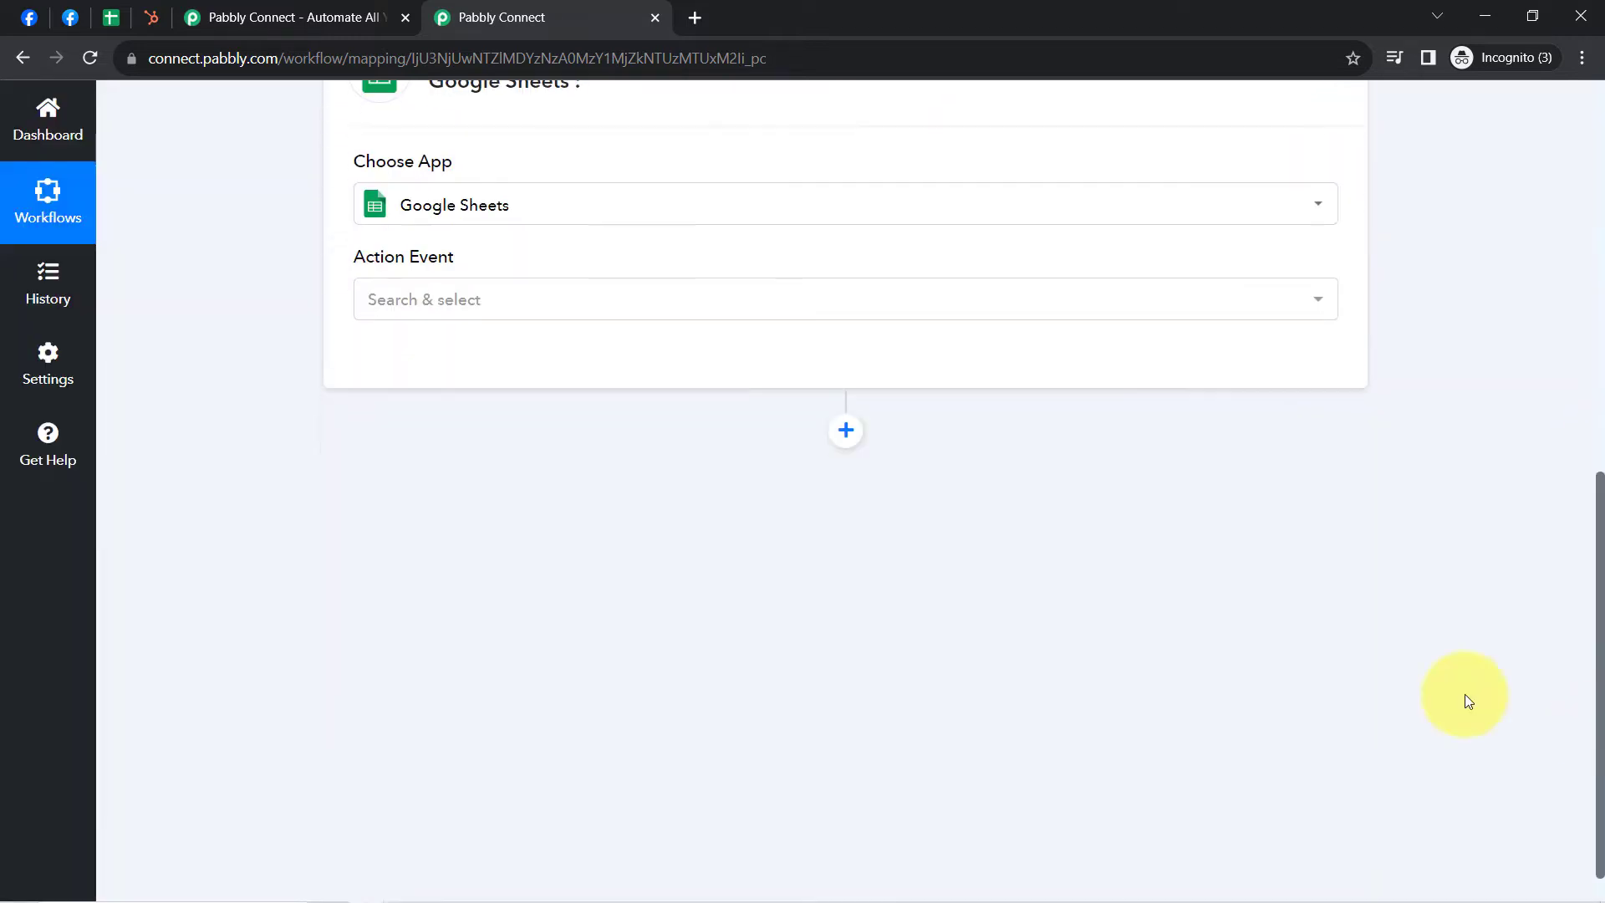
{"action": "left_click", "coordinate": [848, 432]}
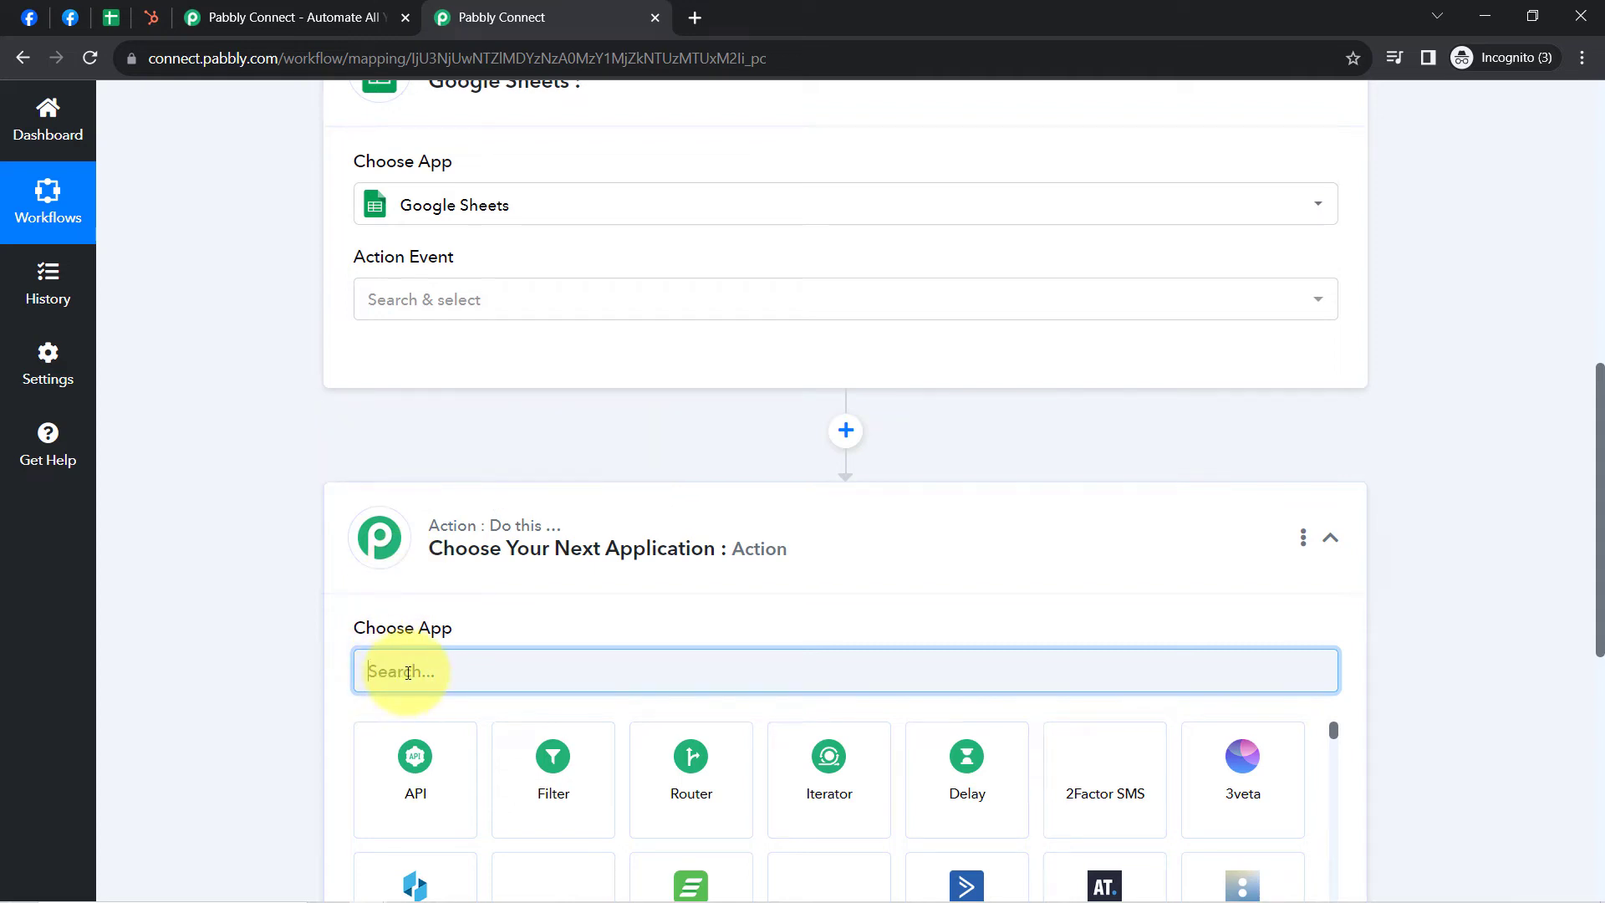
{"action": "type", "text": "hubsp"}
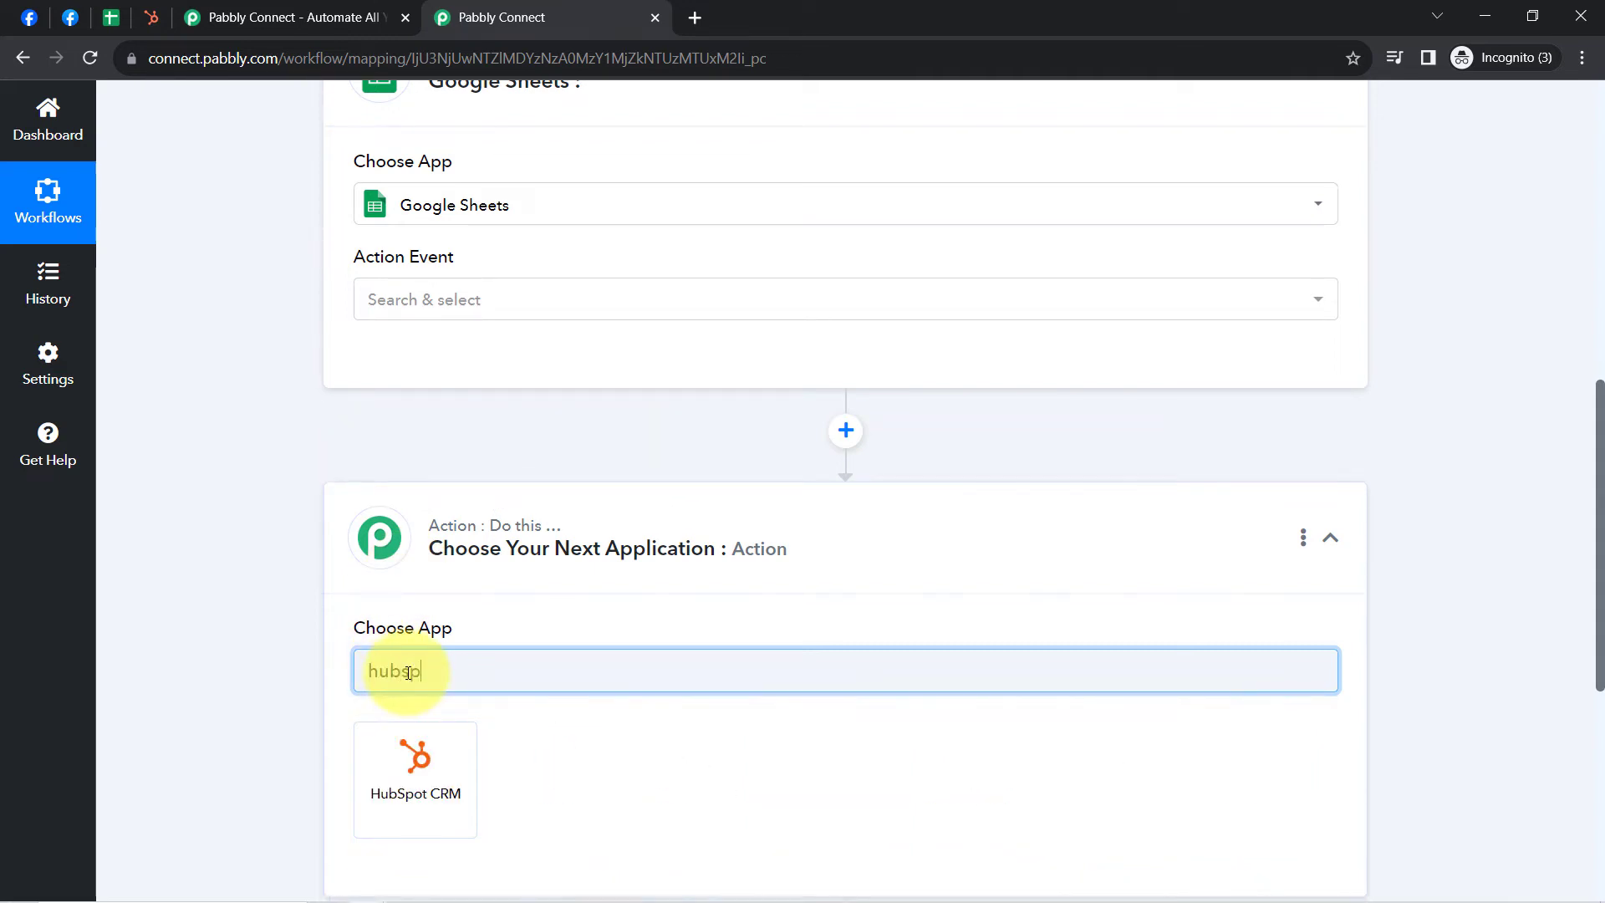
{"action": "left_click", "coordinate": [415, 732]}
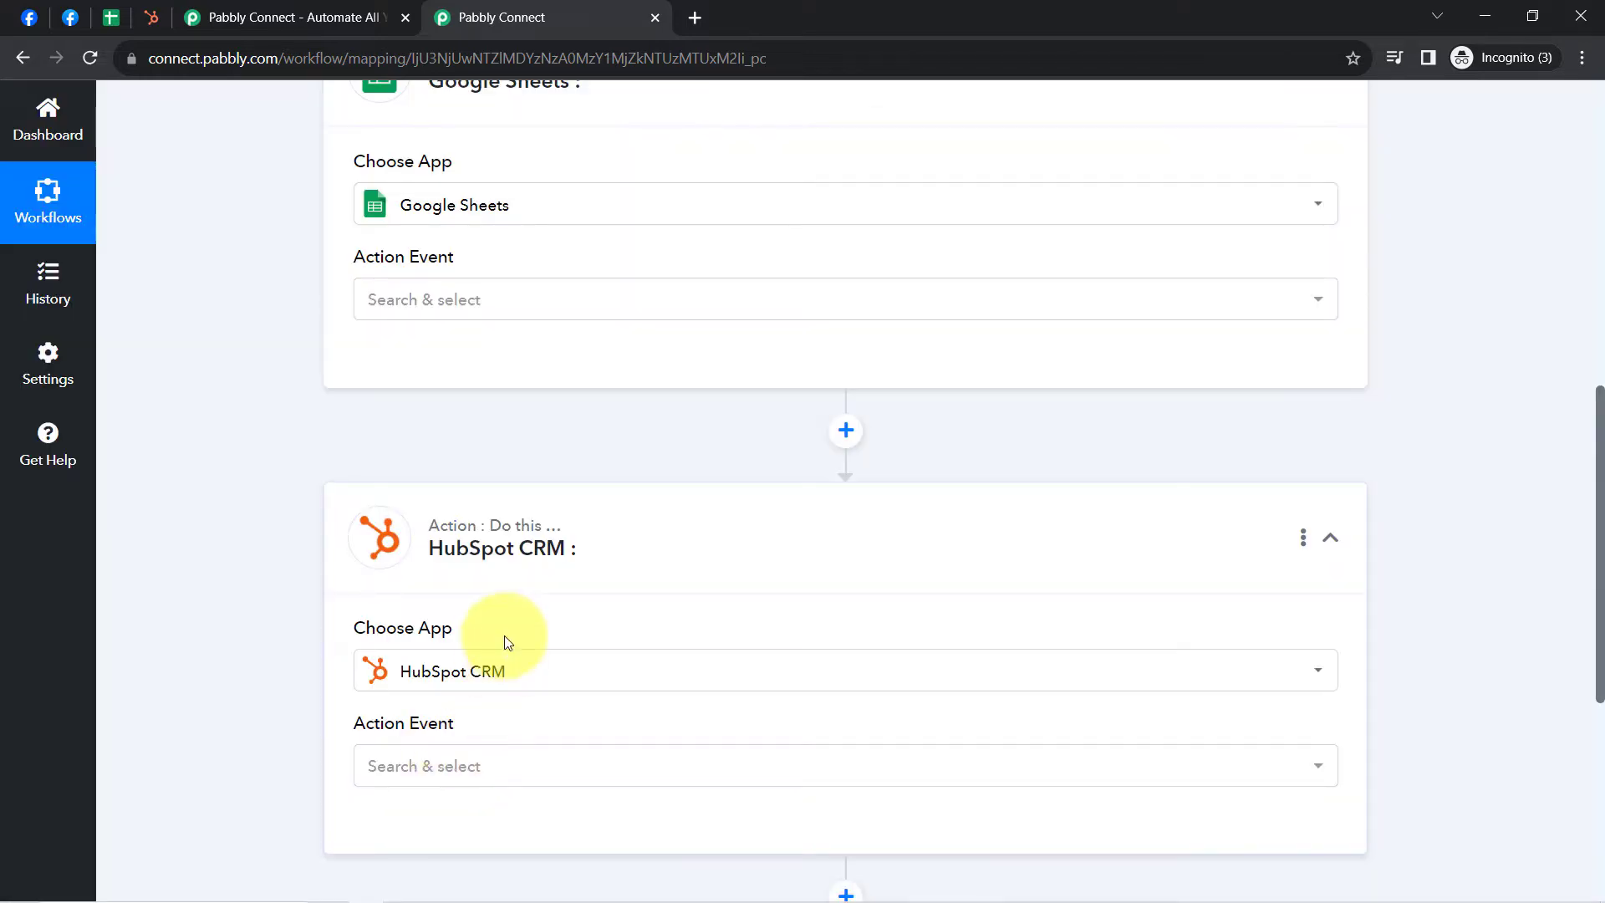
Step: Set the Facebook Lead Ads trigger event to New Lead (Instant)
{"action": "left_click_drag", "start_coordinate": [1601, 572], "coordinate": [1586, 222]}
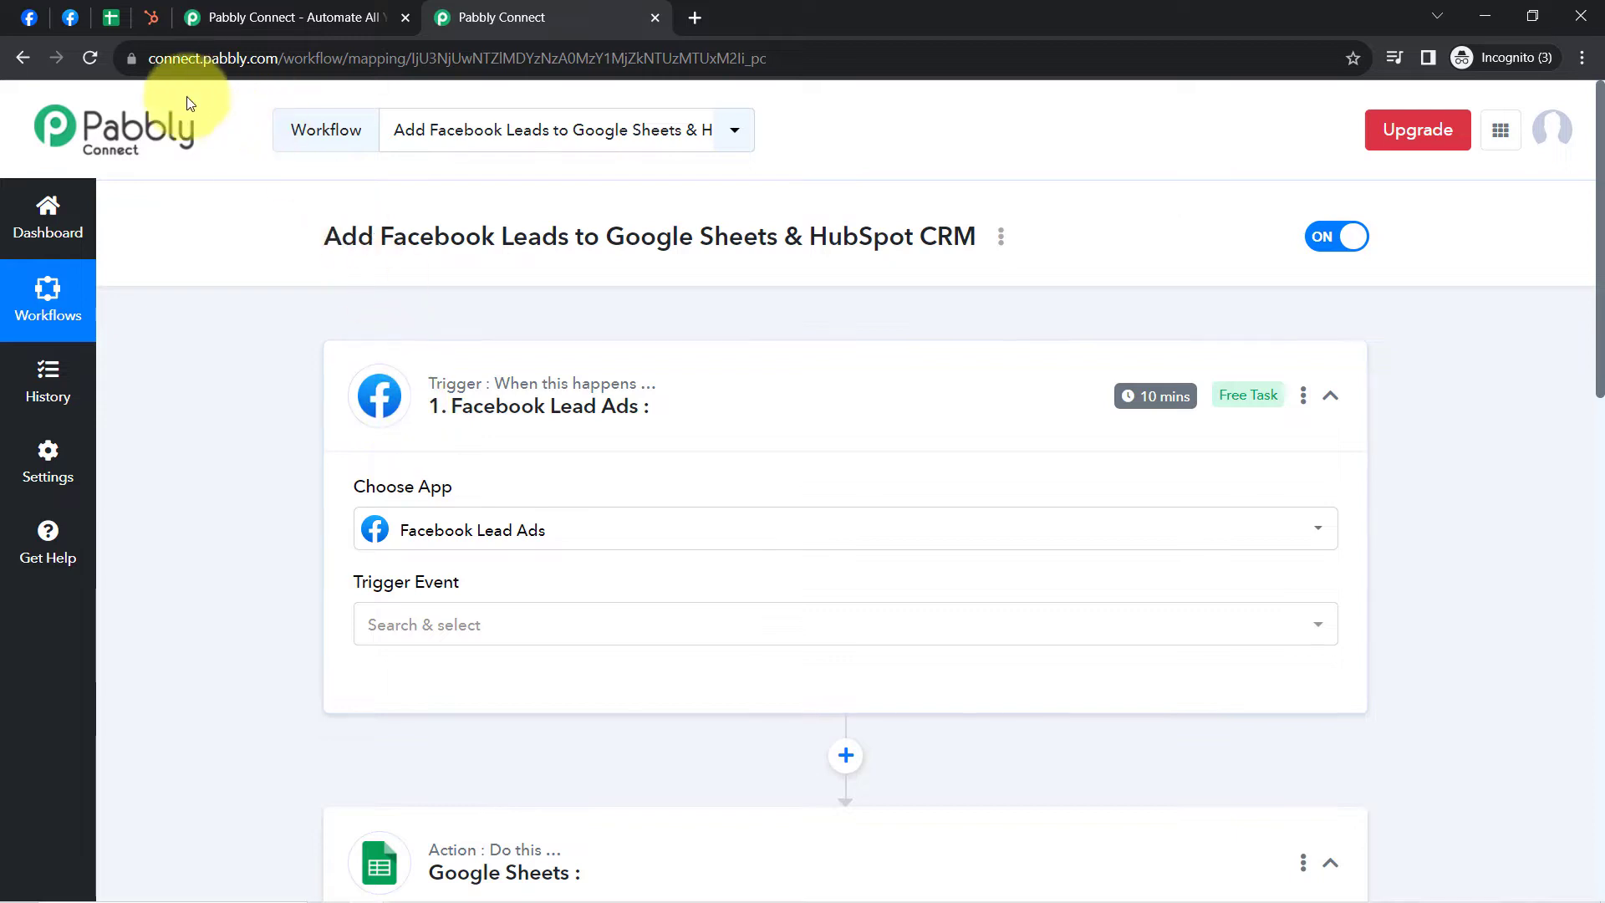
{"action": "left_click", "coordinate": [376, 623]}
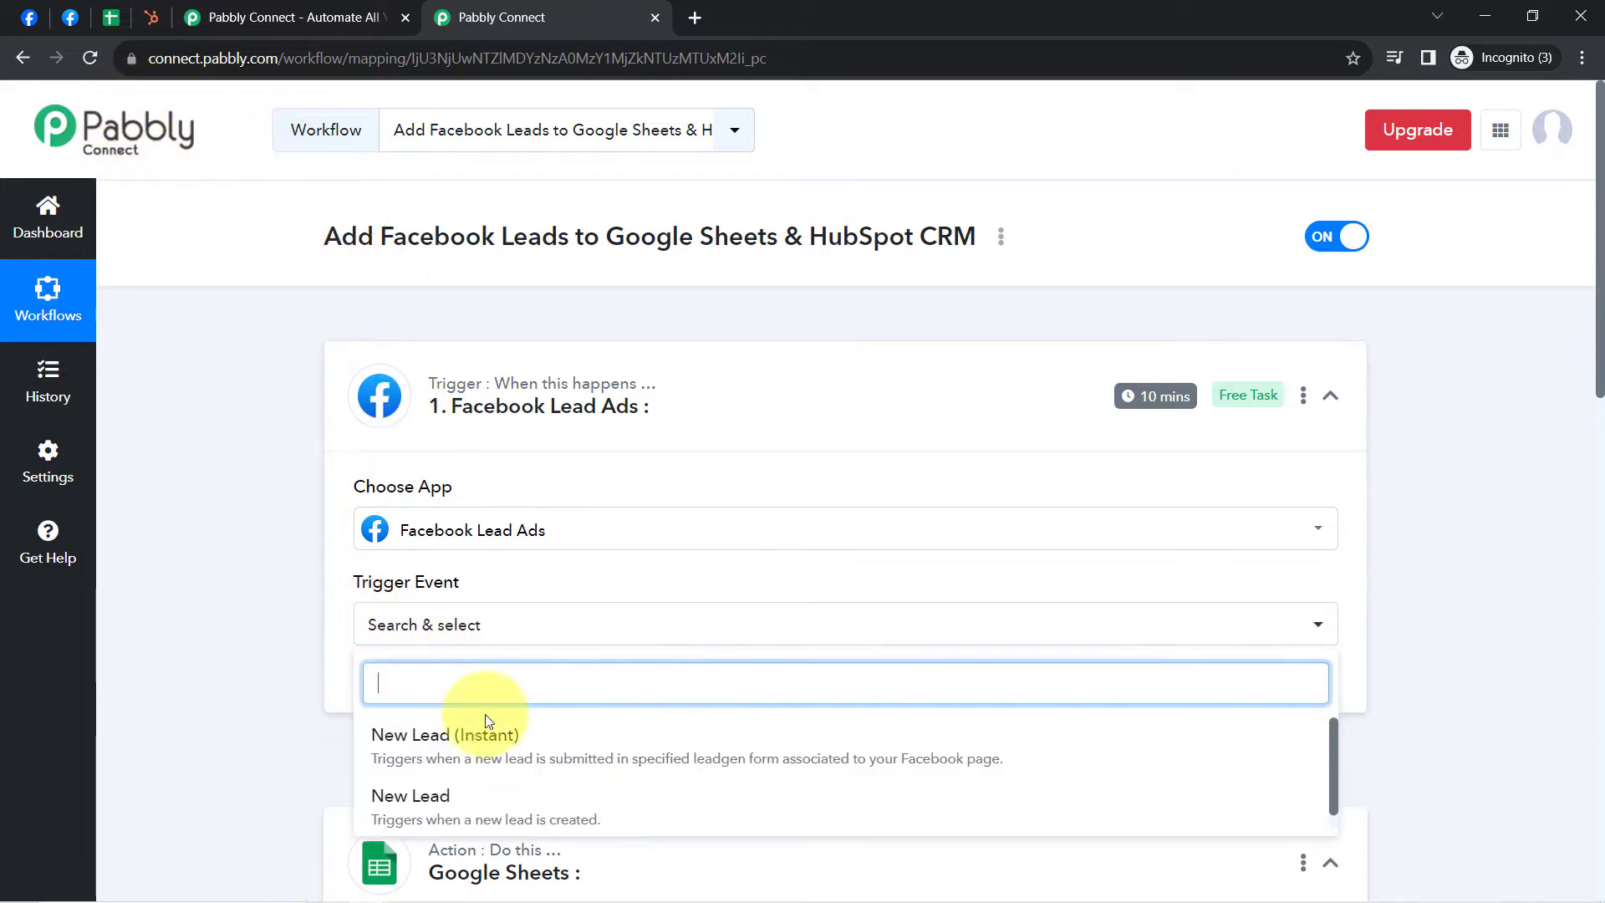
{"action": "left_click", "coordinate": [477, 745]}
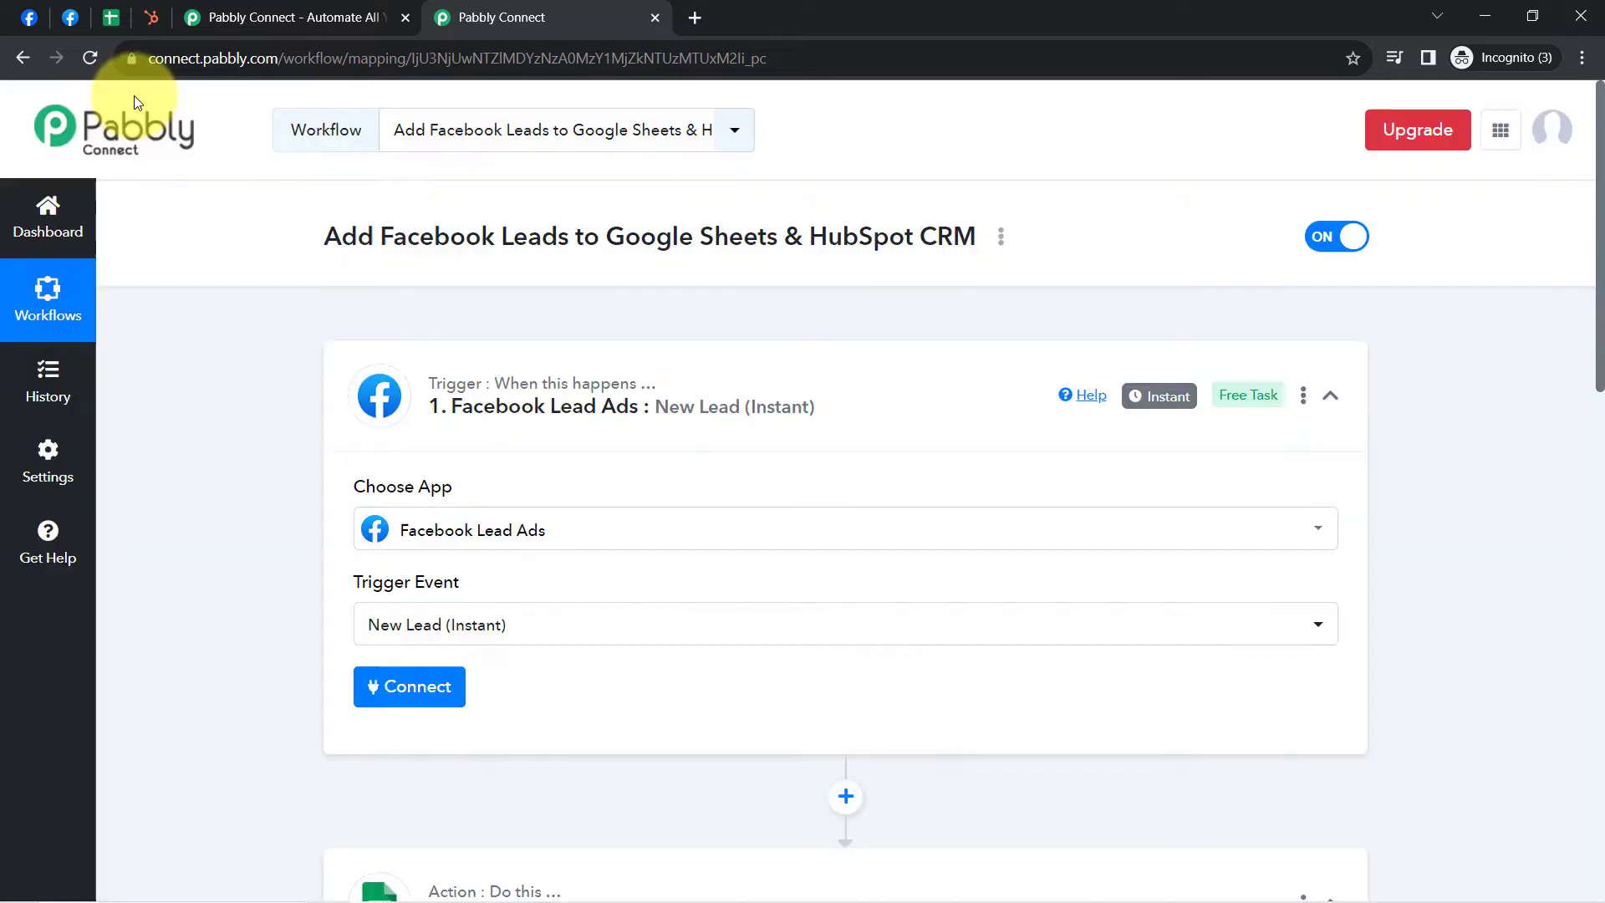
Step: Connect the trigger to Facebook Lead Ads through a new connection, keeping the proposed name Facebook Lead Ads #32
{"action": "mouse_move", "coordinate": [1599, 338]}
{"action": "left_mouse_down"}
{"action": "mouse_move", "coordinate": [1595, 673]}
{"action": "mouse_move", "coordinate": [1594, 323]}
{"action": "left_mouse_up"}
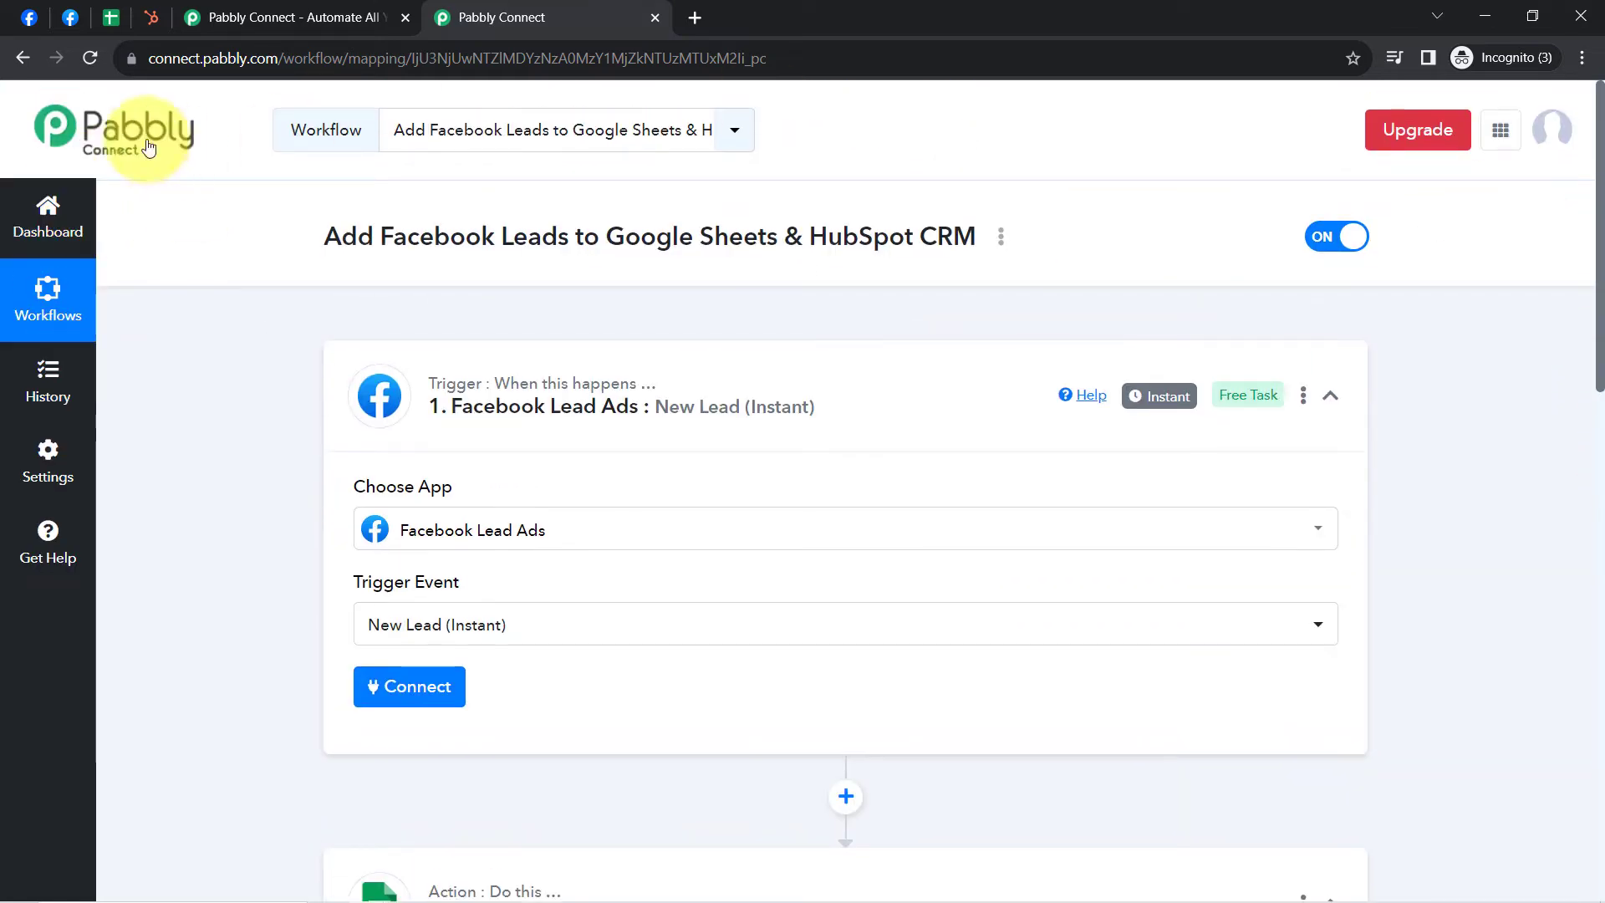
{"action": "left_click", "coordinate": [396, 688]}
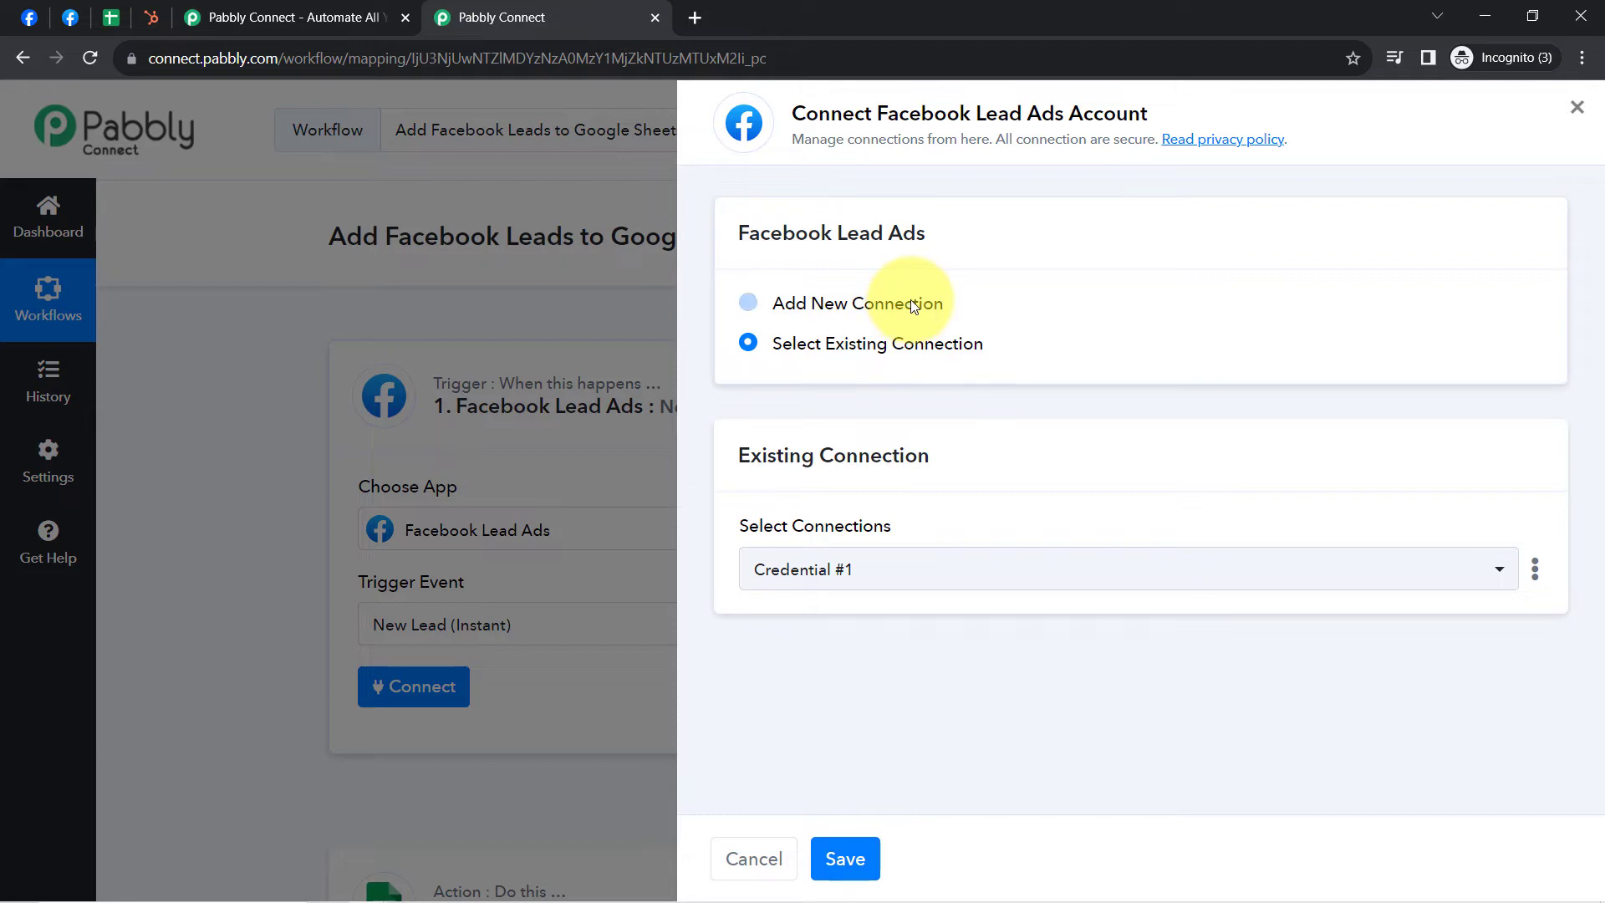
{"action": "left_click", "coordinate": [914, 306]}
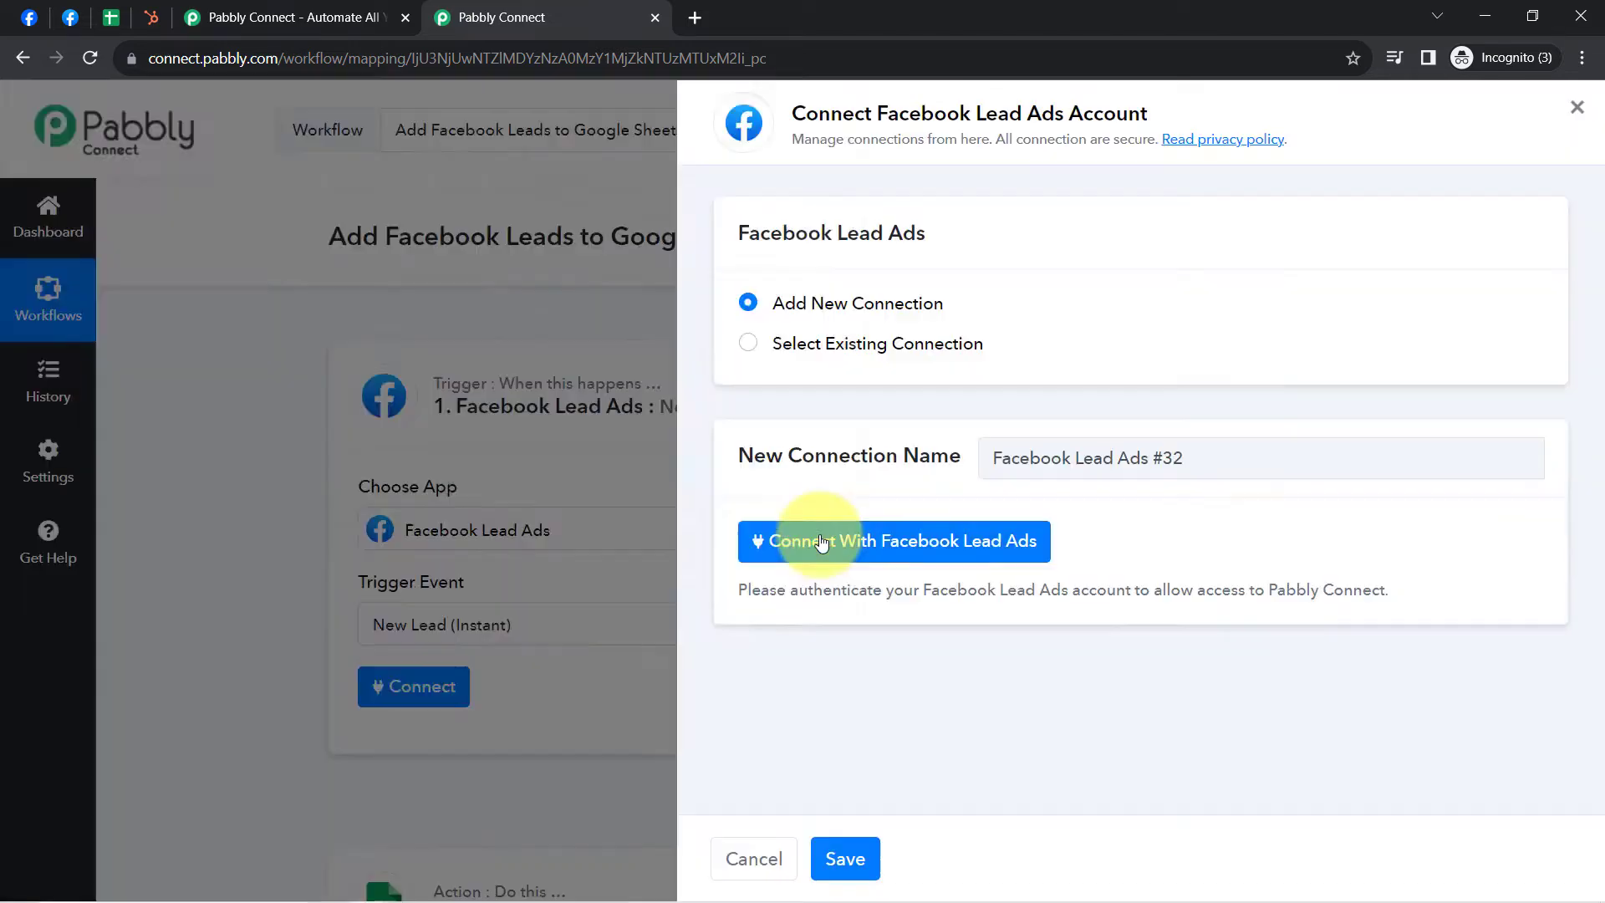
{"action": "left_click", "coordinate": [822, 544]}
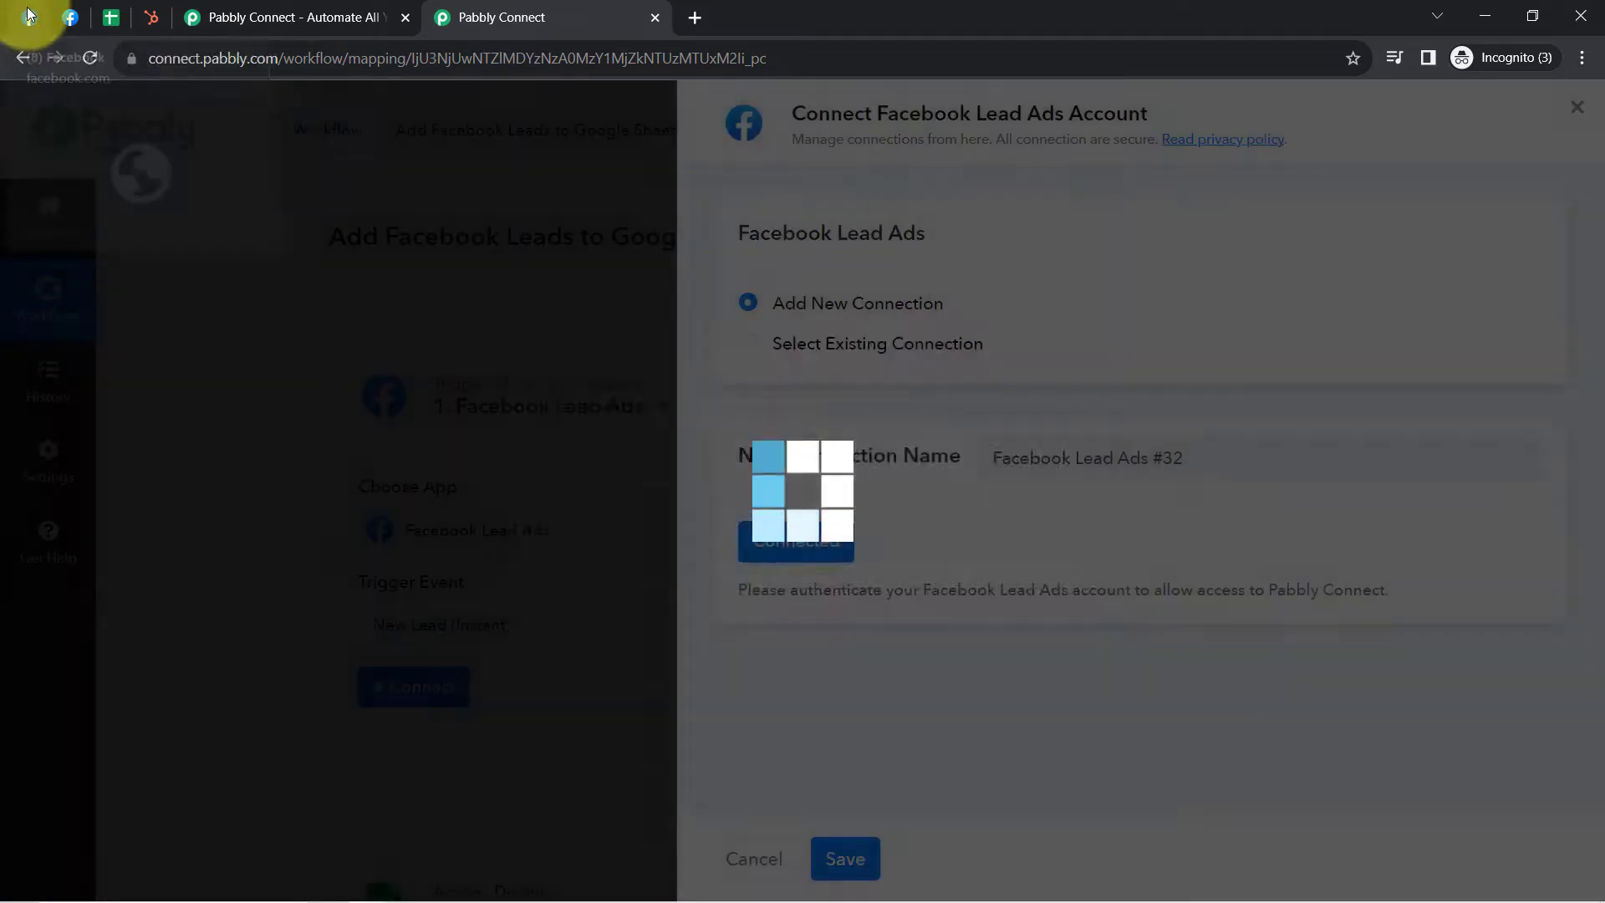
Step: Set the trigger's Facebook page to Impetus Recruitment, checking the page name on Facebook
{"action": "left_click", "coordinate": [27, 14]}
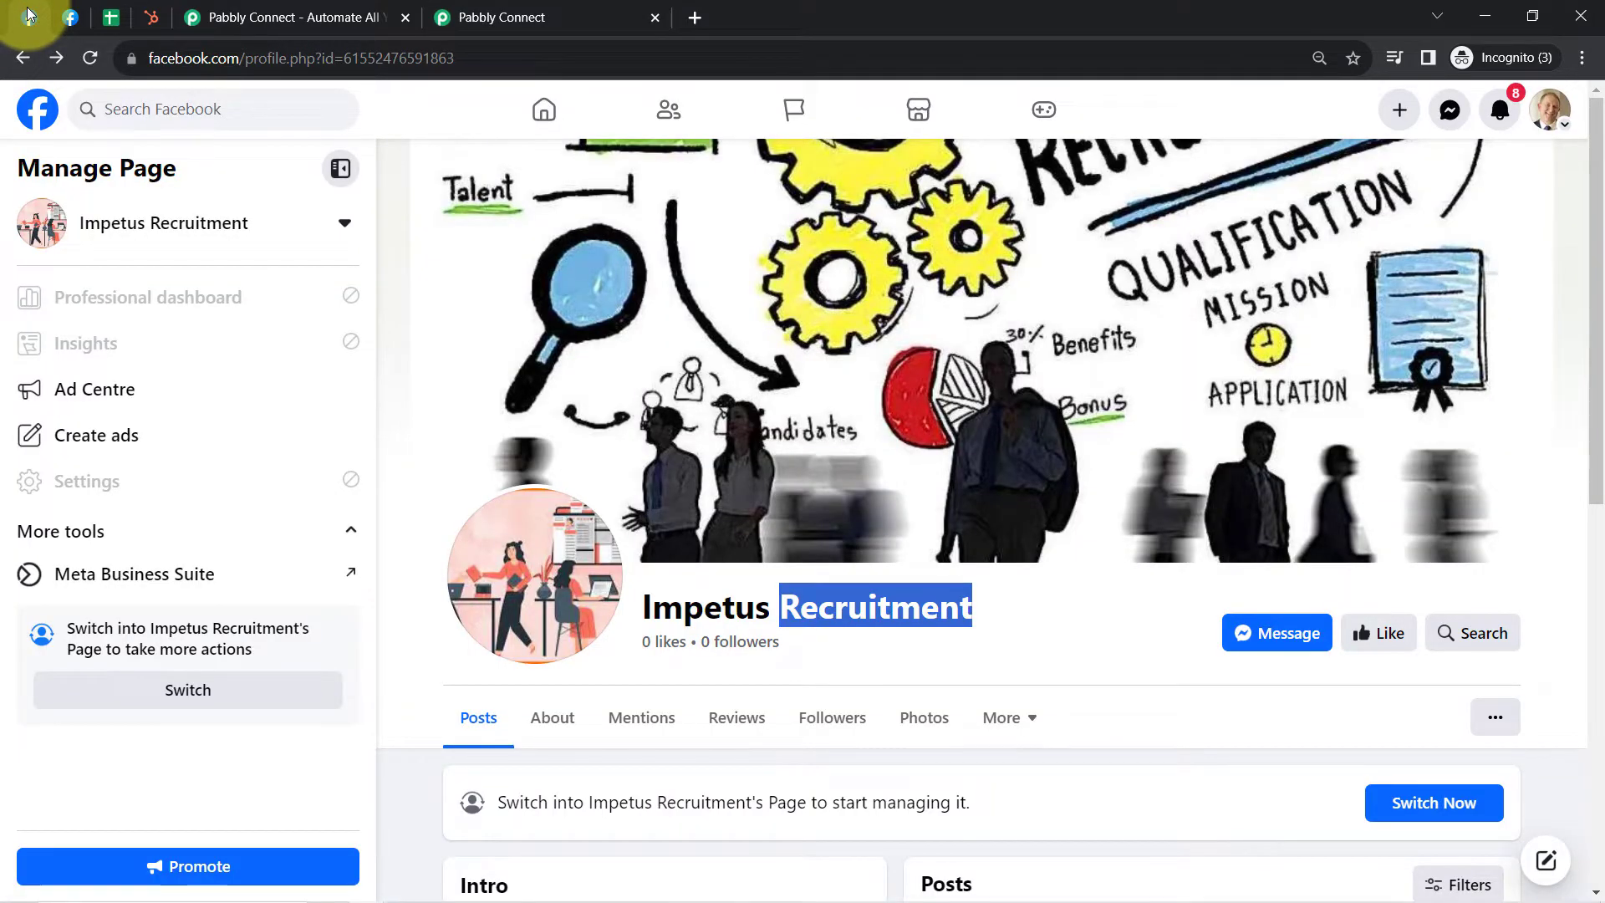
{"action": "left_click", "coordinate": [577, 14]}
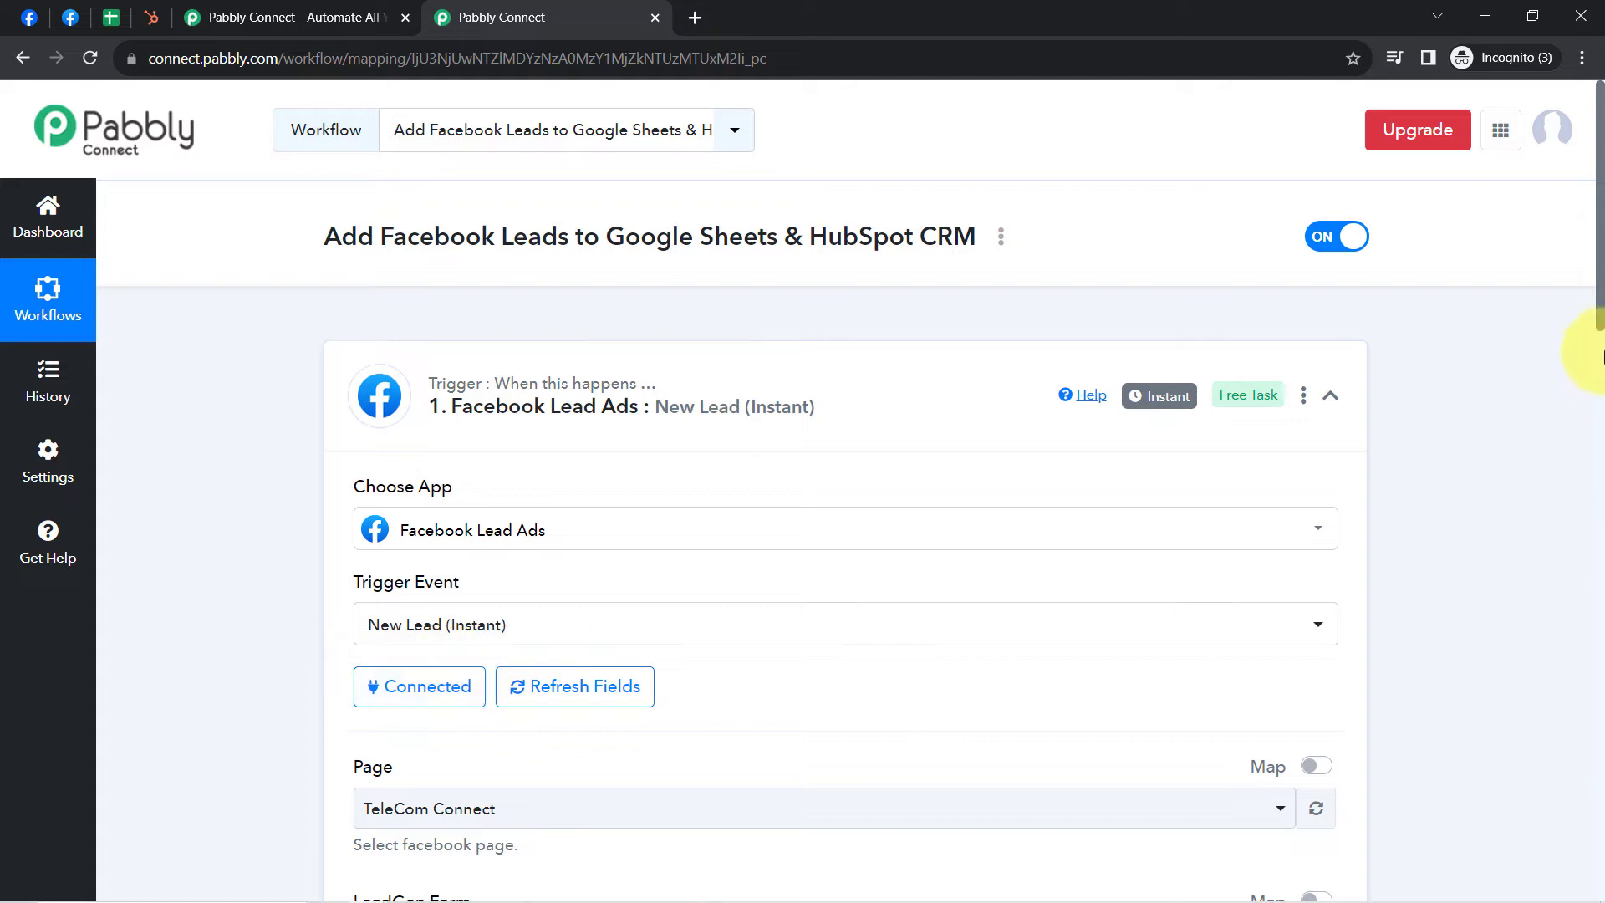
{"action": "left_click_drag", "start_coordinate": [1599, 301], "coordinate": [1598, 451]}
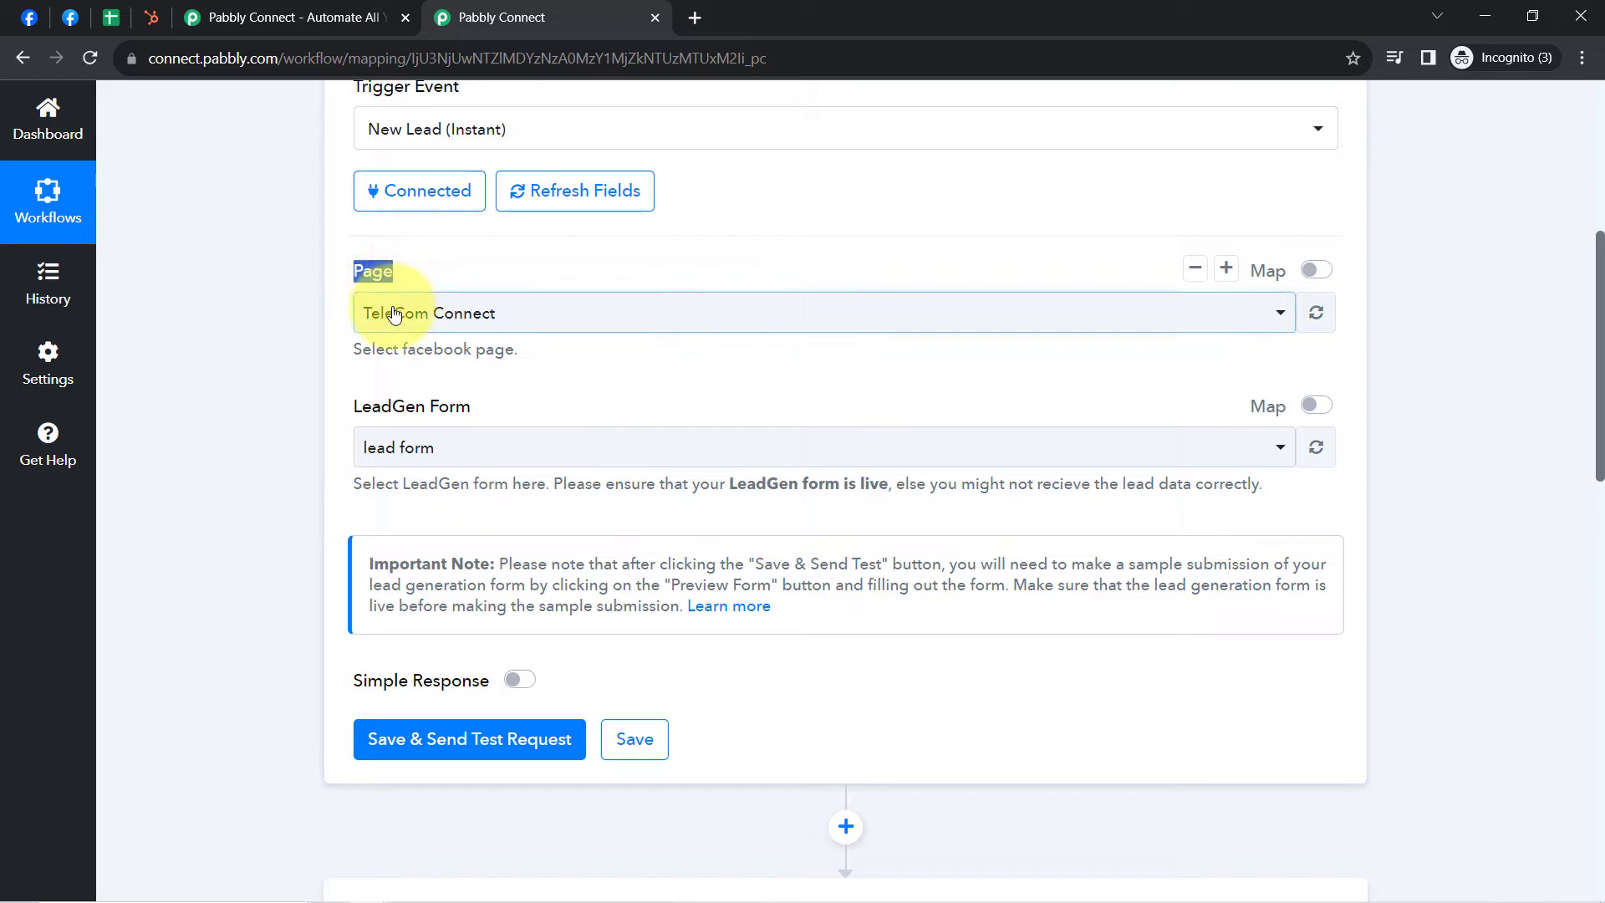
{"action": "left_click", "coordinate": [400, 313]}
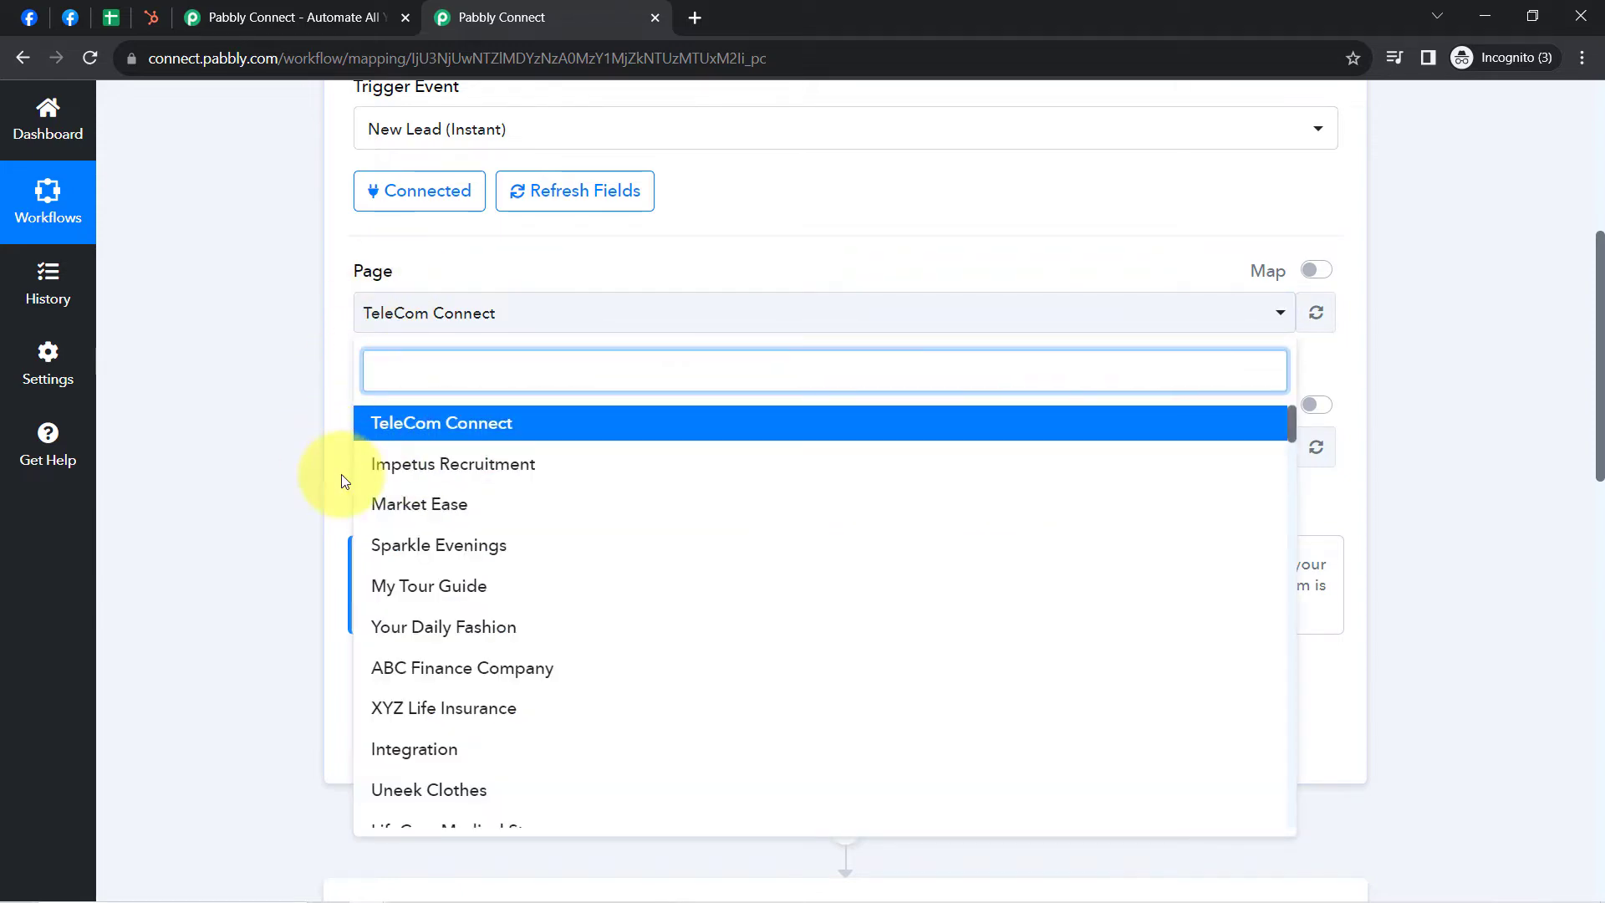
{"action": "left_click", "coordinate": [29, 17]}
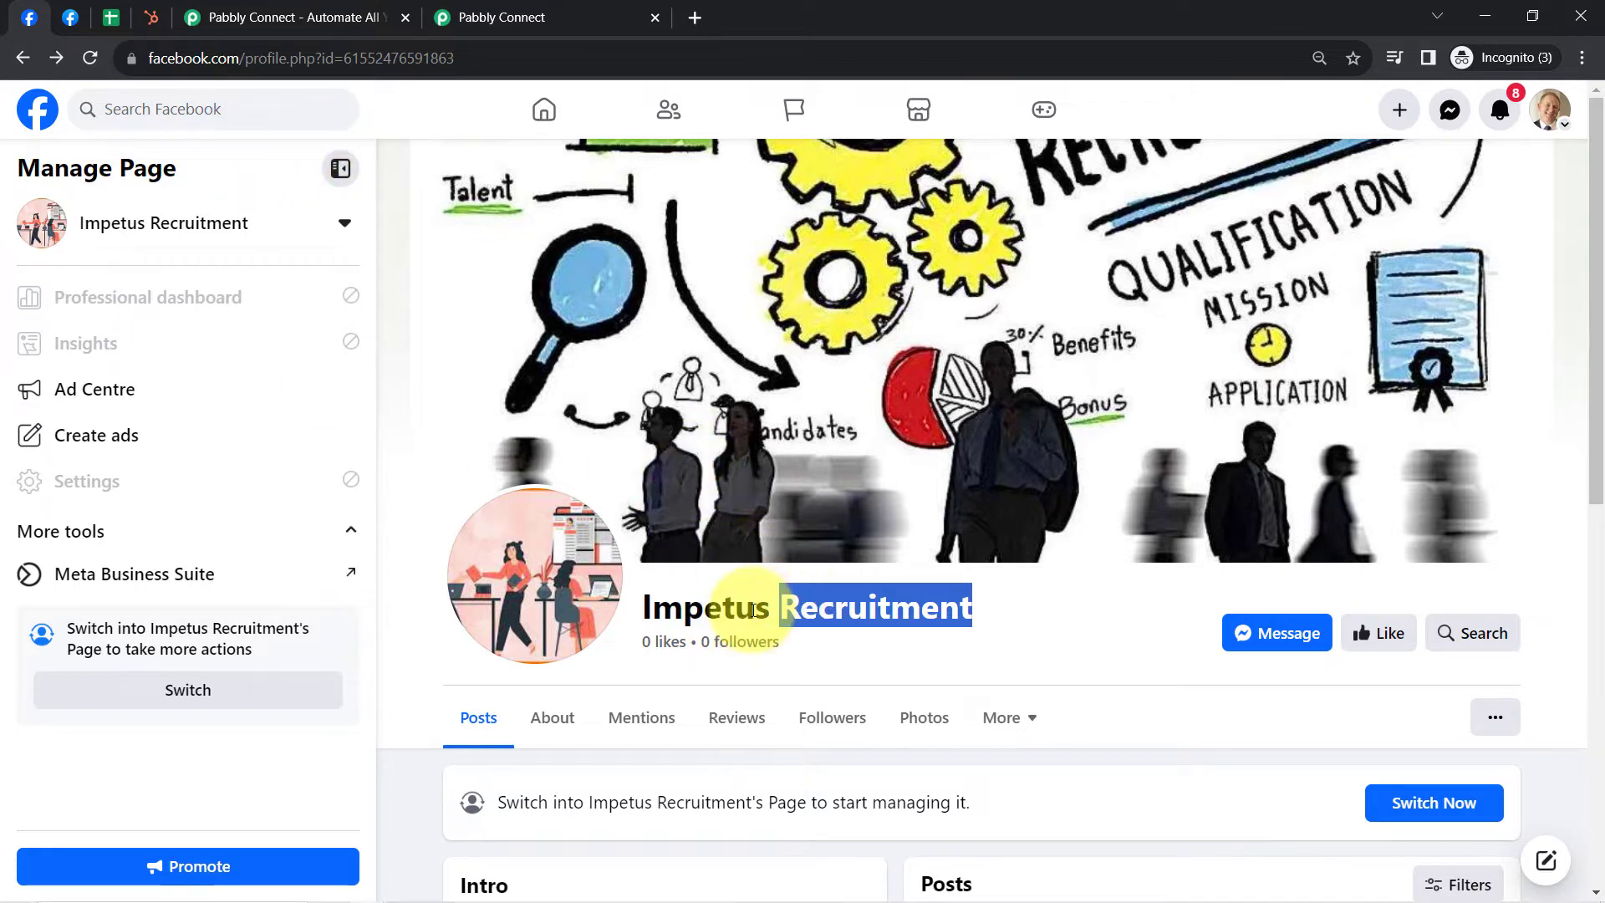
{"action": "left_click", "coordinate": [451, 18]}
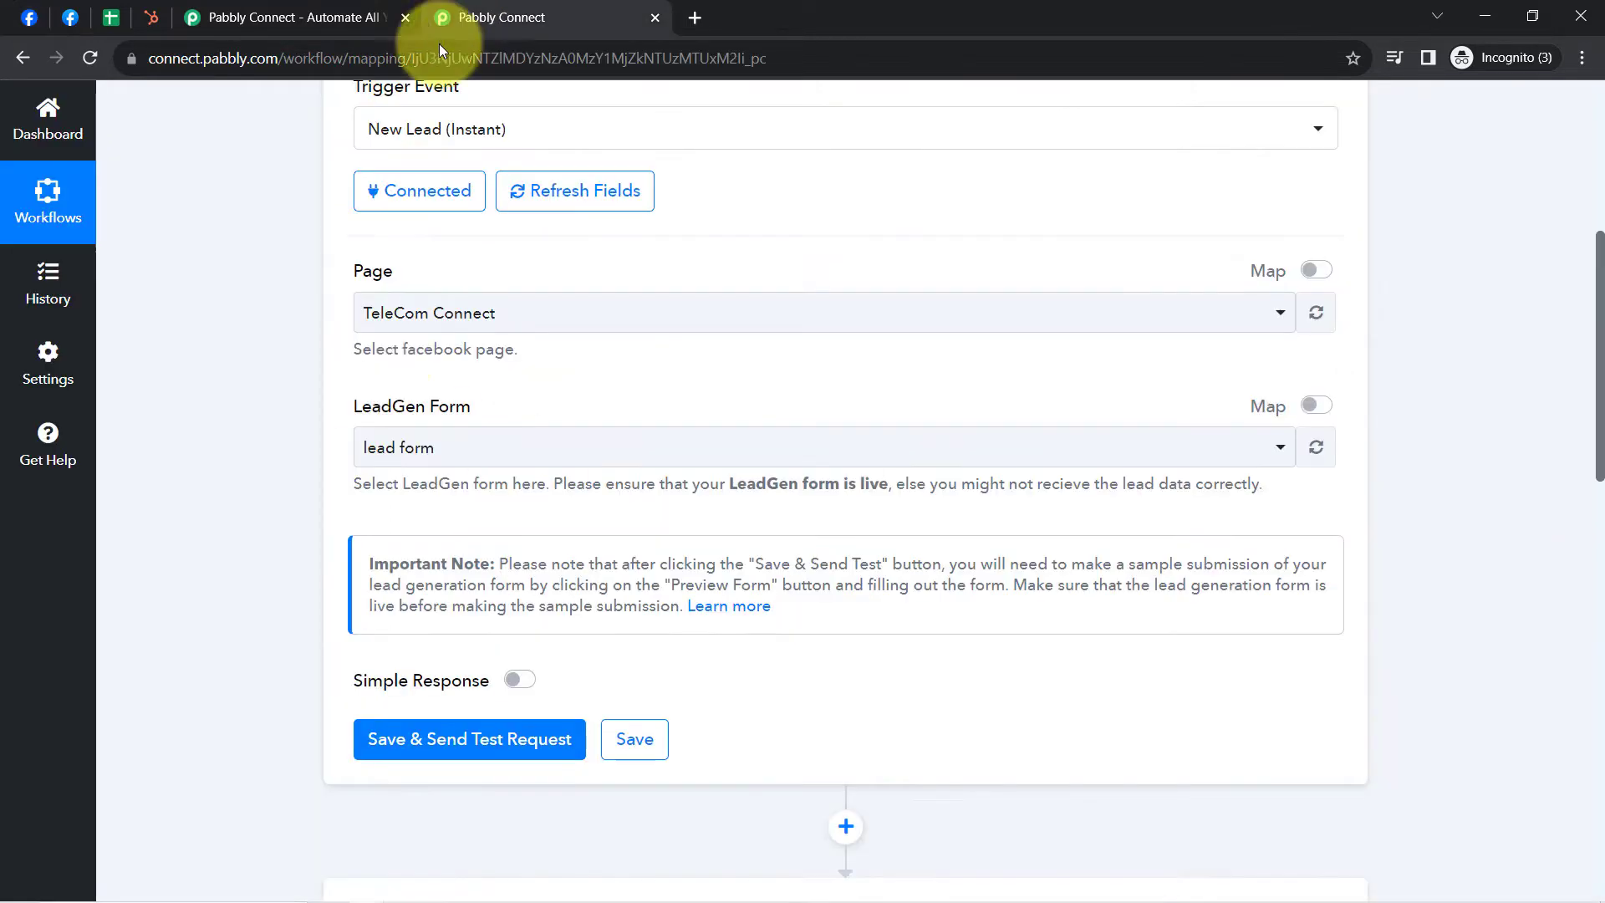
{"action": "left_click", "coordinate": [417, 318]}
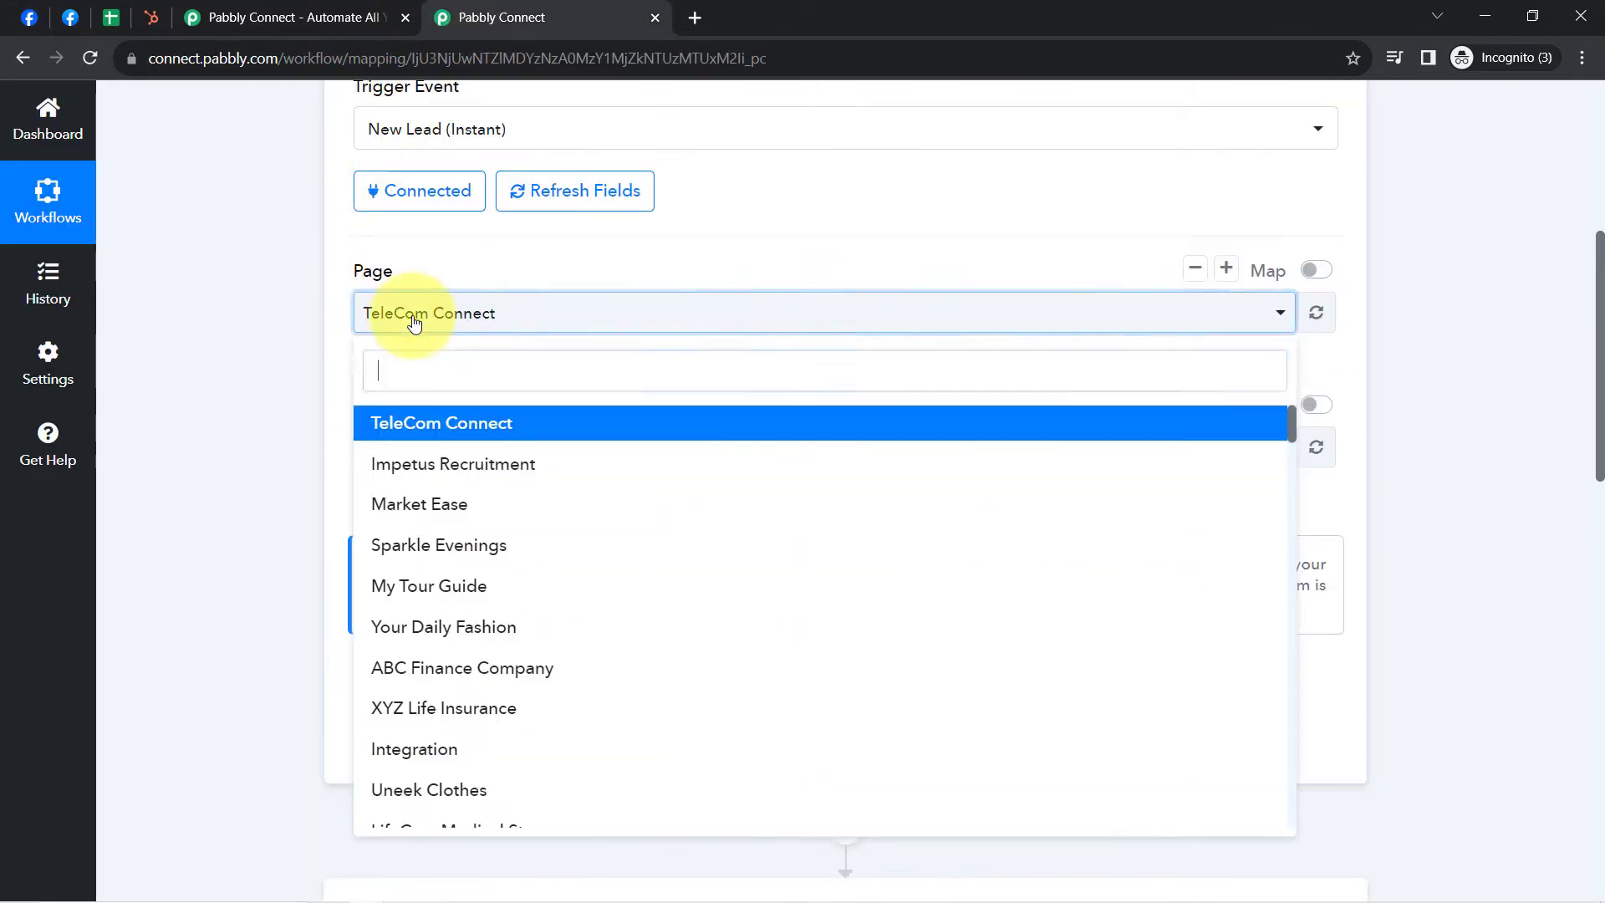
{"action": "left_click", "coordinate": [424, 468]}
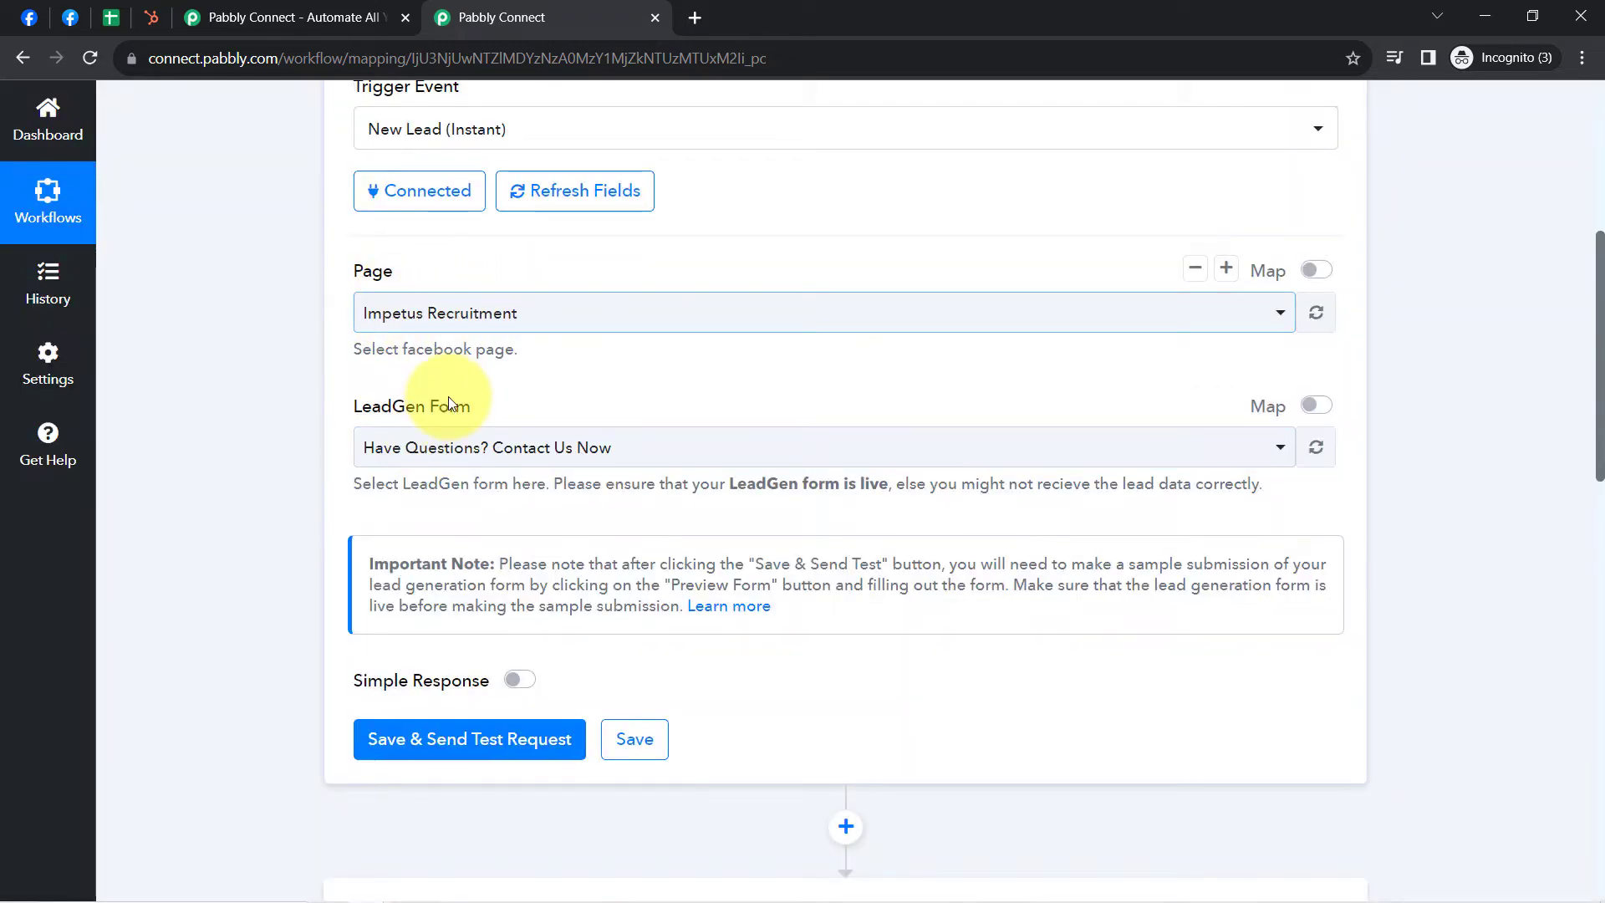
Step: Open the Impetus Recruitment page's Instant Forms in Meta Business Suite to review its lead ads forms
{"action": "left_click", "coordinate": [422, 443]}
{"action": "left_click", "coordinate": [329, 428]}
{"action": "left_click", "coordinate": [59, 15]}
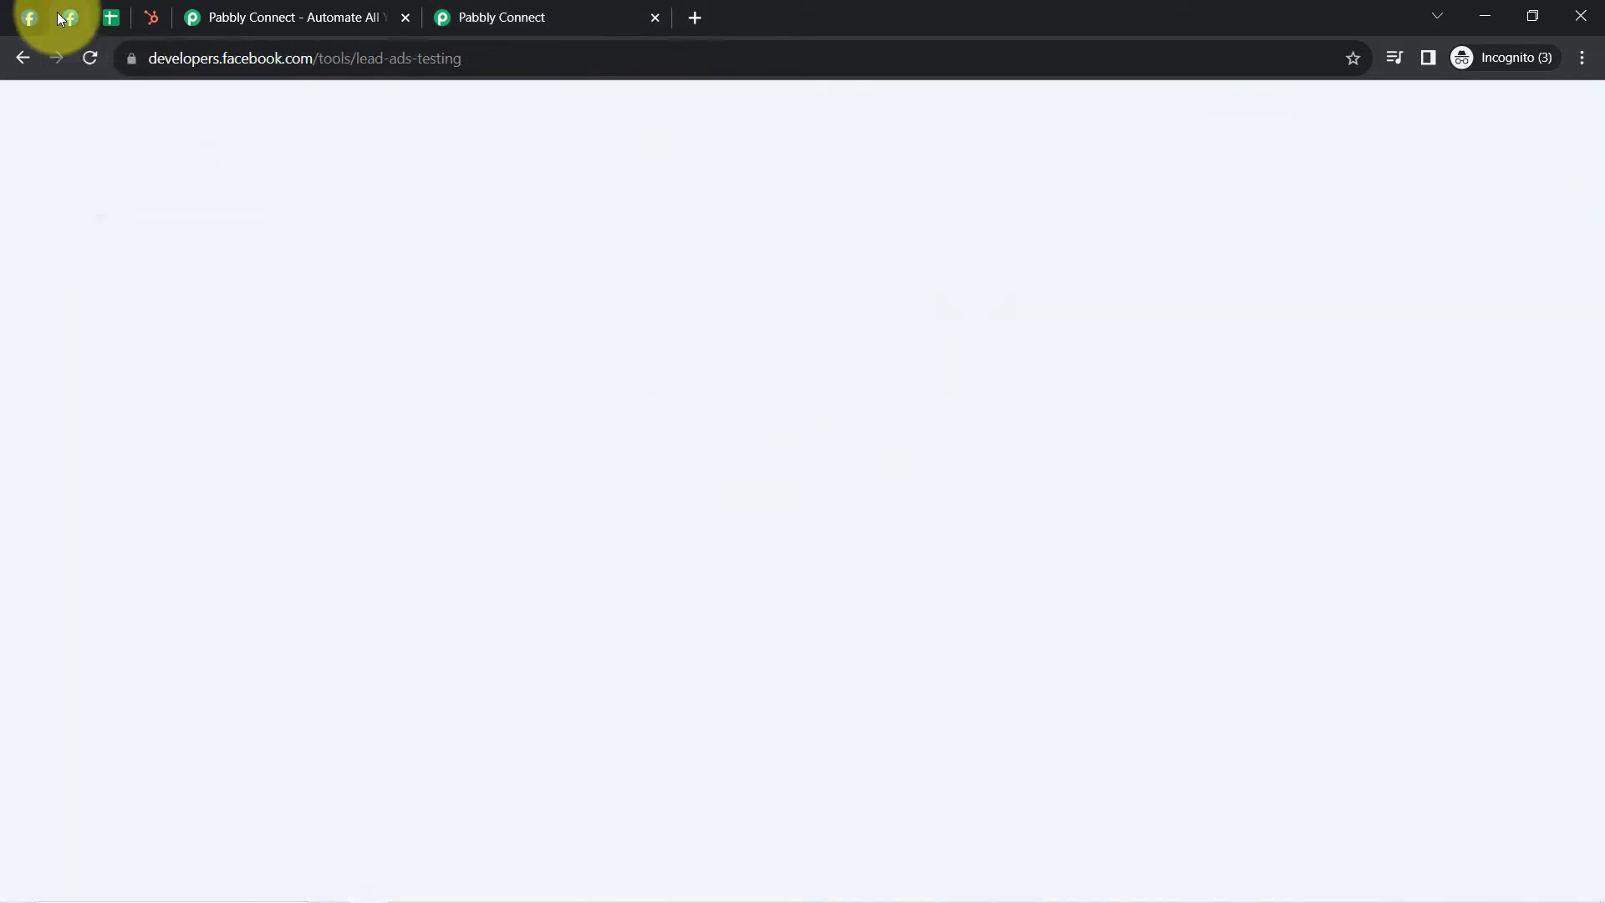
{"action": "left_click", "coordinate": [18, 13]}
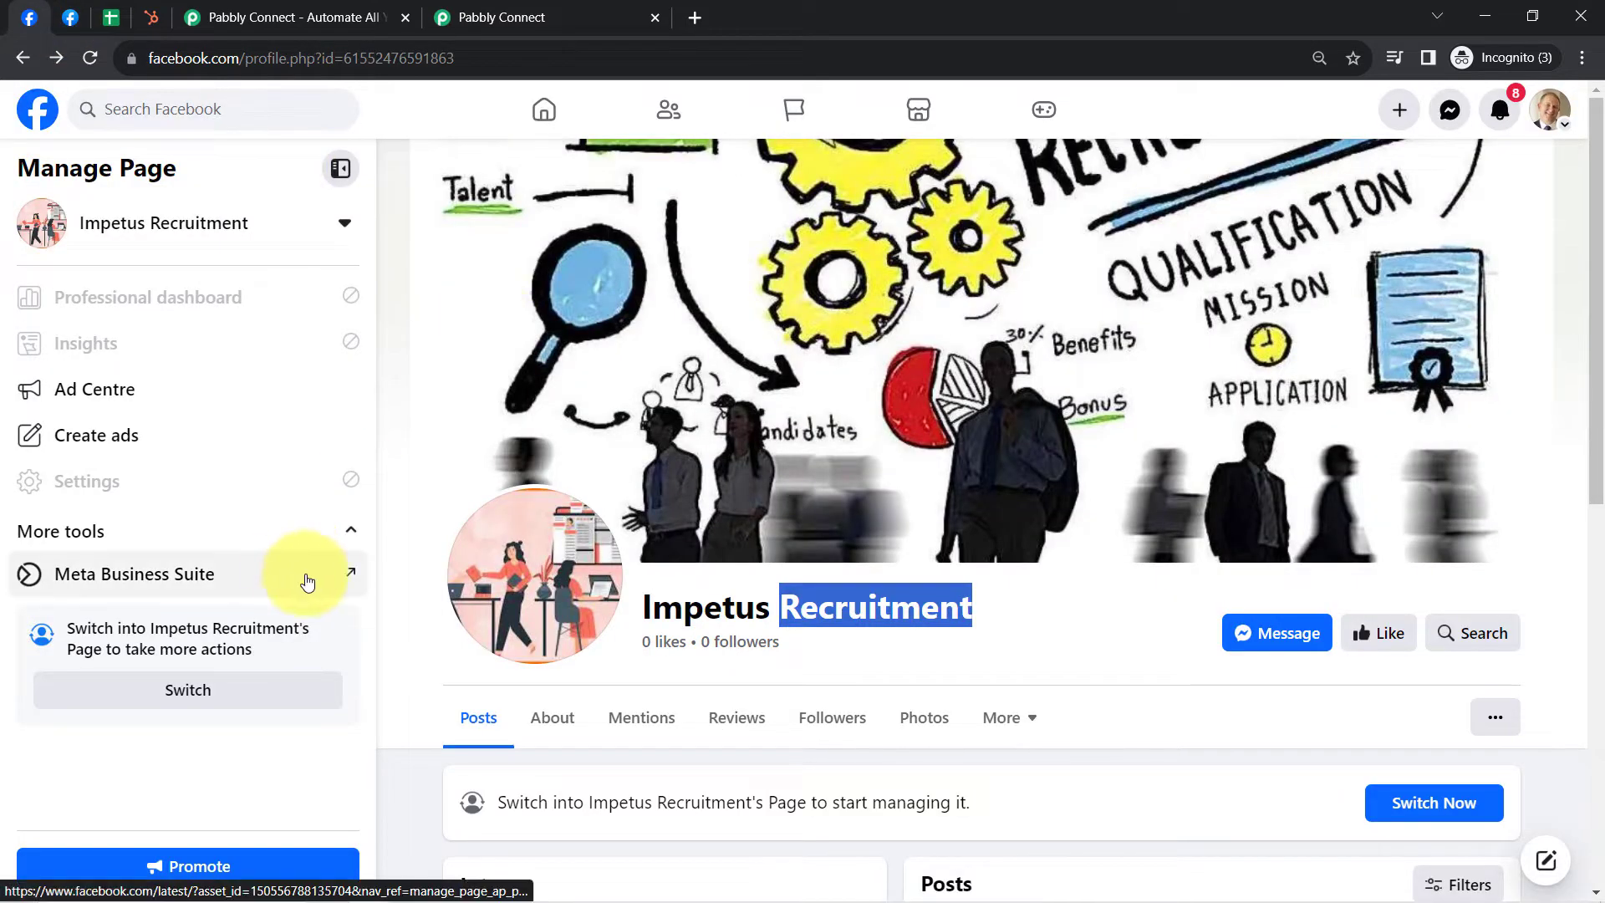
{"action": "left_click", "coordinate": [245, 573]}
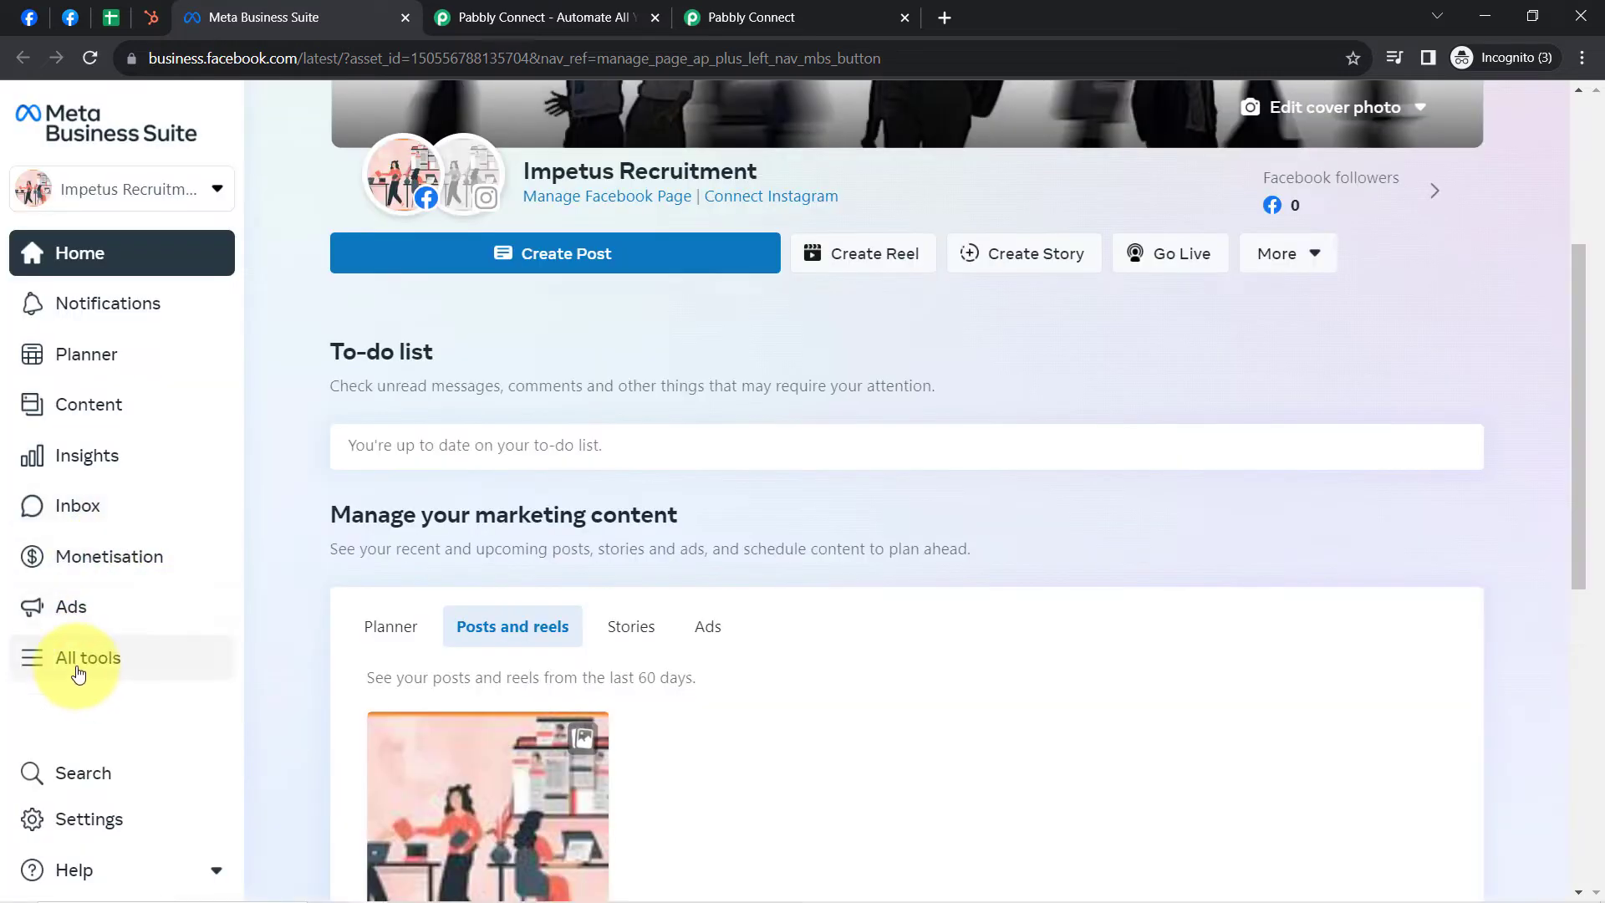
{"action": "left_click", "coordinate": [75, 661]}
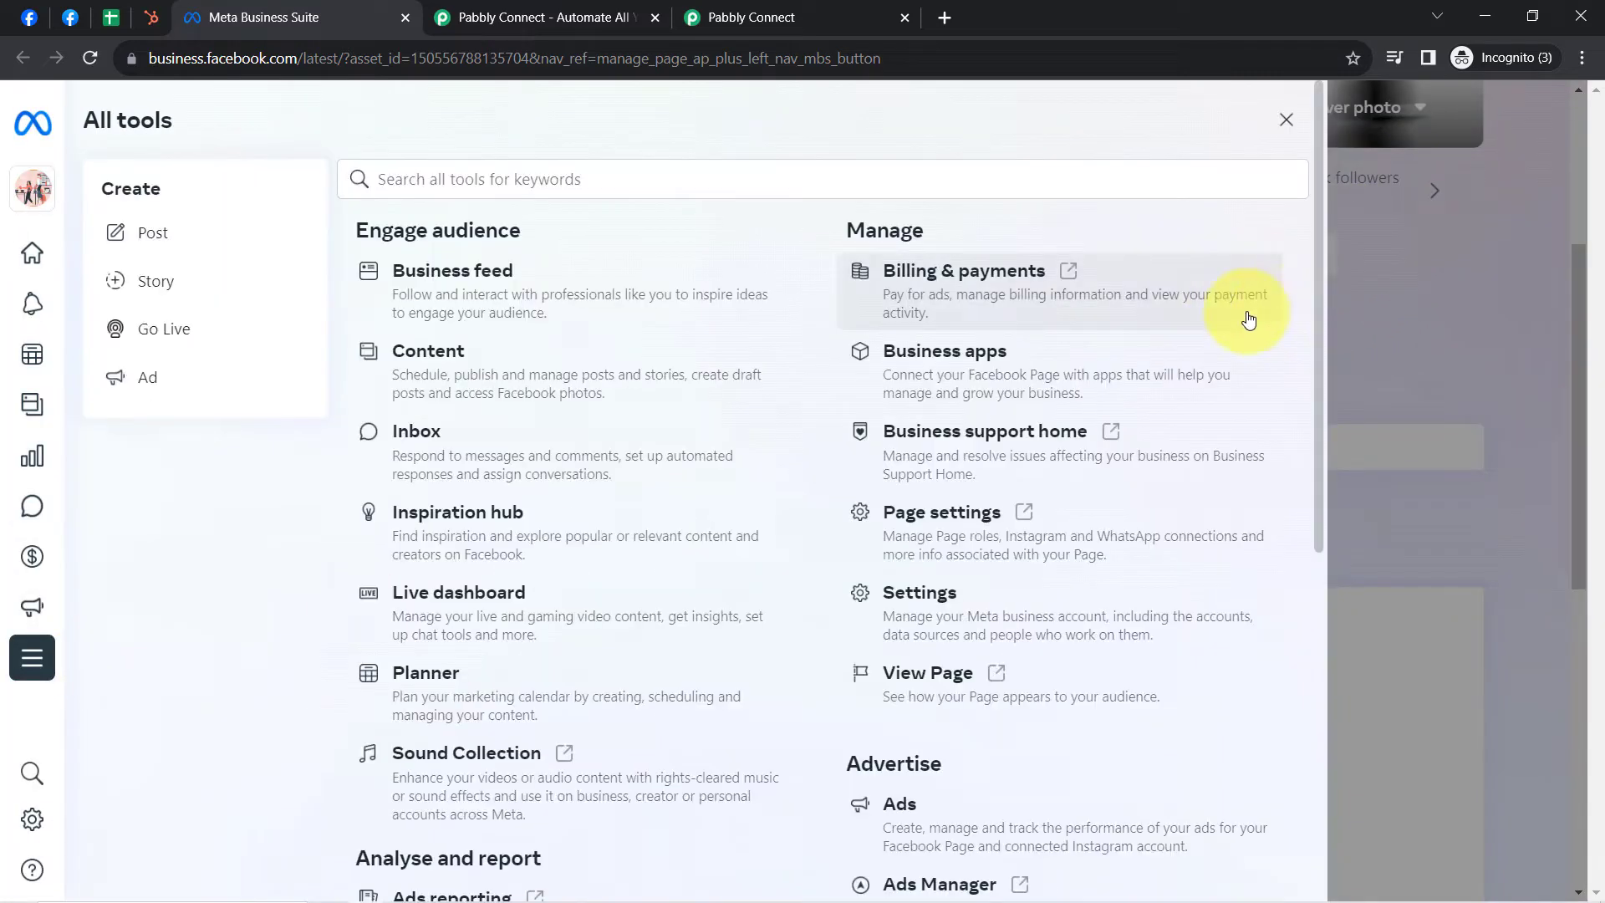
{"action": "left_click_drag", "start_coordinate": [1316, 314], "coordinate": [1306, 760]}
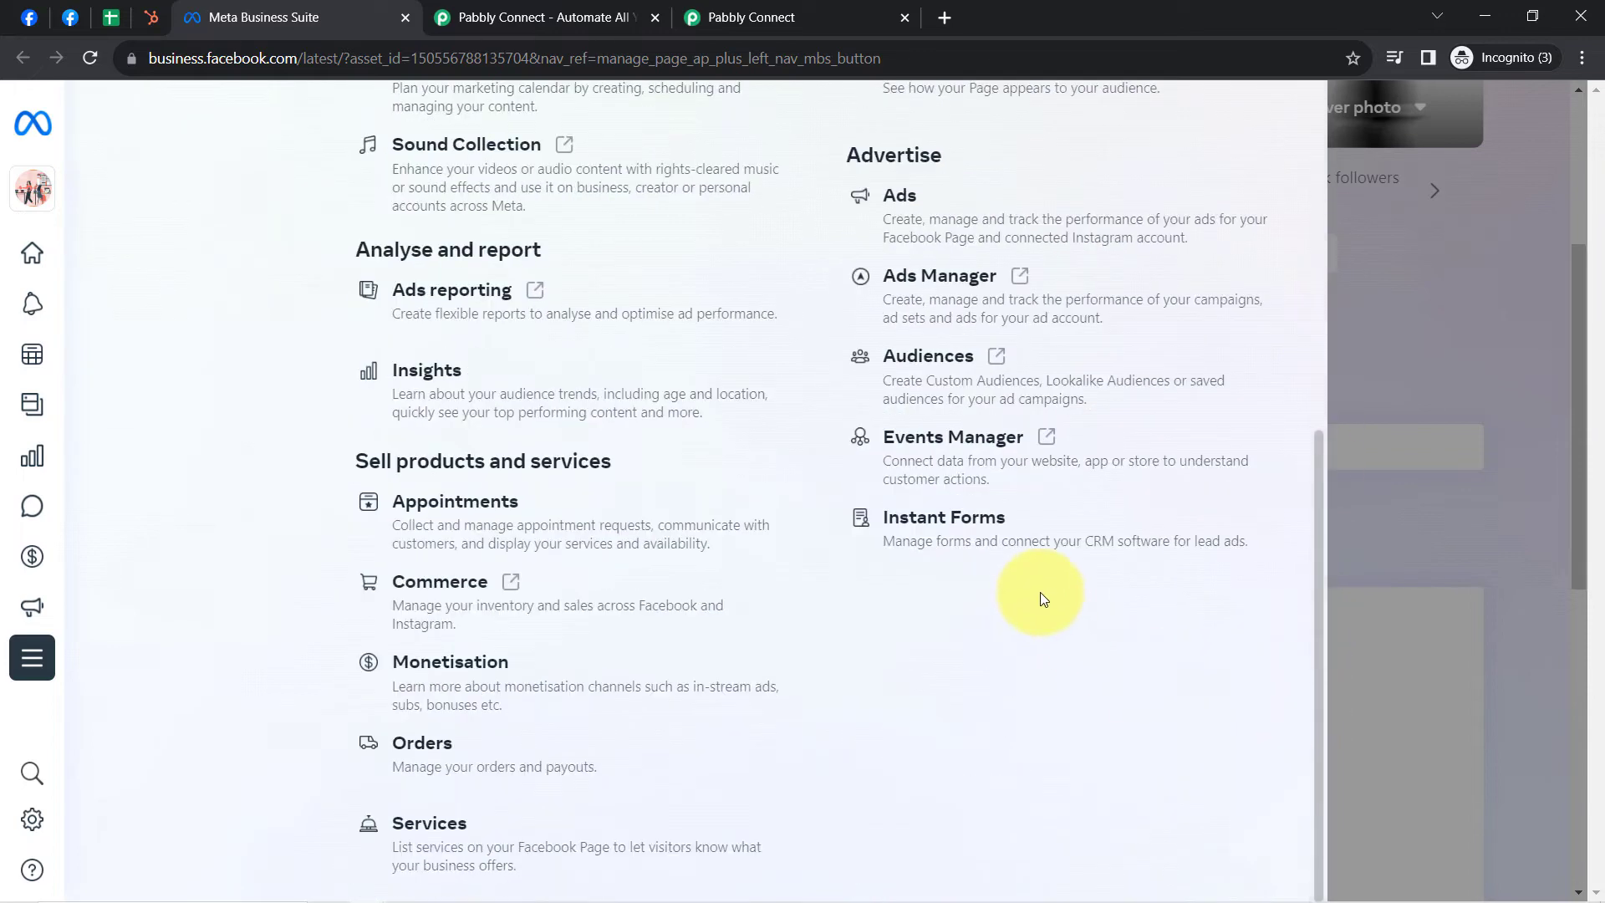
{"action": "left_click", "coordinate": [975, 521]}
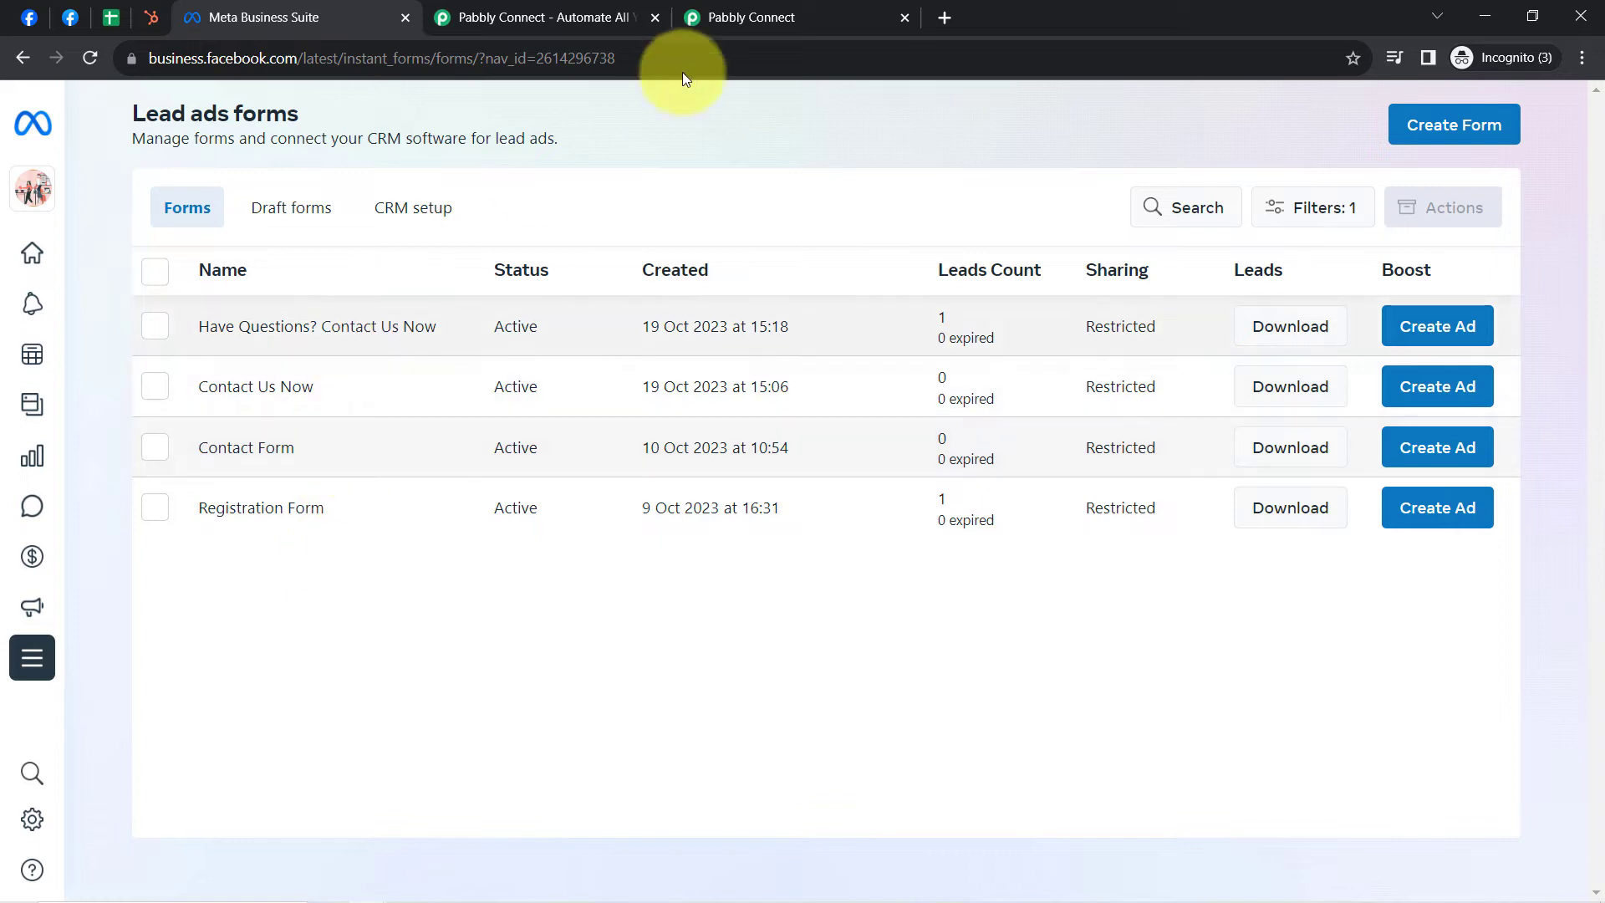
Step: Check the trigger's LeadGen form choices in Pabbly Connect against the Meta forms list, and close Meta Business Suite
{"action": "left_click", "coordinate": [736, 17]}
{"action": "left_click", "coordinate": [387, 462]}
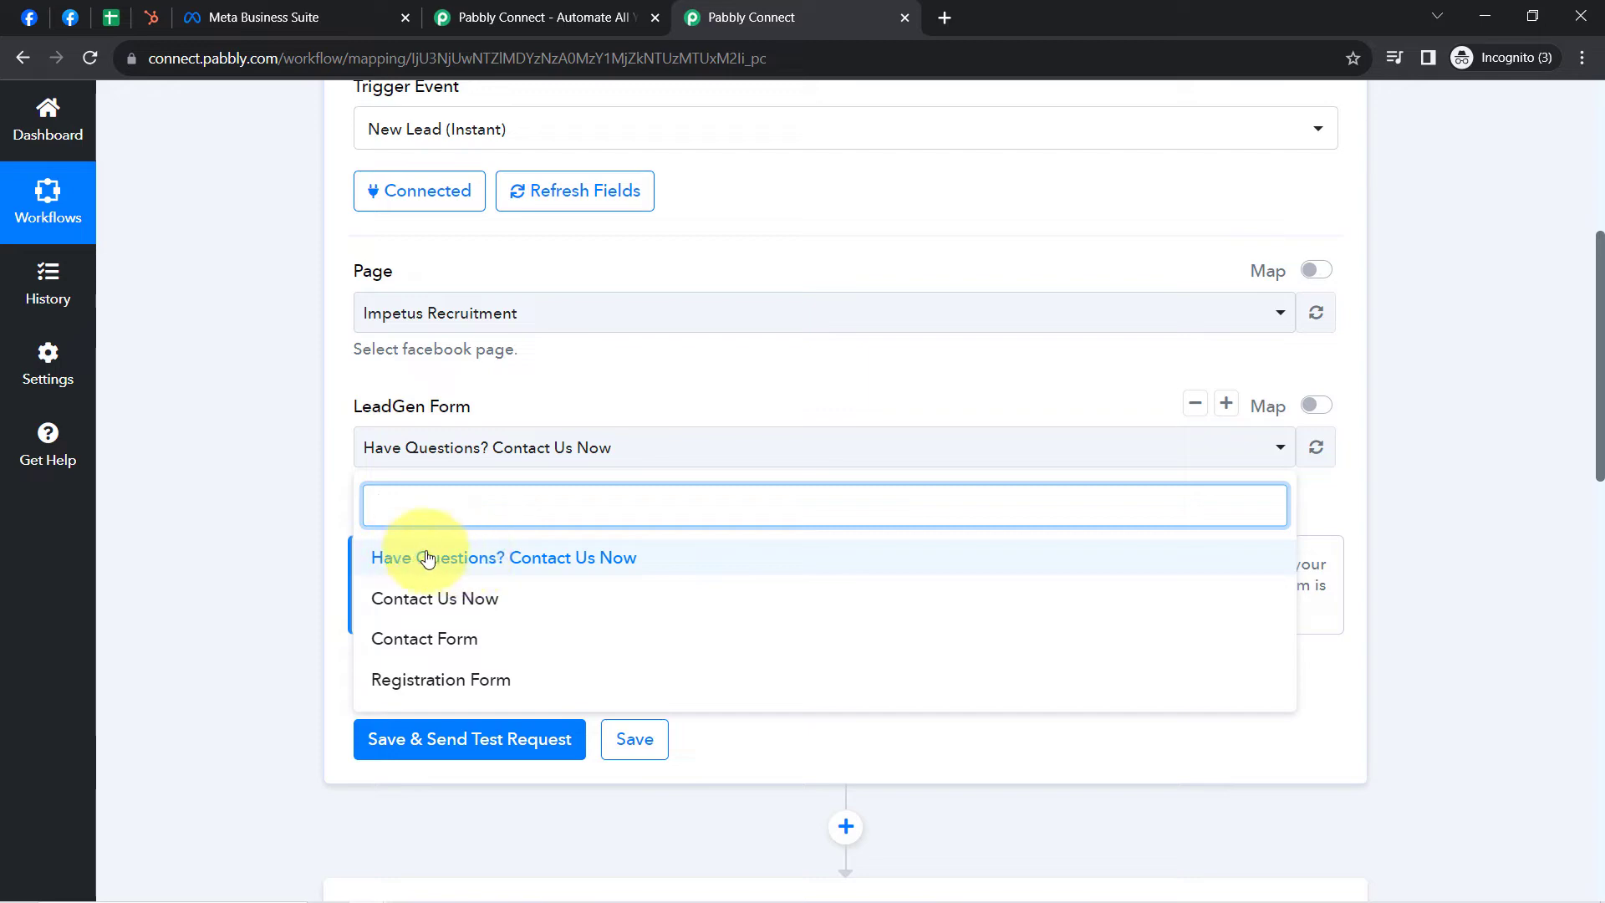
{"action": "left_click", "coordinate": [293, 15]}
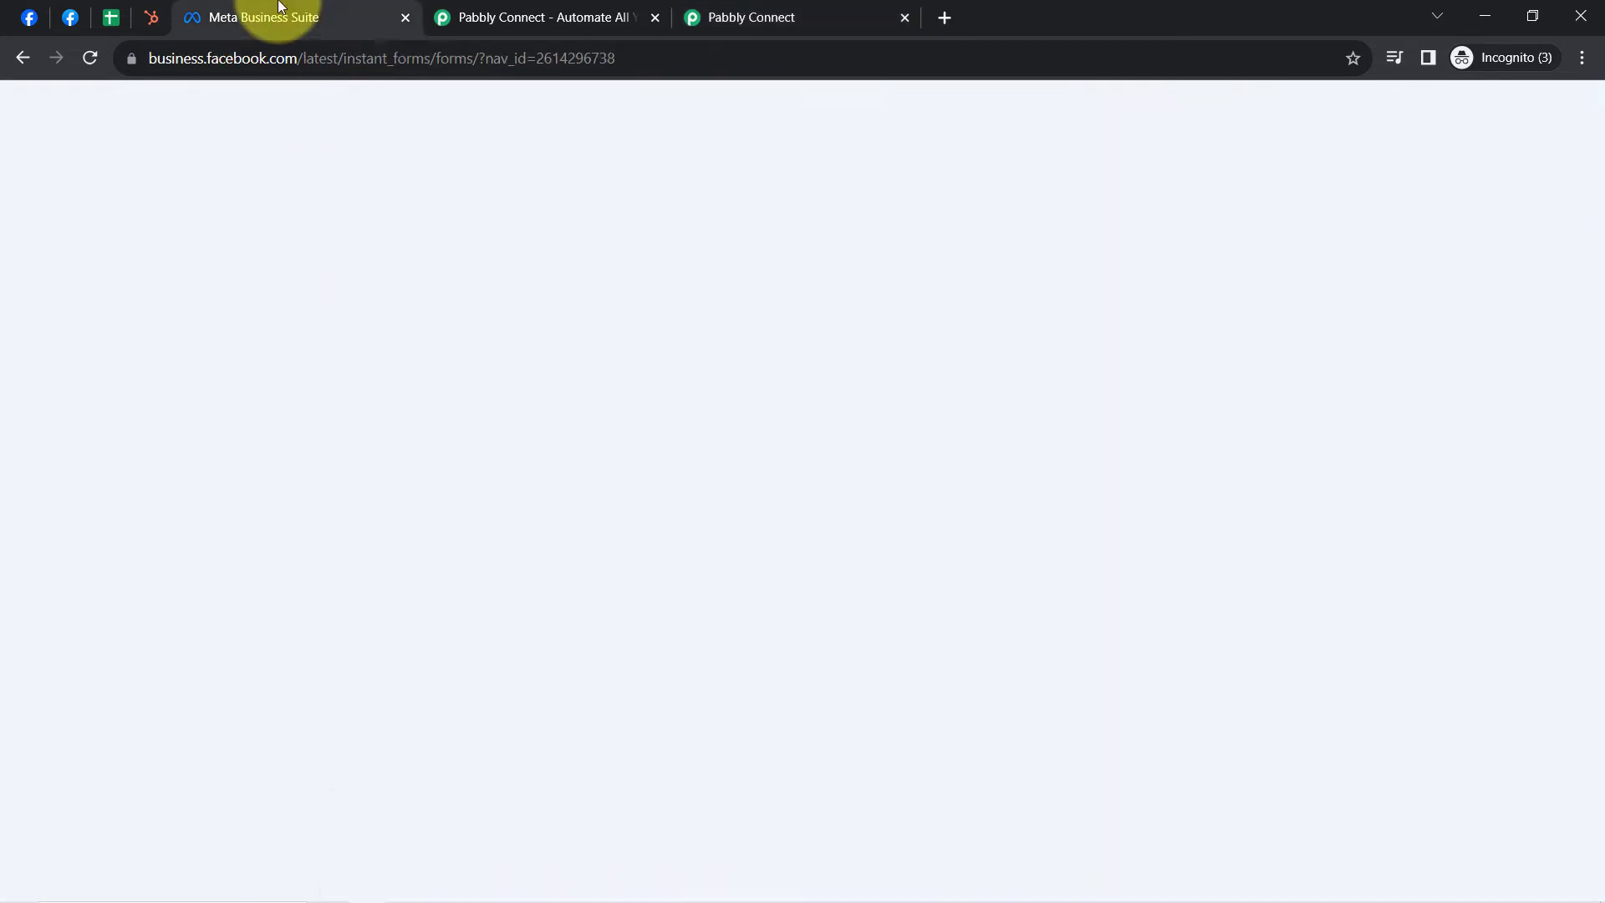
{"action": "left_click", "coordinate": [404, 16]}
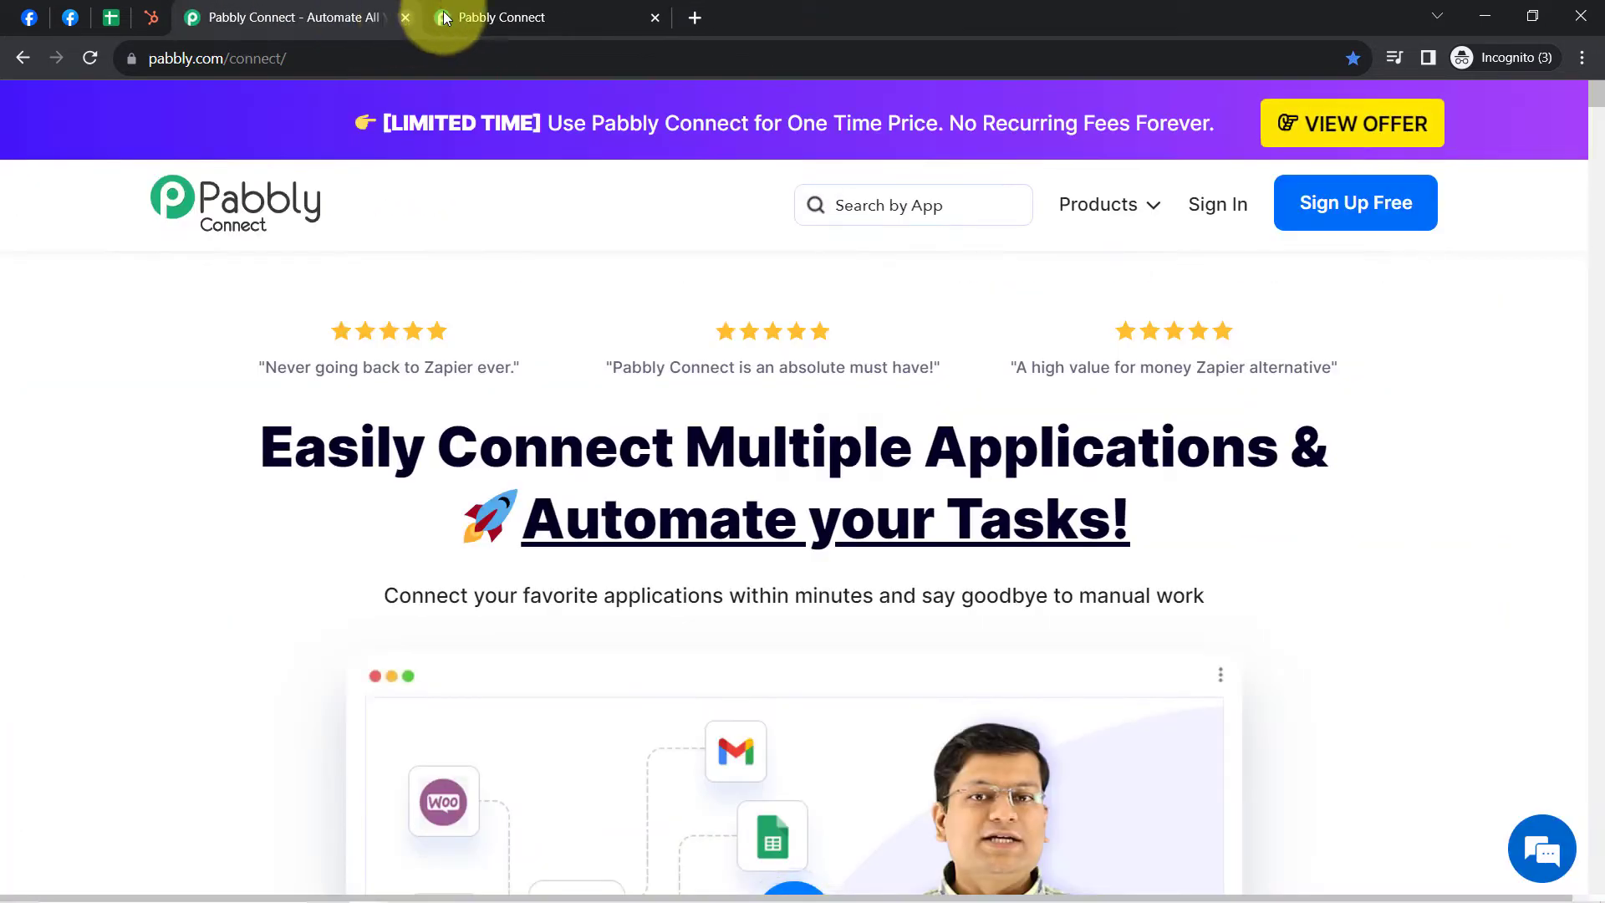
Step: Back in Pabbly Connect, save the Facebook Lead Ads trigger and send its test request, agreeing to resend
{"action": "left_click", "coordinate": [469, 13]}
{"action": "left_click", "coordinate": [390, 739]}
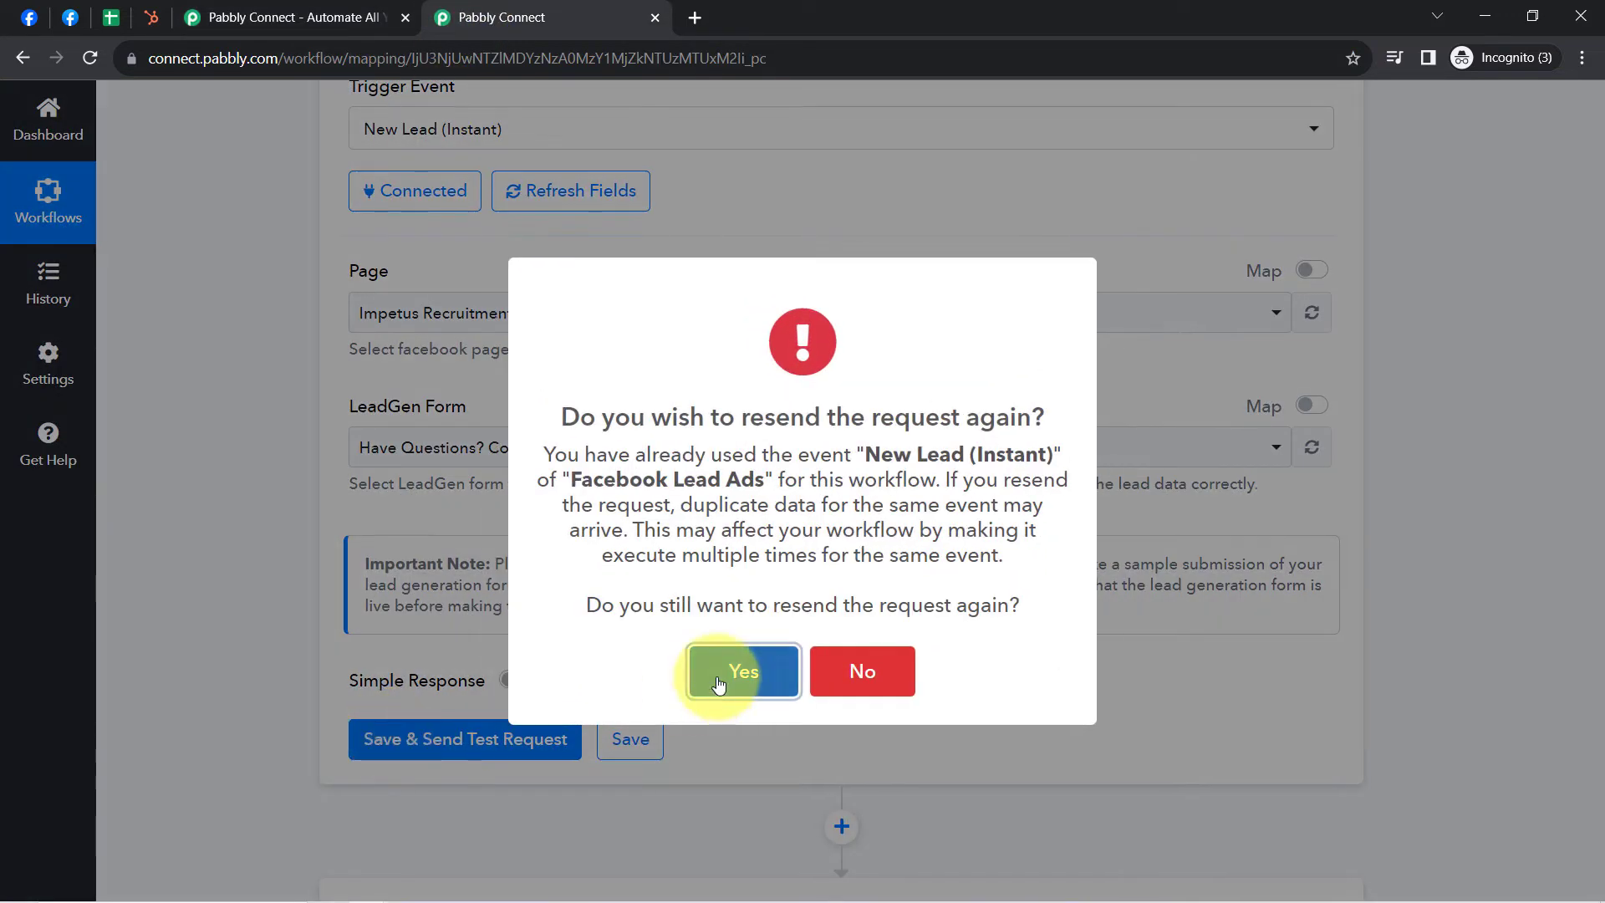
{"action": "left_click", "coordinate": [718, 684]}
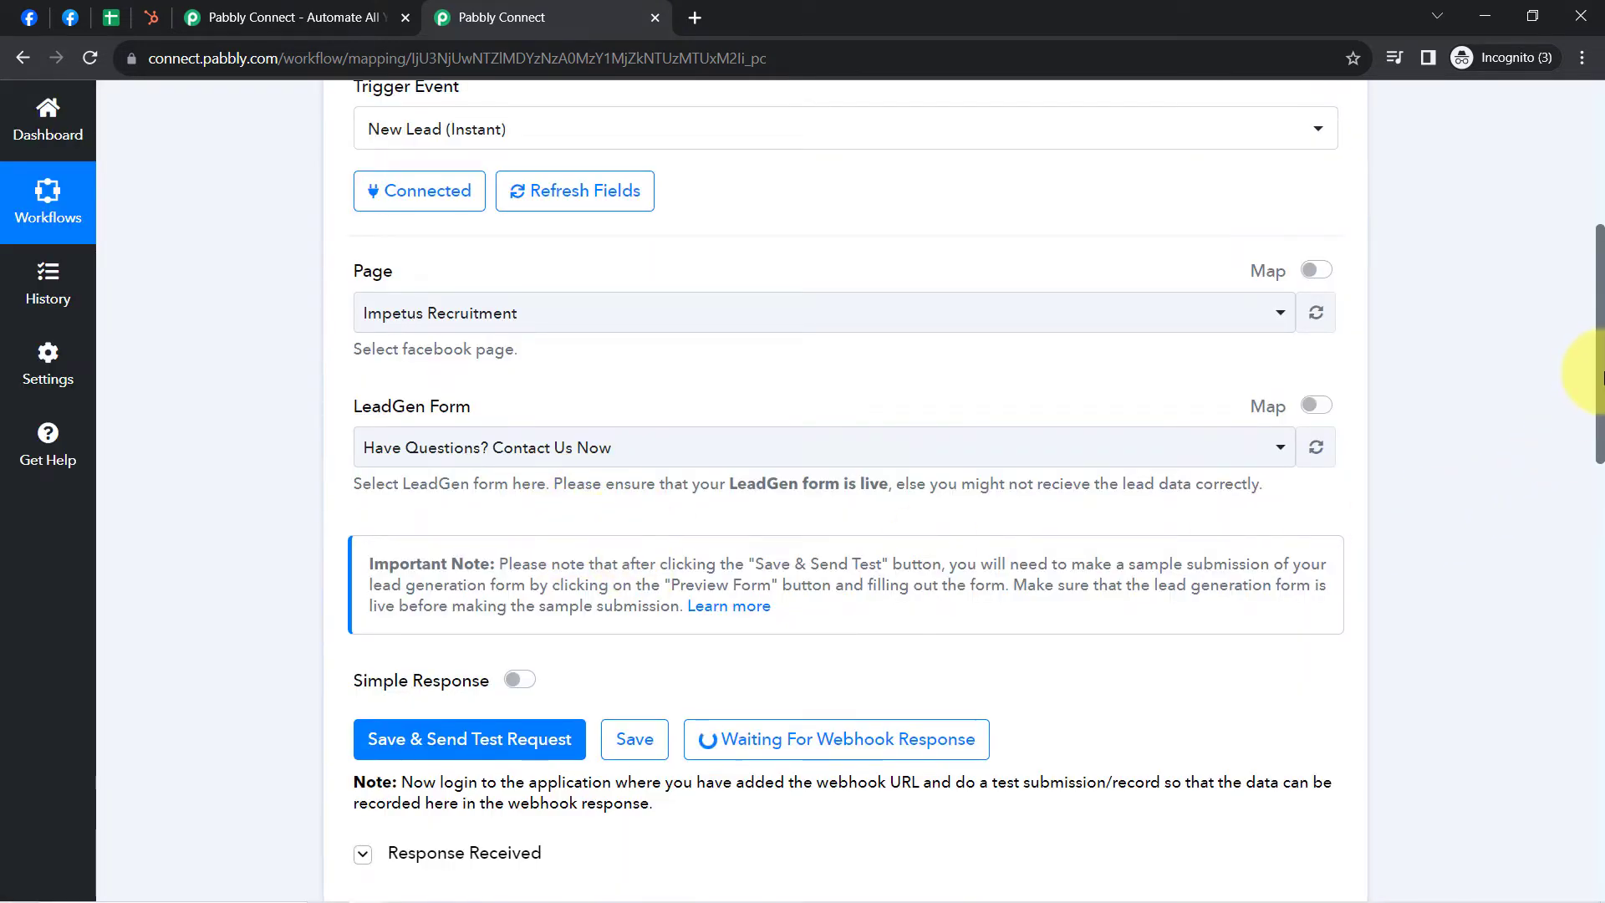
Step: Read the trigger's Important Note on making a sample submission of the lead generation form
{"action": "left_click_drag", "start_coordinate": [1599, 372], "coordinate": [1599, 437]}
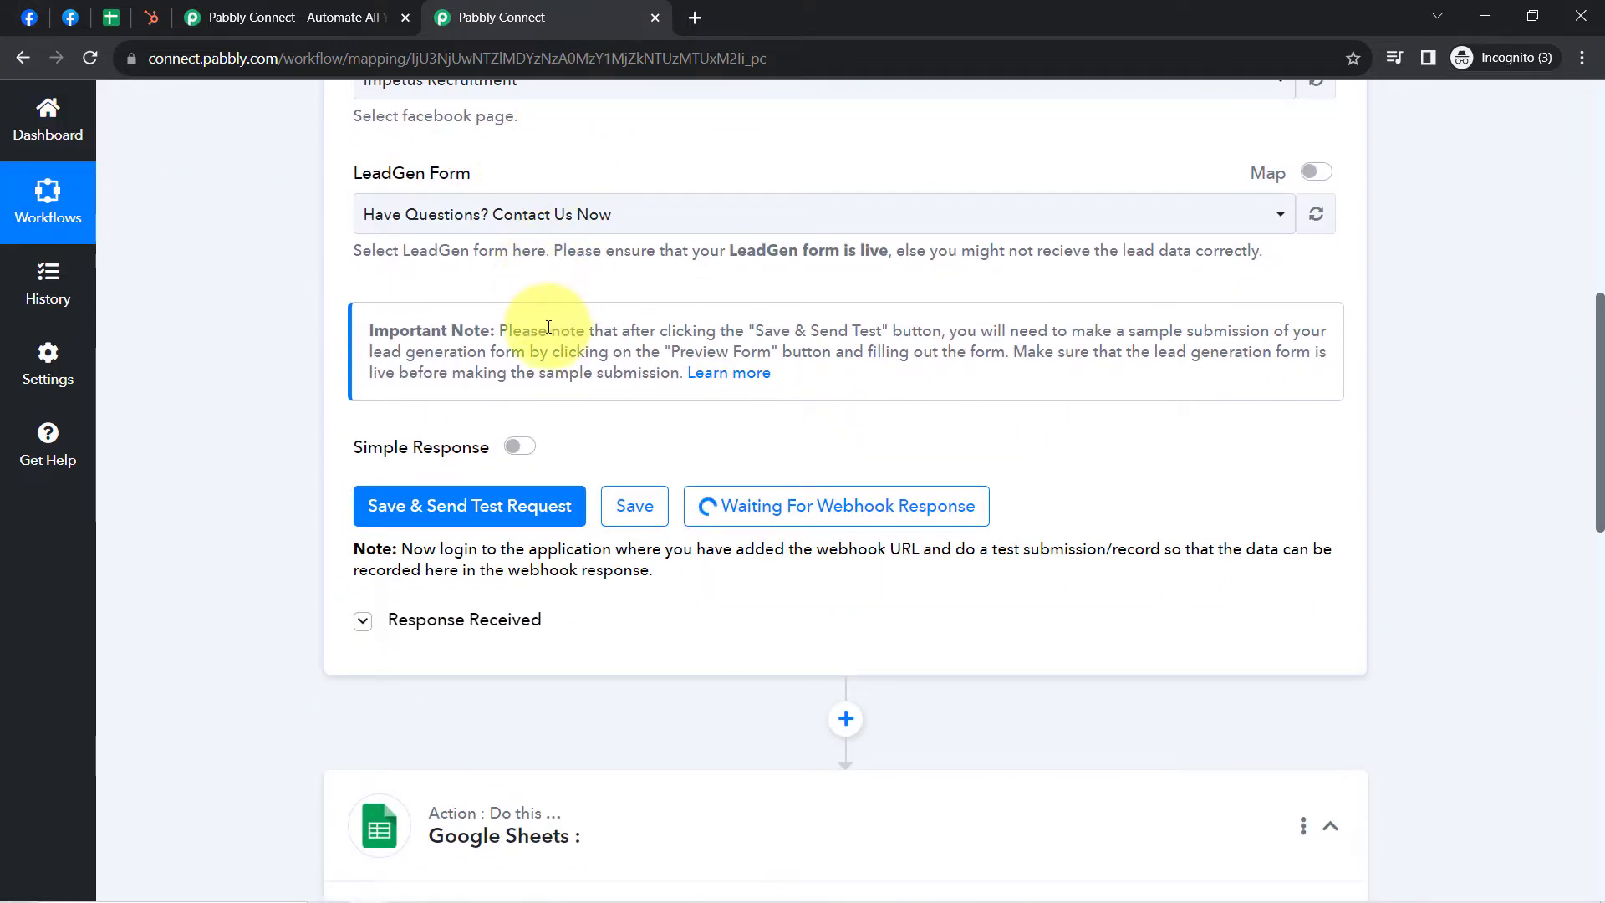
{"action": "left_click_drag", "start_coordinate": [549, 331], "coordinate": [934, 335]}
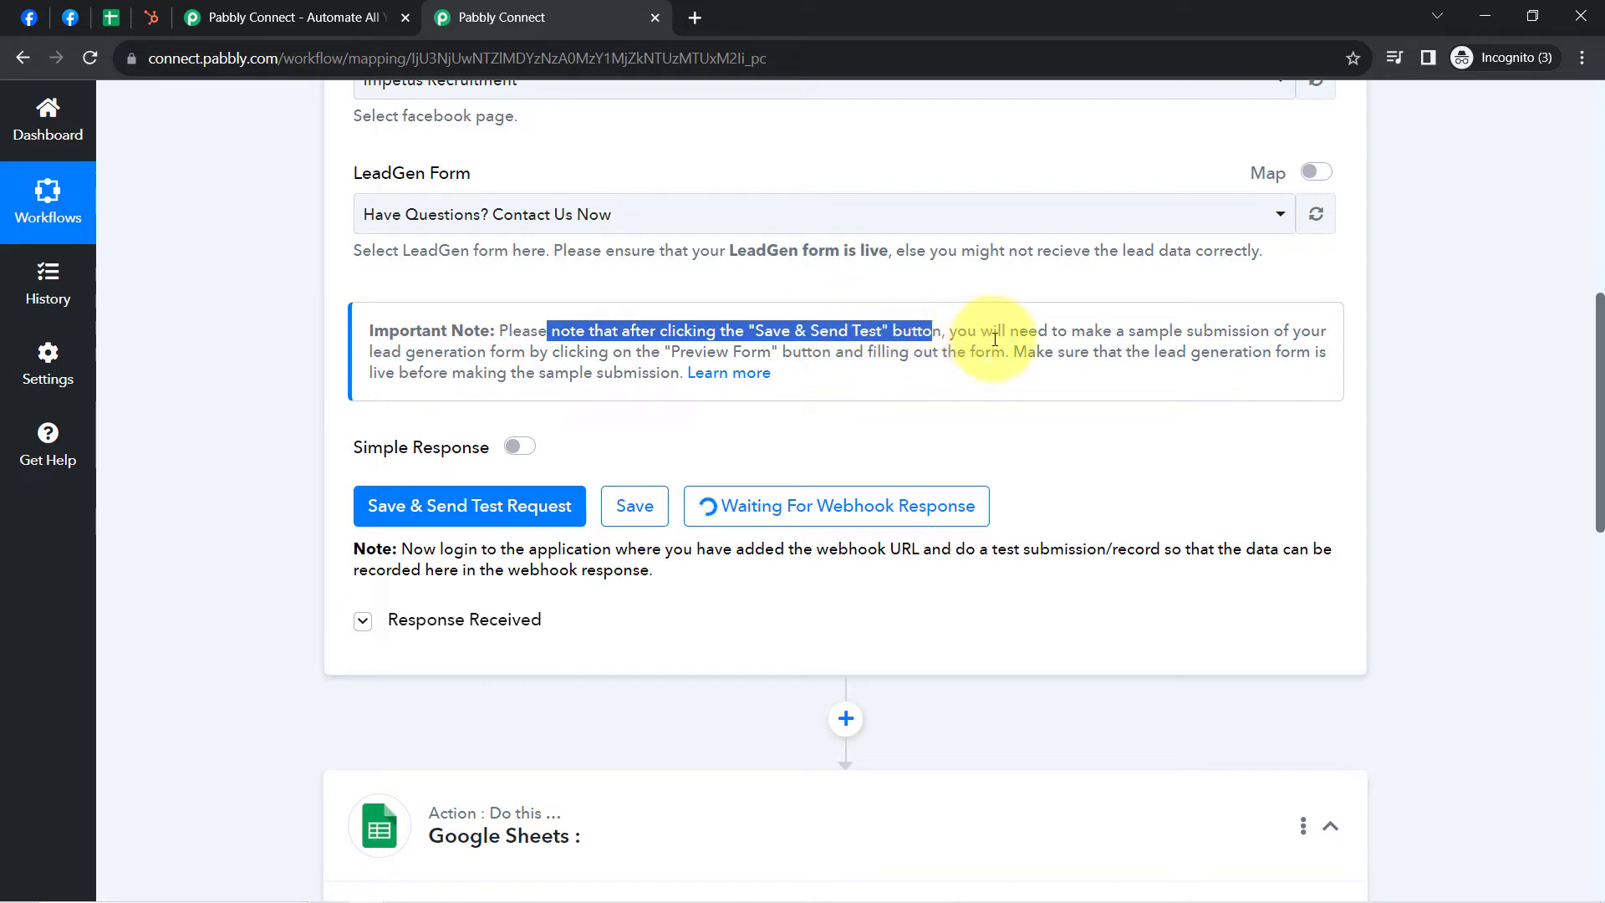
{"action": "left_click_drag", "start_coordinate": [1114, 332], "coordinate": [1276, 333]}
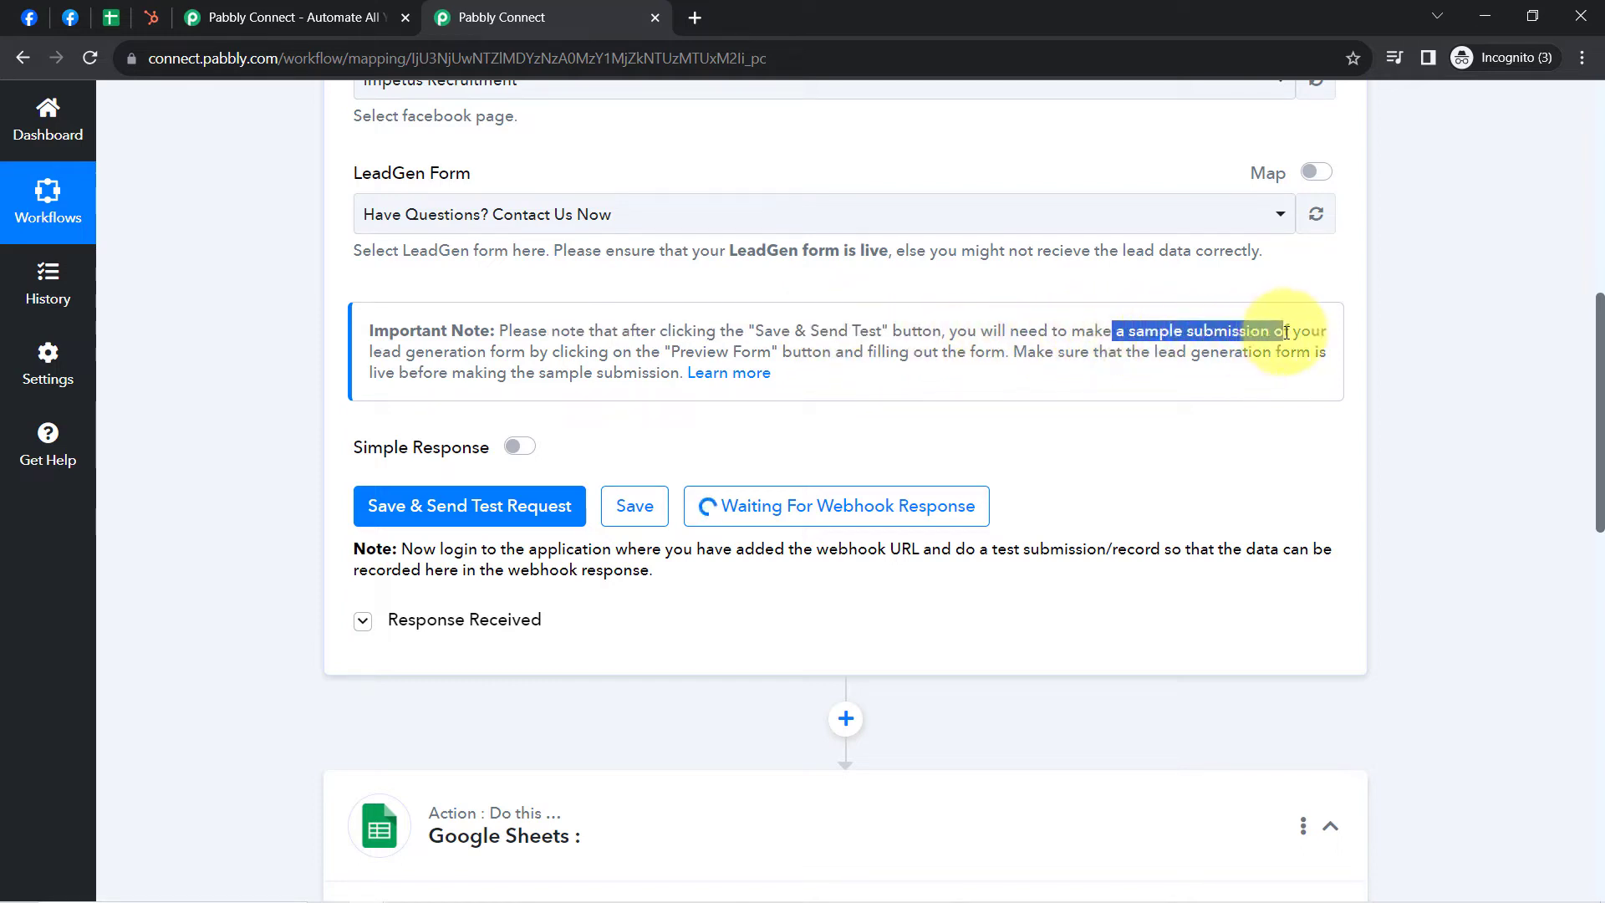
{"action": "left_click_drag", "start_coordinate": [434, 352], "coordinate": [732, 355]}
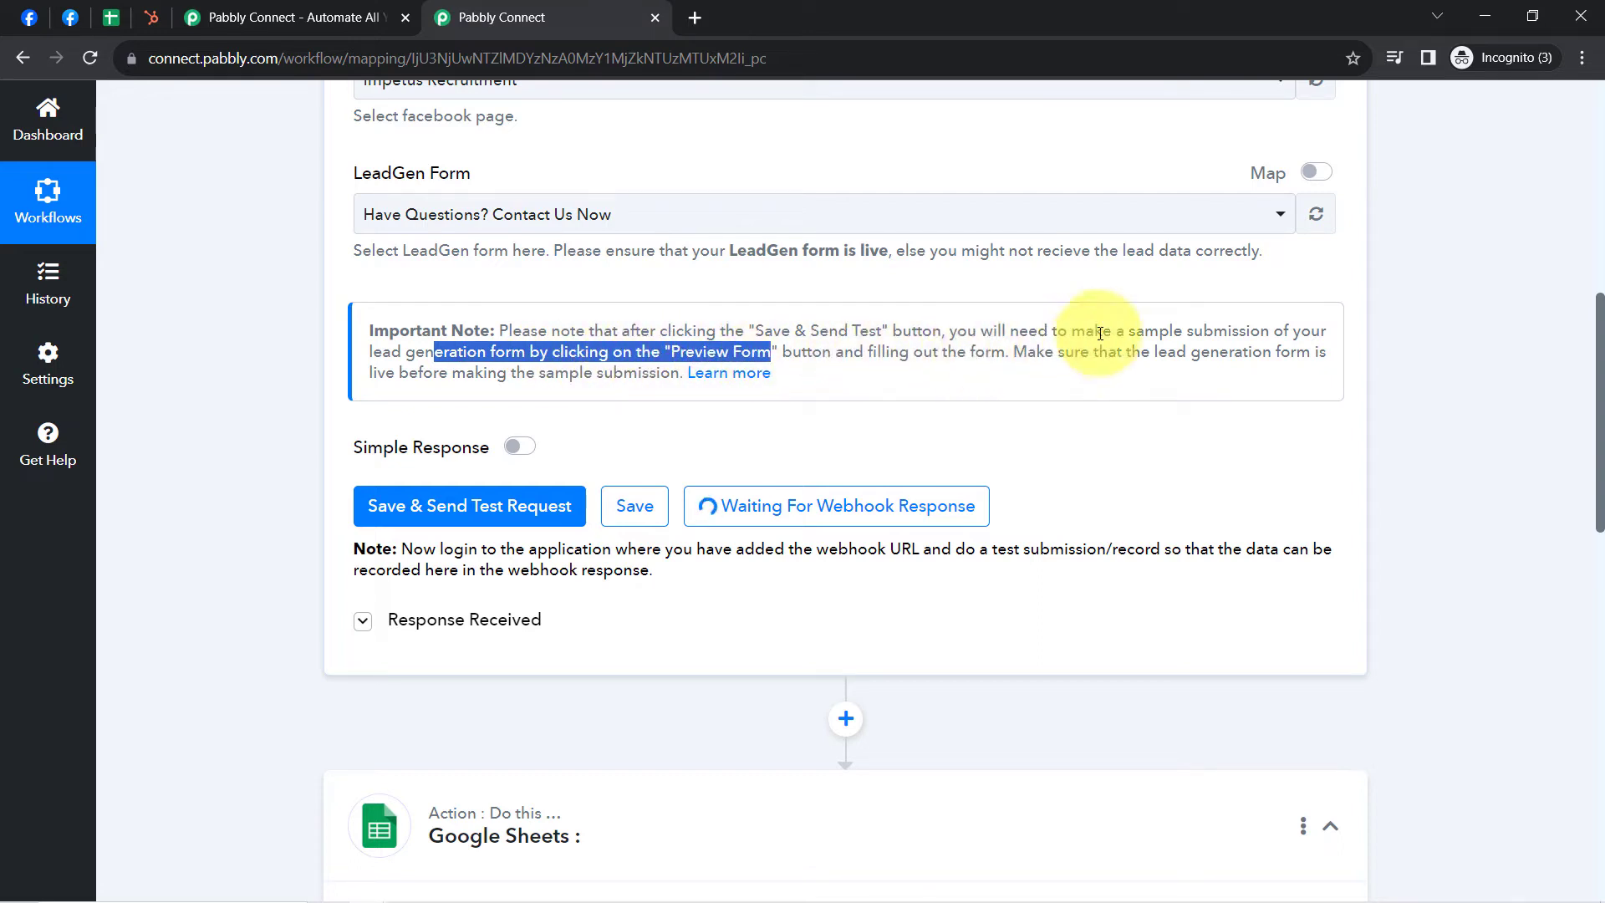
{"action": "left_click_drag", "start_coordinate": [1117, 330], "coordinate": [1242, 329]}
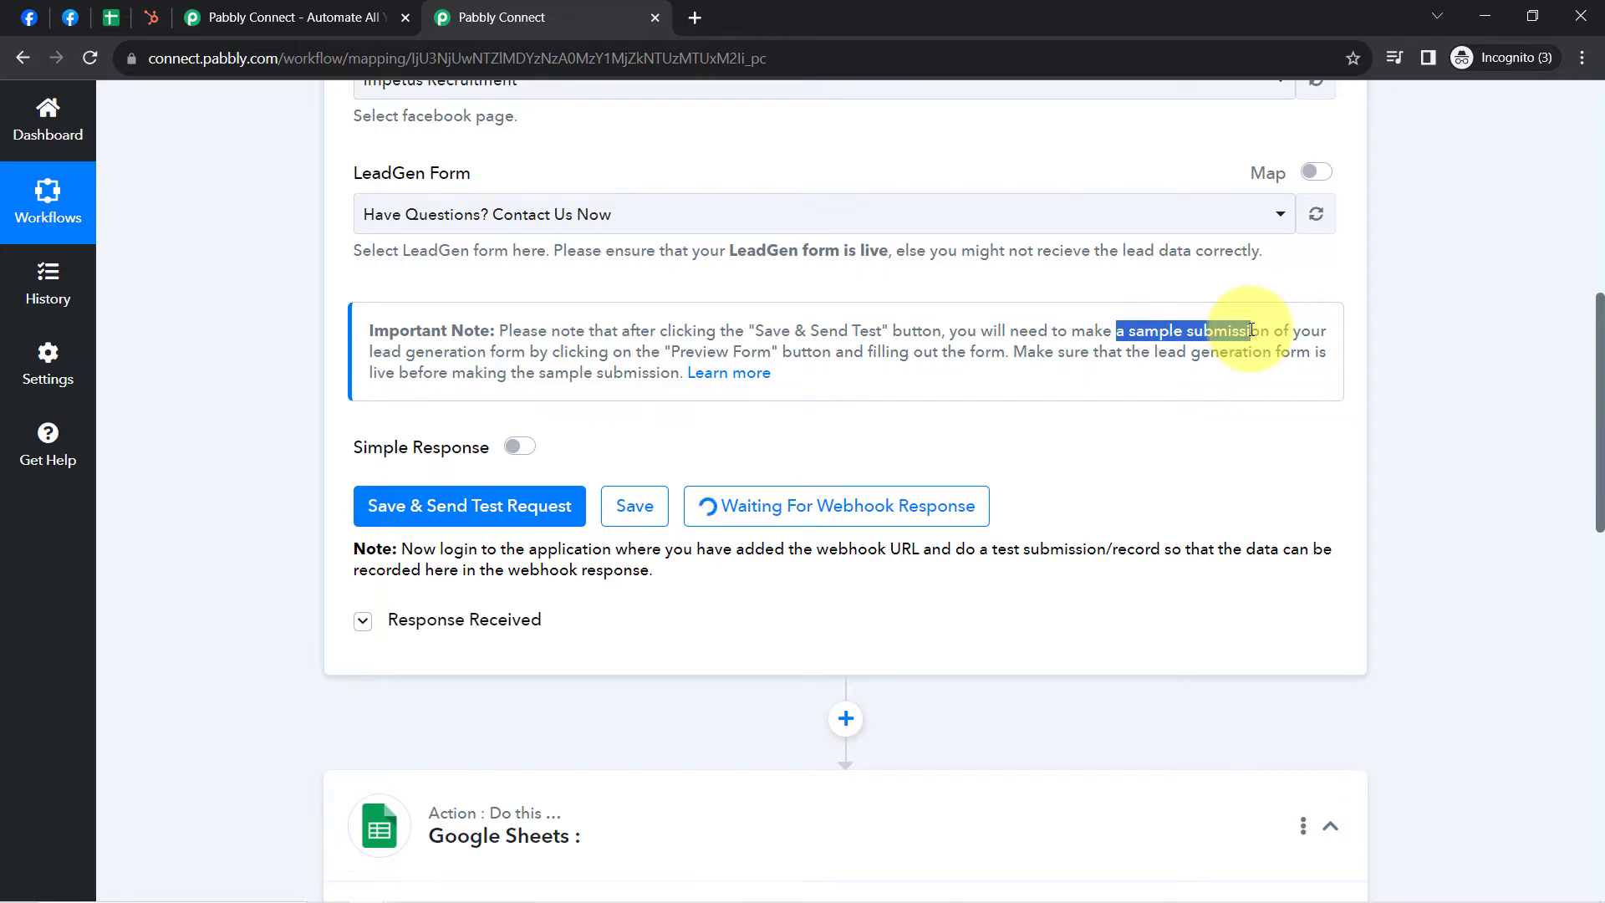
{"action": "left_click", "coordinate": [30, 17]}
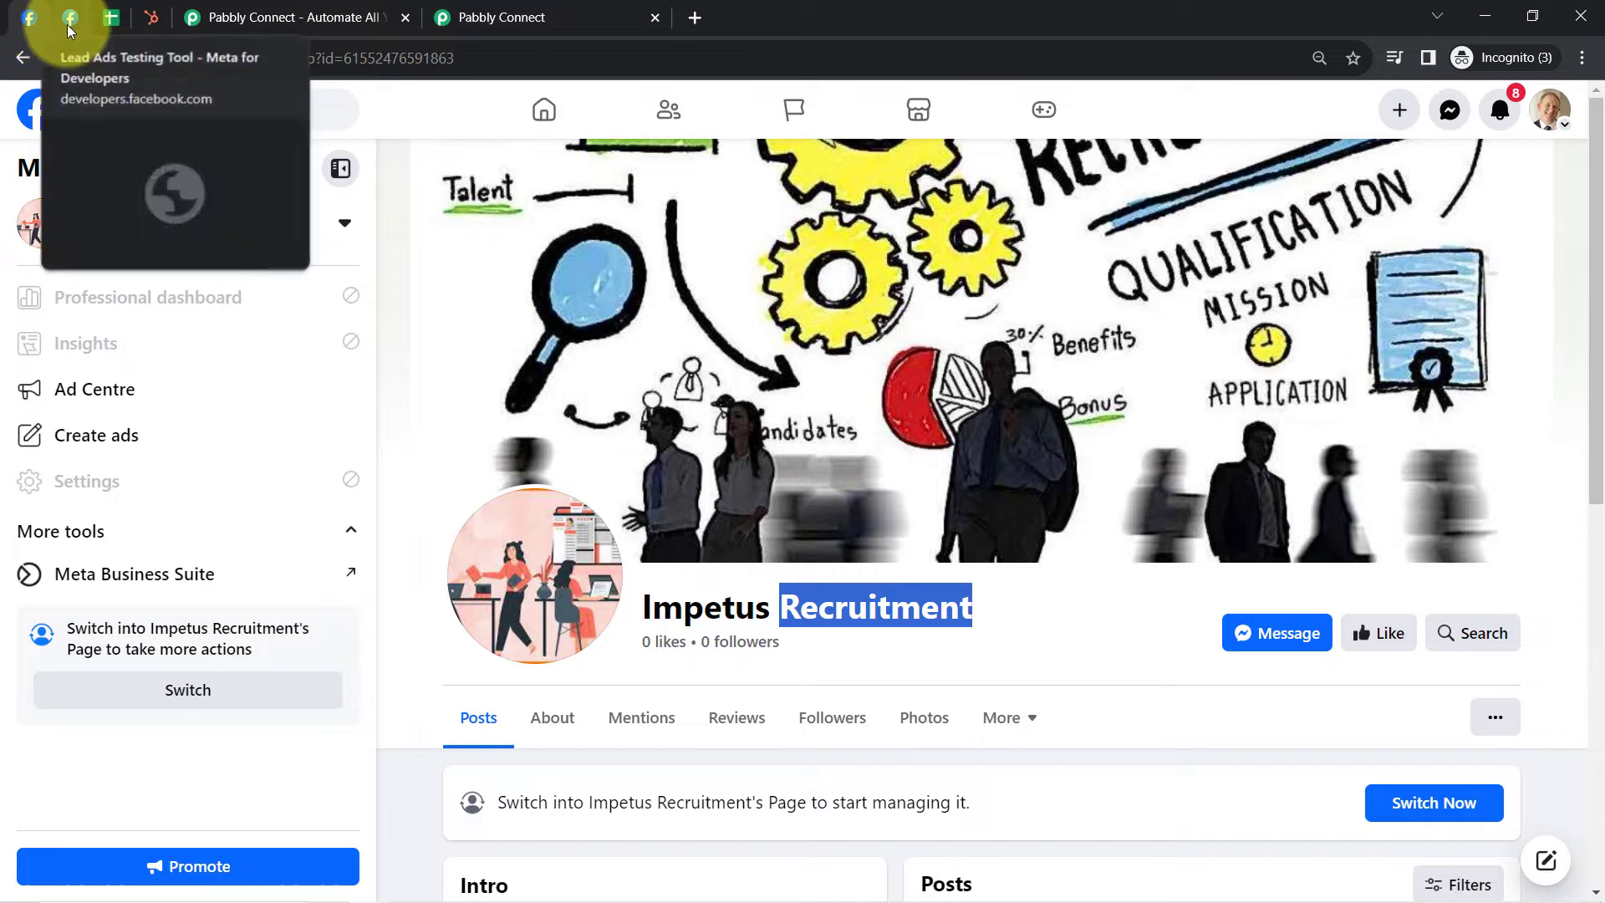
{"action": "left_click", "coordinate": [70, 25]}
{"action": "left_click", "coordinate": [481, 18]}
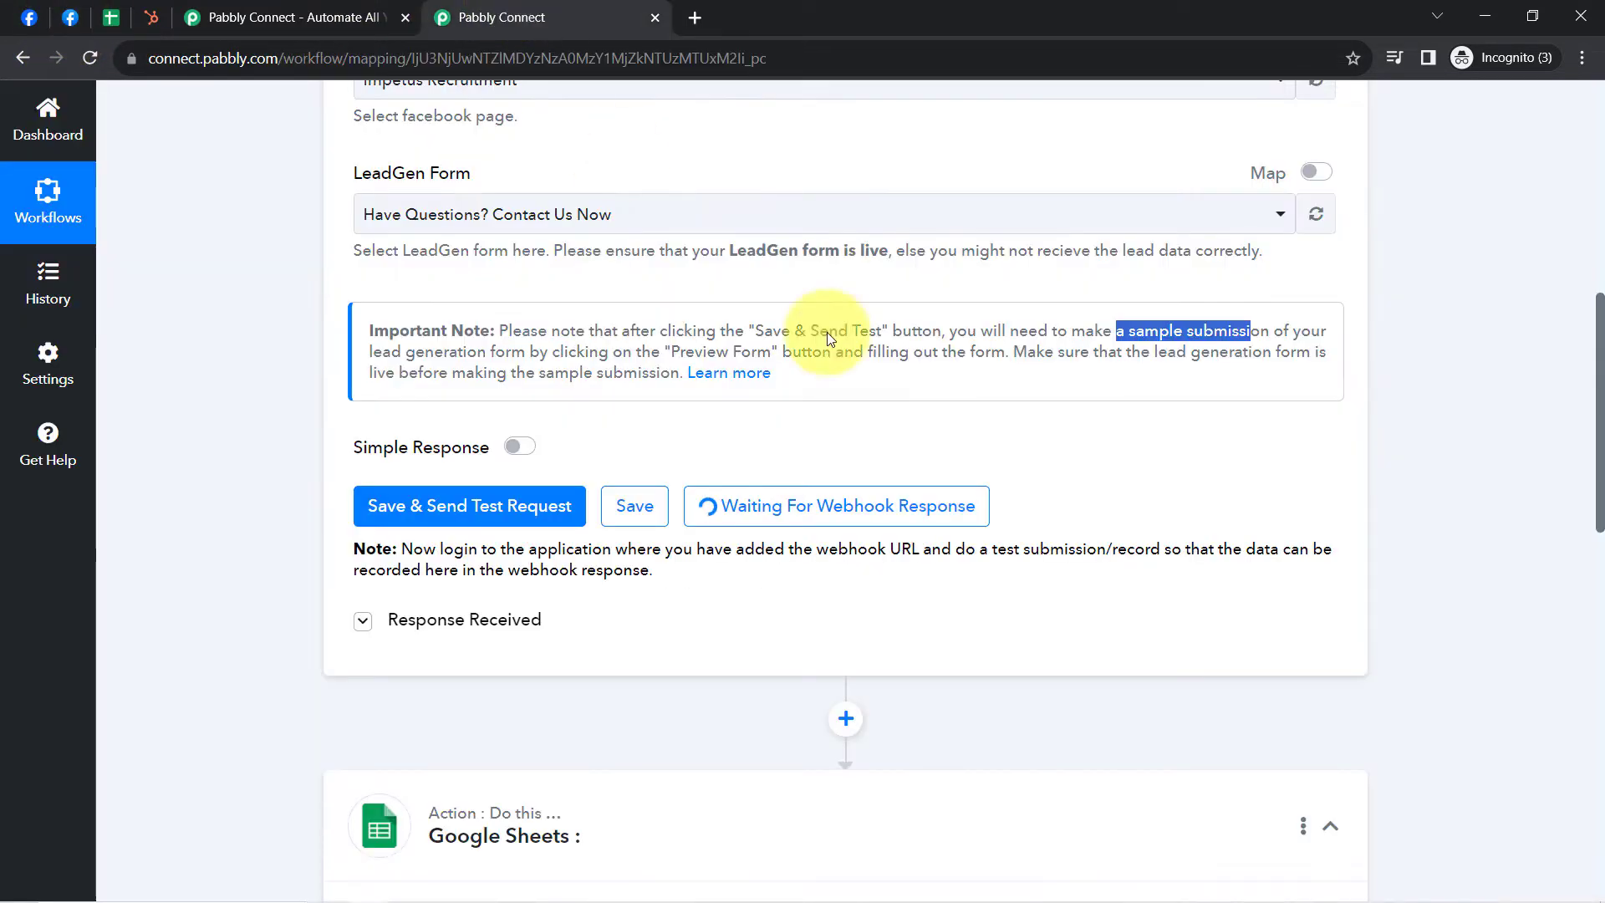
Step: Open the note's Learn more guide in a new tab and follow its link to the Facebook Lead Ads testing tool
{"action": "right_click", "coordinate": [729, 373]}
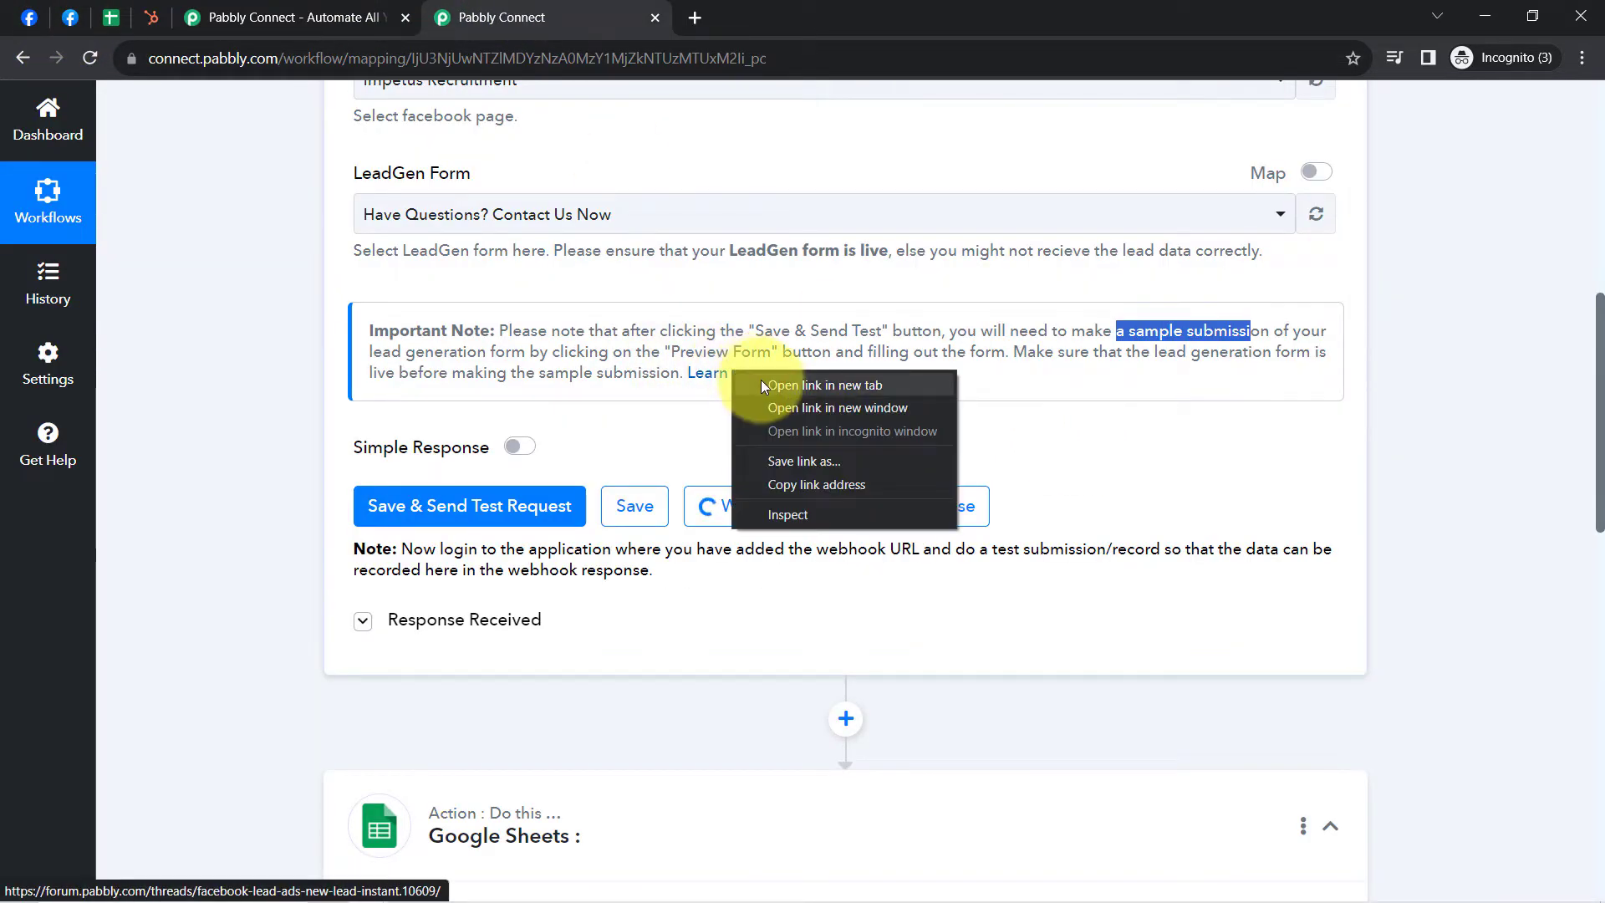
{"action": "left_click", "coordinate": [761, 380]}
{"action": "left_click", "coordinate": [759, 6]}
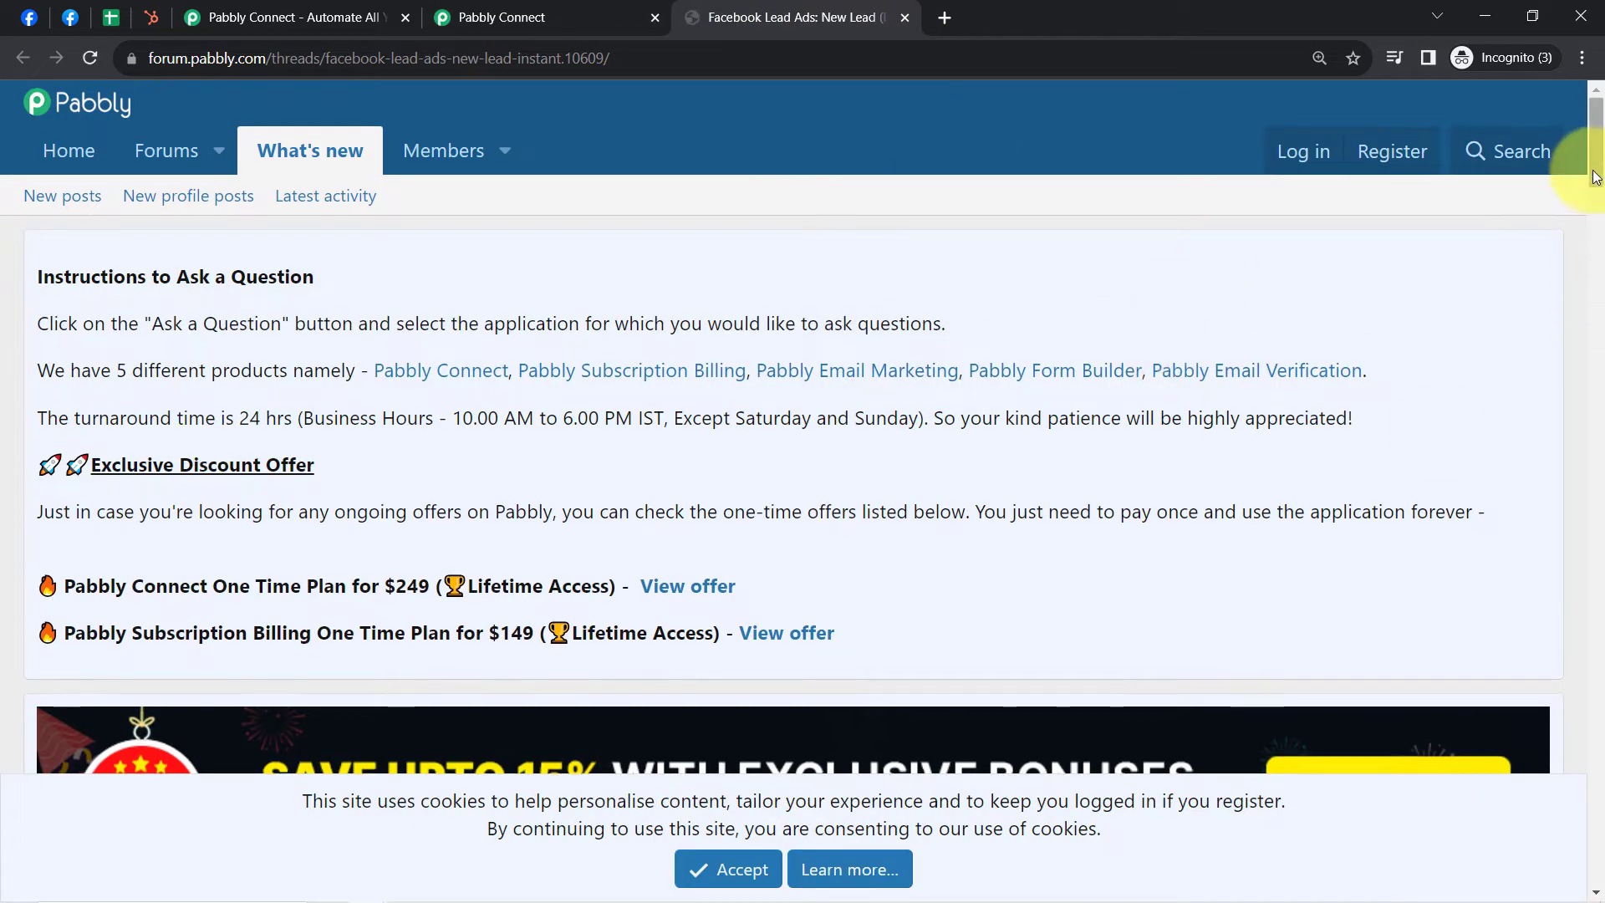
{"action": "left_click_drag", "start_coordinate": [1595, 173], "coordinate": [1599, 538]}
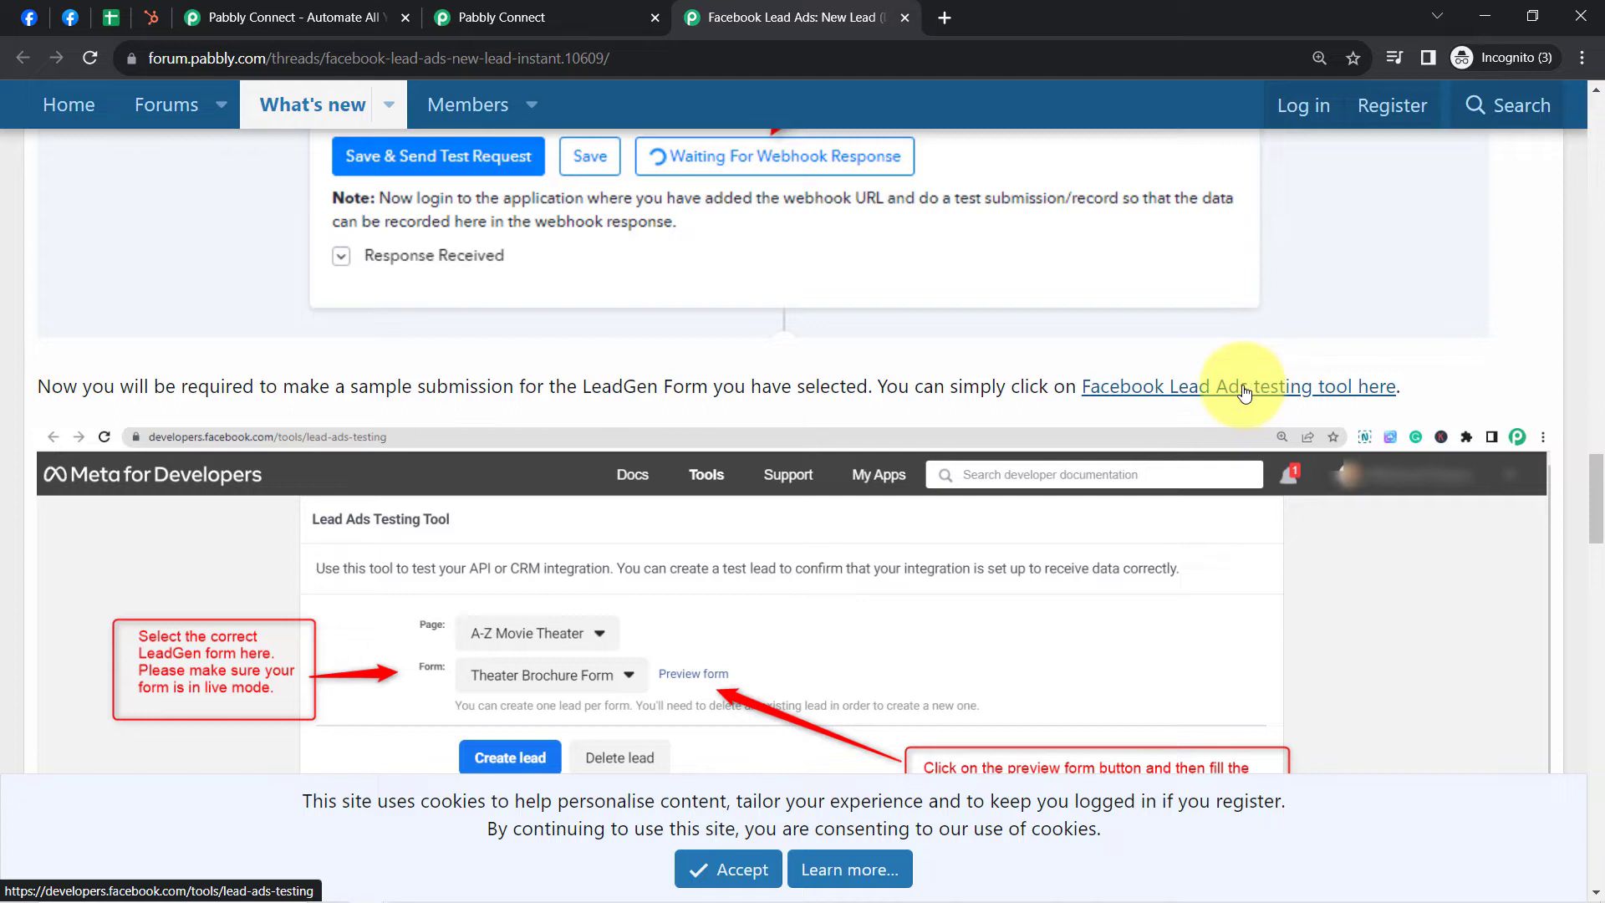
{"action": "left_click", "coordinate": [1238, 394]}
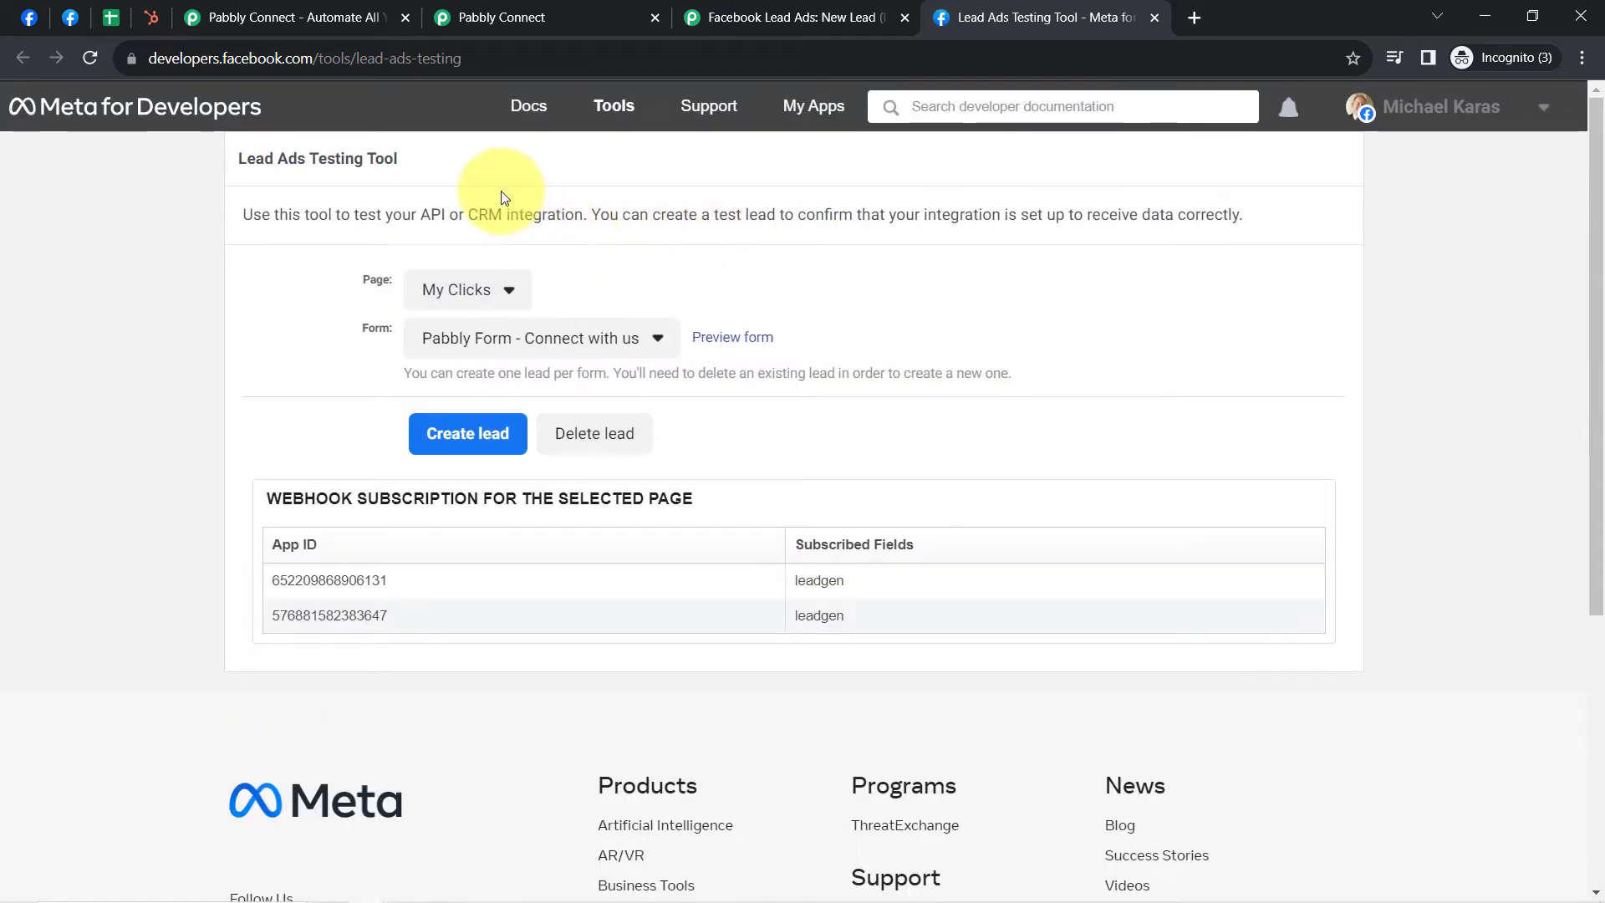
Step: Select the Impetus Recruitment page and the Have Questions? Contact Us Now form in the Lead Ads Testing Tool, and preview the form
{"action": "left_click_drag", "start_coordinate": [414, 58], "coordinate": [509, 59]}
{"action": "left_click", "coordinate": [483, 297]}
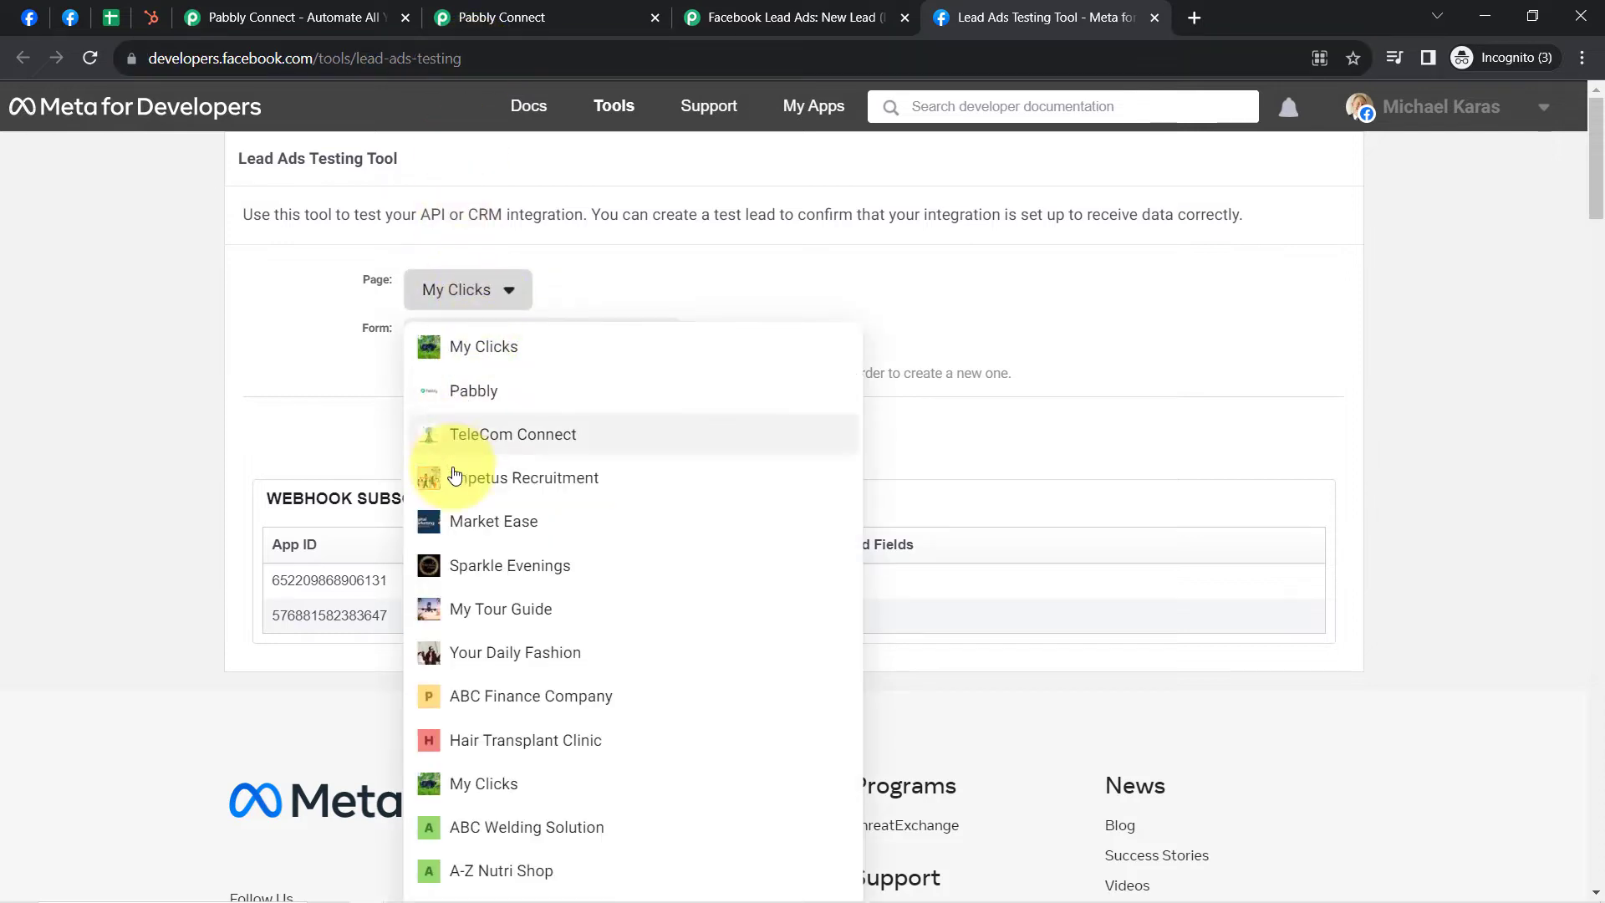
{"action": "left_click", "coordinate": [454, 483]}
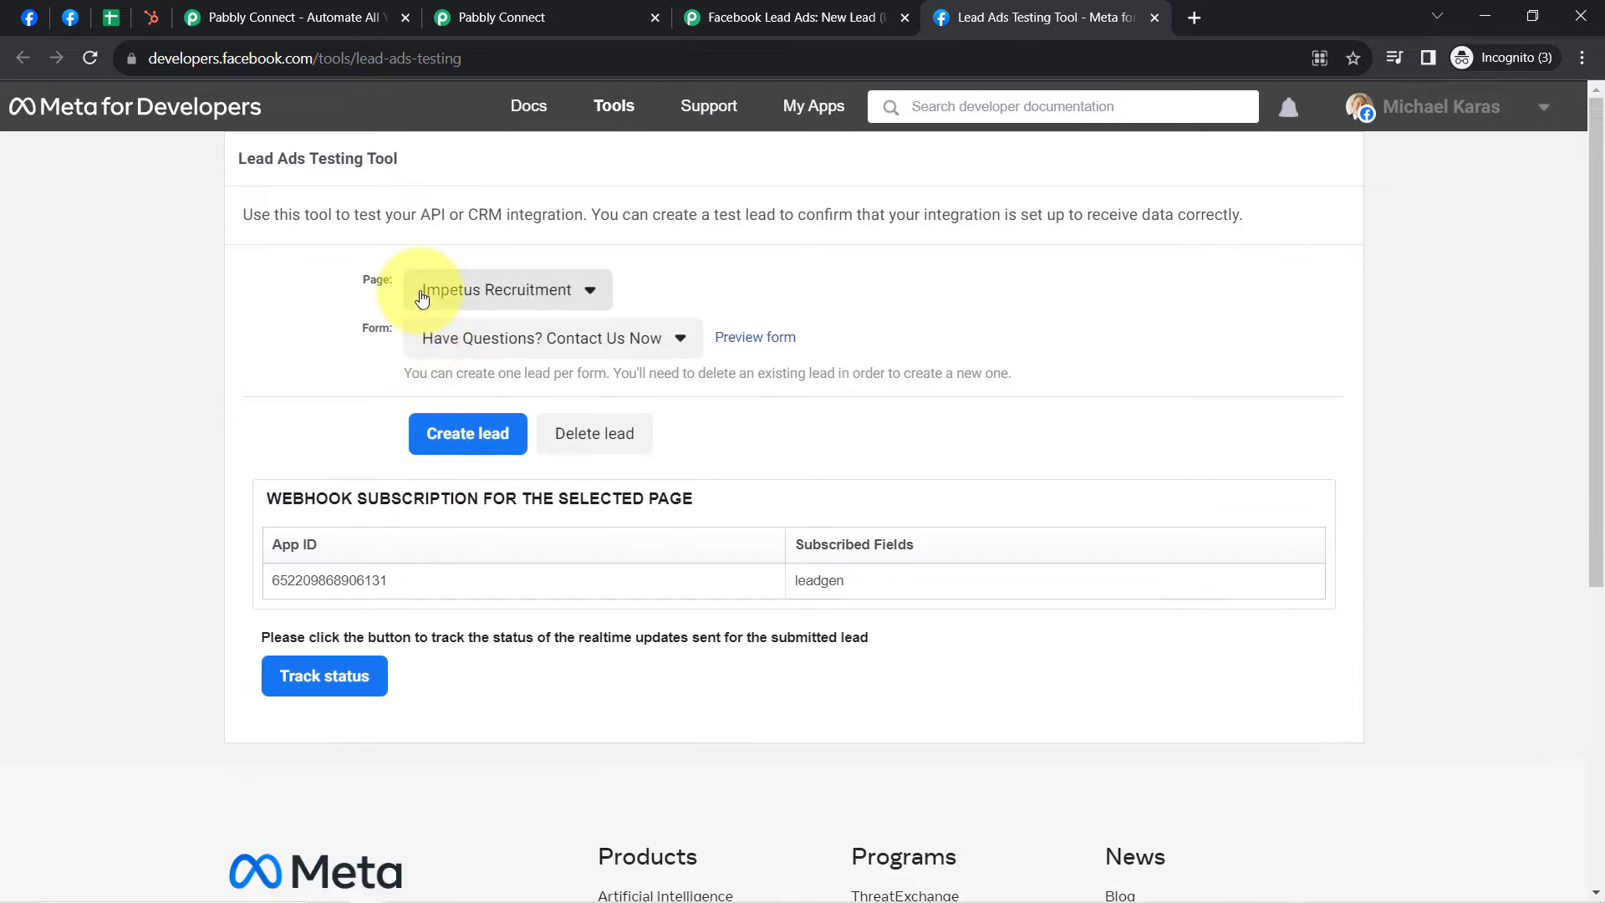
{"action": "left_click", "coordinate": [465, 343]}
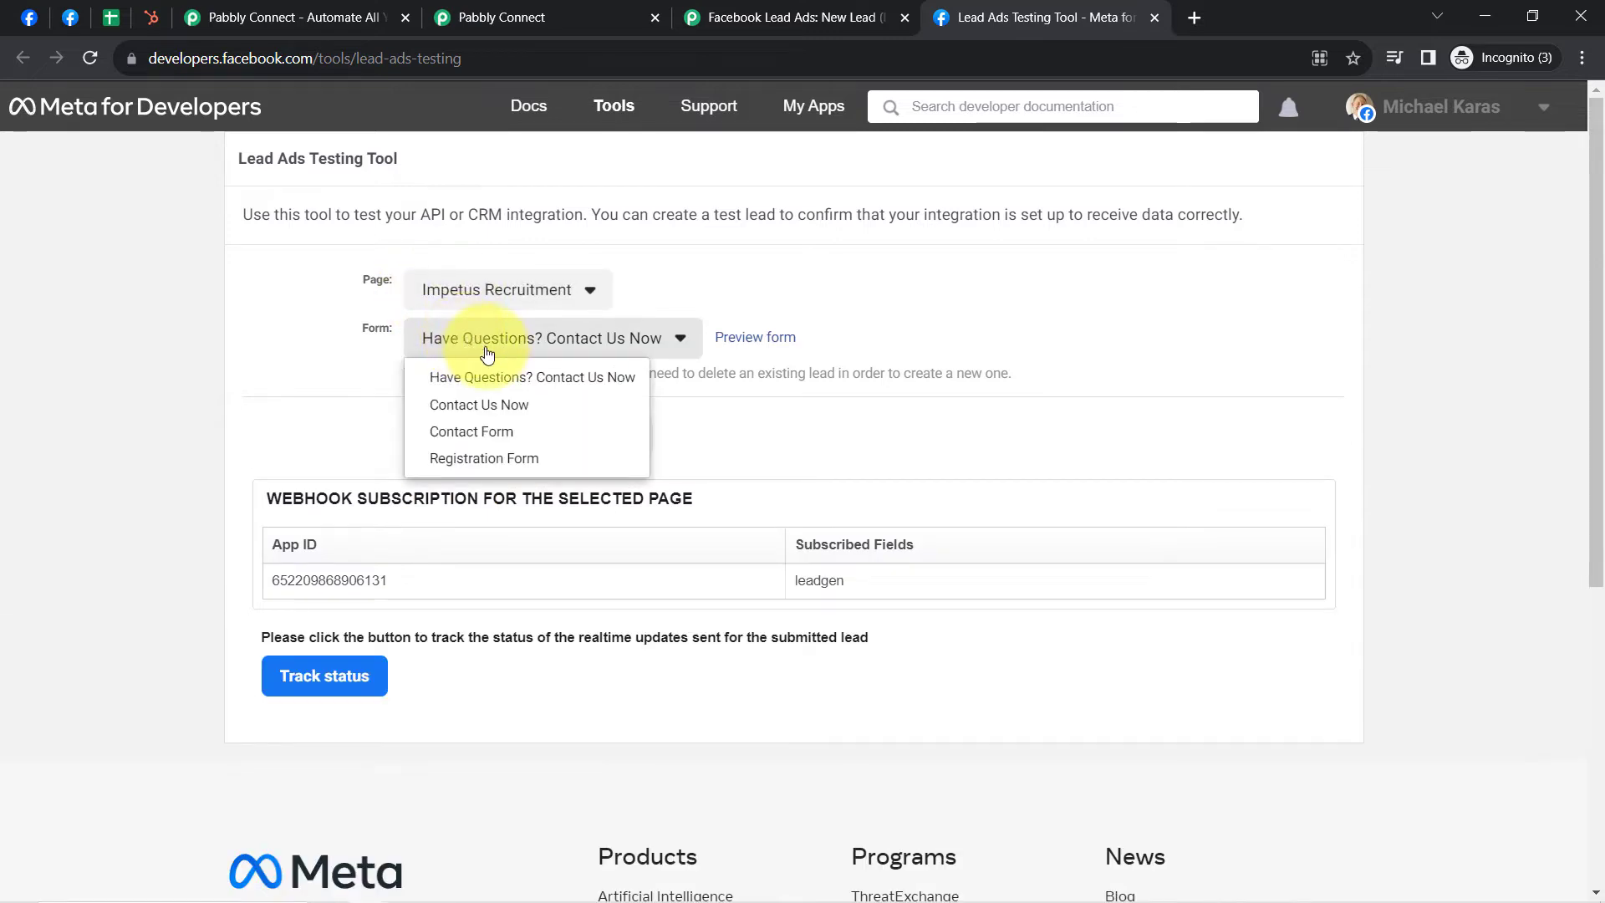
{"action": "left_click", "coordinate": [513, 391]}
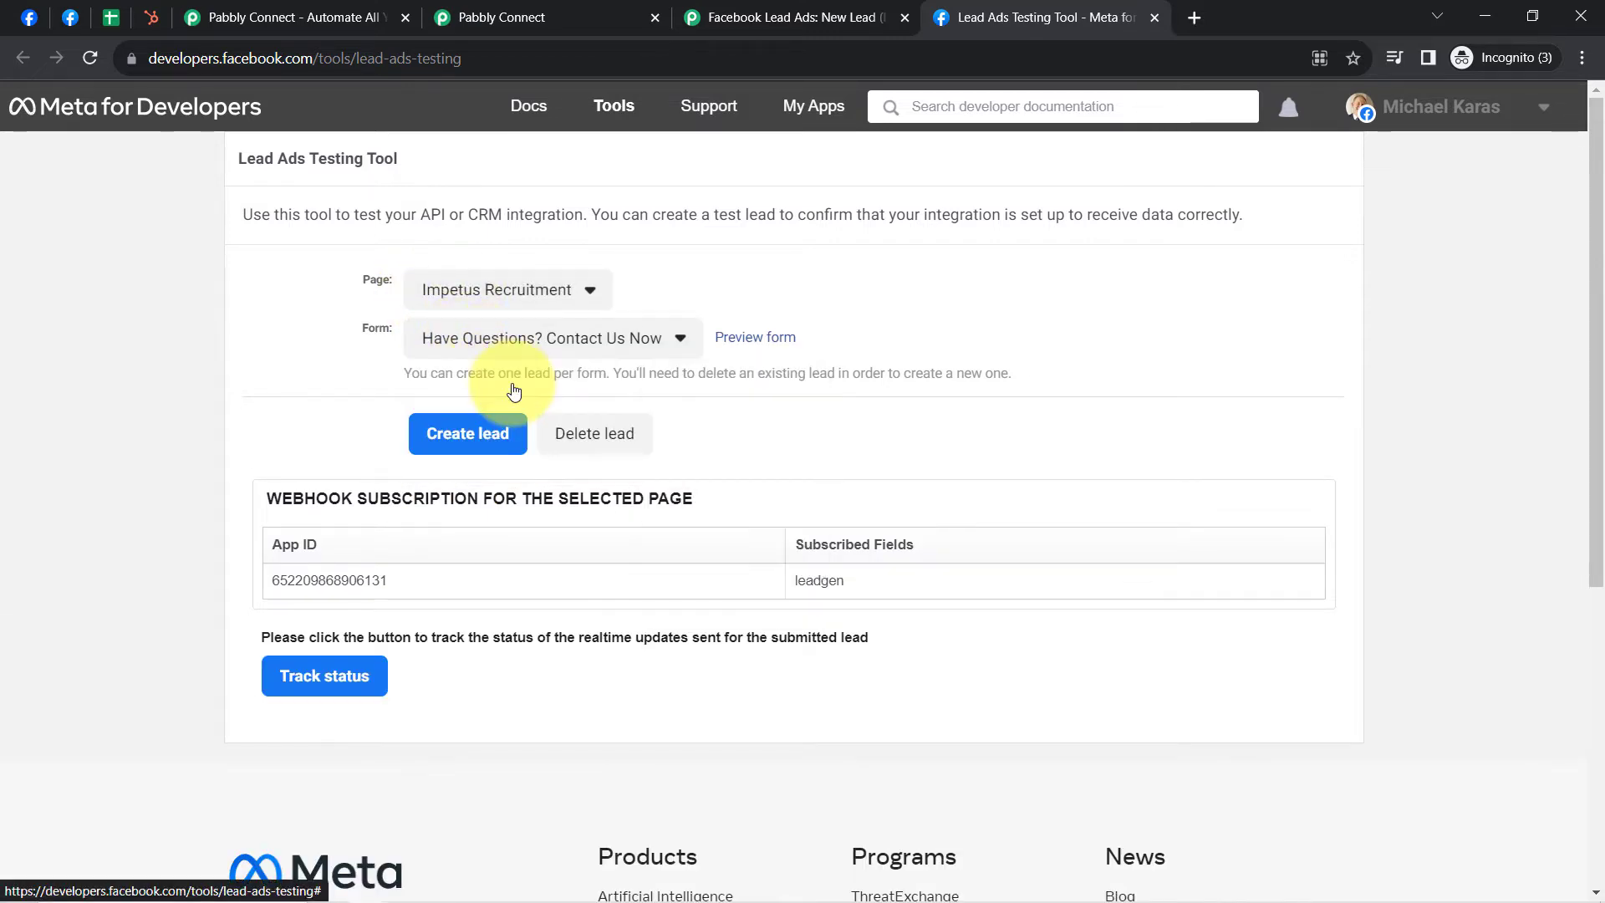
{"action": "left_click", "coordinate": [761, 343]}
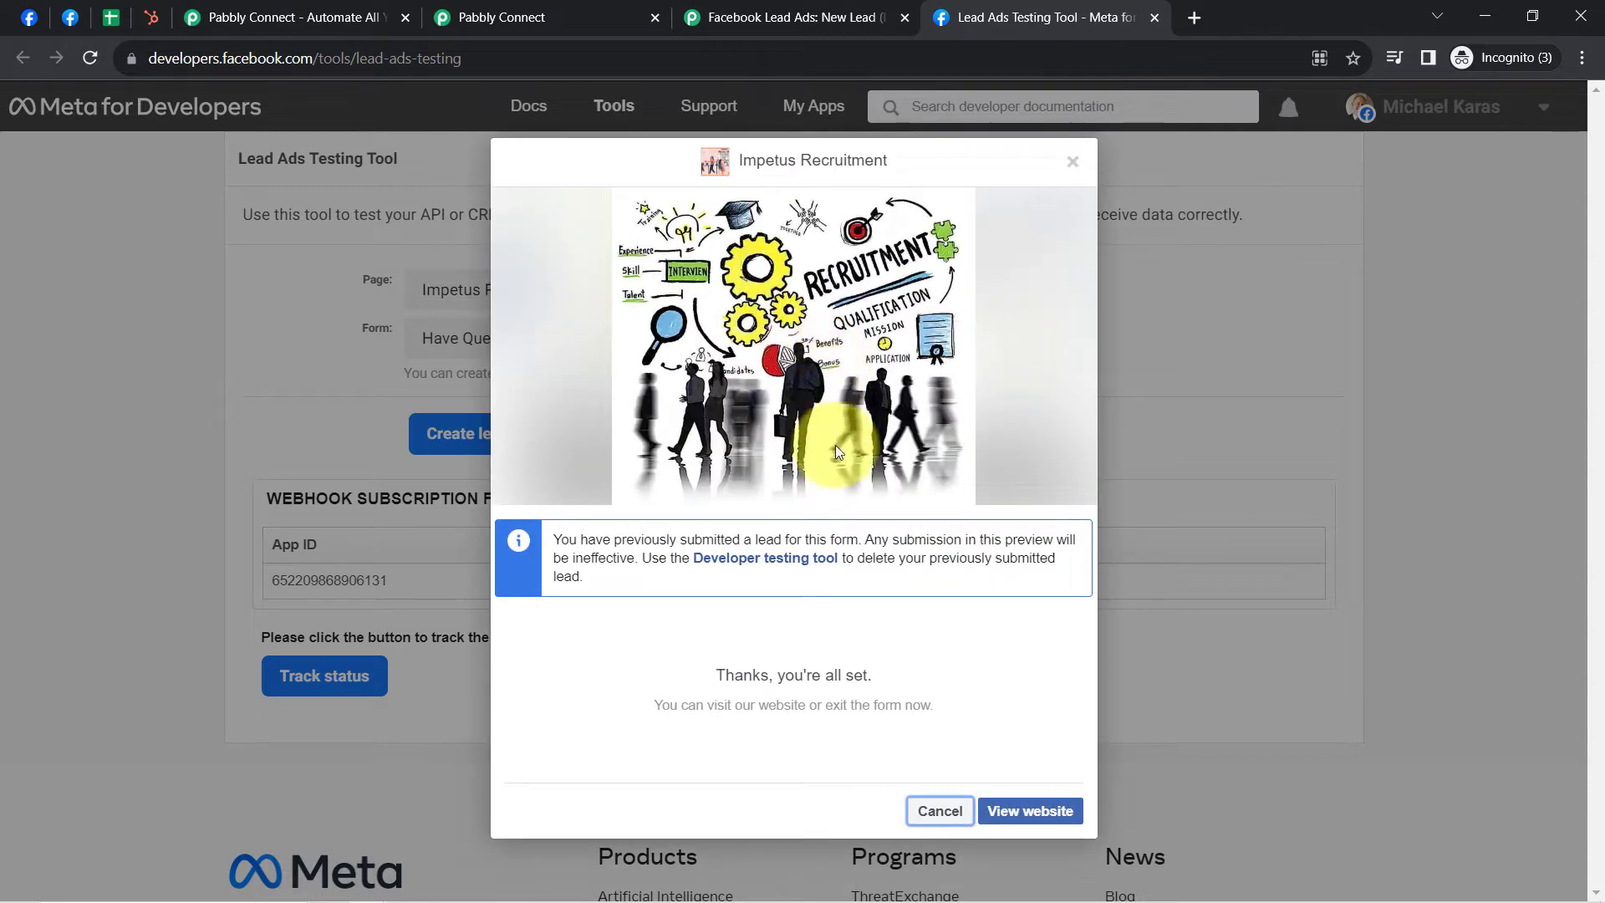
Step: Close the duplicate Lead Ads Testing Tool tab and go back to the Pabbly Connect workflow
{"action": "left_click", "coordinate": [70, 28]}
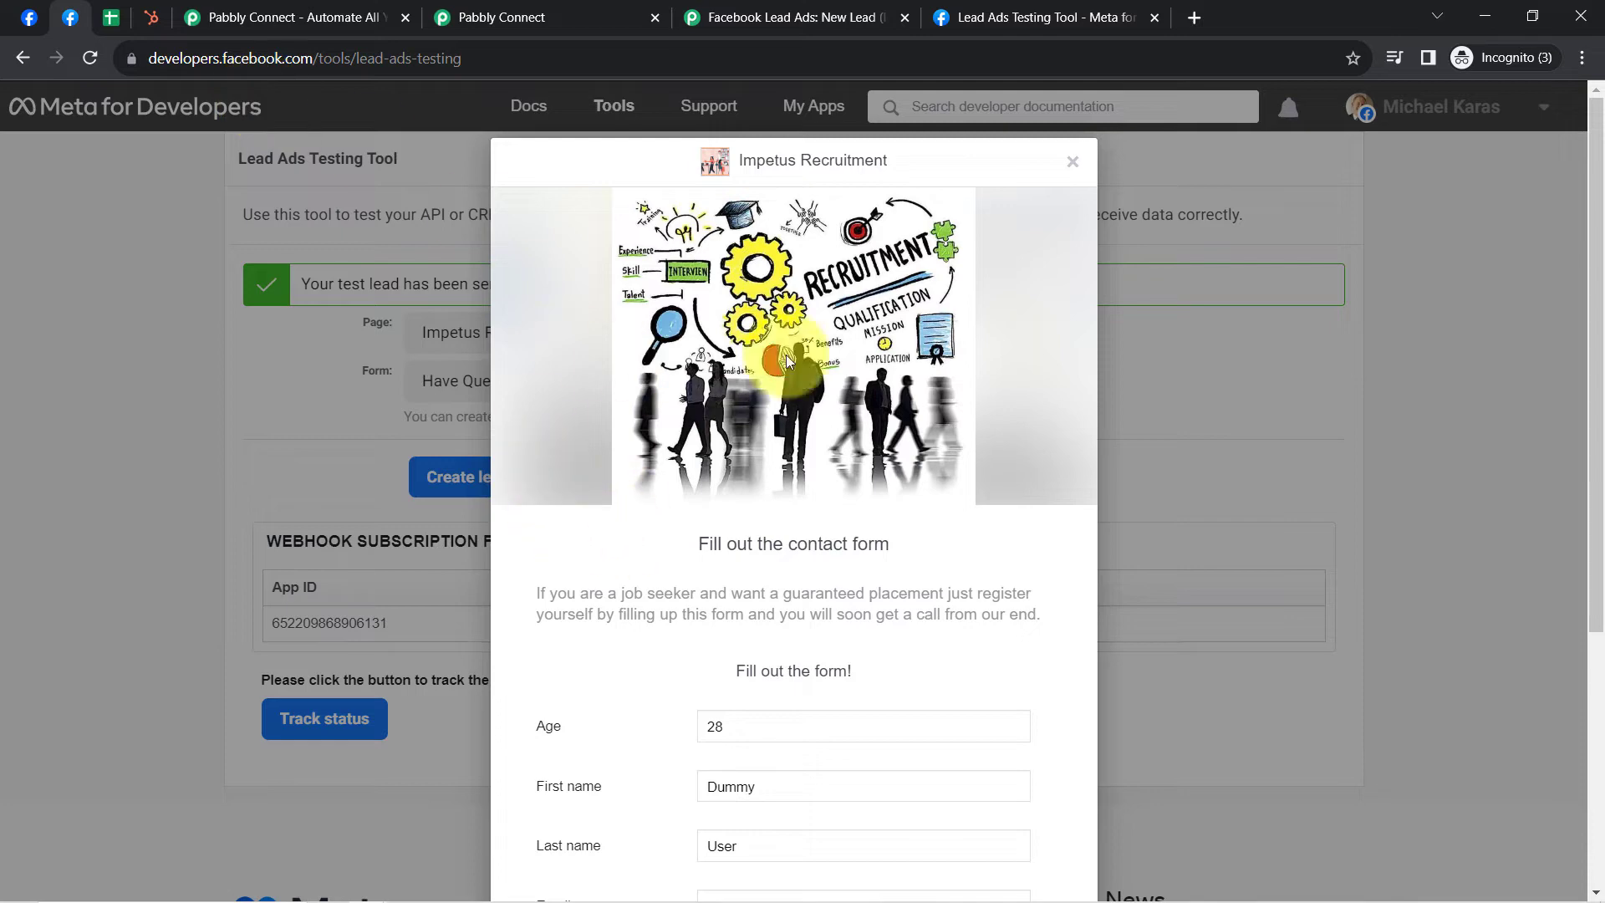
{"action": "left_click", "coordinate": [1009, 8]}
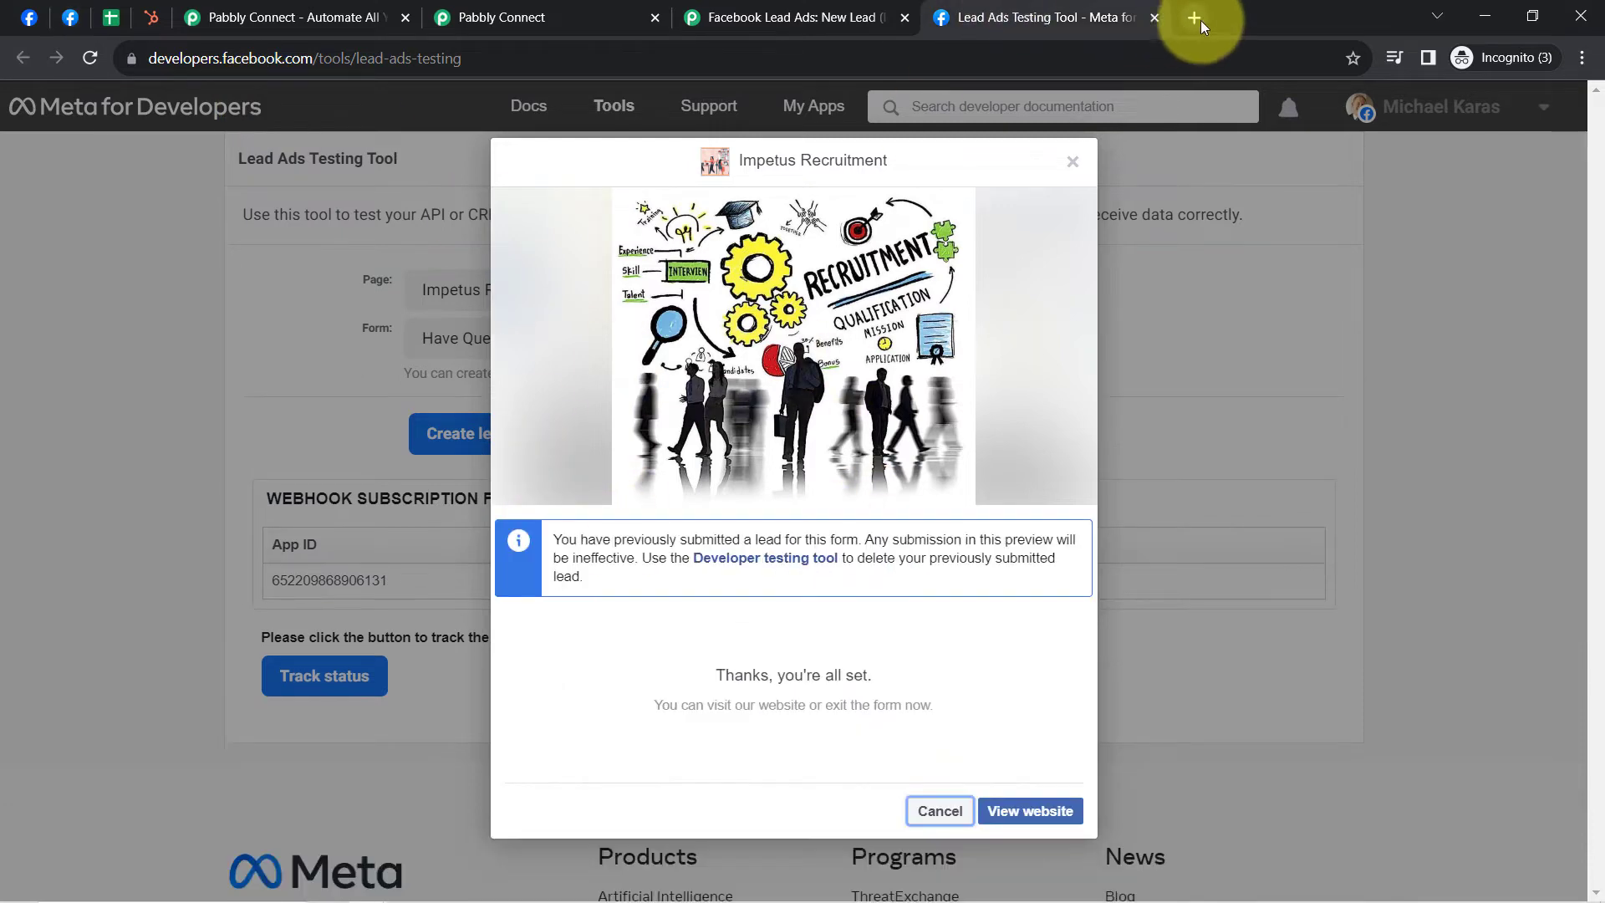
{"action": "left_click", "coordinate": [1155, 18]}
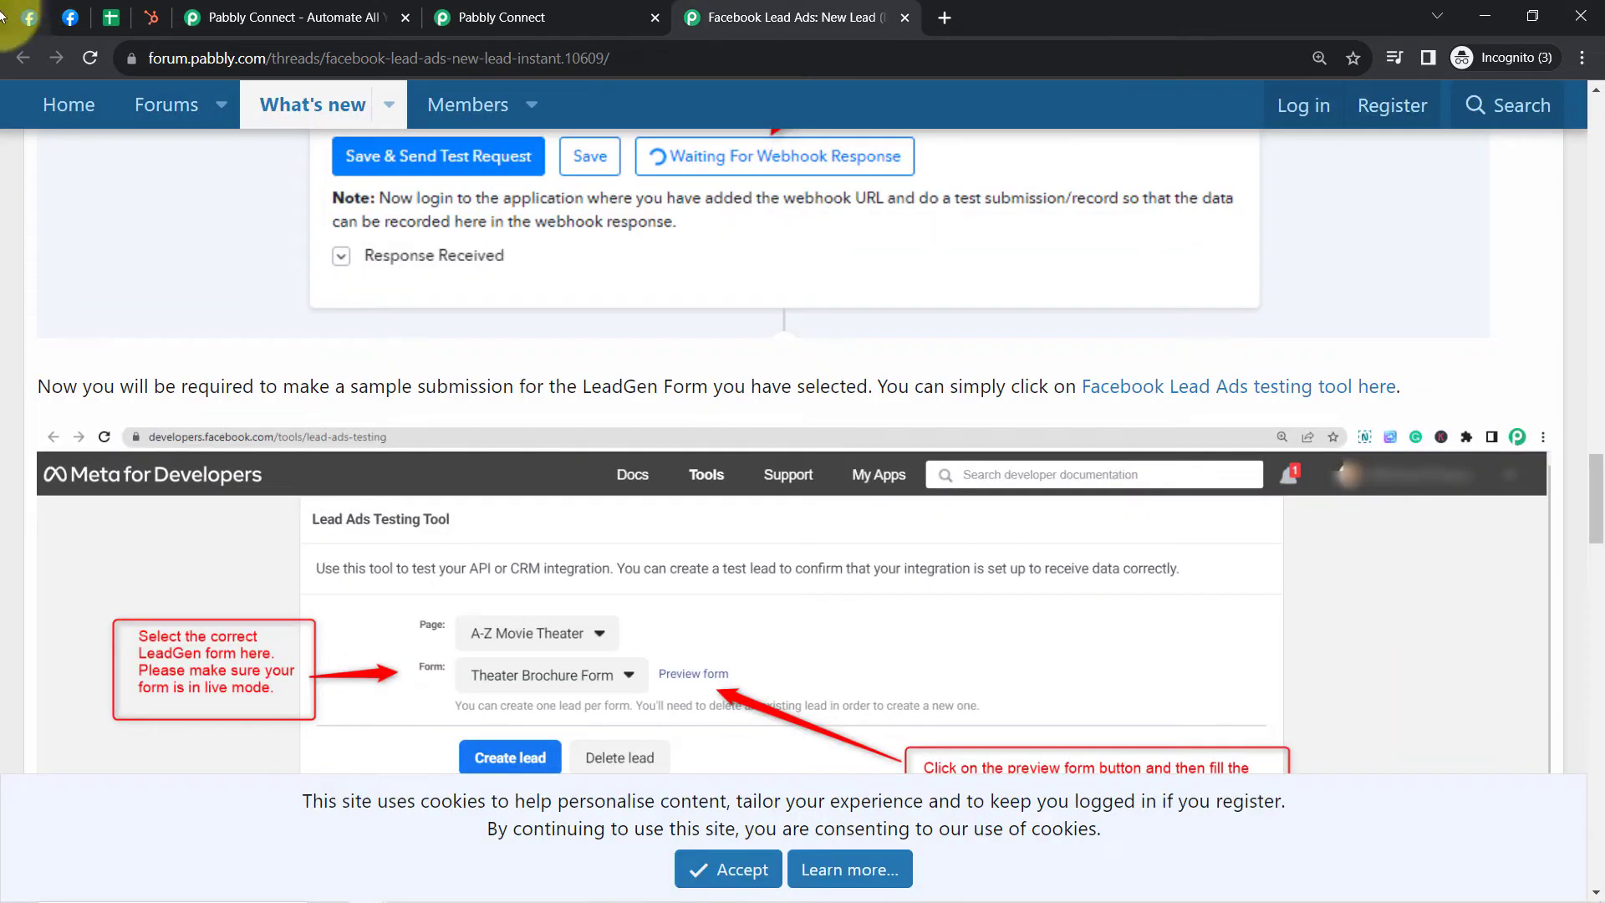
{"action": "left_click", "coordinate": [485, 17]}
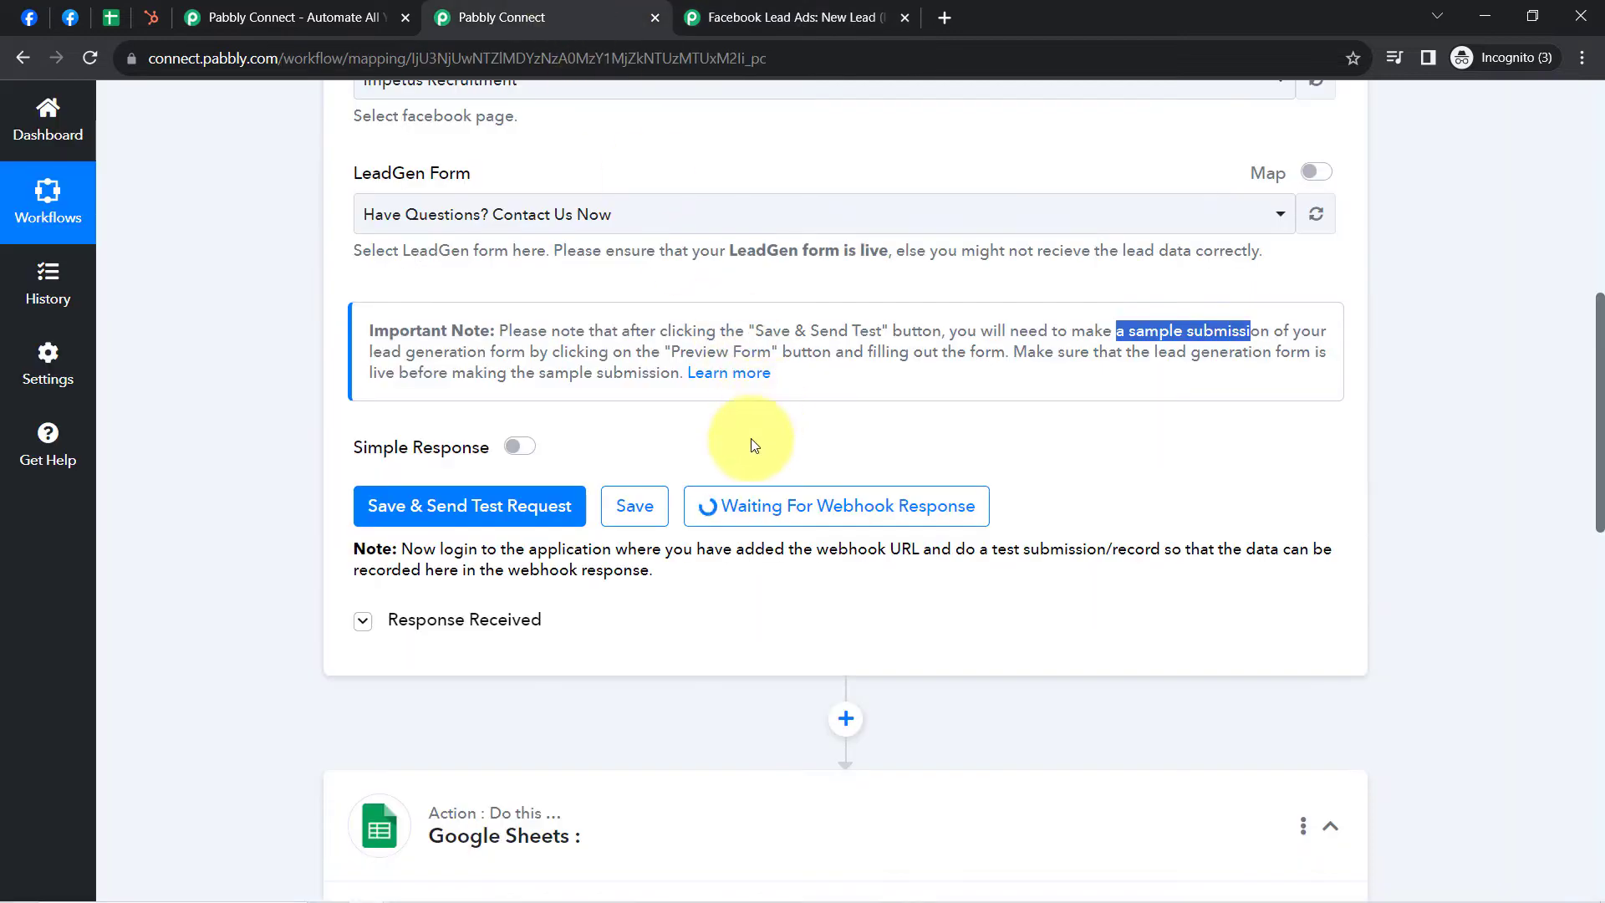
Step: Submit the filled-in contact form in the Lead Ads Testing Tool and capture the lead's response in Pabbly Connect
{"action": "left_click", "coordinate": [70, 18]}
{"action": "left_click_drag", "start_coordinate": [1592, 368], "coordinate": [1567, 656]}
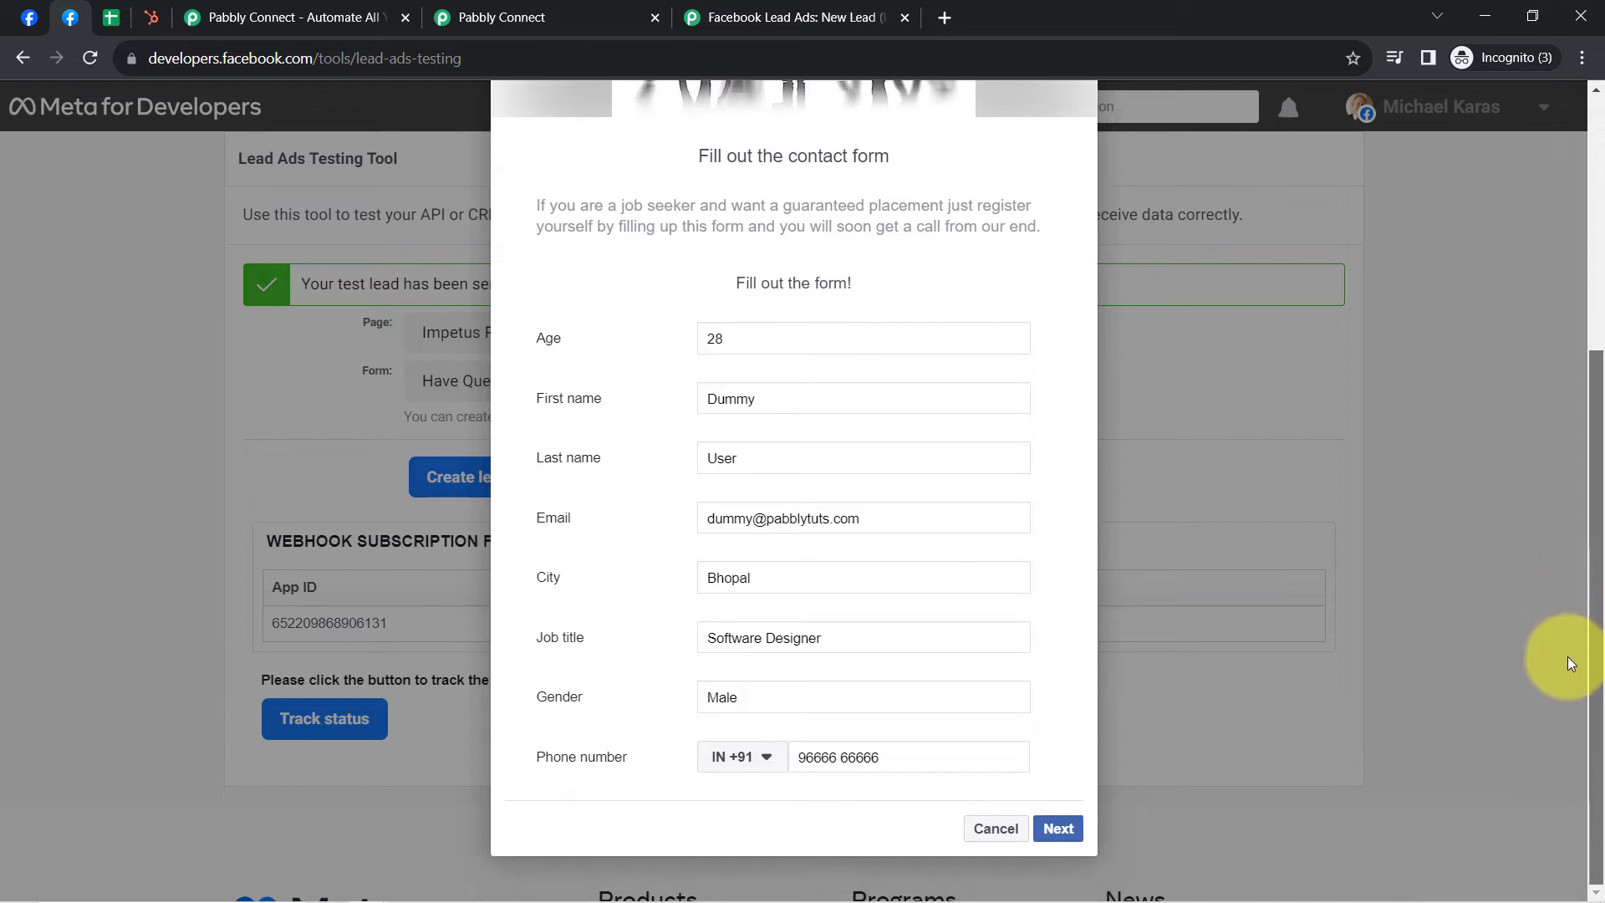
{"action": "left_click", "coordinate": [1059, 829]}
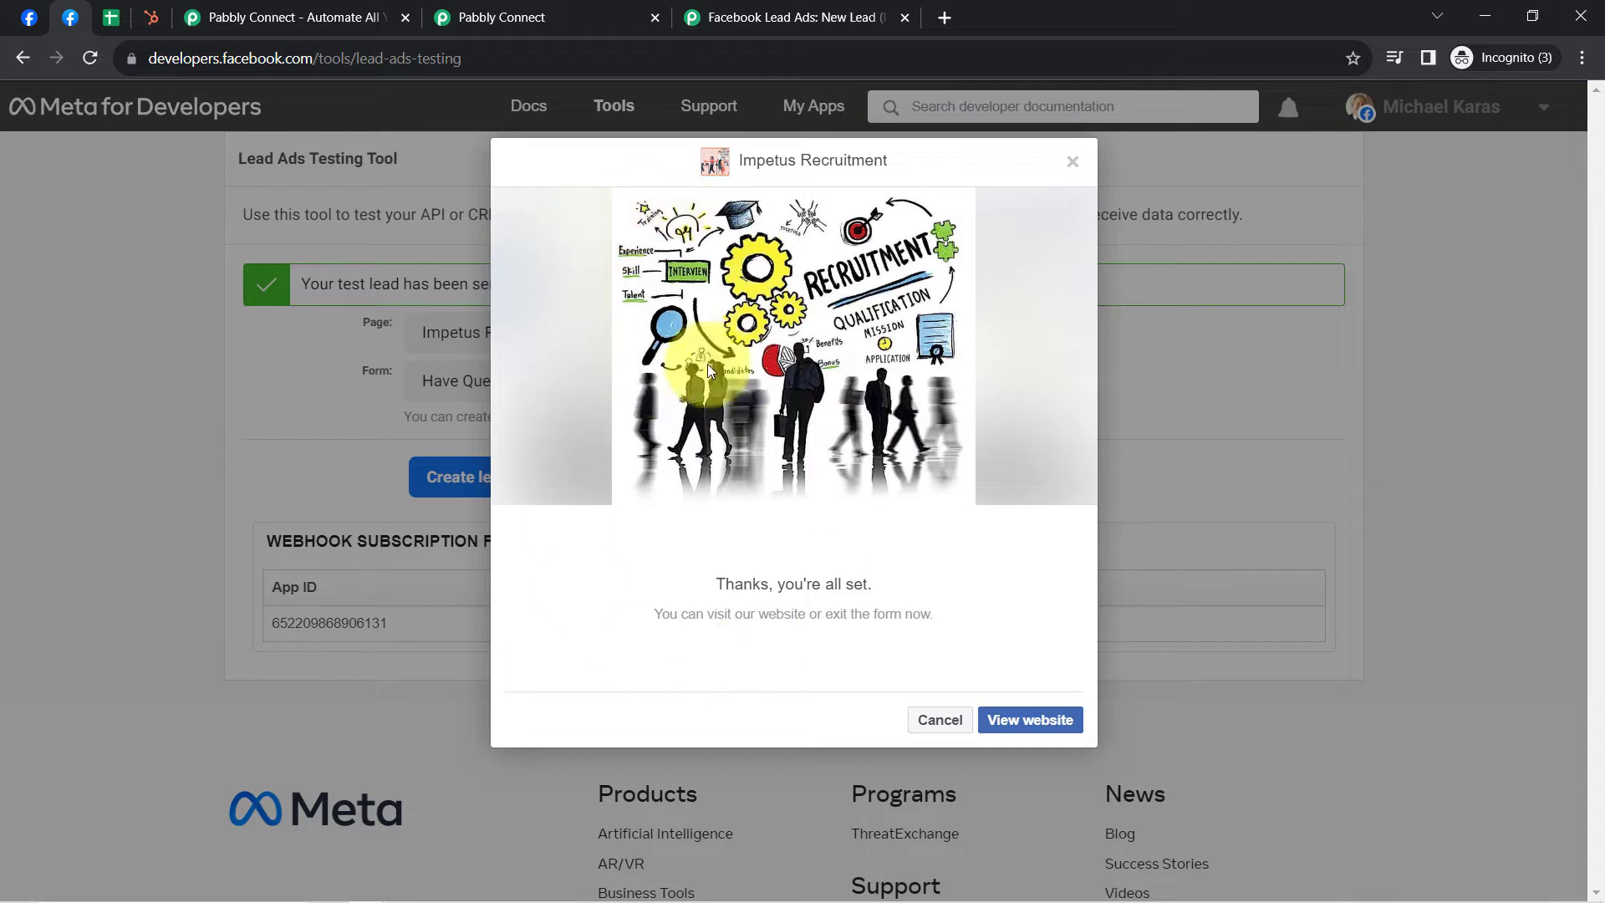
{"action": "left_click", "coordinate": [501, 15]}
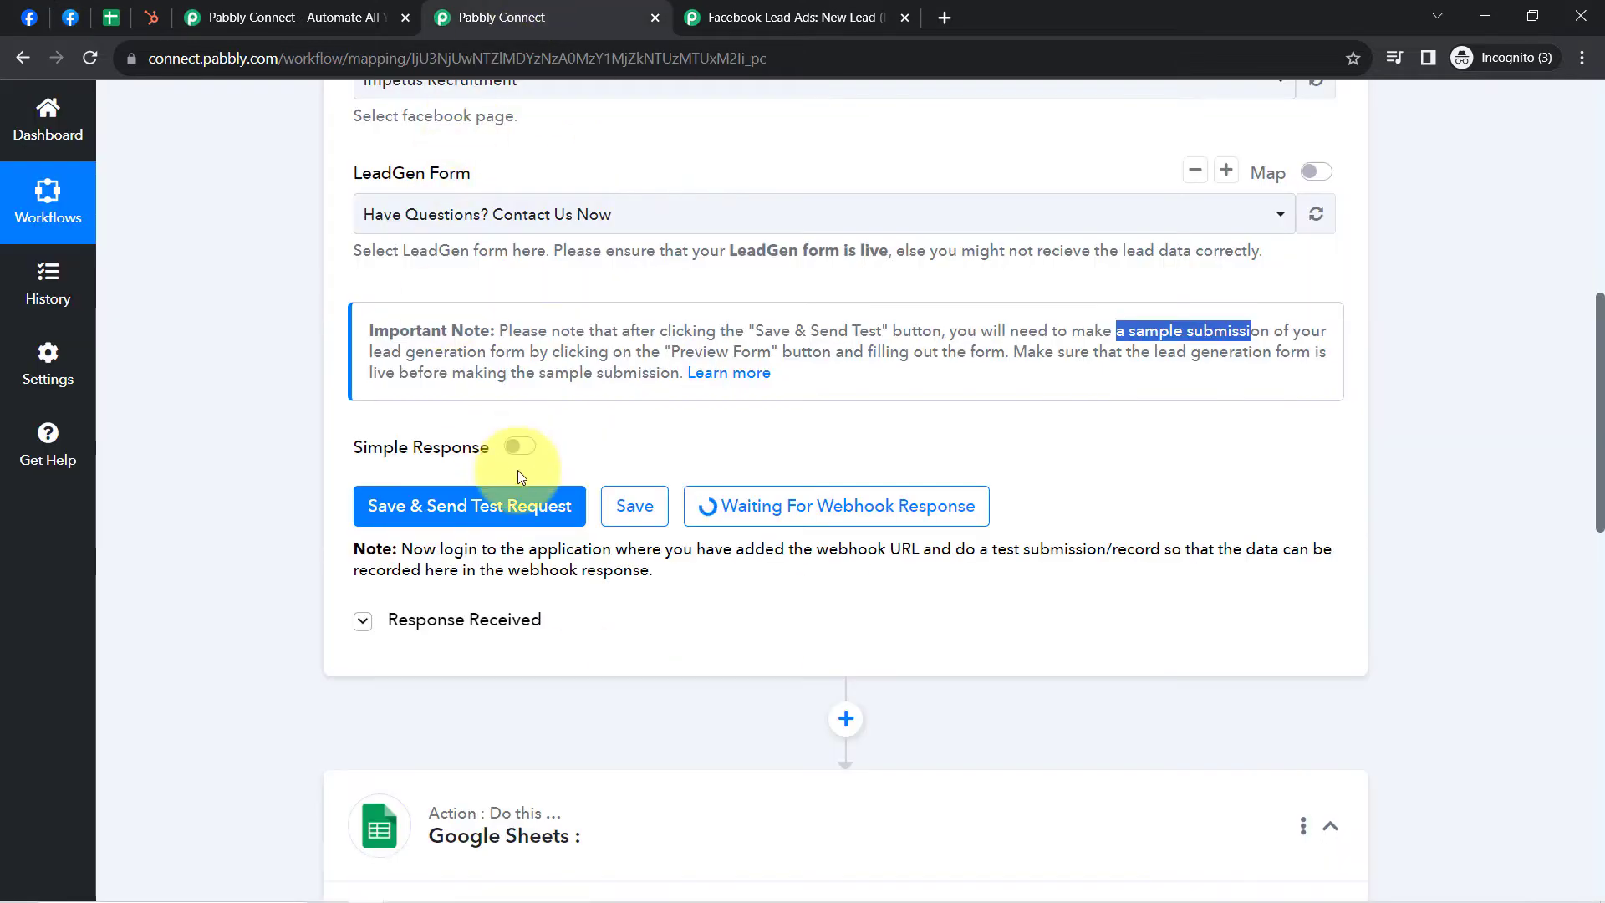
{"action": "left_click", "coordinate": [440, 506]}
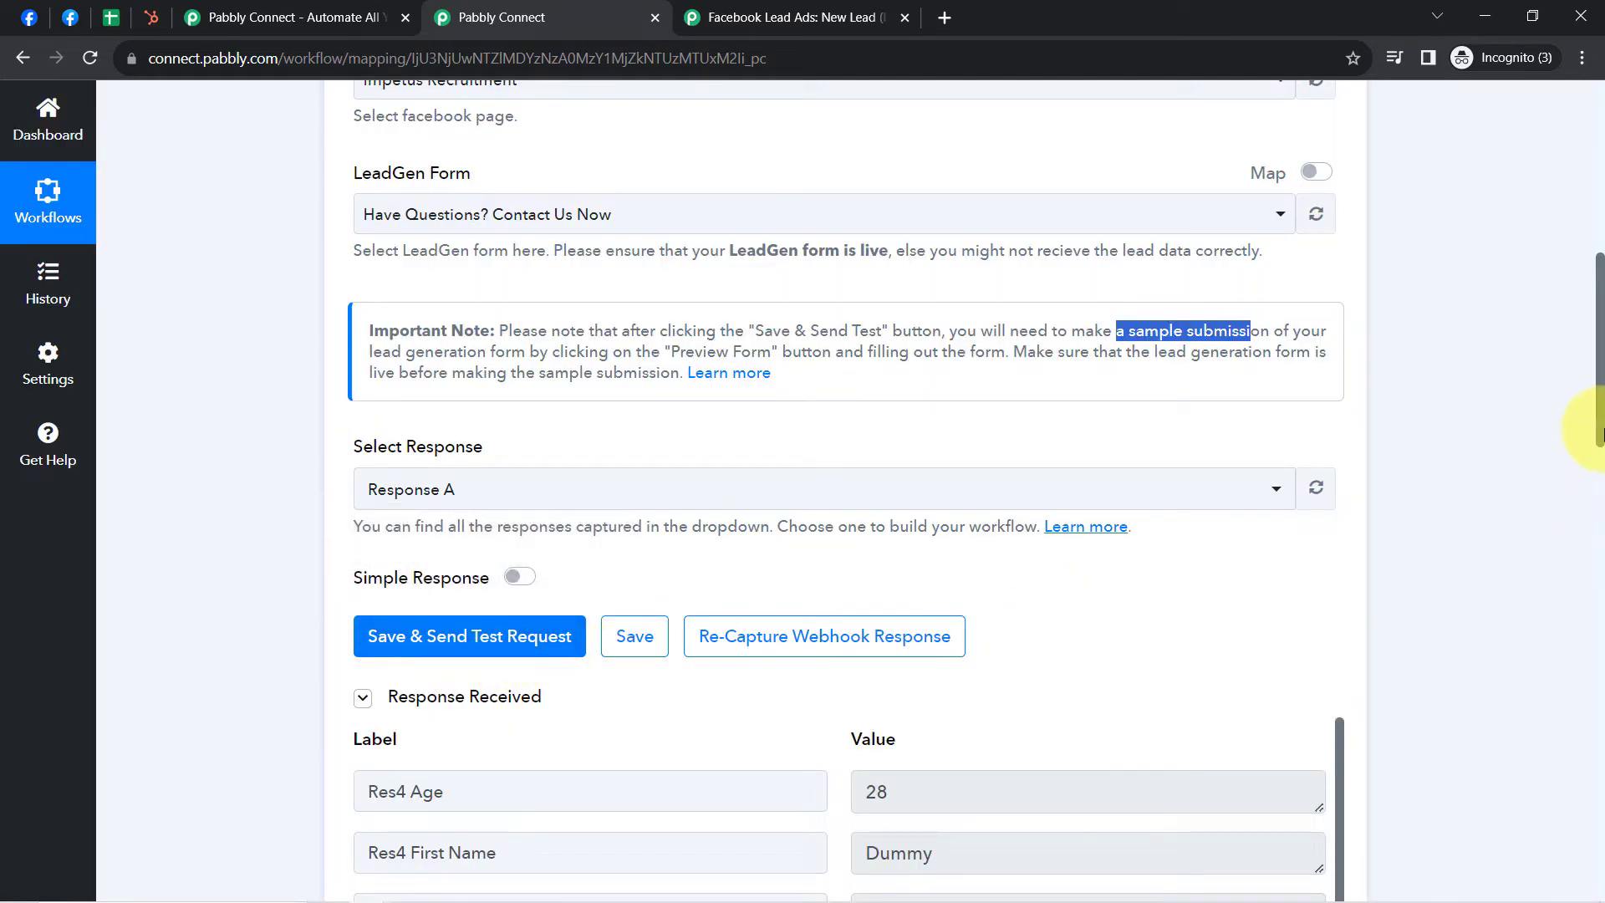
Step: Review the trigger's received response, from age, name, email, city and job title down to the remaining lead fields
{"action": "left_click_drag", "start_coordinate": [1599, 362], "coordinate": [1599, 497]}
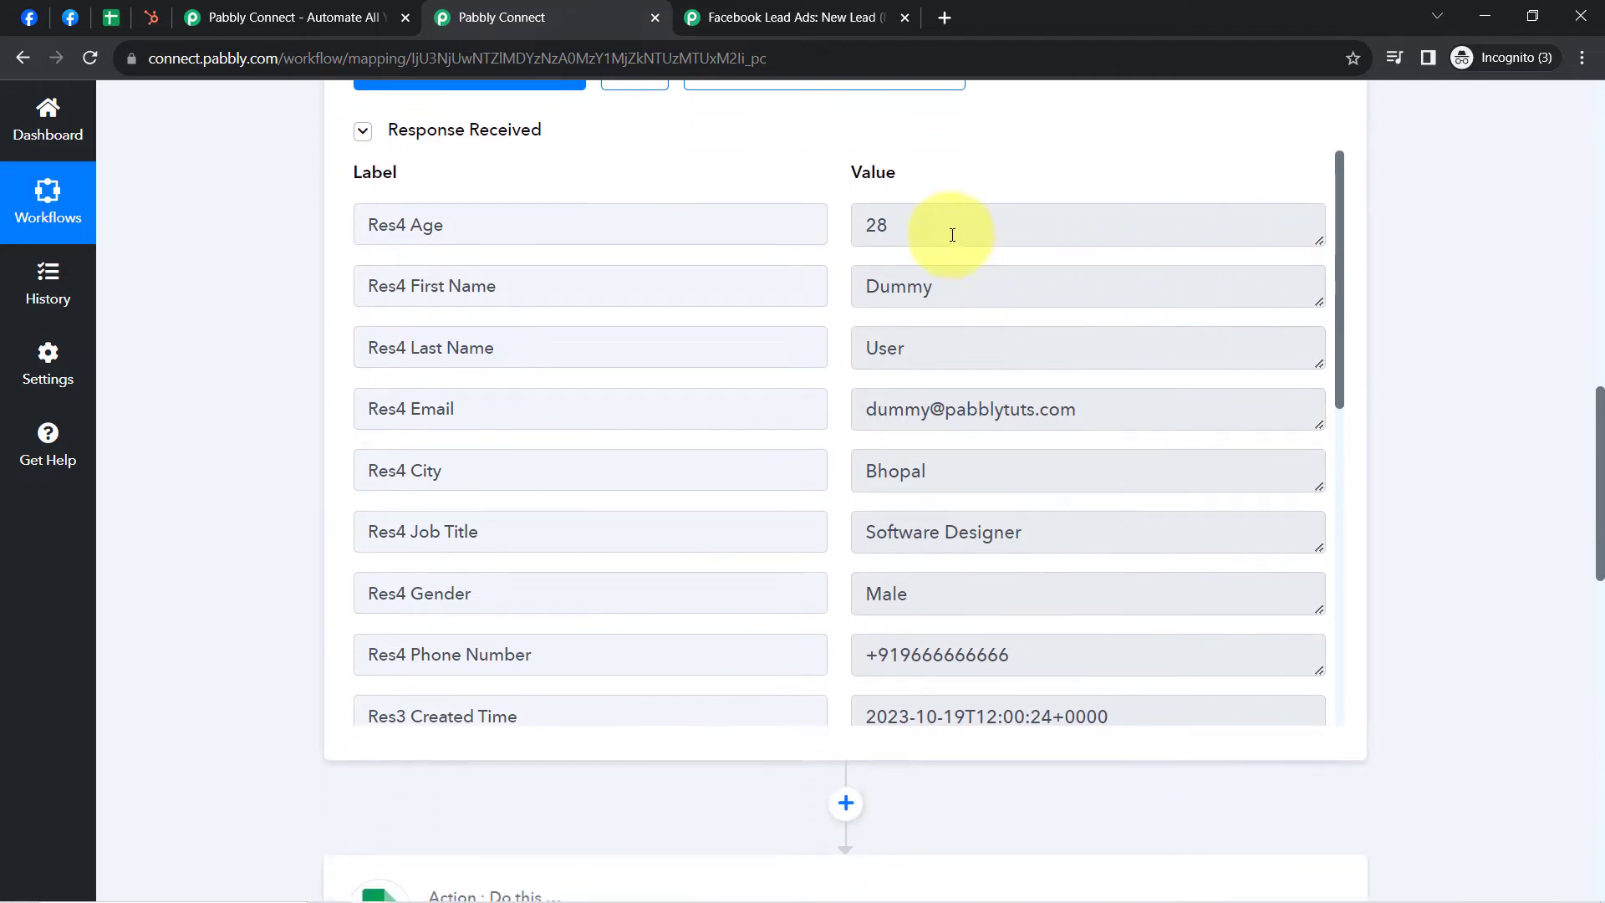
{"action": "left_click_drag", "start_coordinate": [916, 221], "coordinate": [865, 231]}
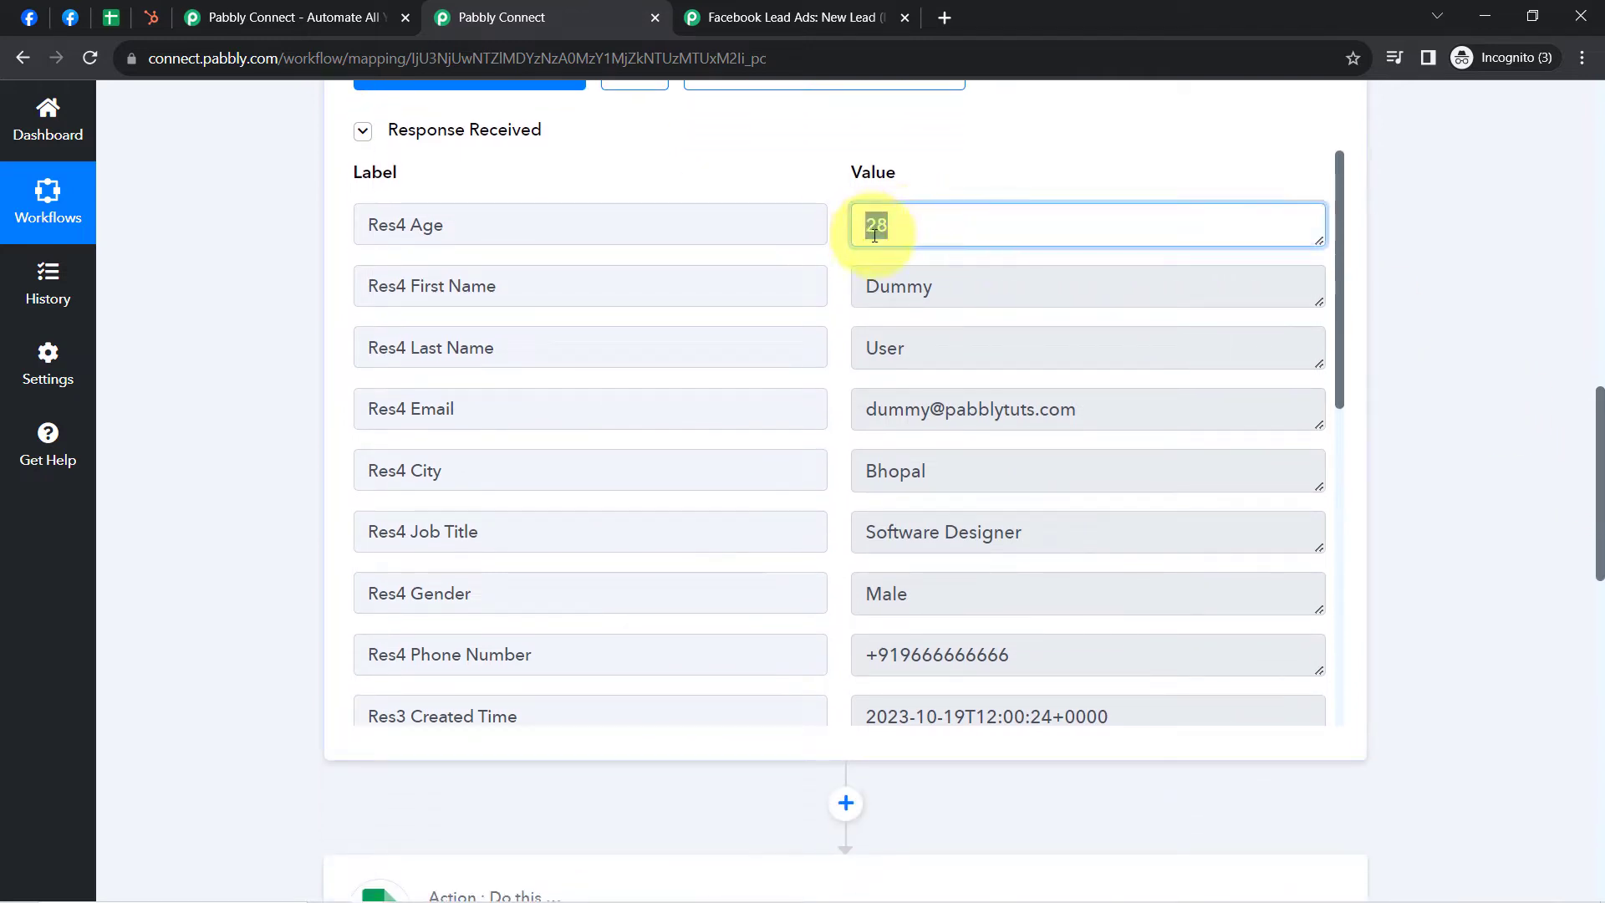
{"action": "left_click_drag", "start_coordinate": [941, 279], "coordinate": [881, 289]}
{"action": "left_click_drag", "start_coordinate": [916, 348], "coordinate": [879, 347]}
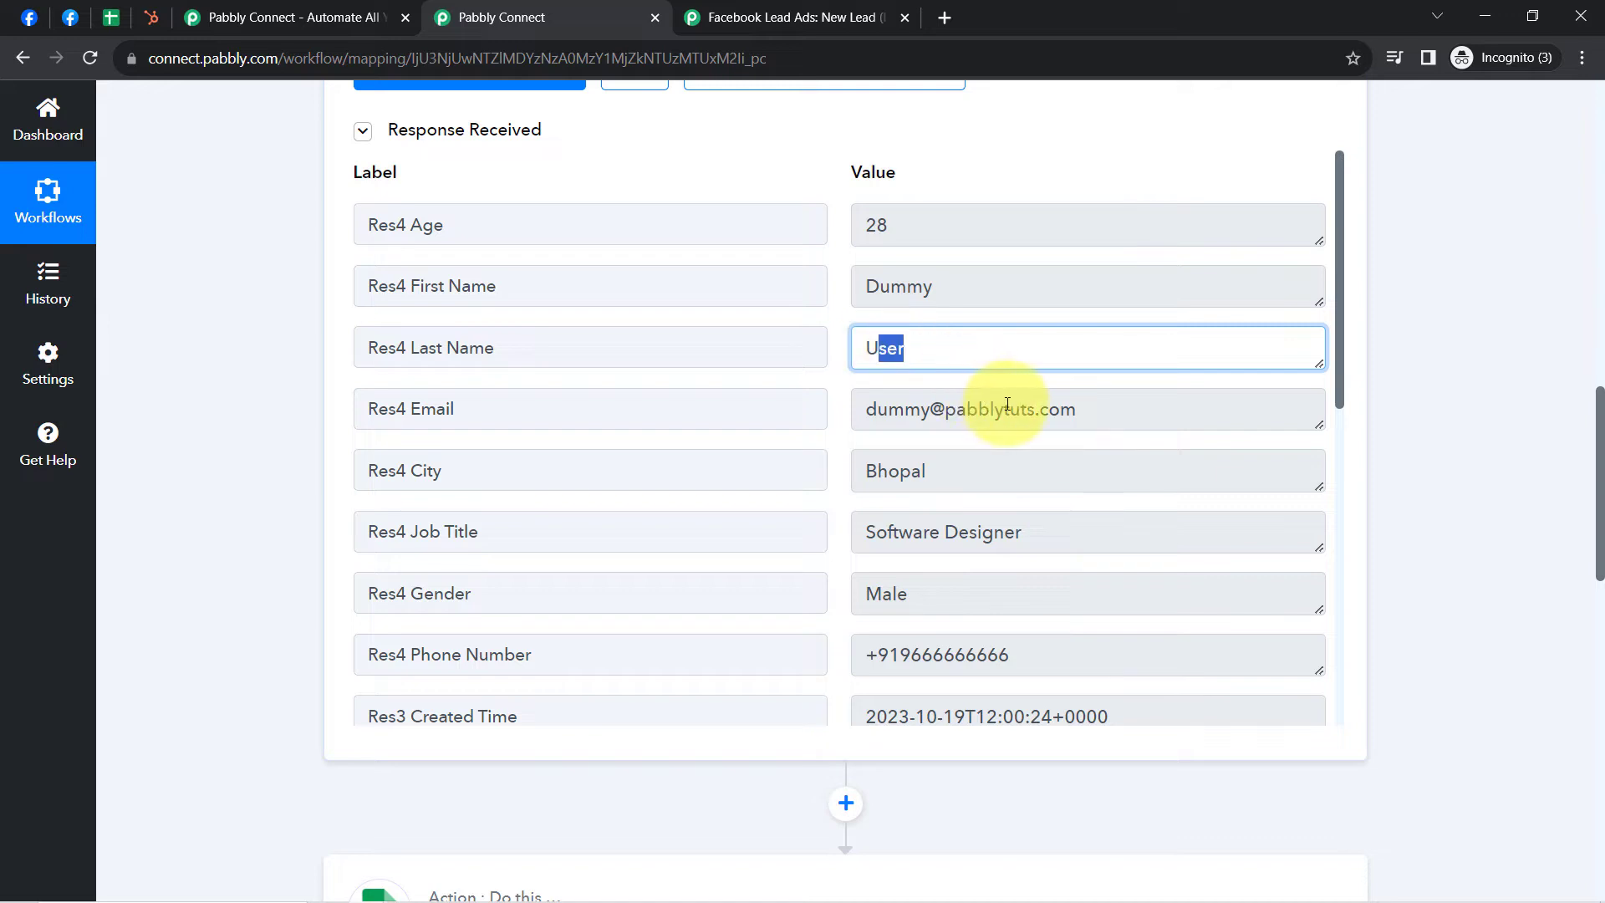
{"action": "left_click_drag", "start_coordinate": [1007, 405], "coordinate": [930, 413]}
{"action": "left_click_drag", "start_coordinate": [920, 471], "coordinate": [867, 472]}
{"action": "left_click_drag", "start_coordinate": [959, 530], "coordinate": [888, 531]}
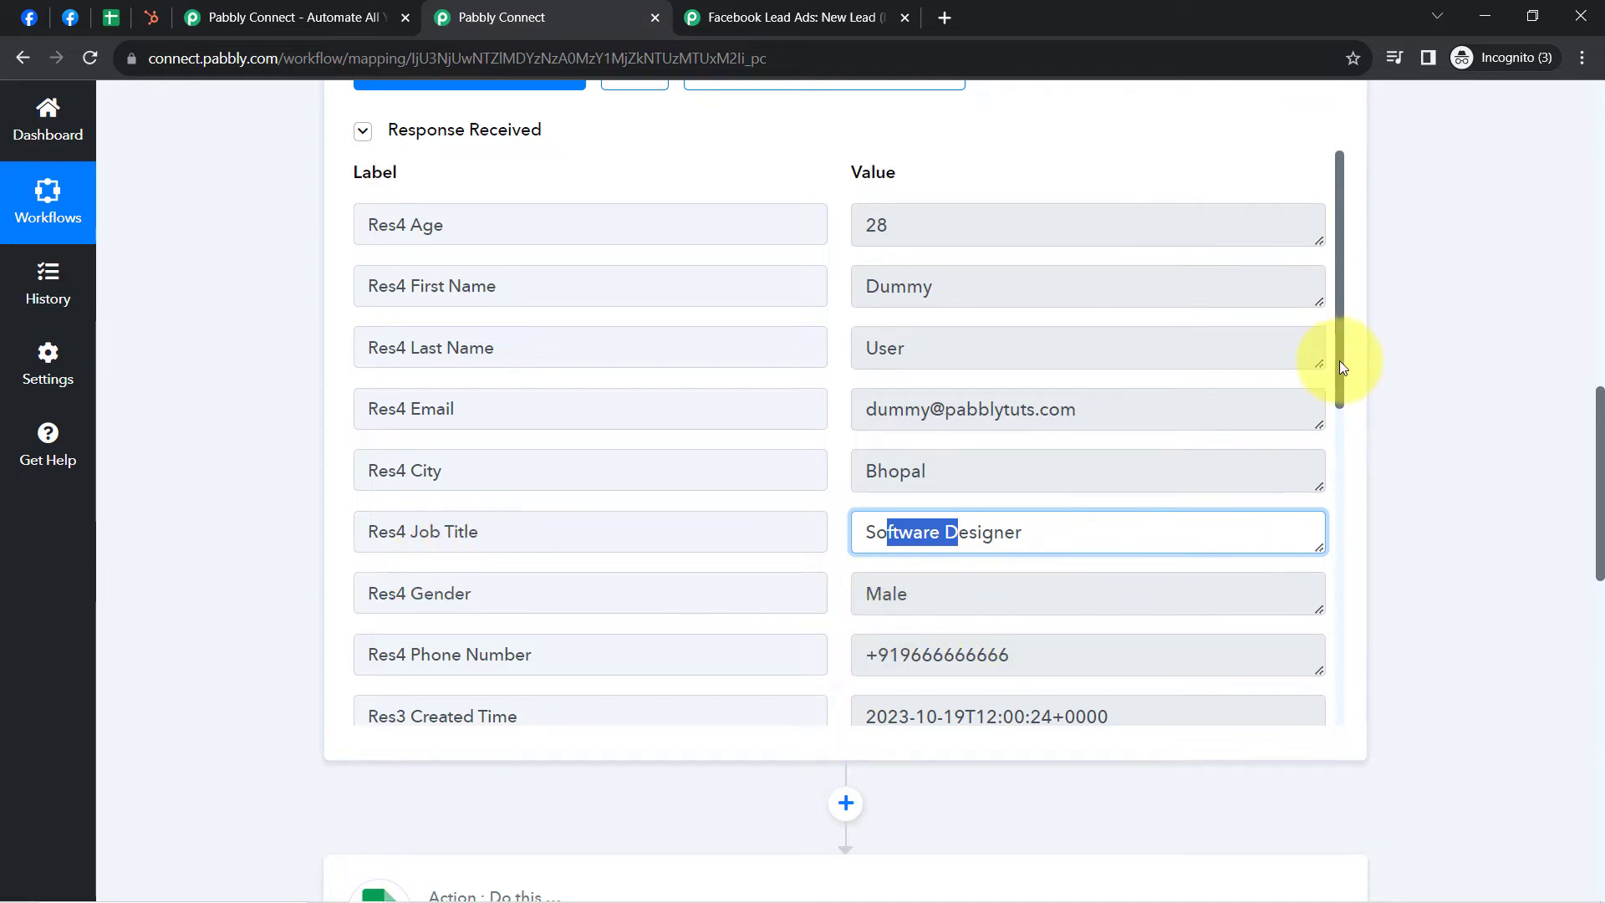
{"action": "left_click_drag", "start_coordinate": [1340, 359], "coordinate": [1343, 491]}
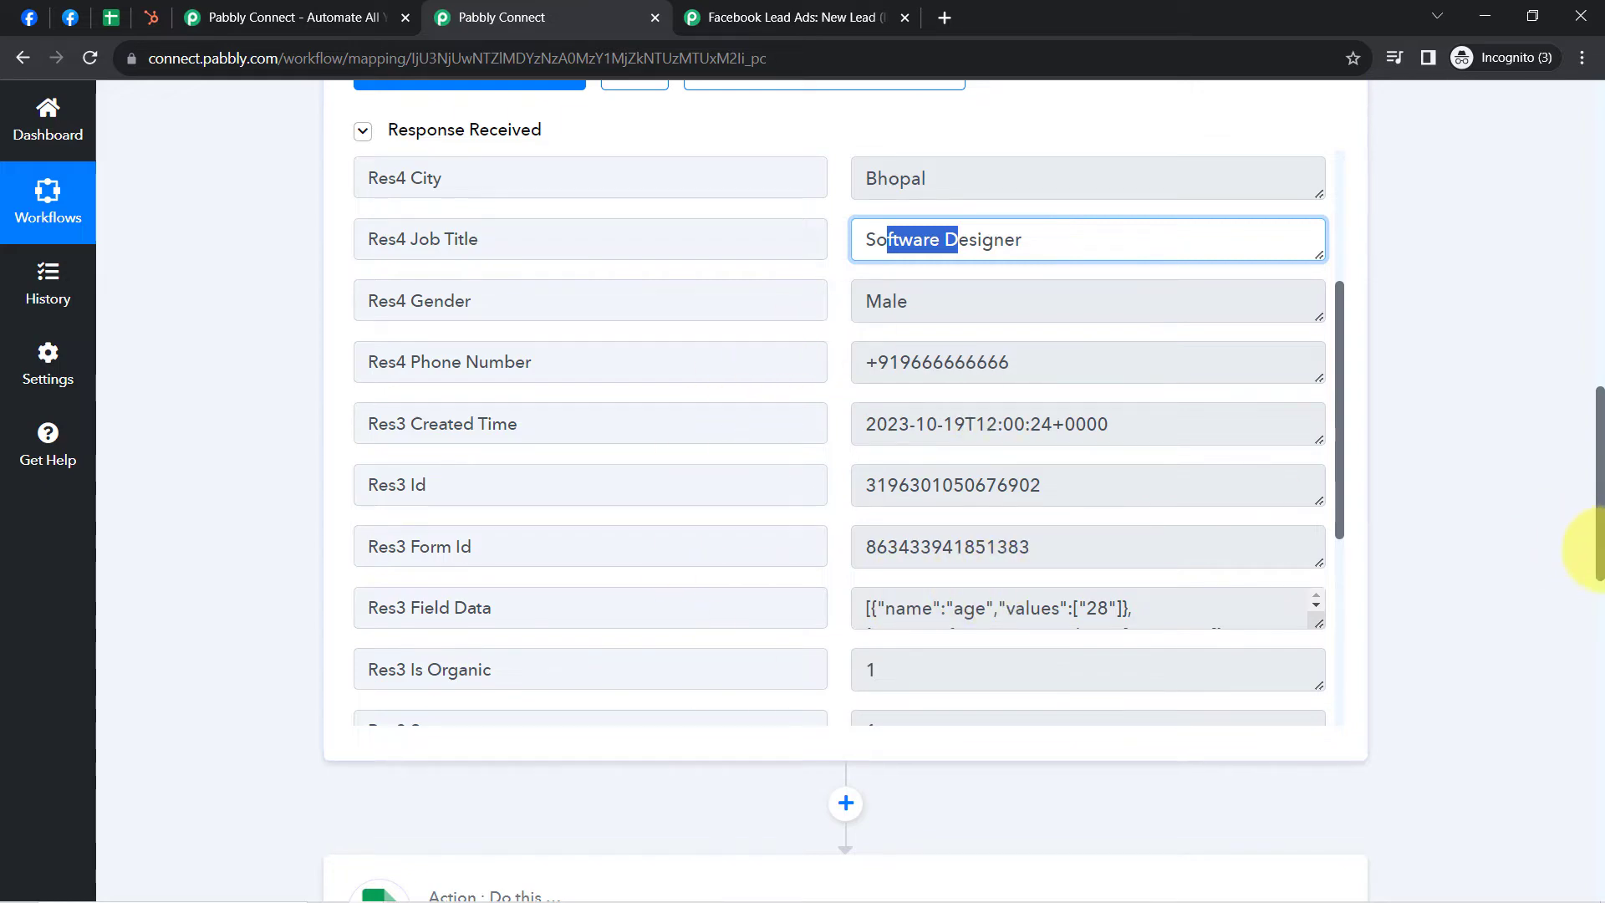
Step: Collapse the Facebook Lead Ads trigger step in the workflow
{"action": "left_click_drag", "start_coordinate": [1599, 556], "coordinate": [1588, 116]}
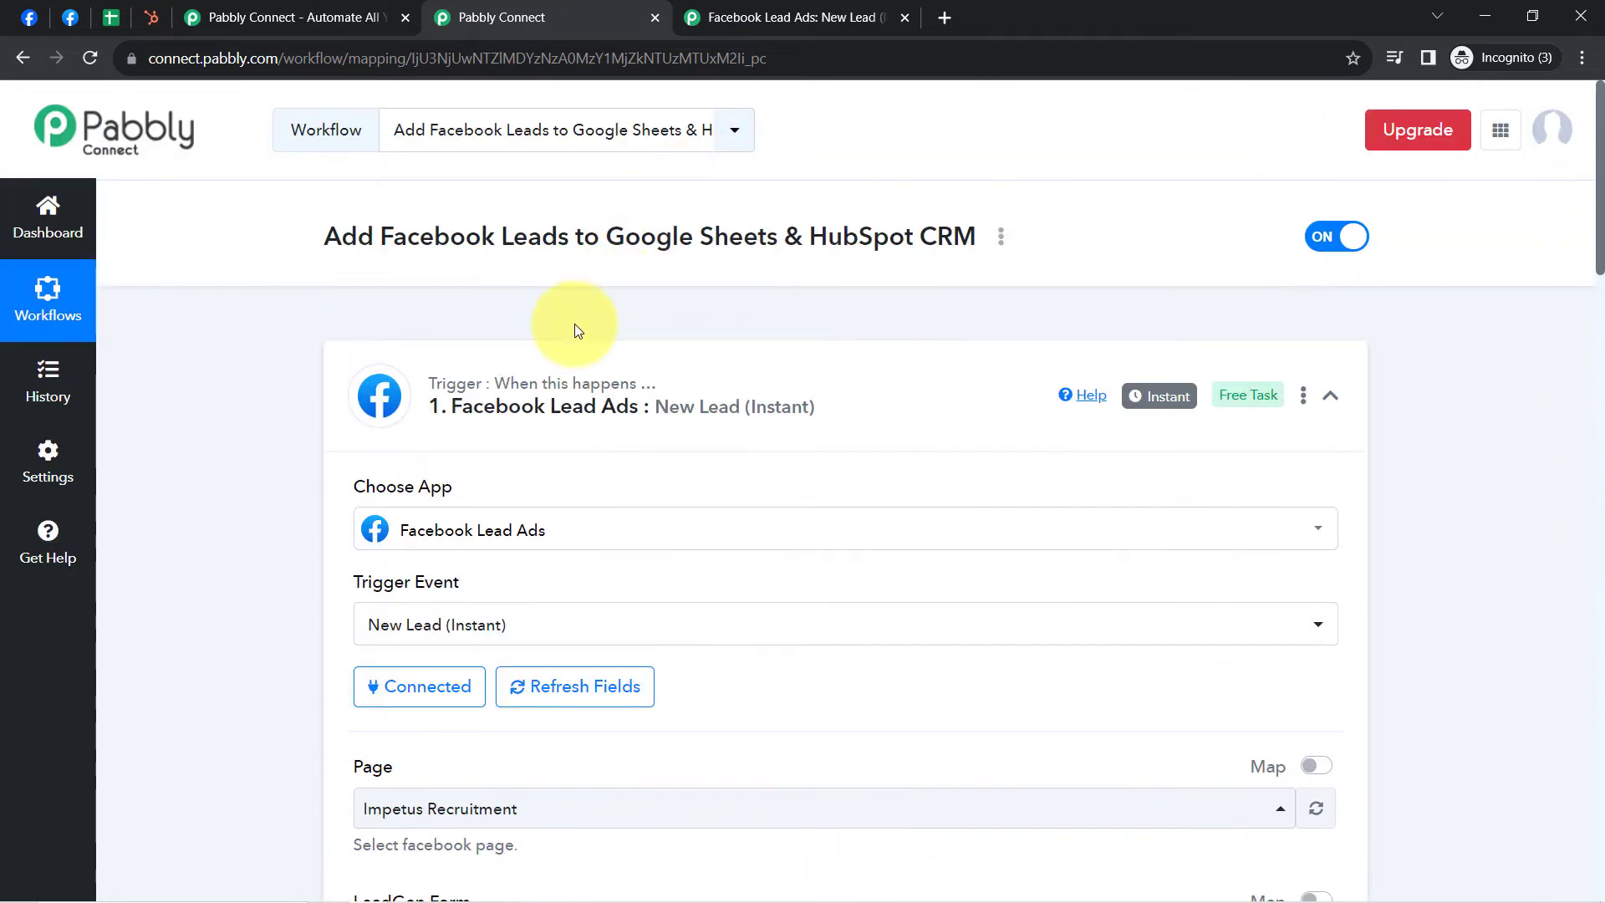
{"action": "left_click", "coordinate": [540, 401]}
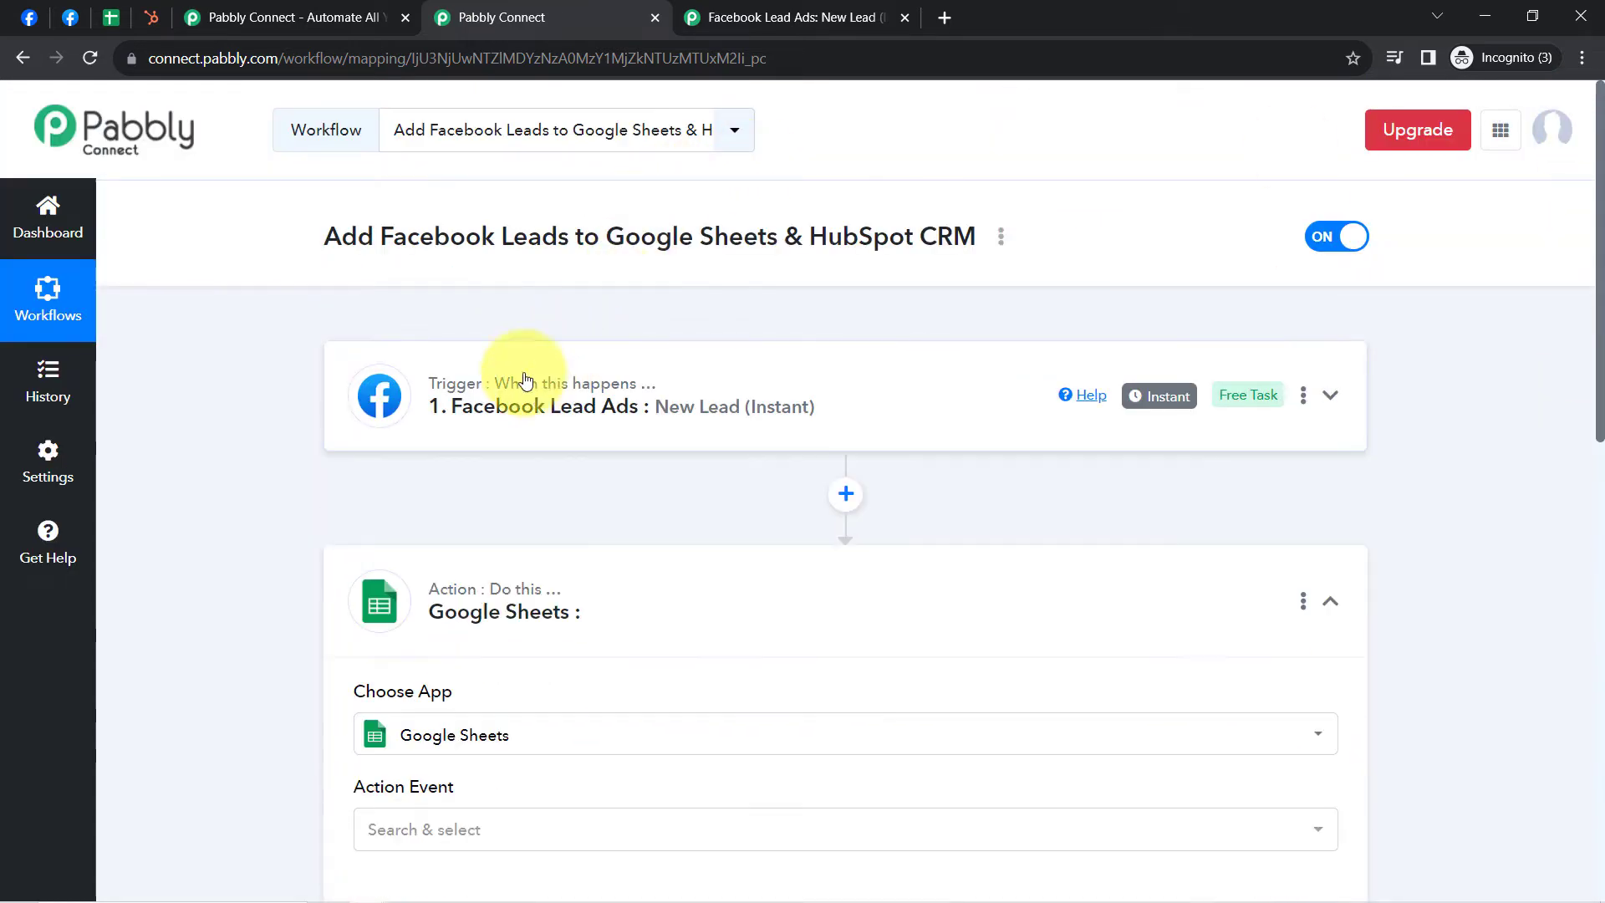
{"action": "left_click", "coordinate": [74, 14]}
{"action": "left_click", "coordinate": [540, 10]}
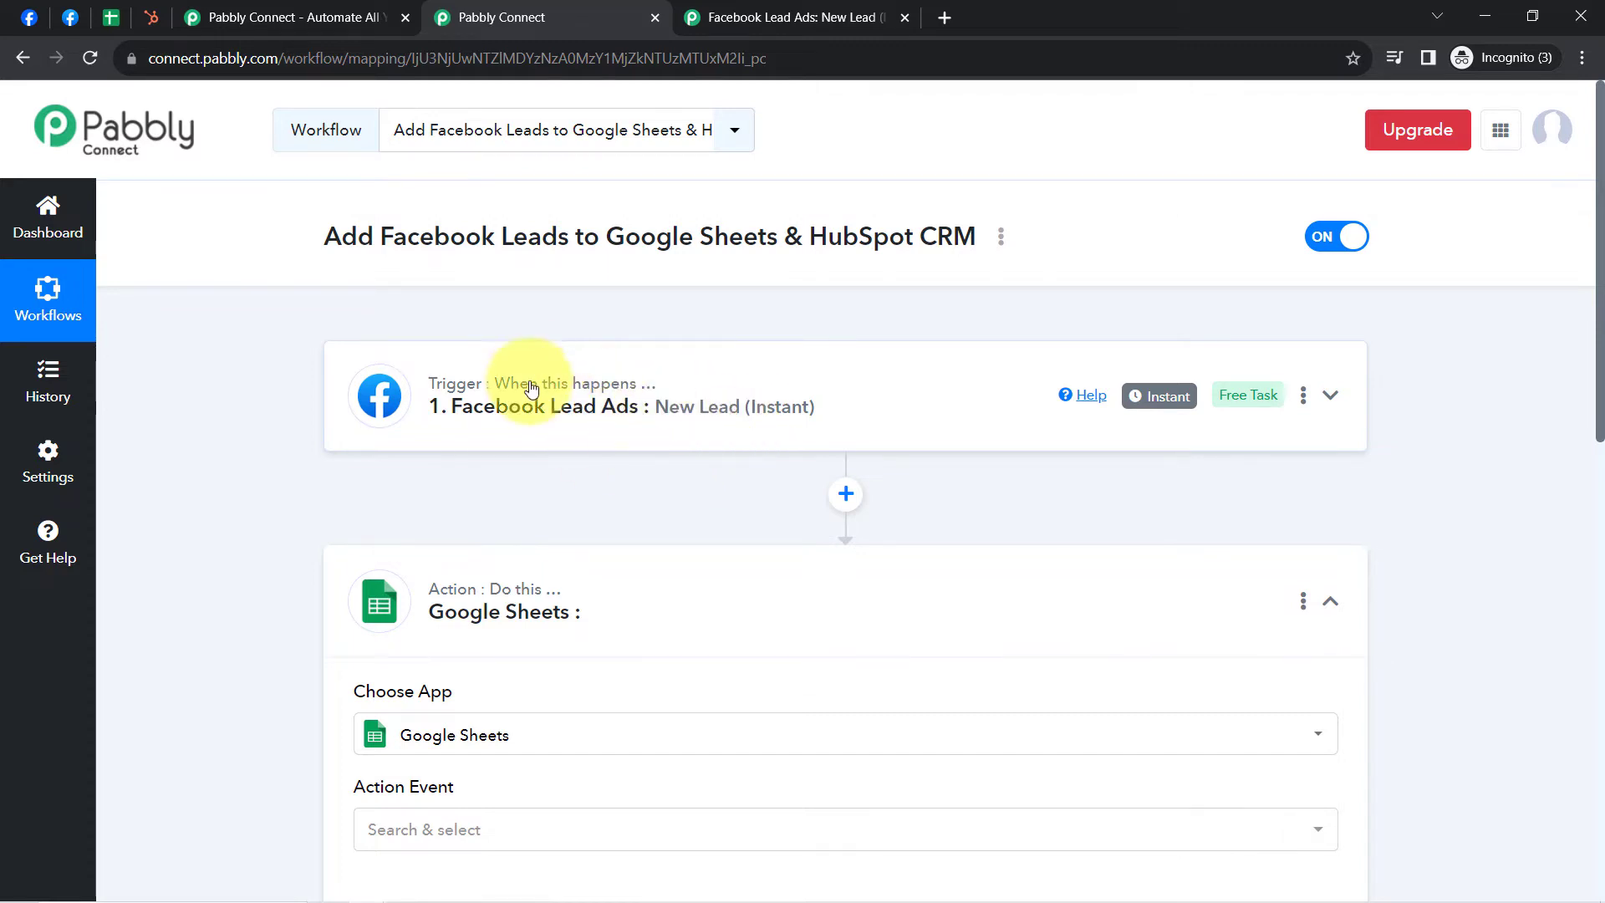
{"action": "mouse_move", "coordinate": [1172, 402]}
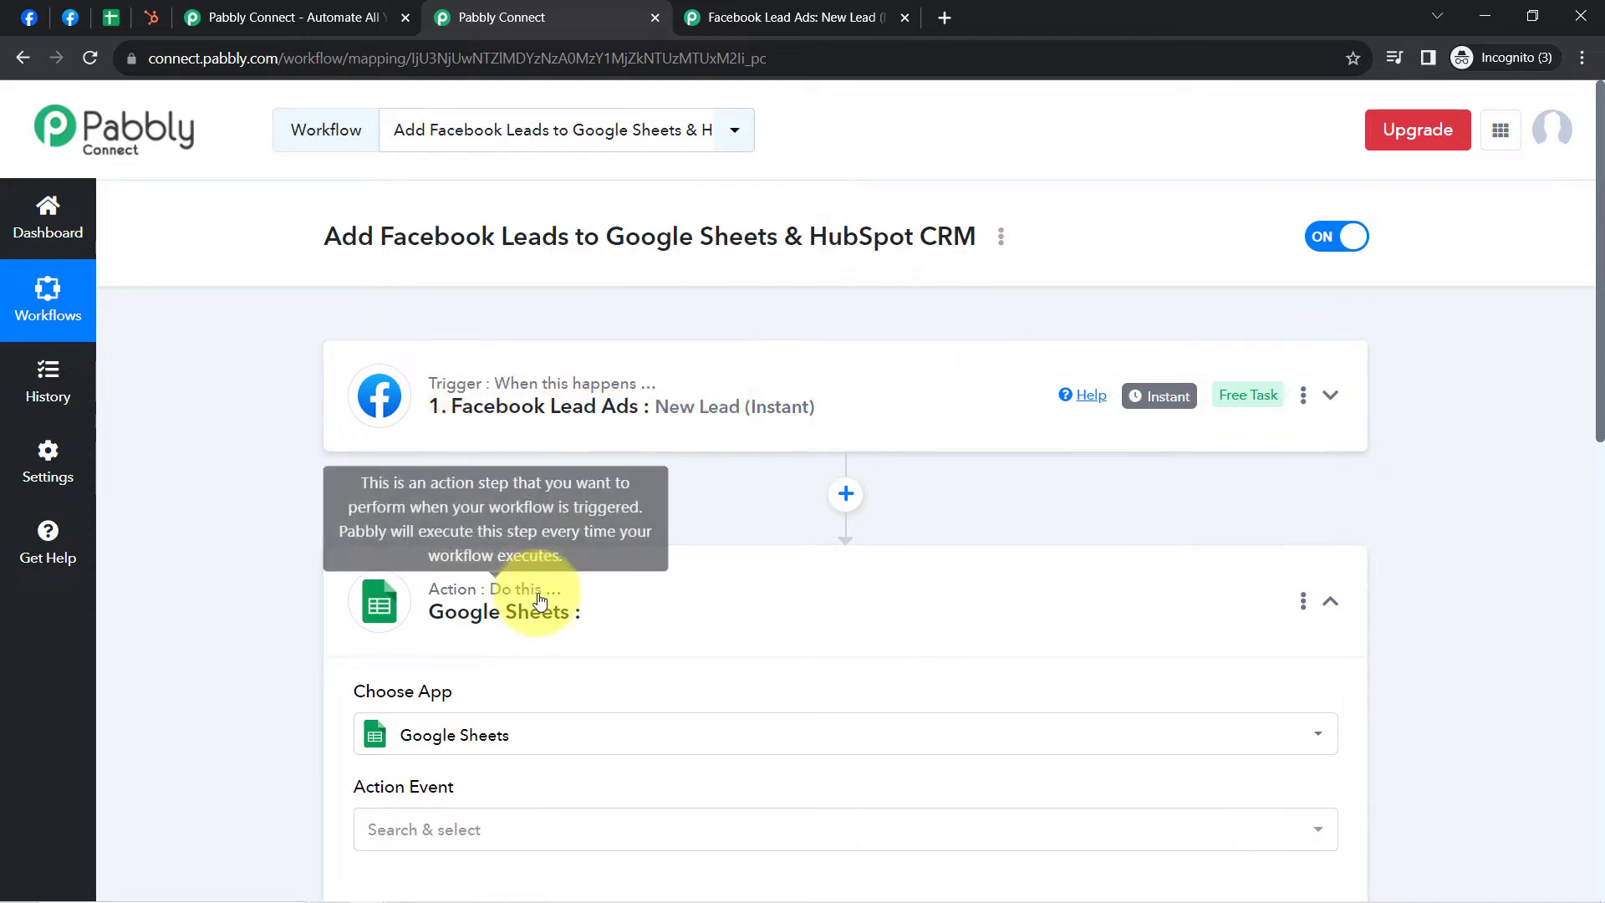
Step: Check the title of the job applicants spreadsheet in Google Sheets and return to the workflow's Google Sheets action
{"action": "left_click_drag", "start_coordinate": [1603, 314], "coordinate": [1586, 508]}
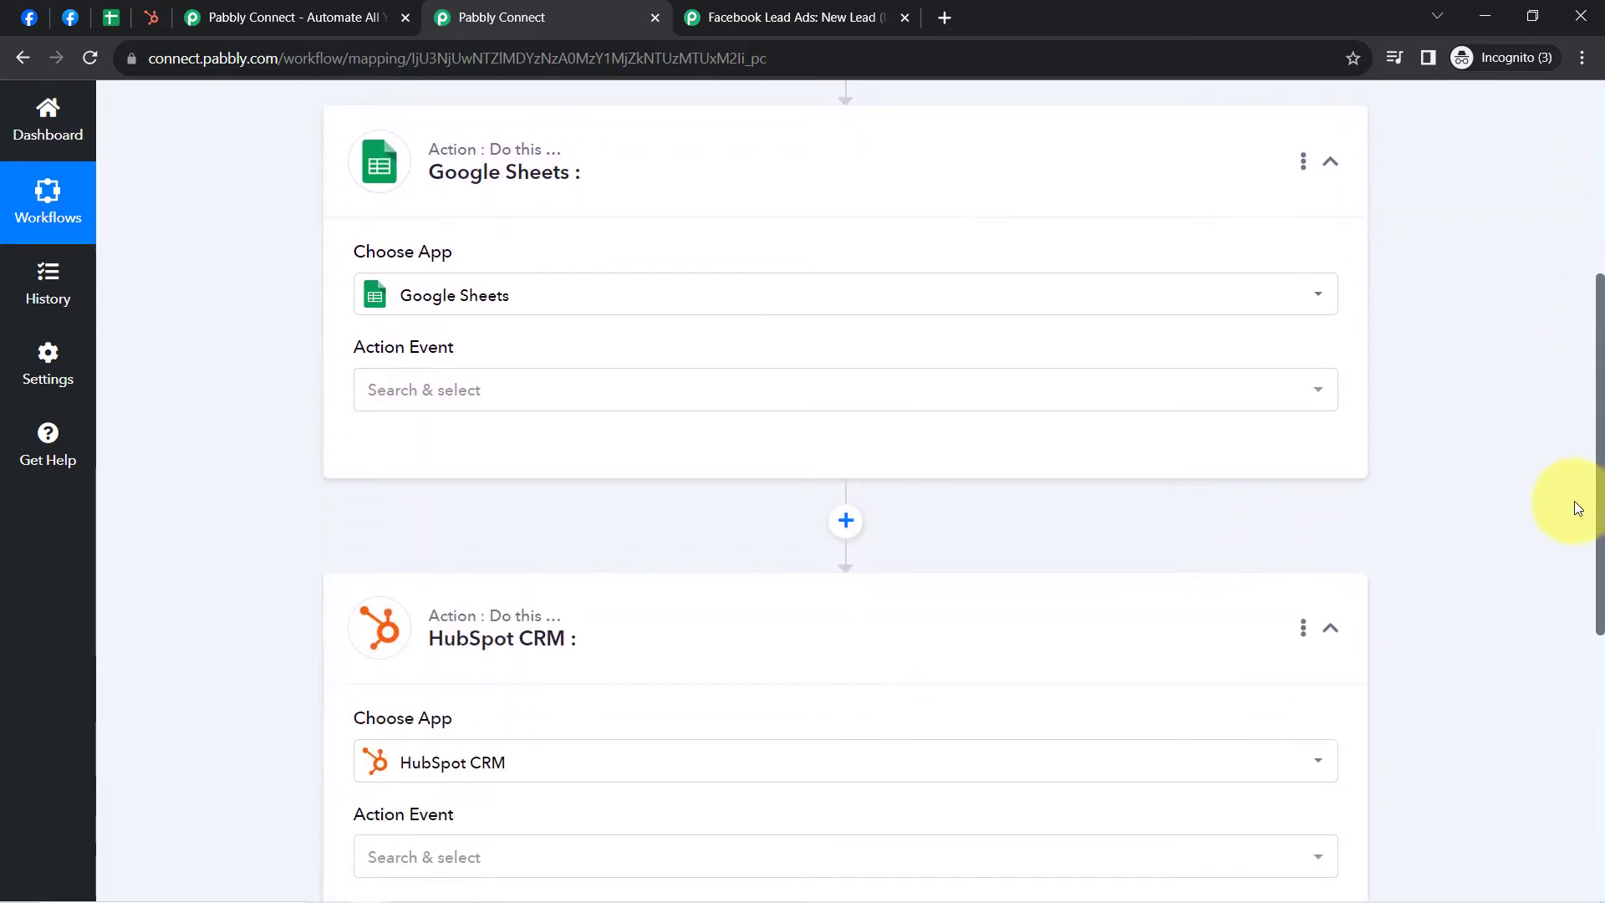
{"action": "left_click", "coordinate": [111, 17]}
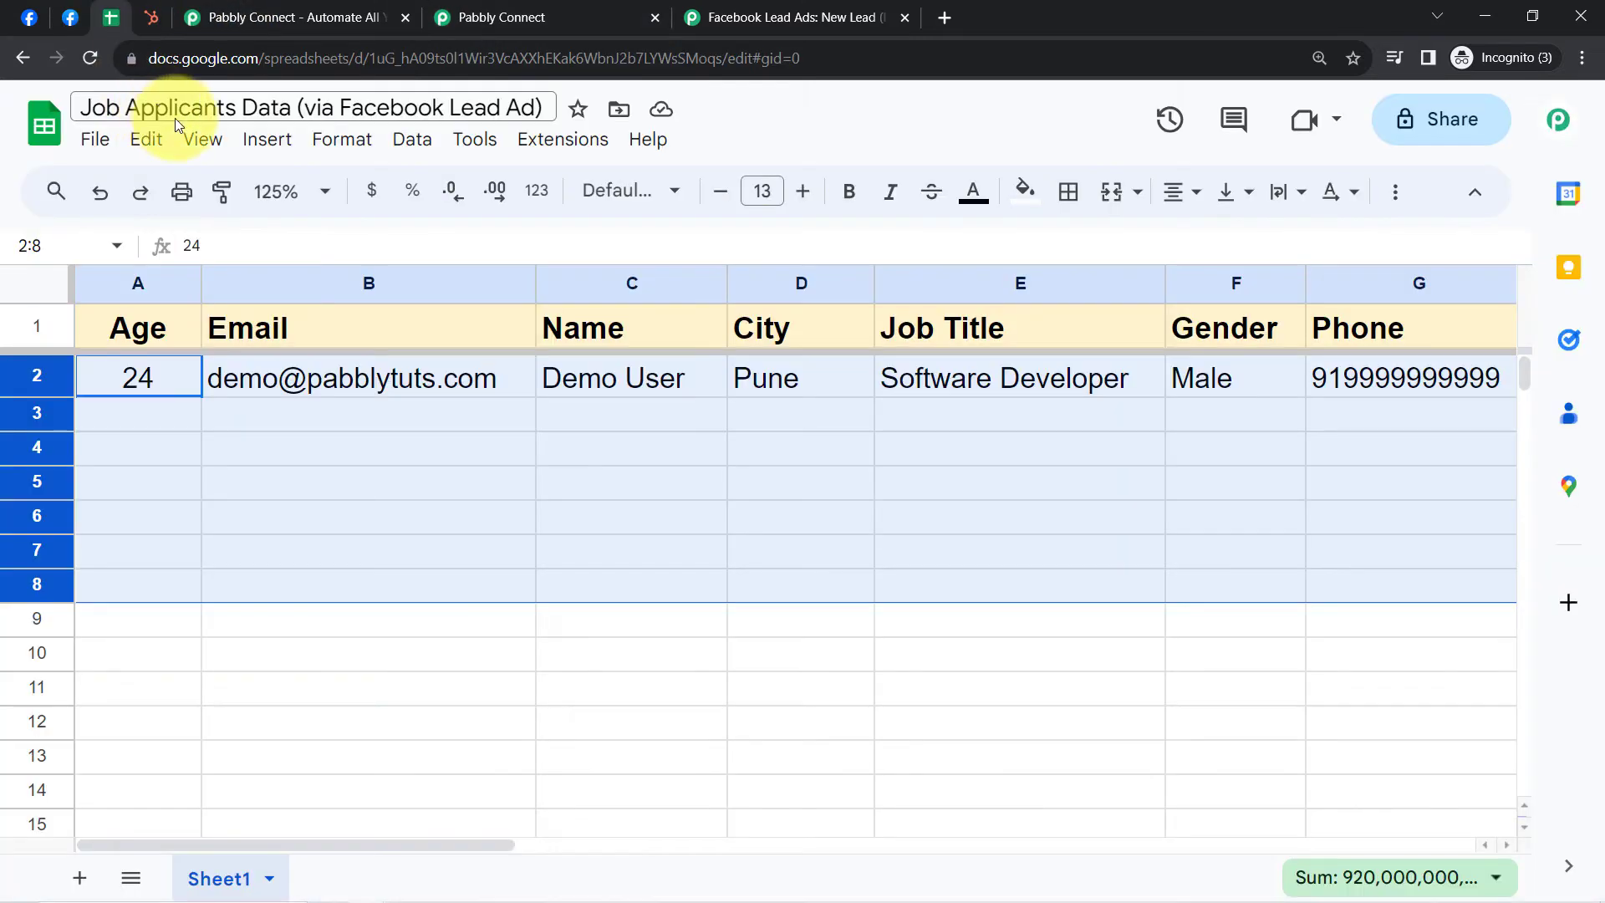
{"action": "left_click_drag", "start_coordinate": [92, 107], "coordinate": [287, 171]}
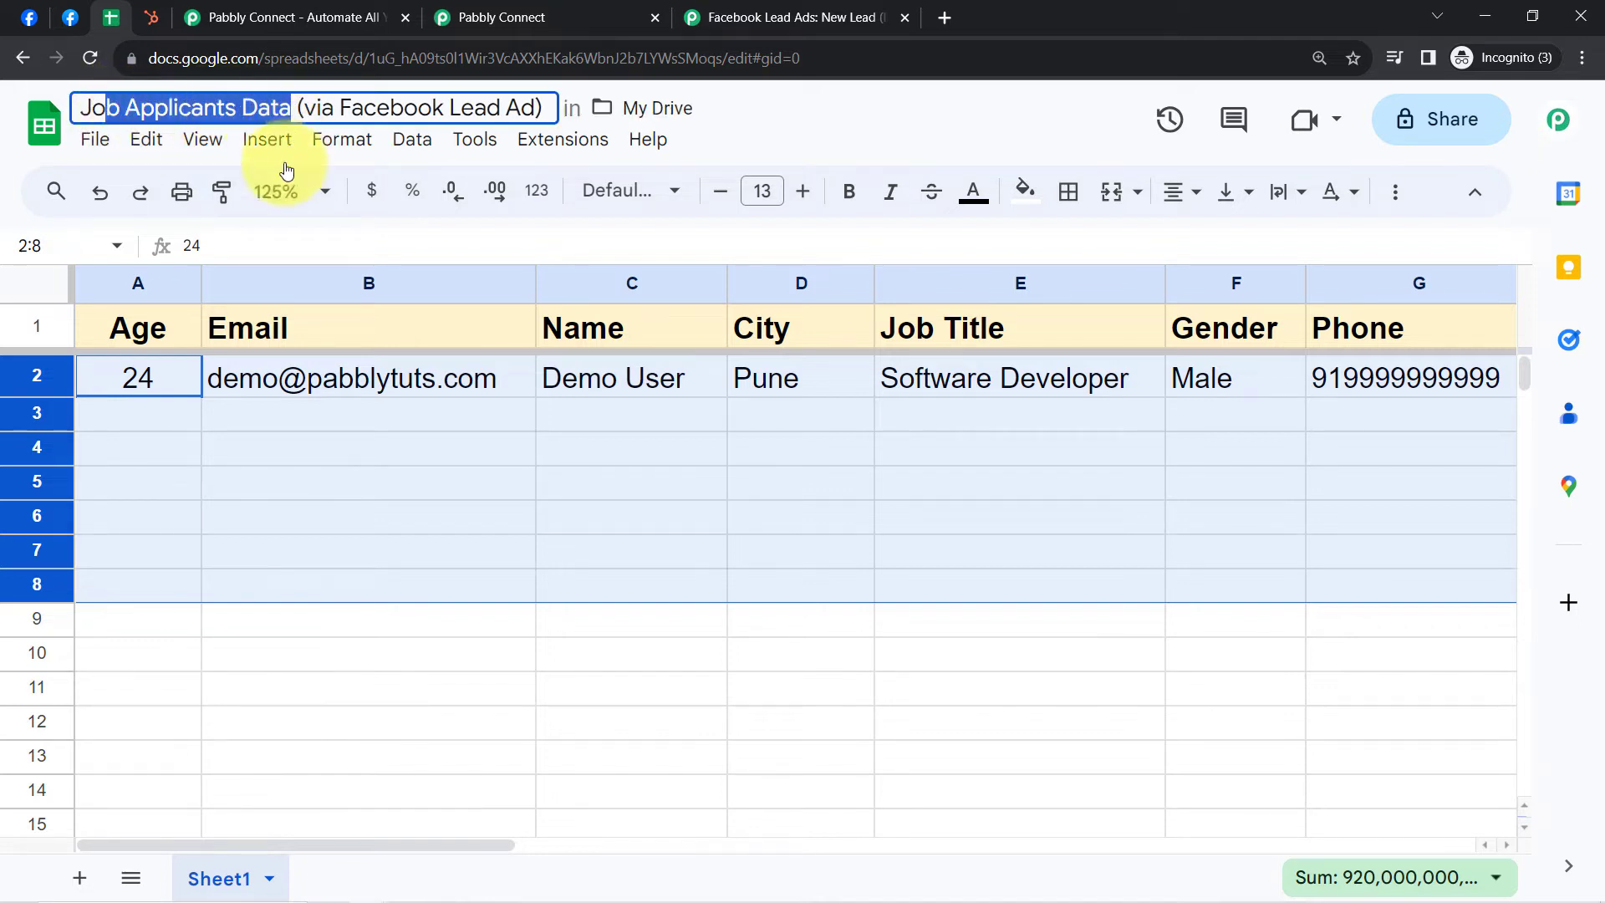
{"action": "left_click", "coordinate": [247, 437]}
{"action": "left_click", "coordinate": [506, 18]}
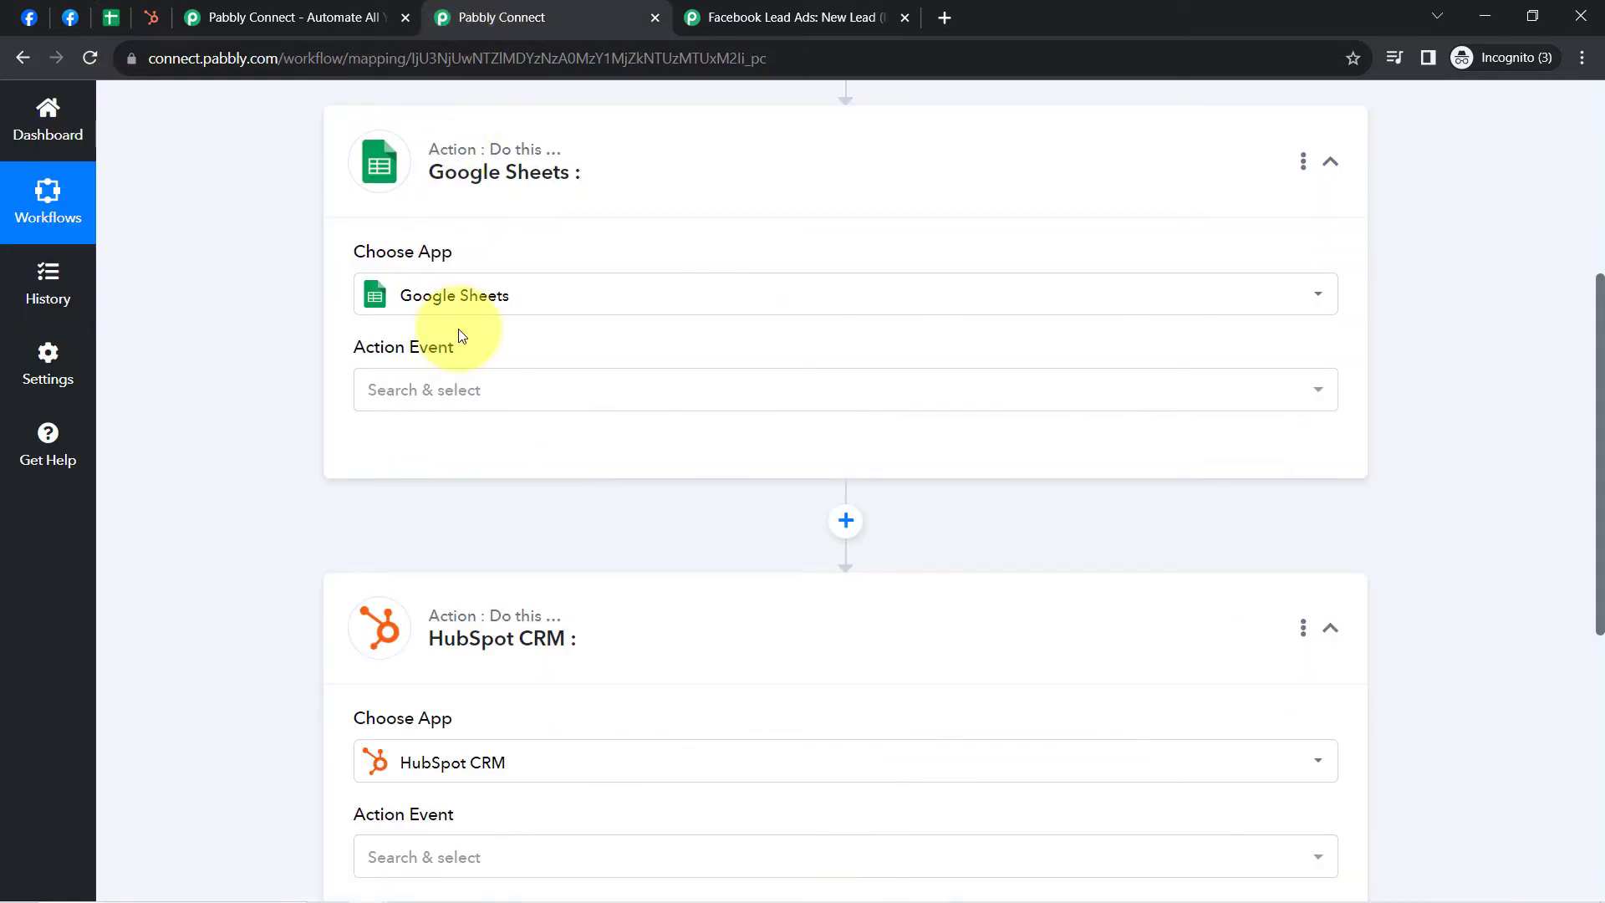
Step: Set the Google Sheets action event to Add New Row and open its account connection settings
{"action": "left_click", "coordinate": [401, 389]}
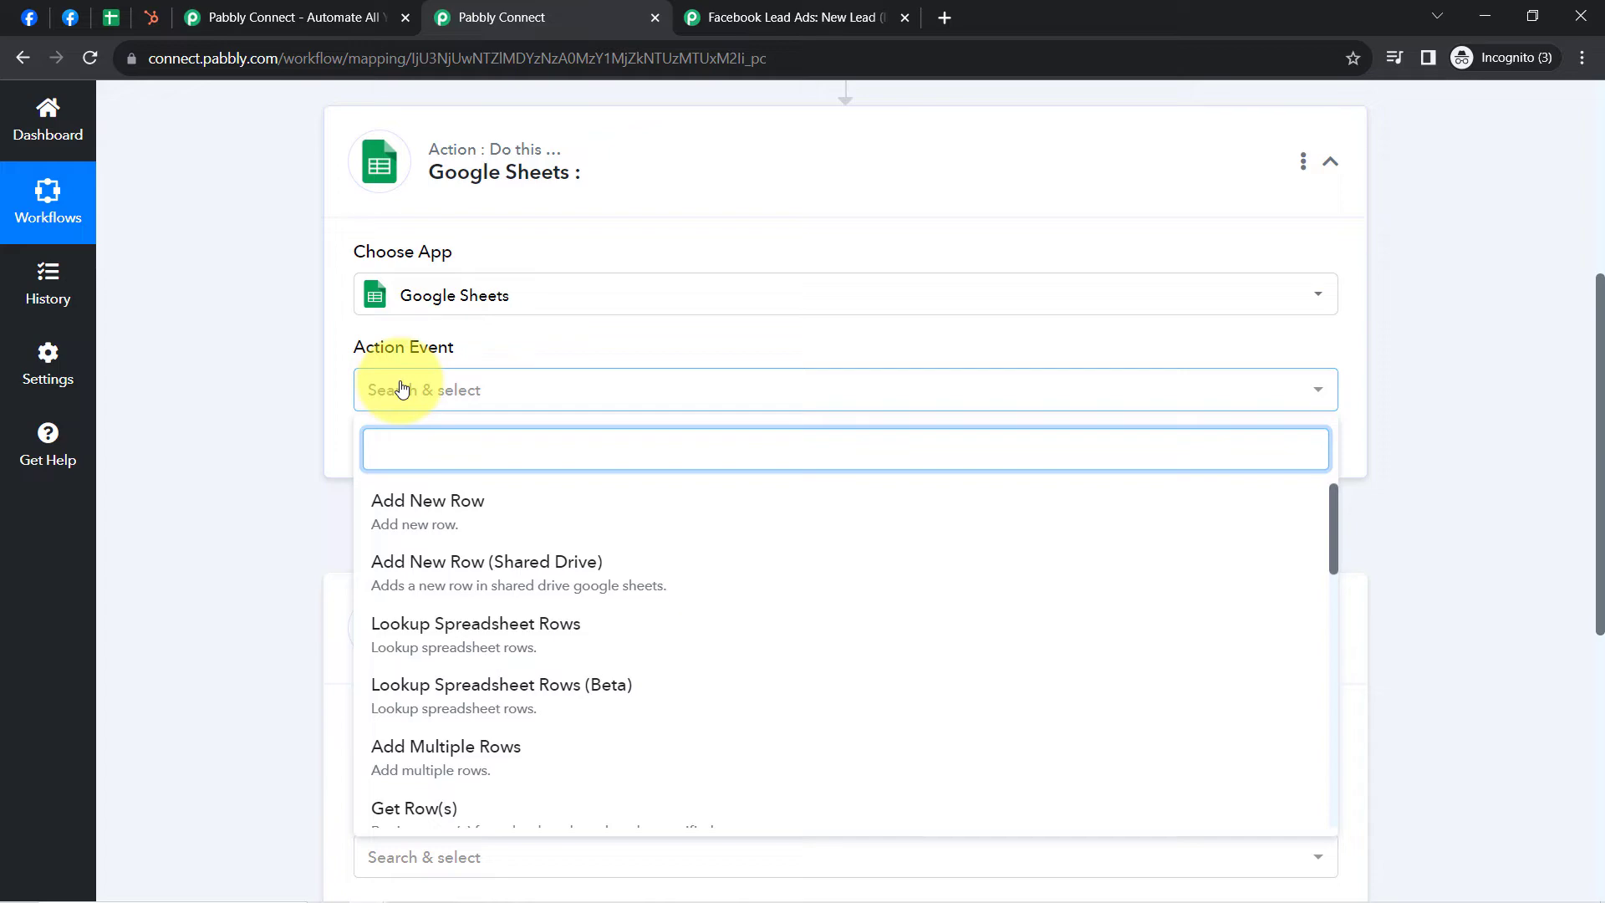
{"action": "left_click", "coordinate": [404, 502]}
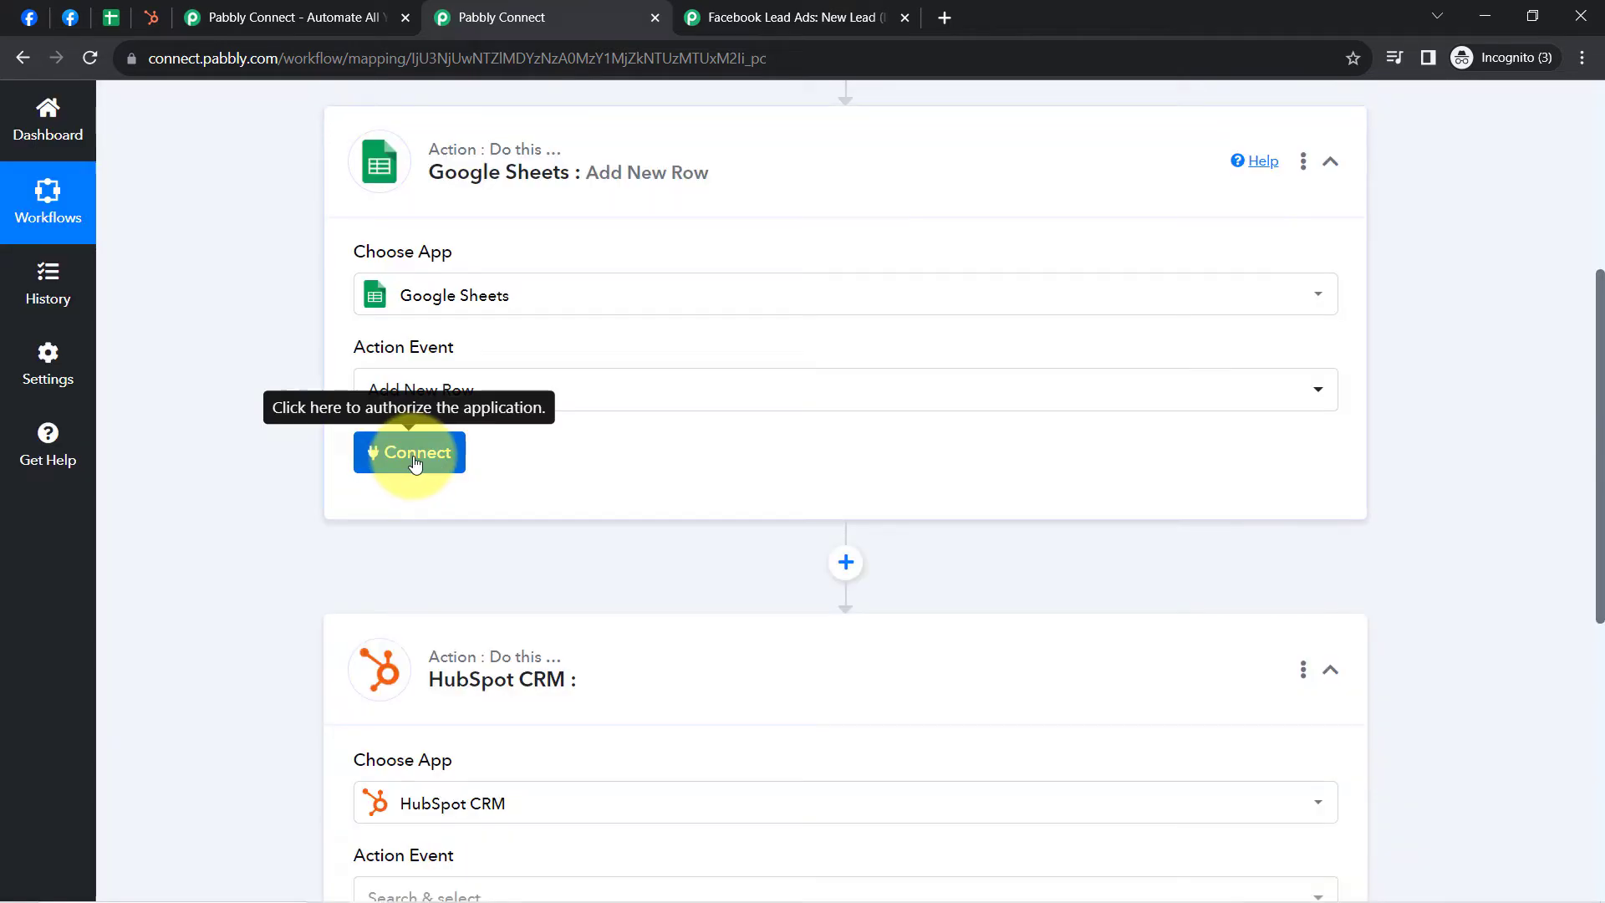
{"action": "left_click", "coordinate": [415, 456]}
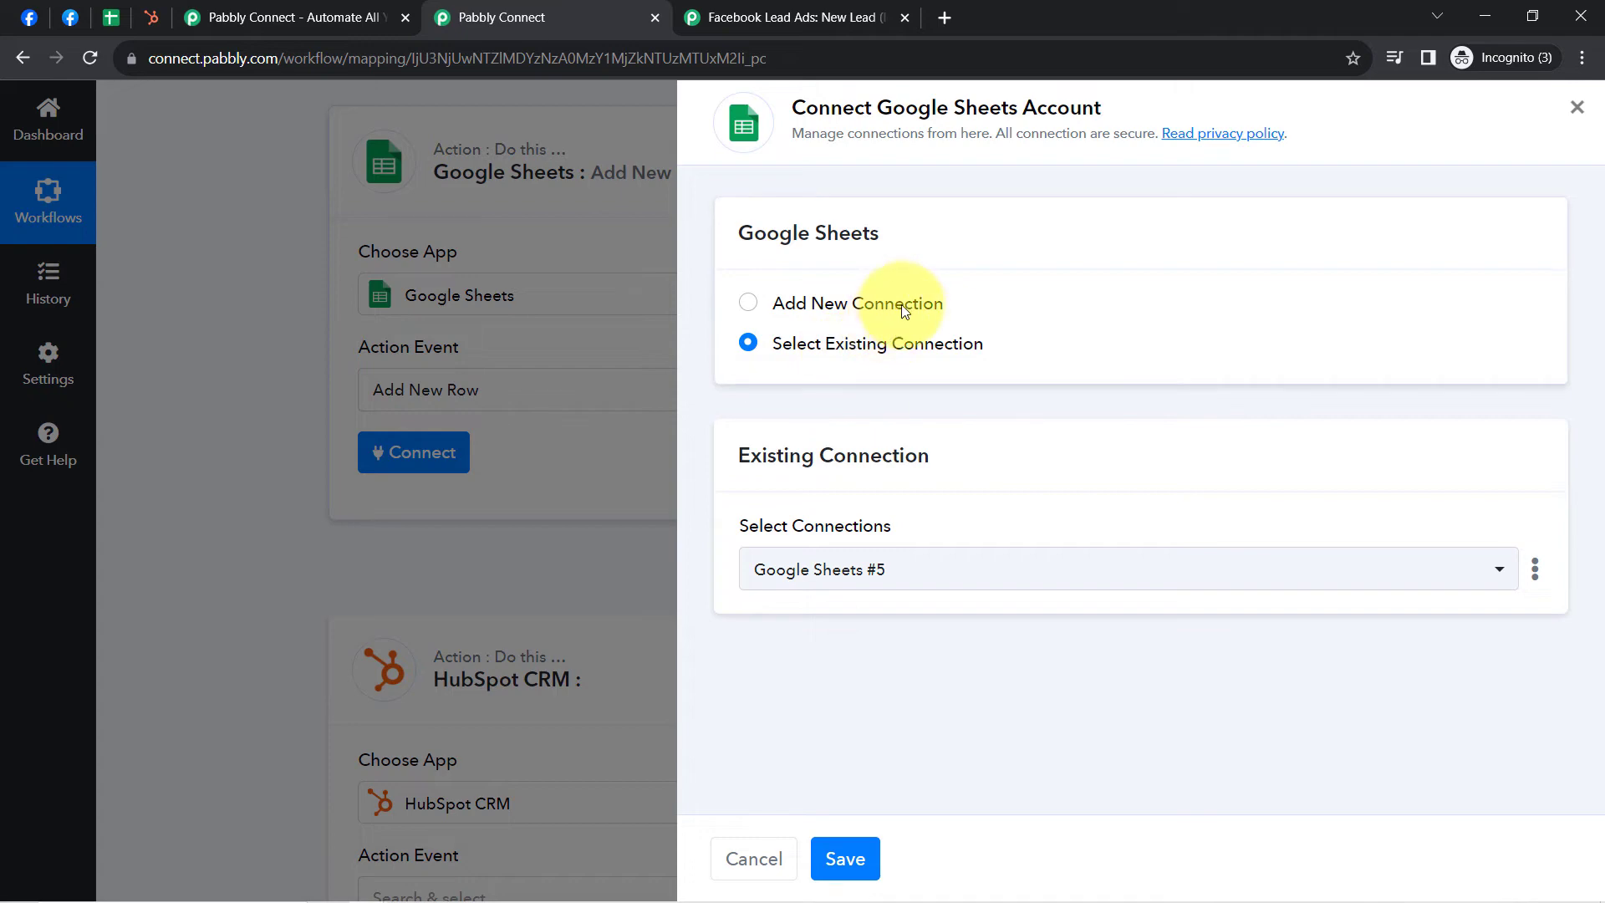
{"action": "left_click", "coordinate": [901, 304]}
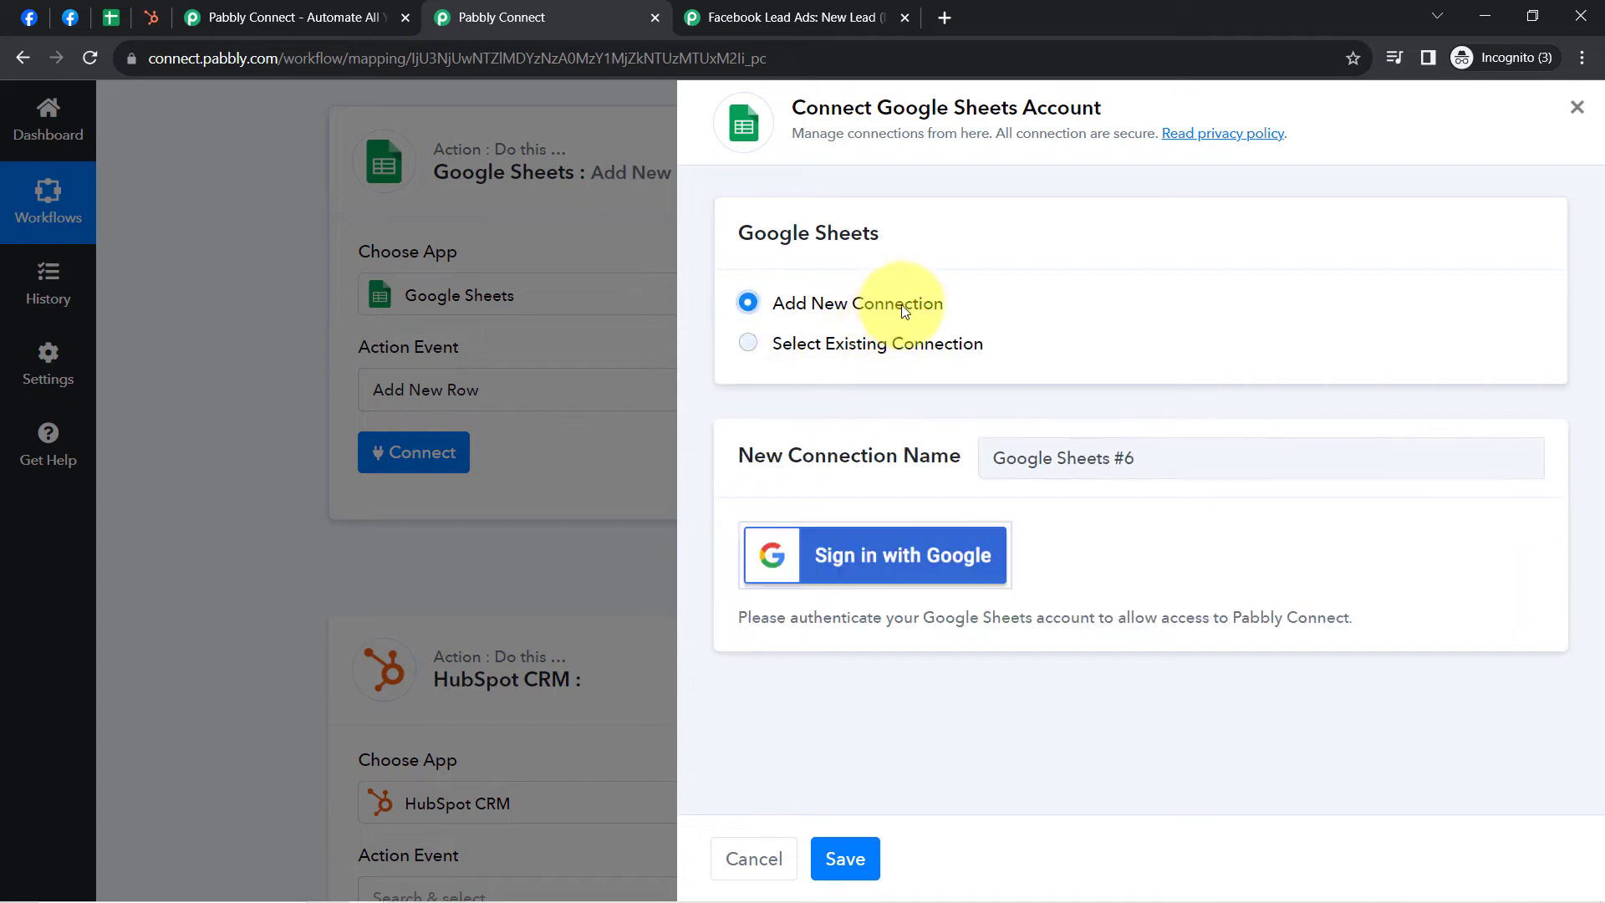
{"action": "left_click", "coordinate": [841, 557]}
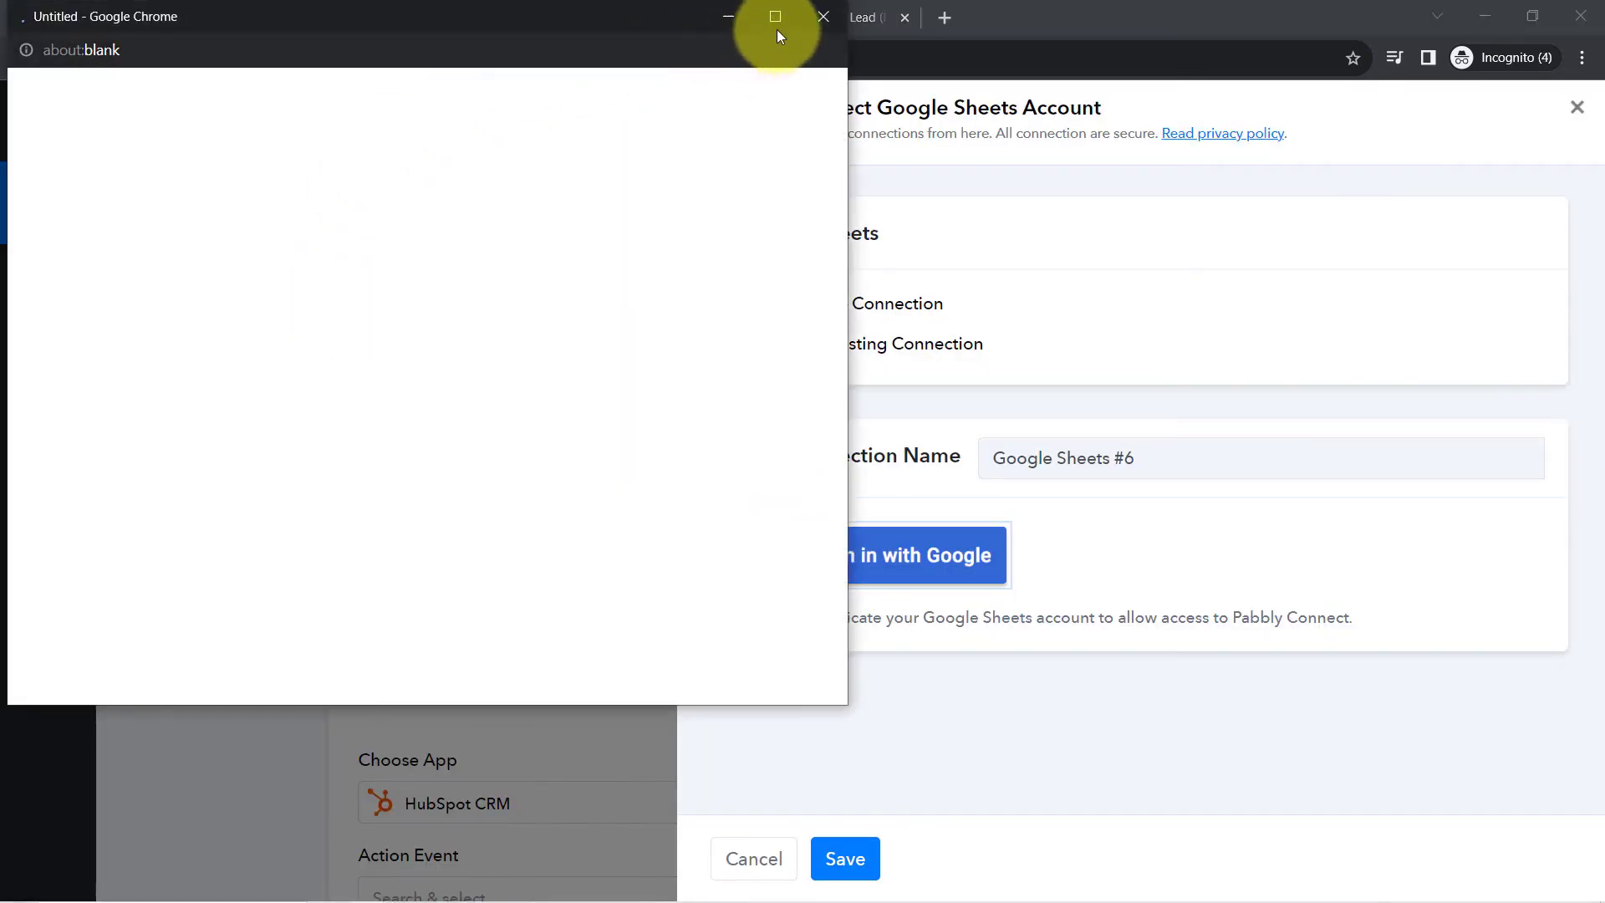
{"action": "left_click", "coordinate": [824, 19]}
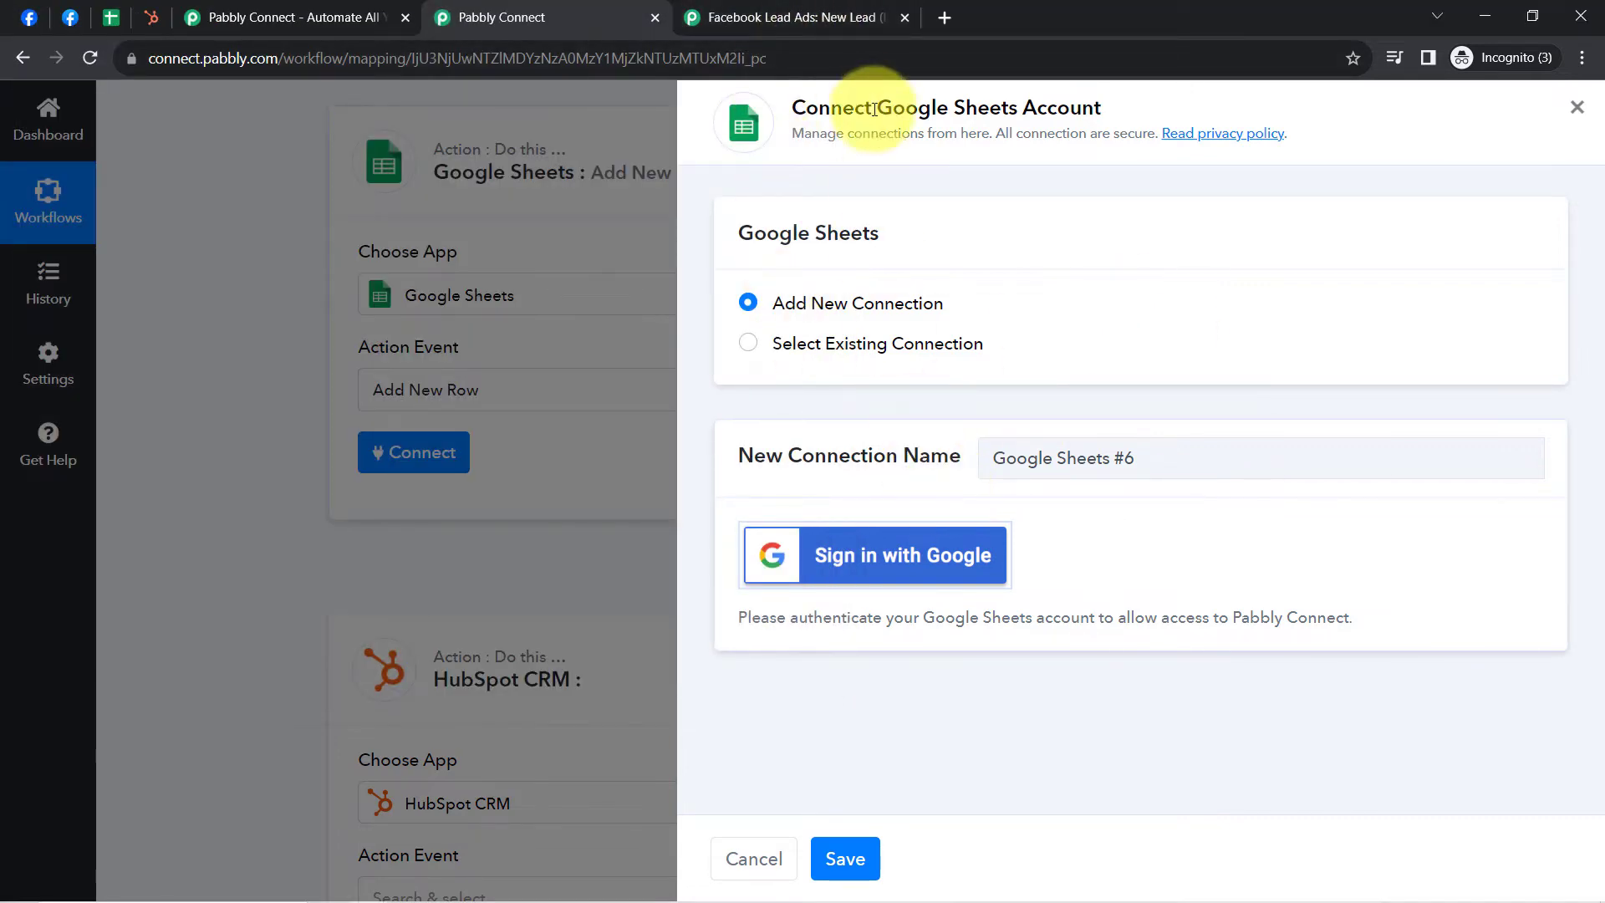
Step: Connect the Google Sheets action through the existing connection Google Sheets #5 and save it
{"action": "left_click", "coordinate": [895, 347]}
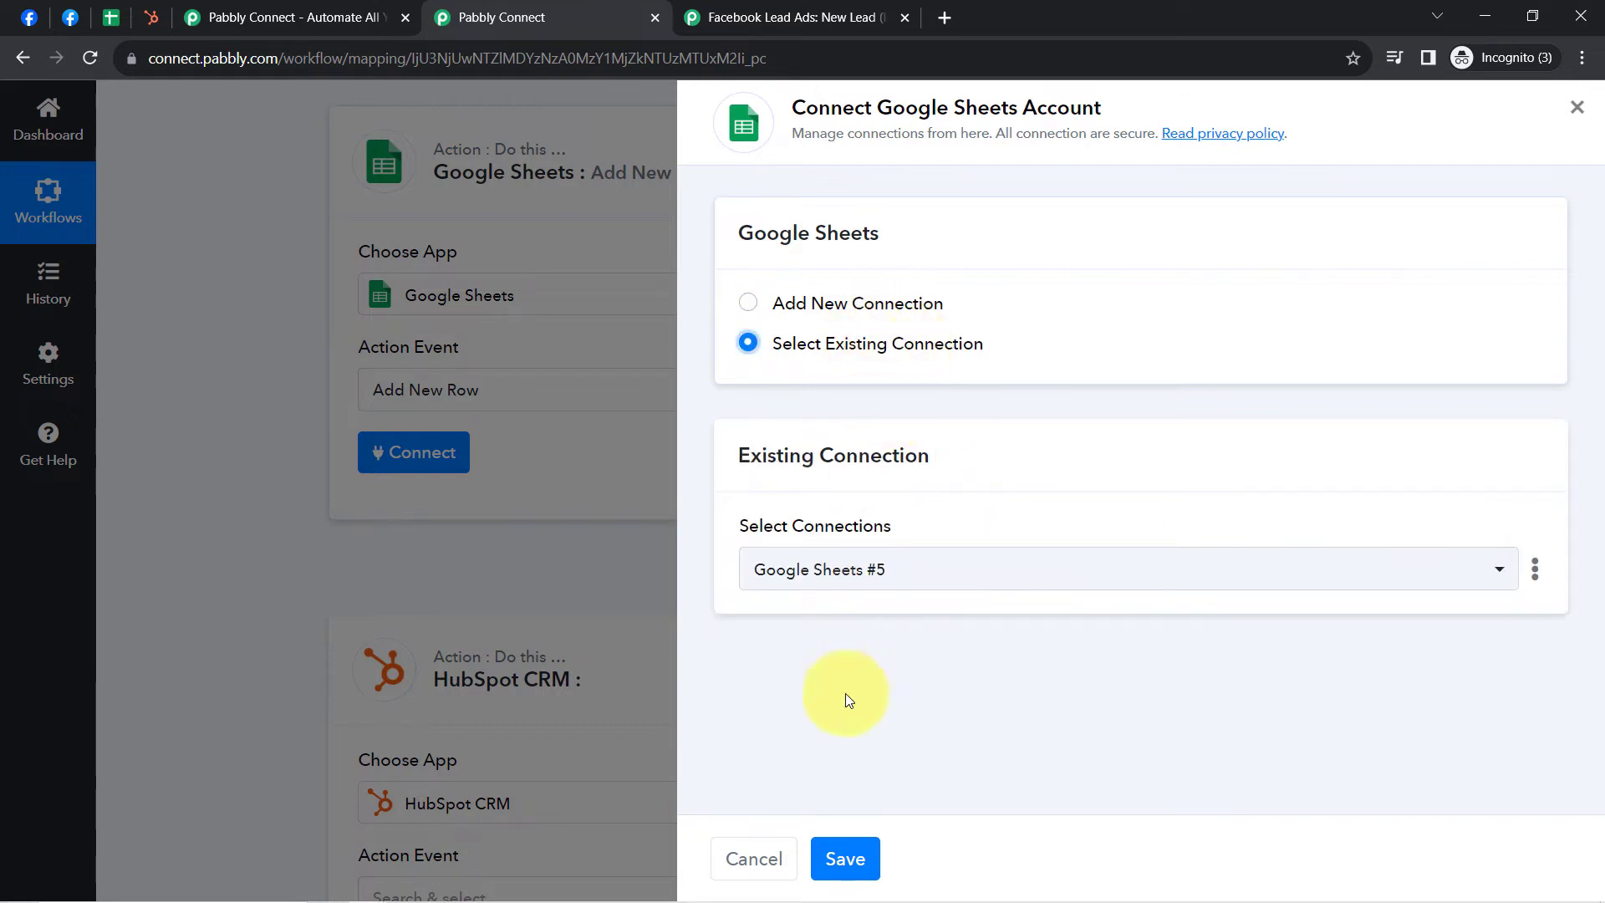
{"action": "left_click", "coordinate": [846, 861]}
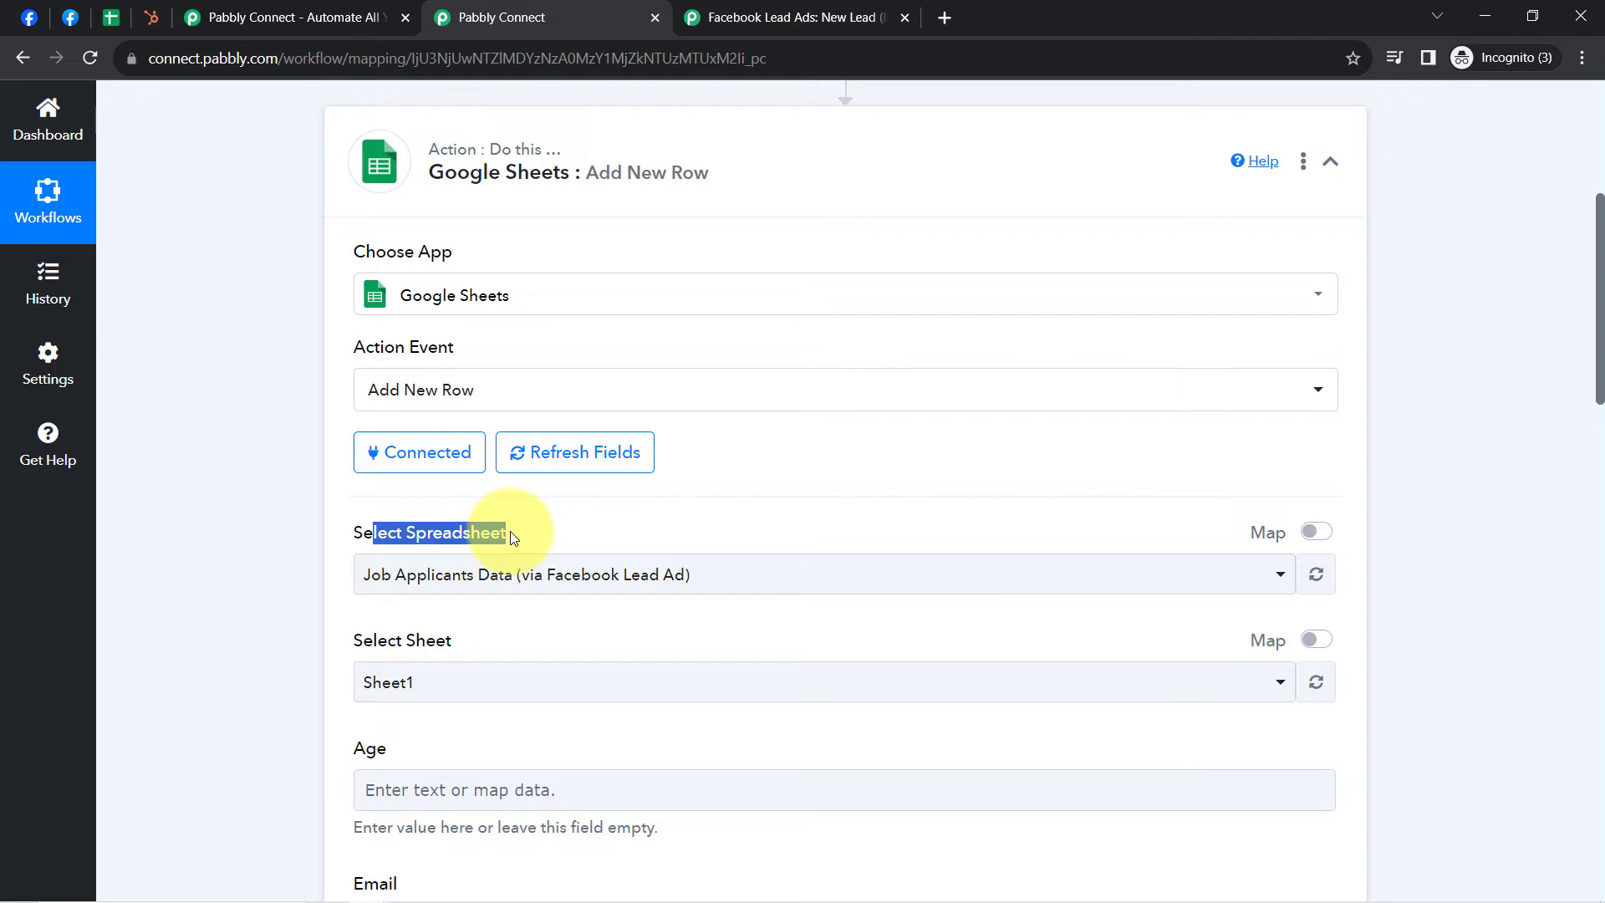
Step: Check the action's spreadsheet choices and compare the selected sheet with the sheet name in the Job Applicants Data (via Facebook Lead Ad) file
{"action": "left_click", "coordinate": [542, 577]}
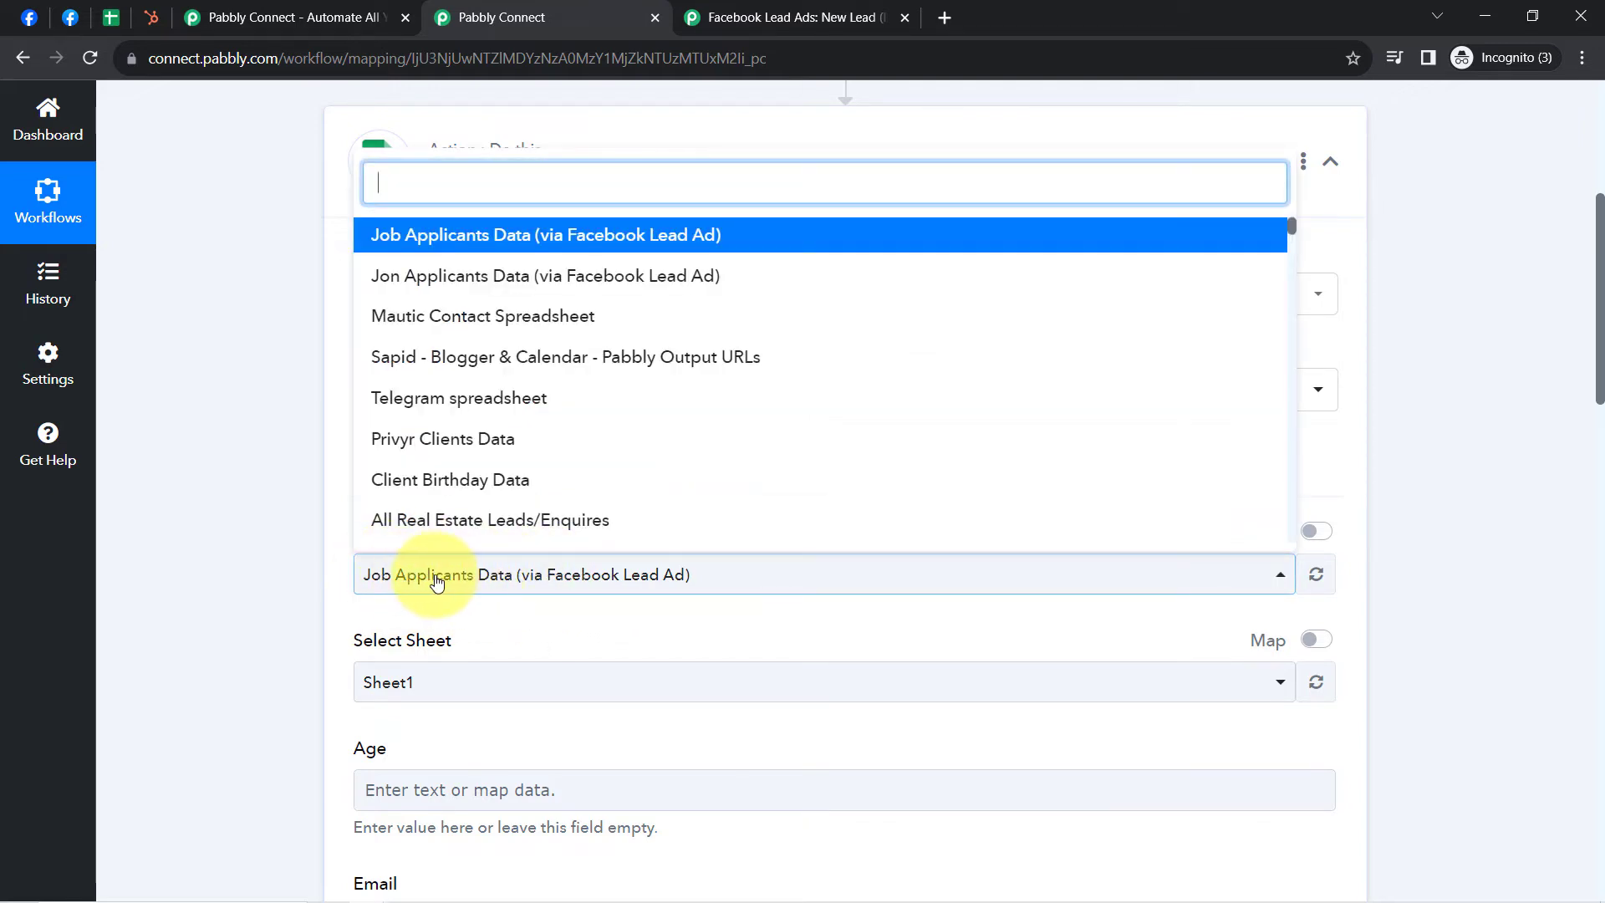
{"action": "left_click", "coordinate": [308, 573]}
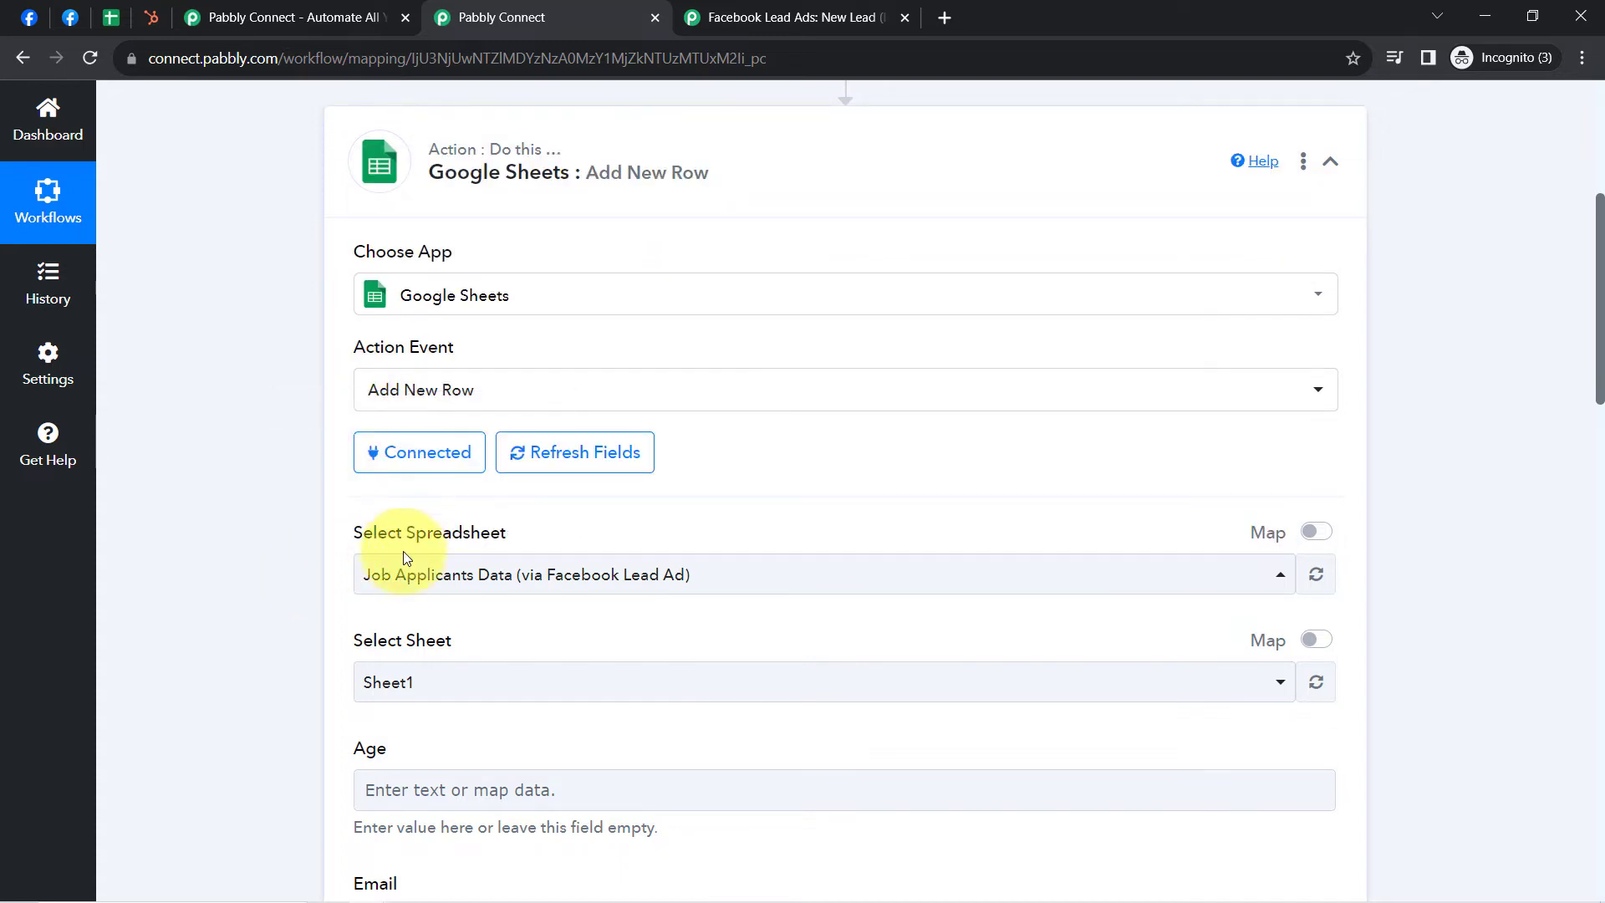
{"action": "left_click", "coordinate": [478, 572]}
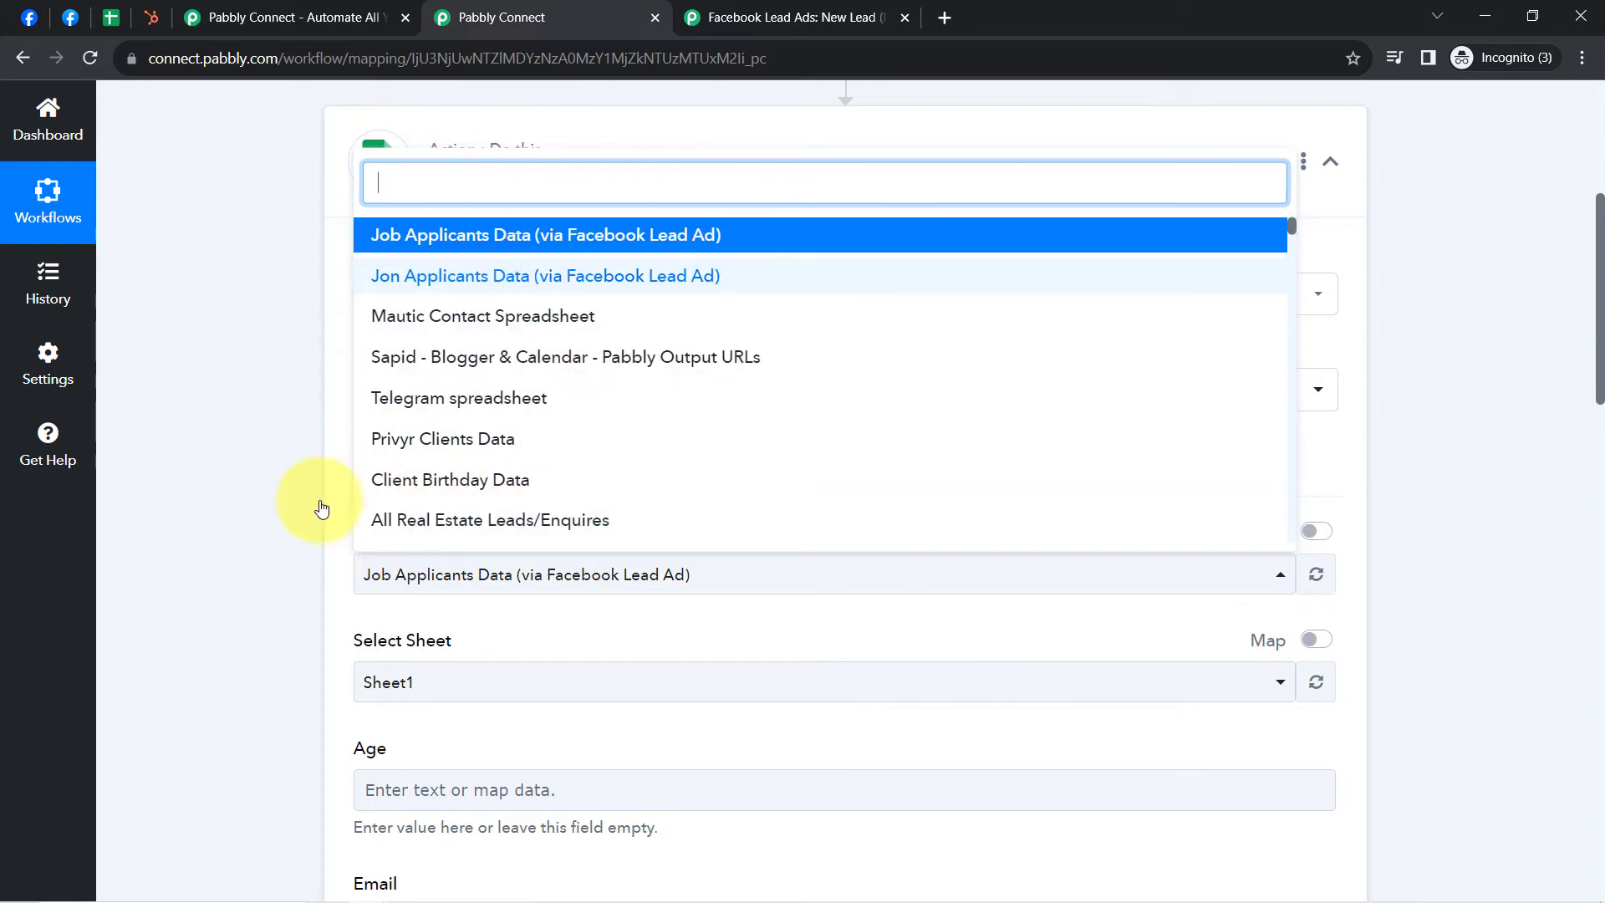
{"action": "left_click", "coordinate": [259, 584]}
{"action": "scroll", "coordinate": [1588, 343], "scroll_direction": "down", "scroll_amount": 3}
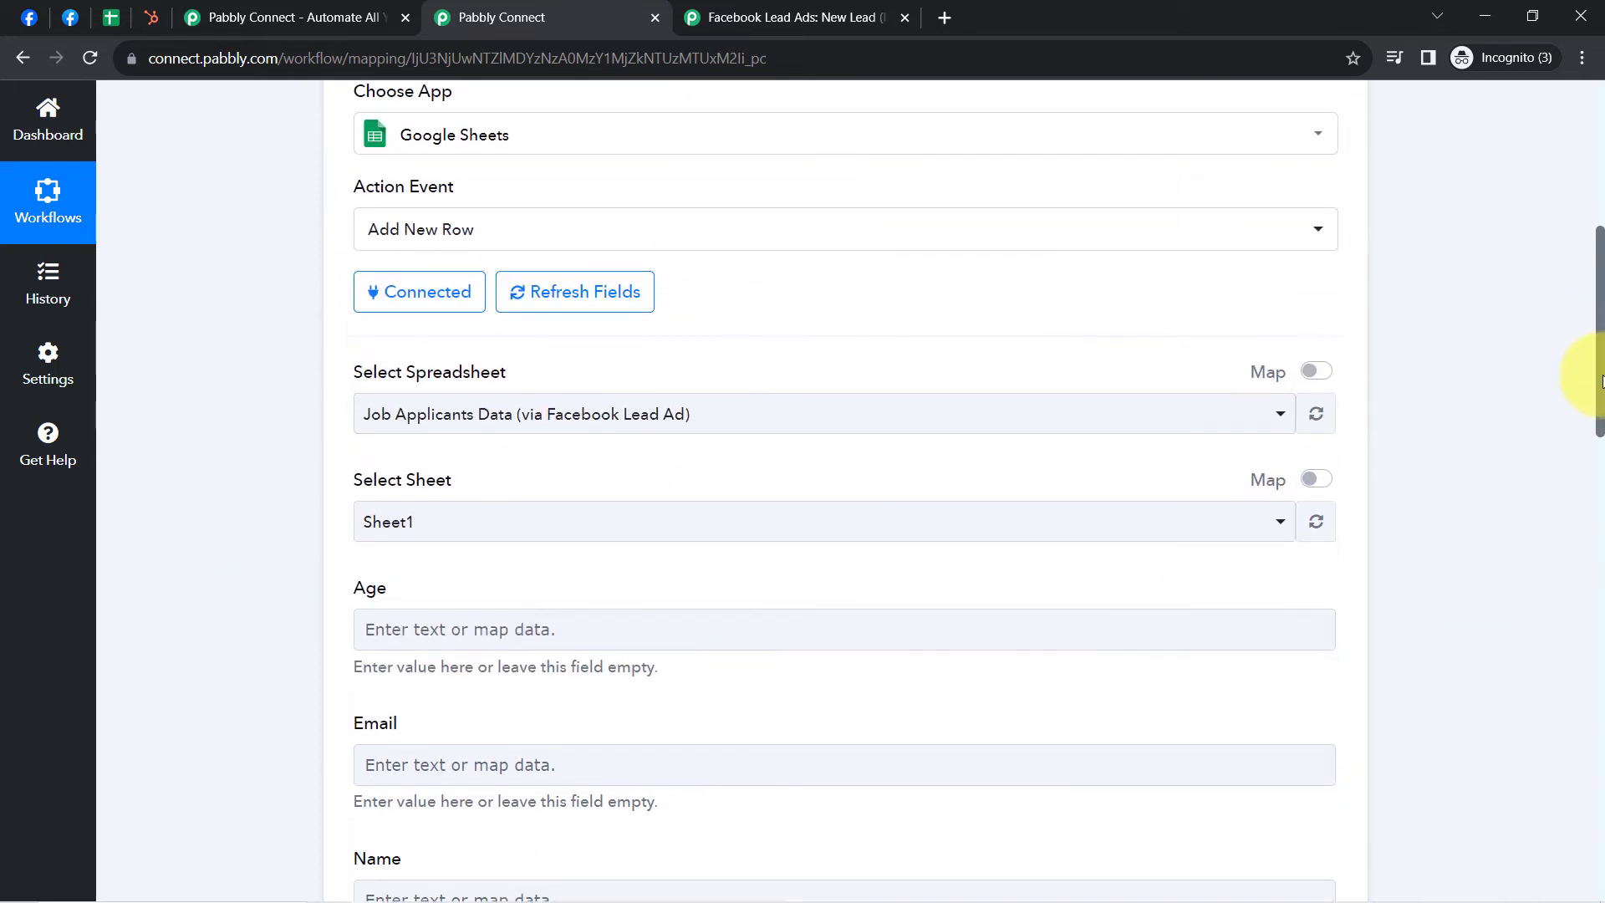
{"action": "left_click", "coordinate": [111, 17]}
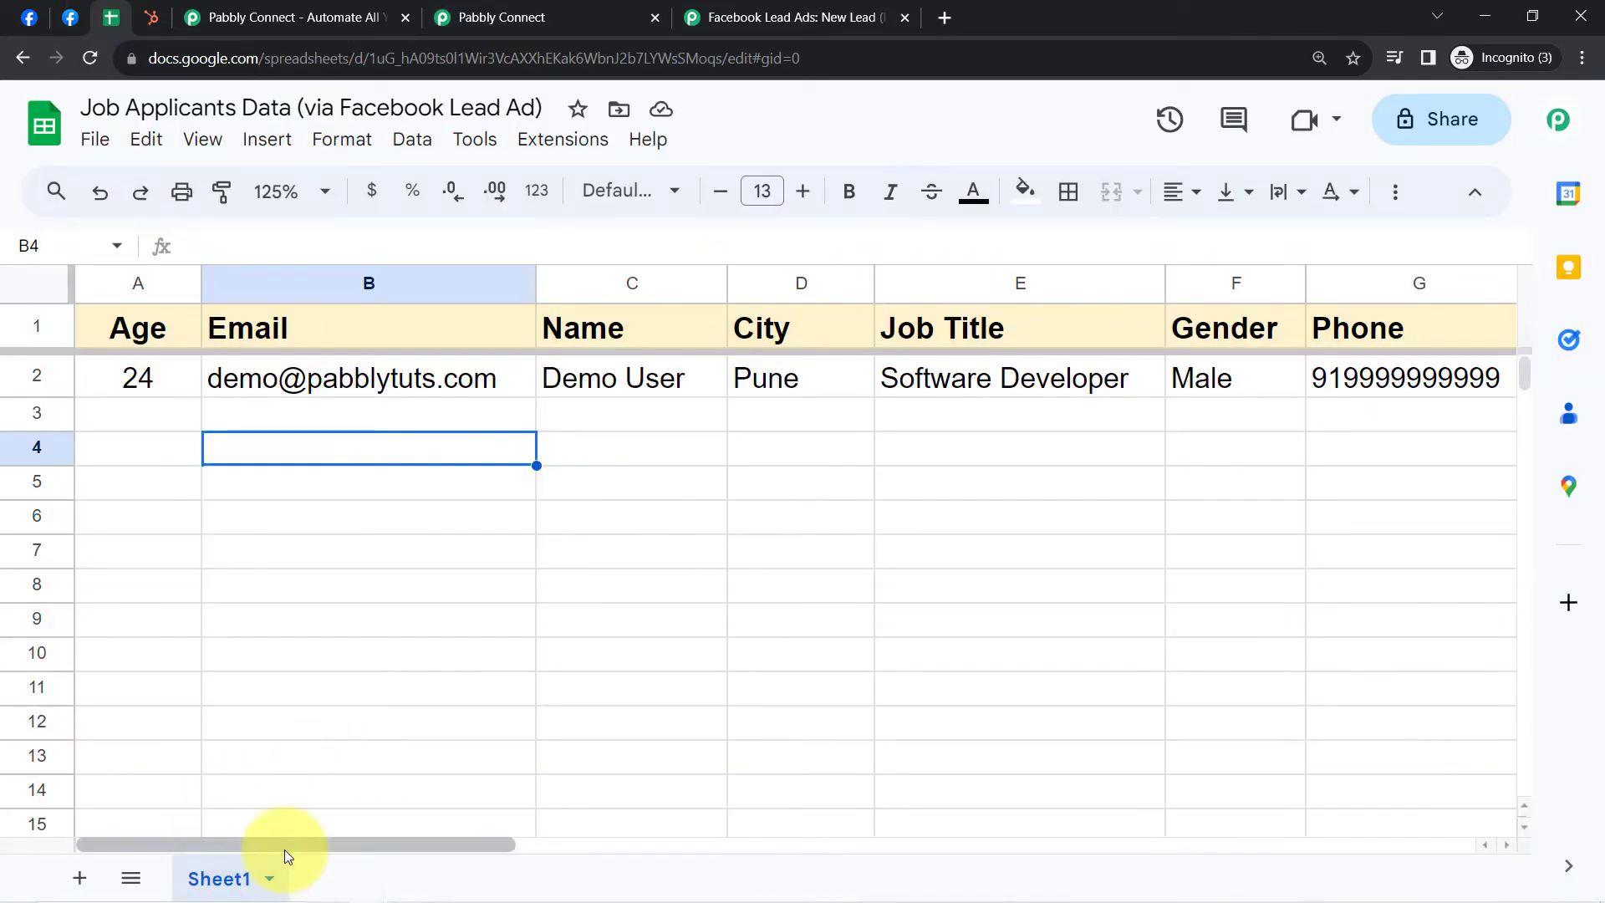
{"action": "left_click", "coordinate": [456, 8]}
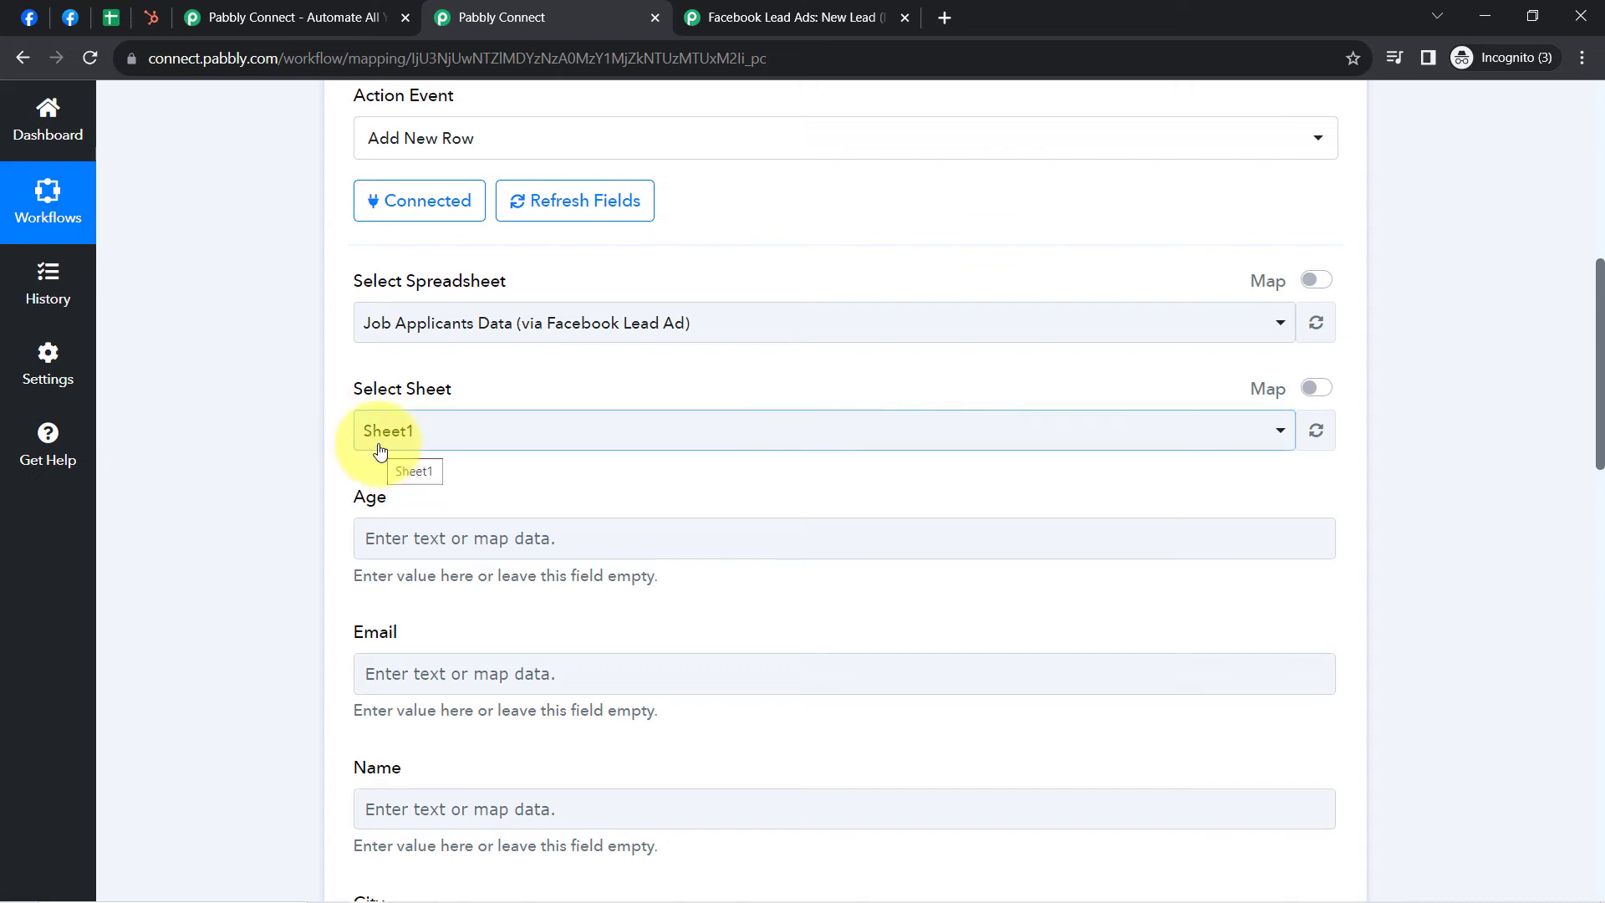
Step: Compare the column headers of the job applicants spreadsheet with the fields listed in the Google Sheets action
{"action": "left_click", "coordinate": [113, 17]}
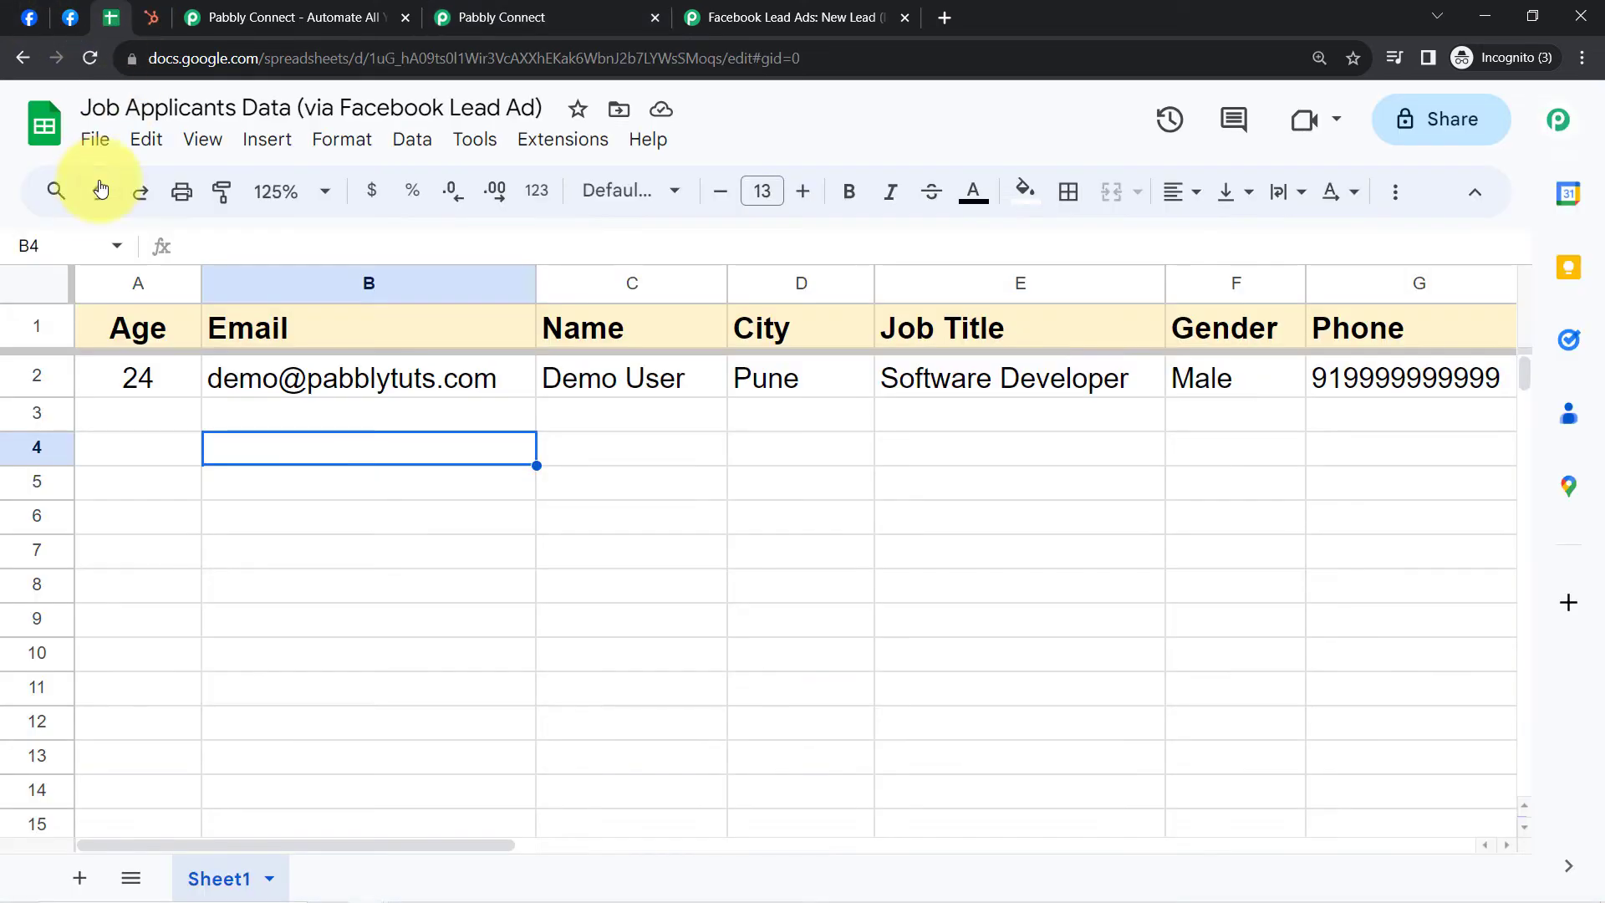
{"action": "left_click", "coordinate": [121, 282]}
{"action": "left_click", "coordinate": [368, 282]}
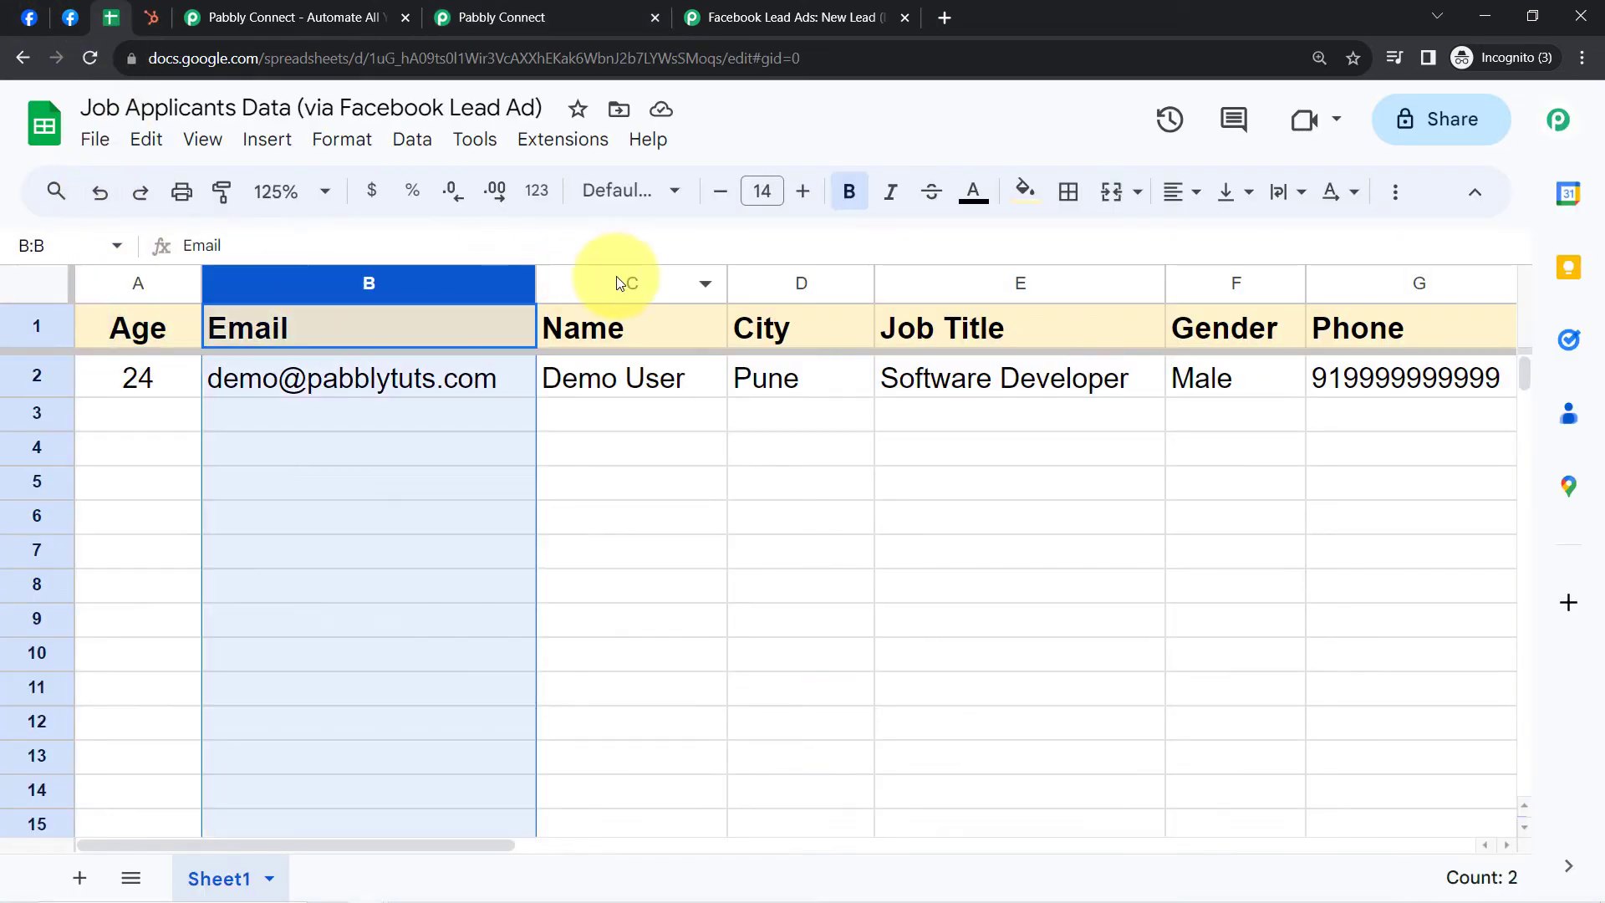
{"action": "left_click", "coordinate": [632, 283]}
{"action": "left_click", "coordinate": [778, 287]}
{"action": "left_click", "coordinate": [493, 16]}
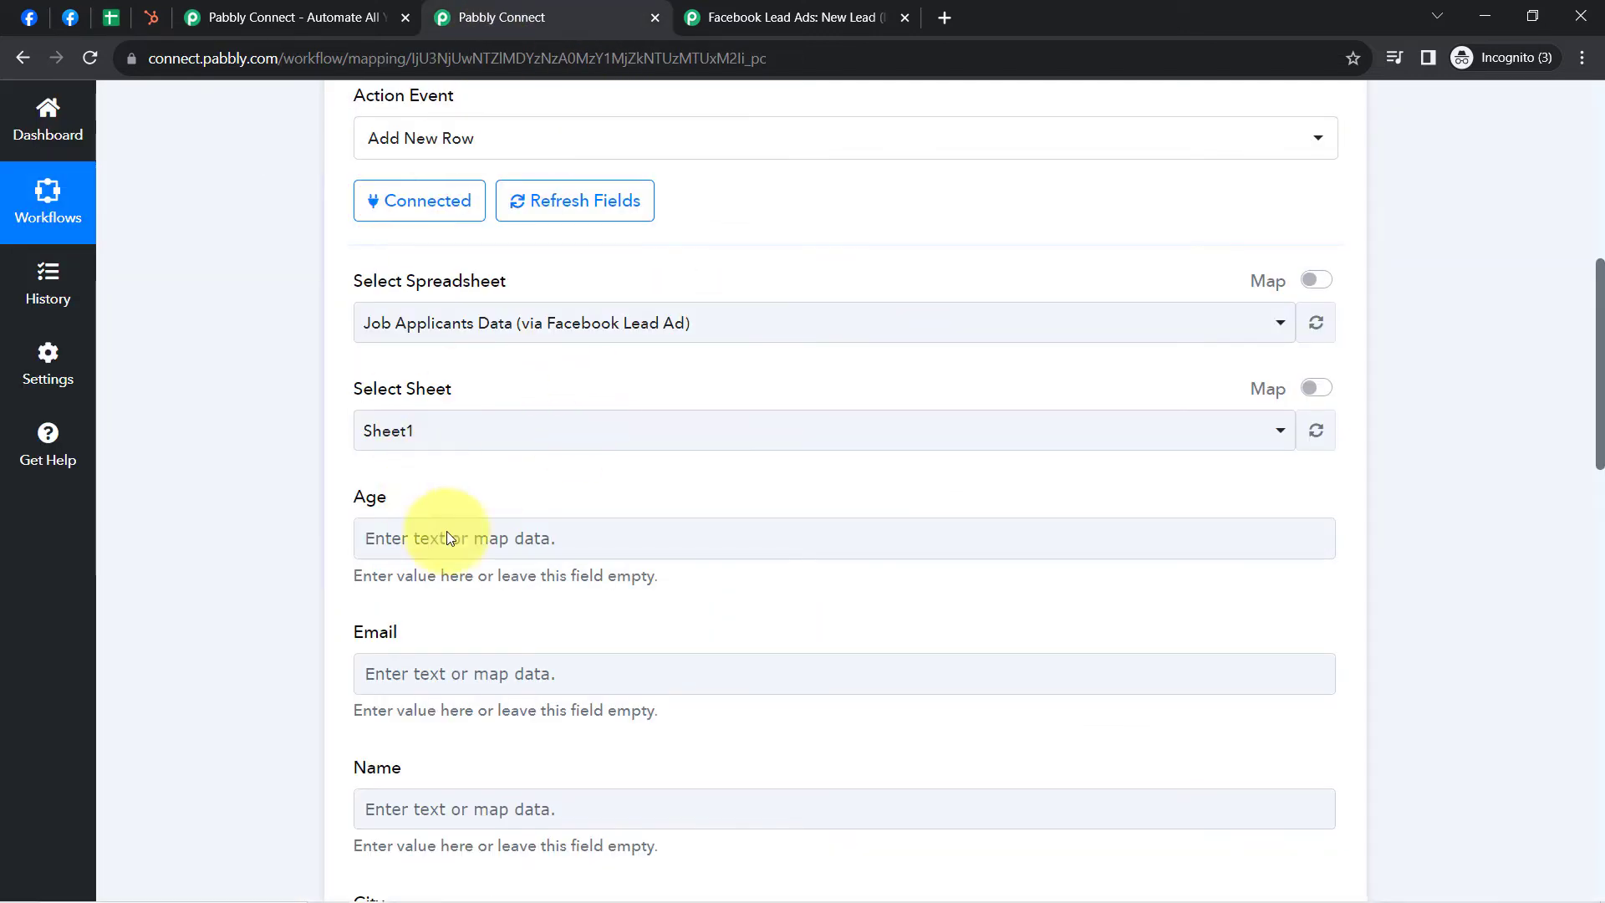
{"action": "left_click_drag", "start_coordinate": [1600, 392], "coordinate": [1600, 445]}
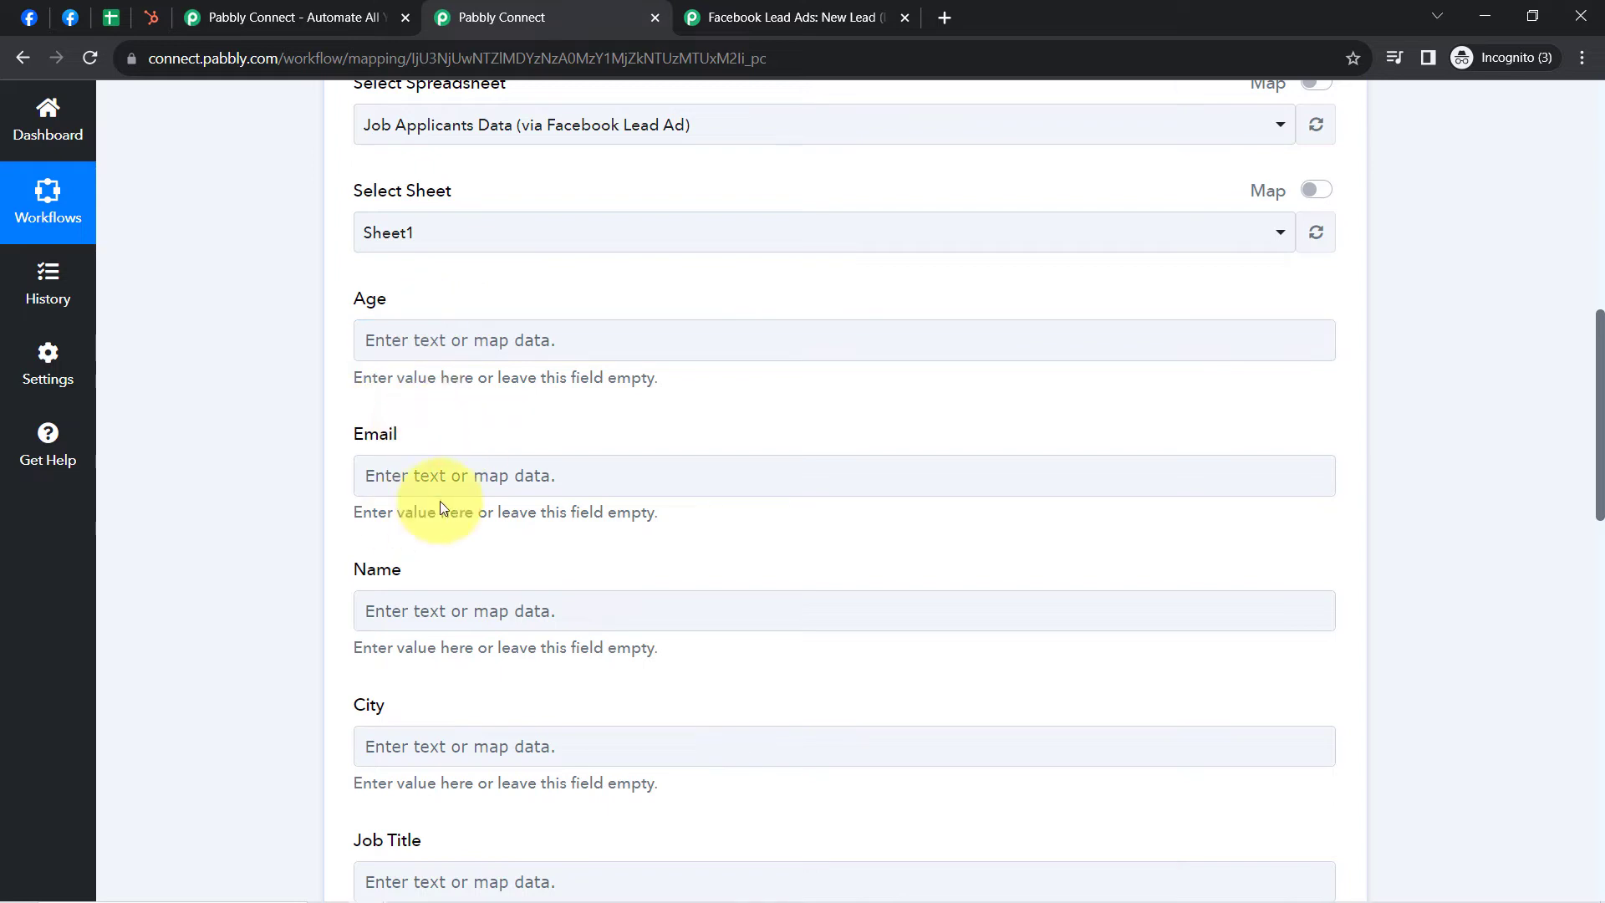
Step: Check the spreadsheet's empty row below the existing applicant entry and return to the workflow
{"action": "left_click", "coordinate": [110, 17]}
{"action": "left_click_drag", "start_coordinate": [167, 413], "coordinate": [1147, 427]}
{"action": "left_click", "coordinate": [698, 553]}
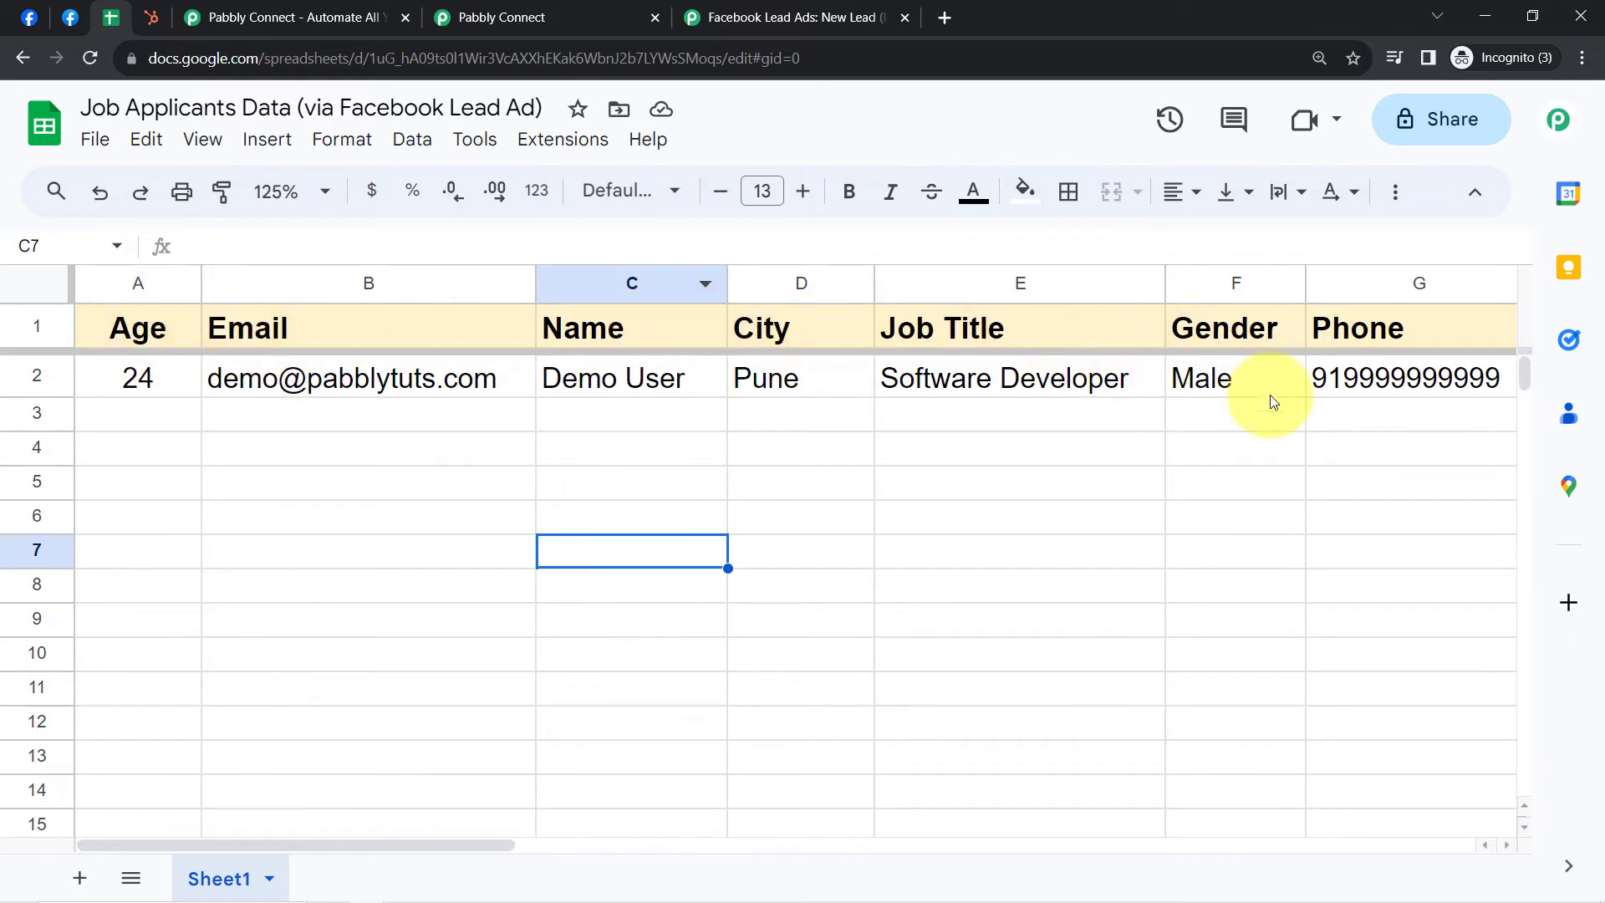
{"action": "left_click", "coordinate": [496, 8]}
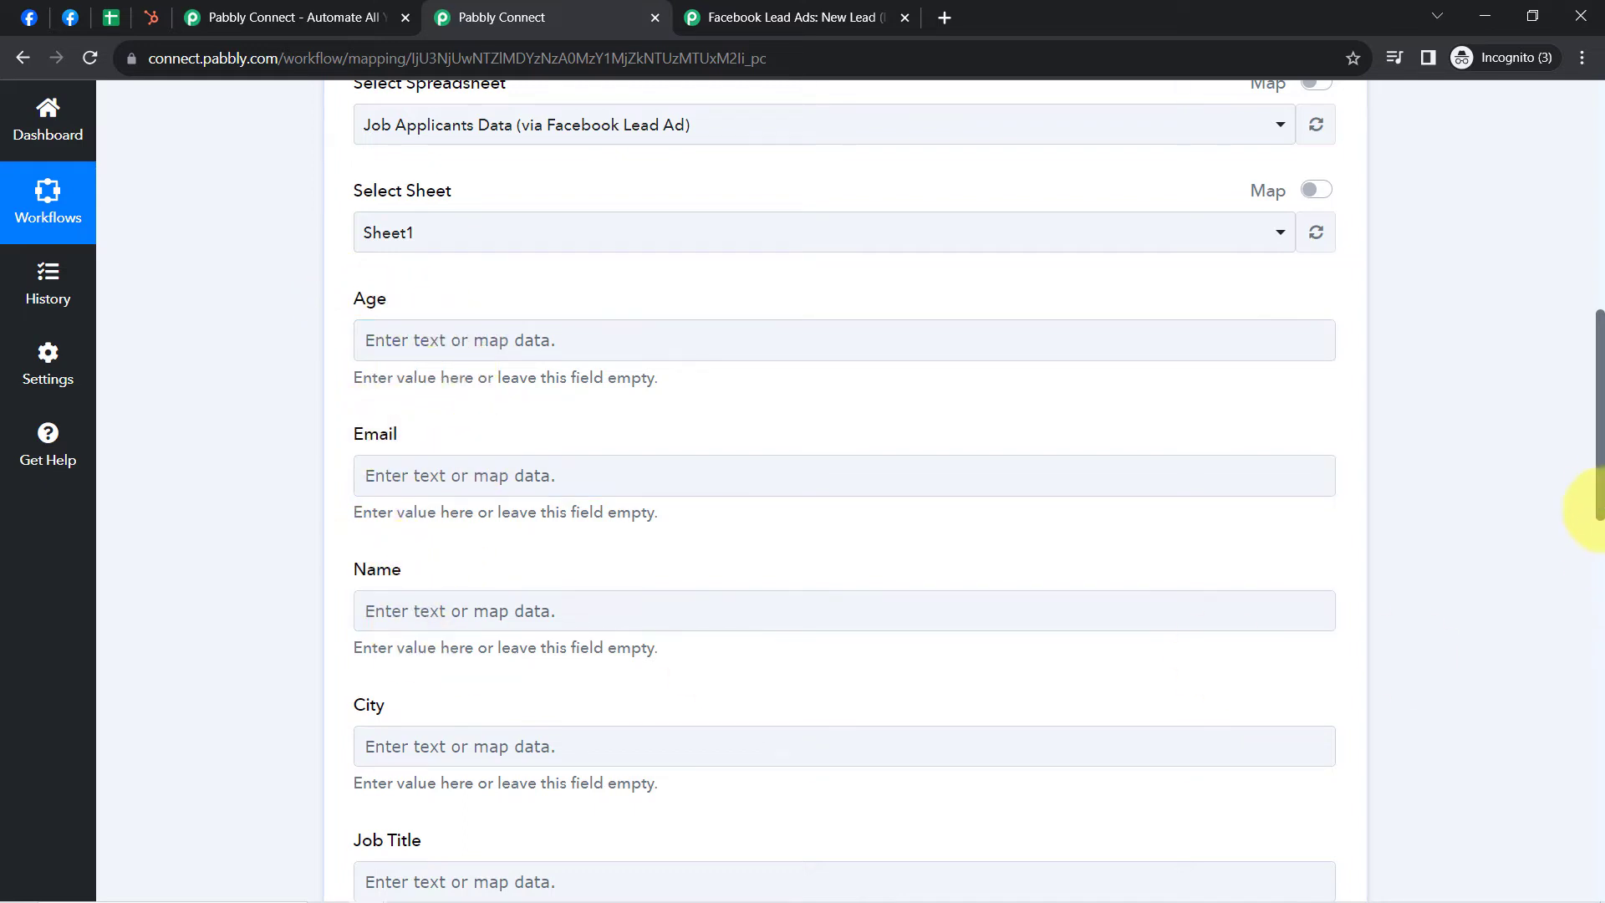
Step: Review the action's column fields and the lead data captured in the Facebook Lead Ads trigger response
{"action": "scroll", "coordinate": [1601, 483], "scroll_direction": "down", "scroll_amount": 3}
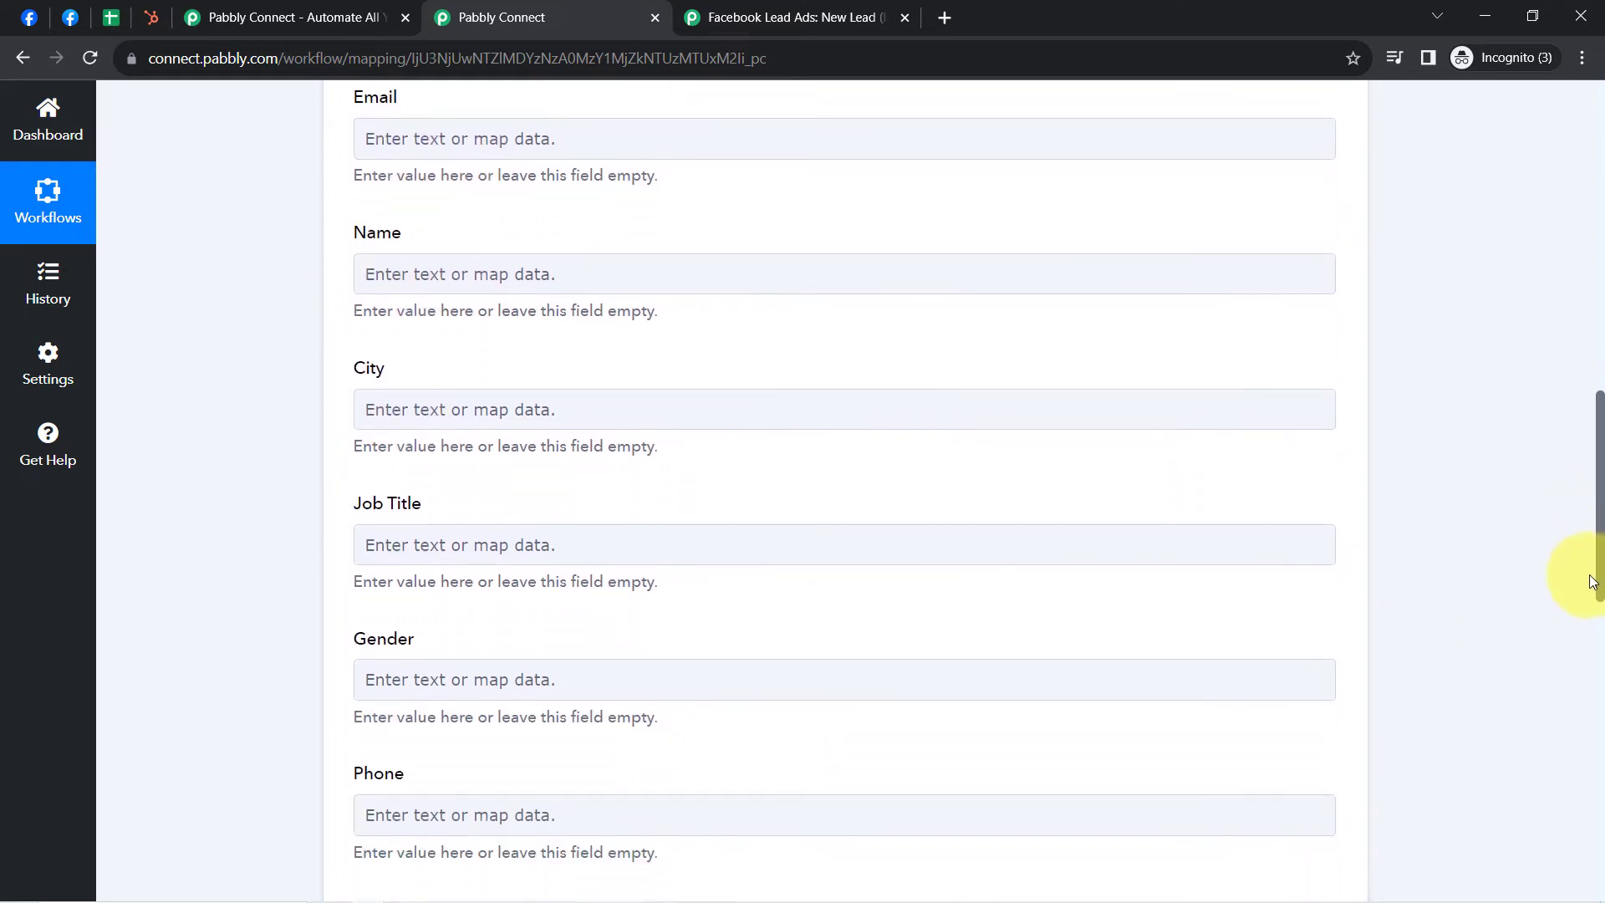
{"action": "scroll", "coordinate": [1586, 541], "scroll_direction": "up", "scroll_amount": 5}
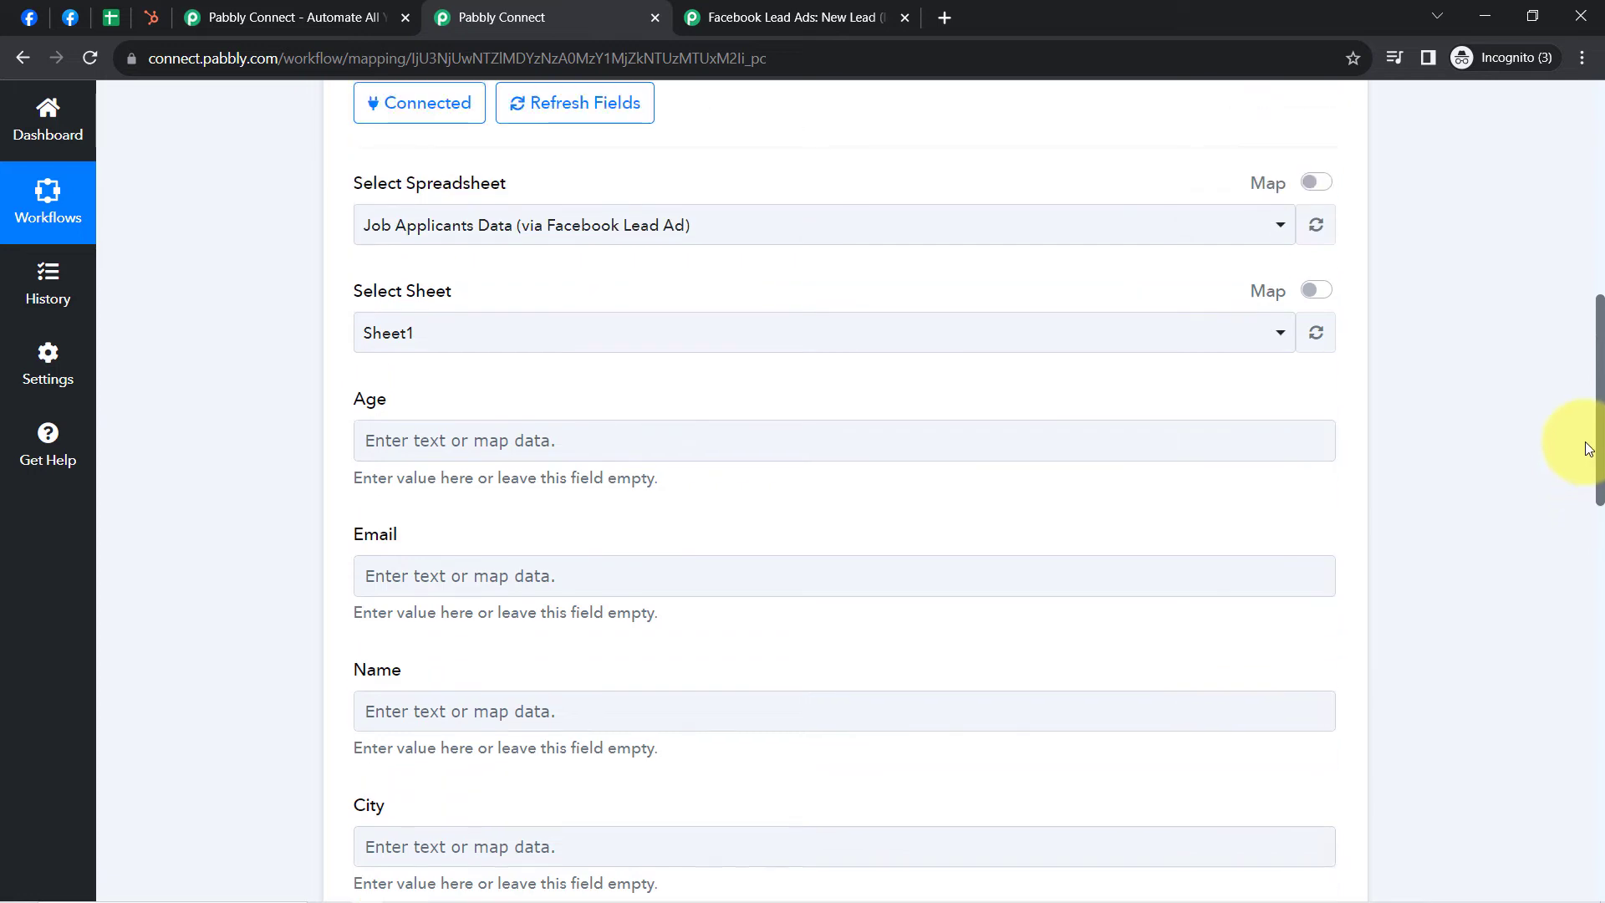
{"action": "scroll", "coordinate": [1589, 434], "scroll_direction": "down", "scroll_amount": 2}
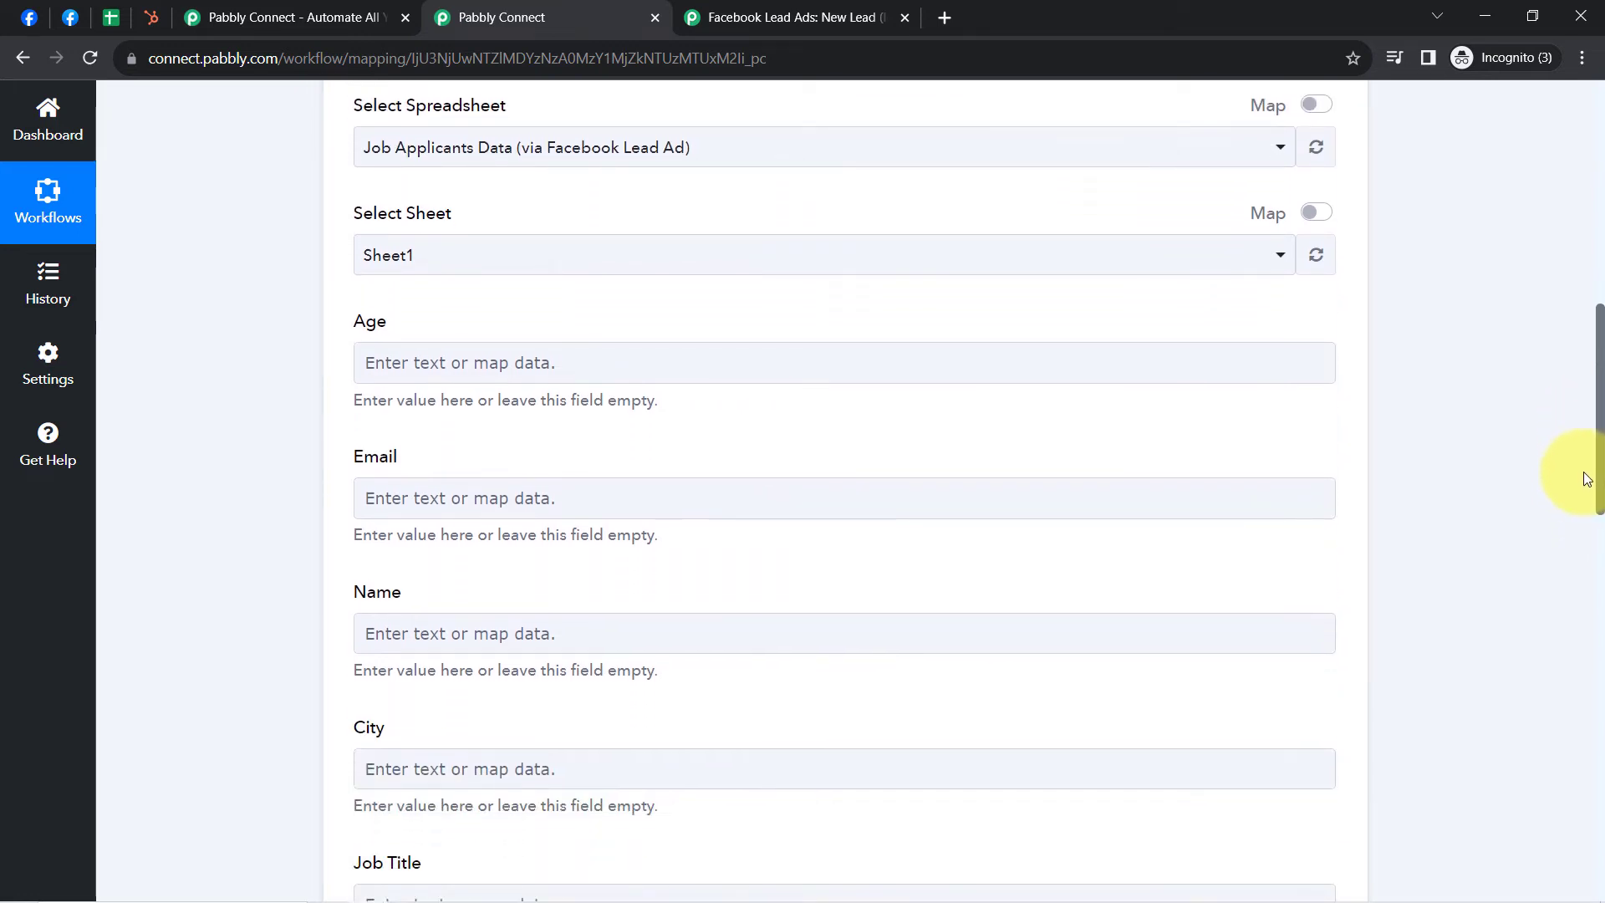
{"action": "scroll", "coordinate": [1587, 479], "scroll_direction": "up", "scroll_amount": 9}
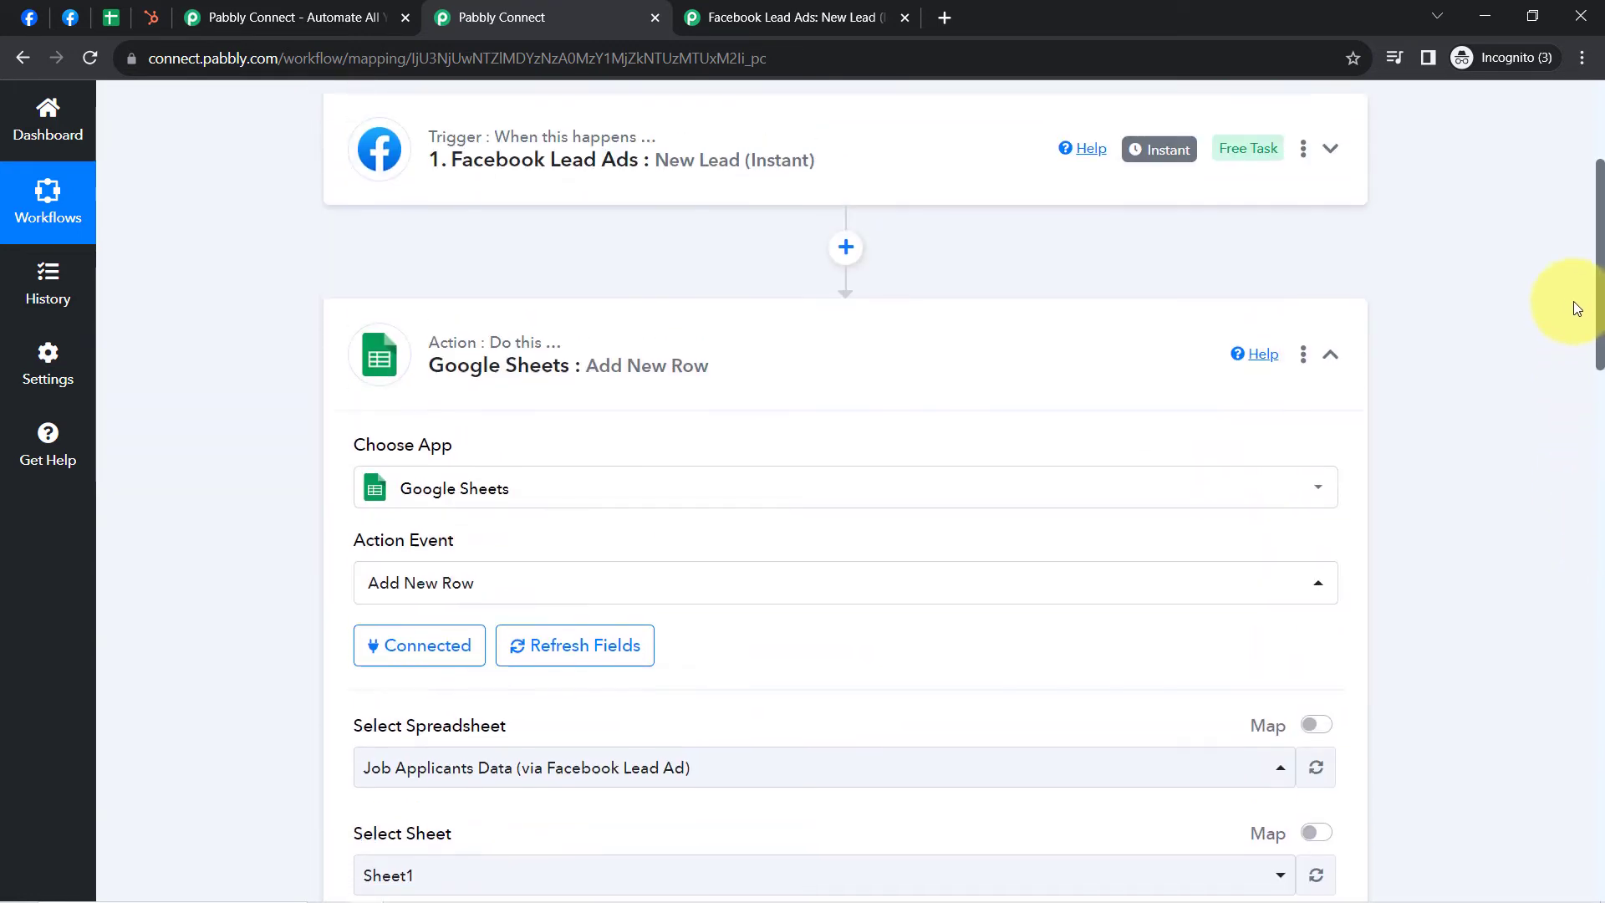
{"action": "left_click", "coordinate": [575, 255]}
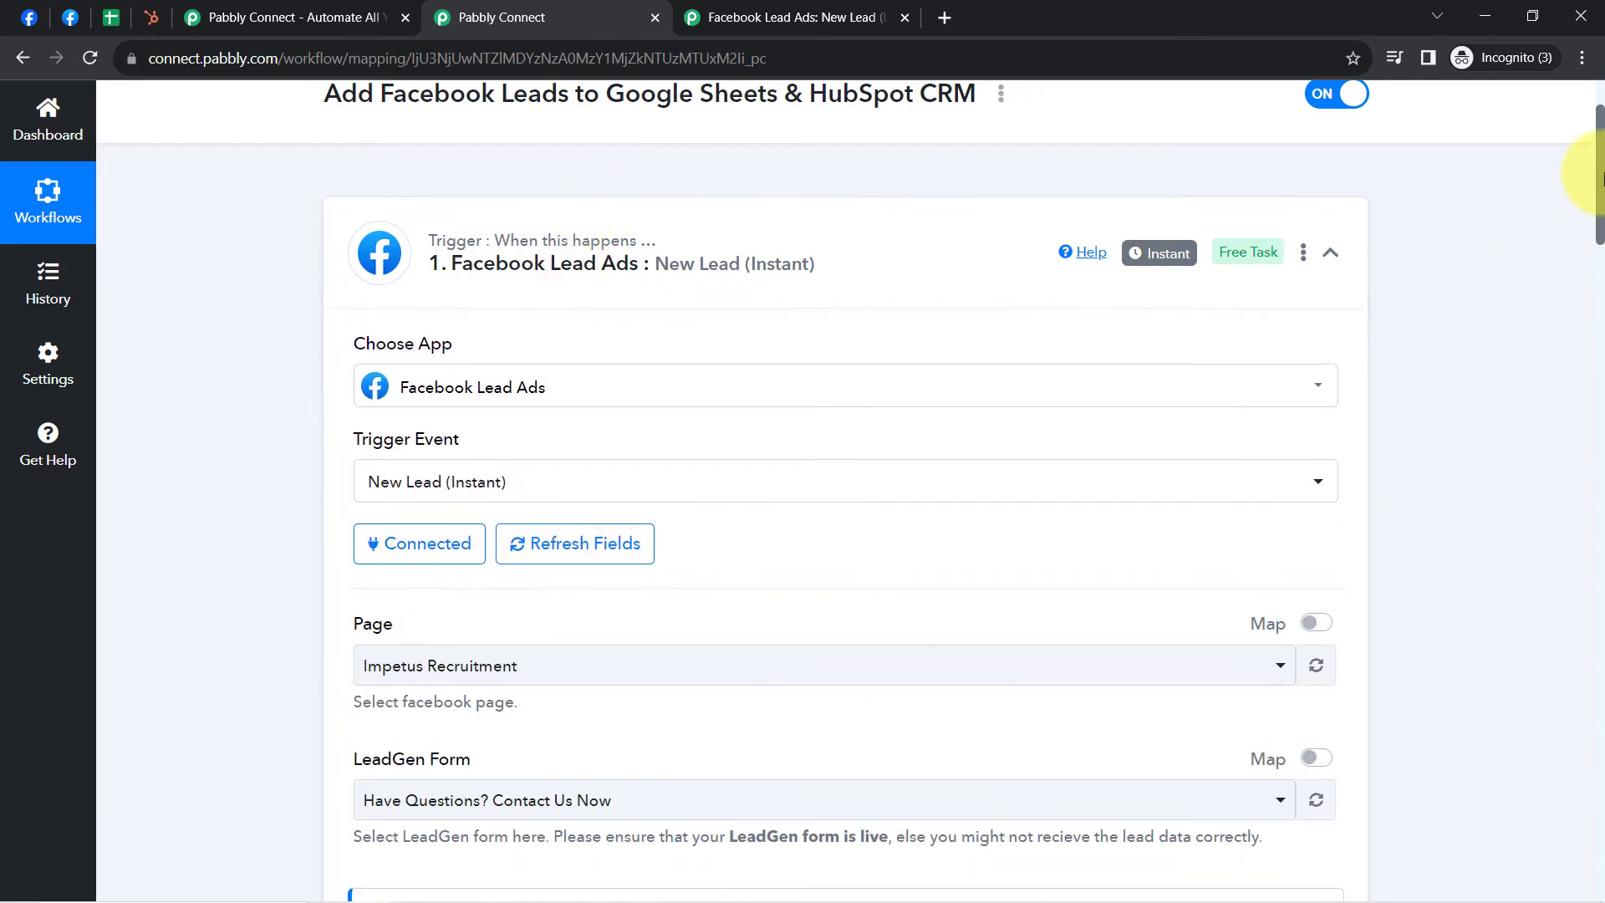
{"action": "left_click_drag", "start_coordinate": [1601, 178], "coordinate": [1586, 358]}
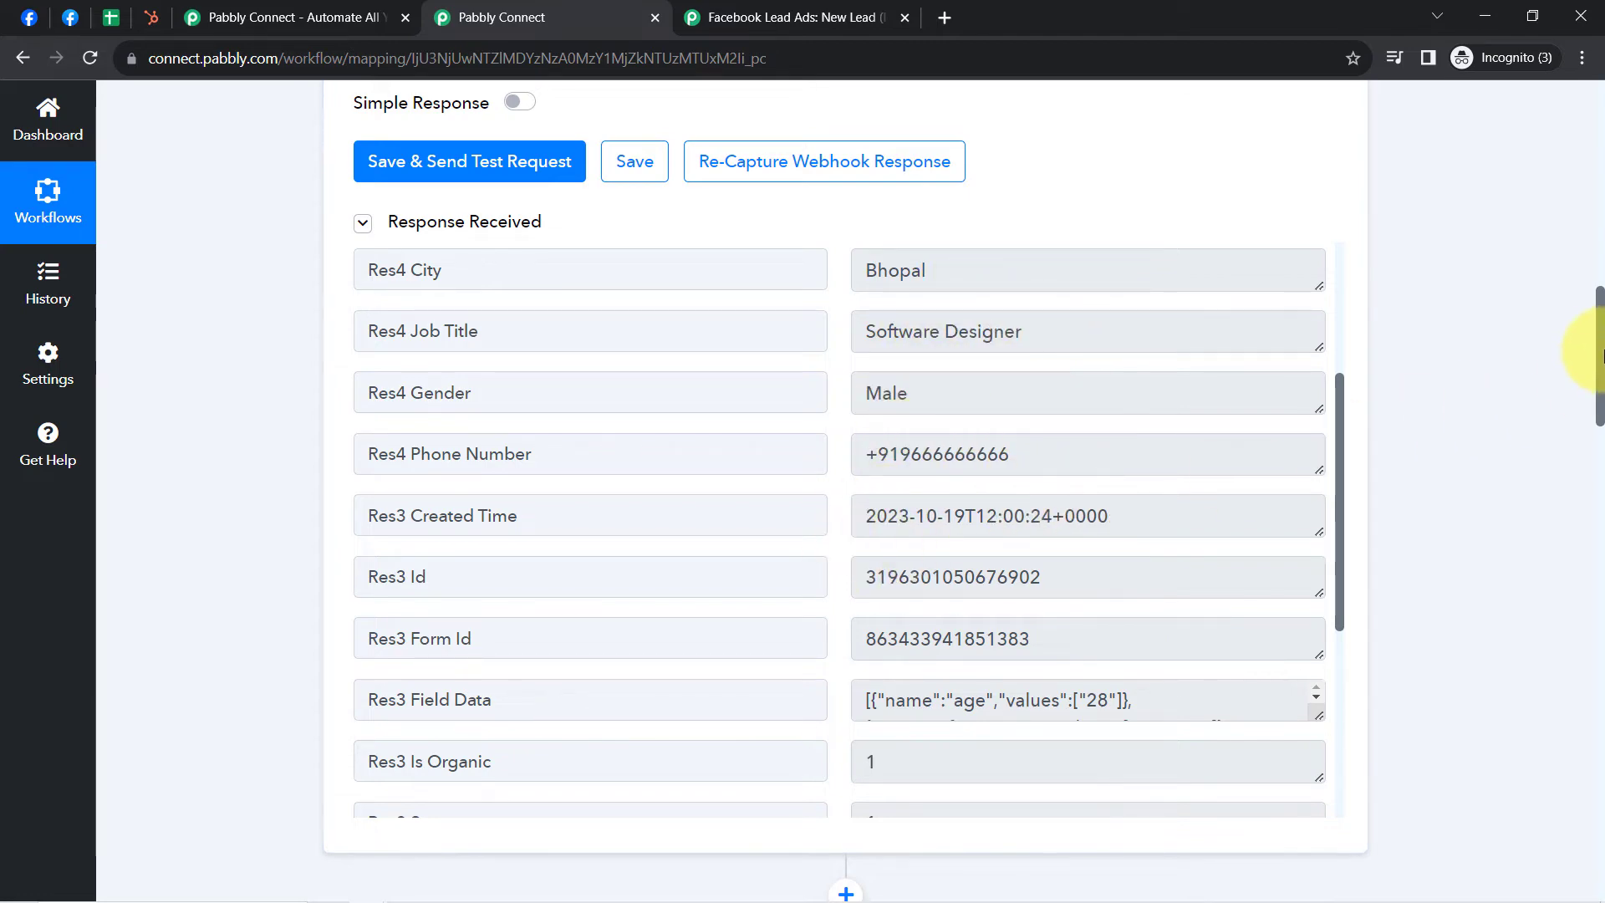
{"action": "left_click_drag", "start_coordinate": [1601, 355], "coordinate": [1587, 589]}
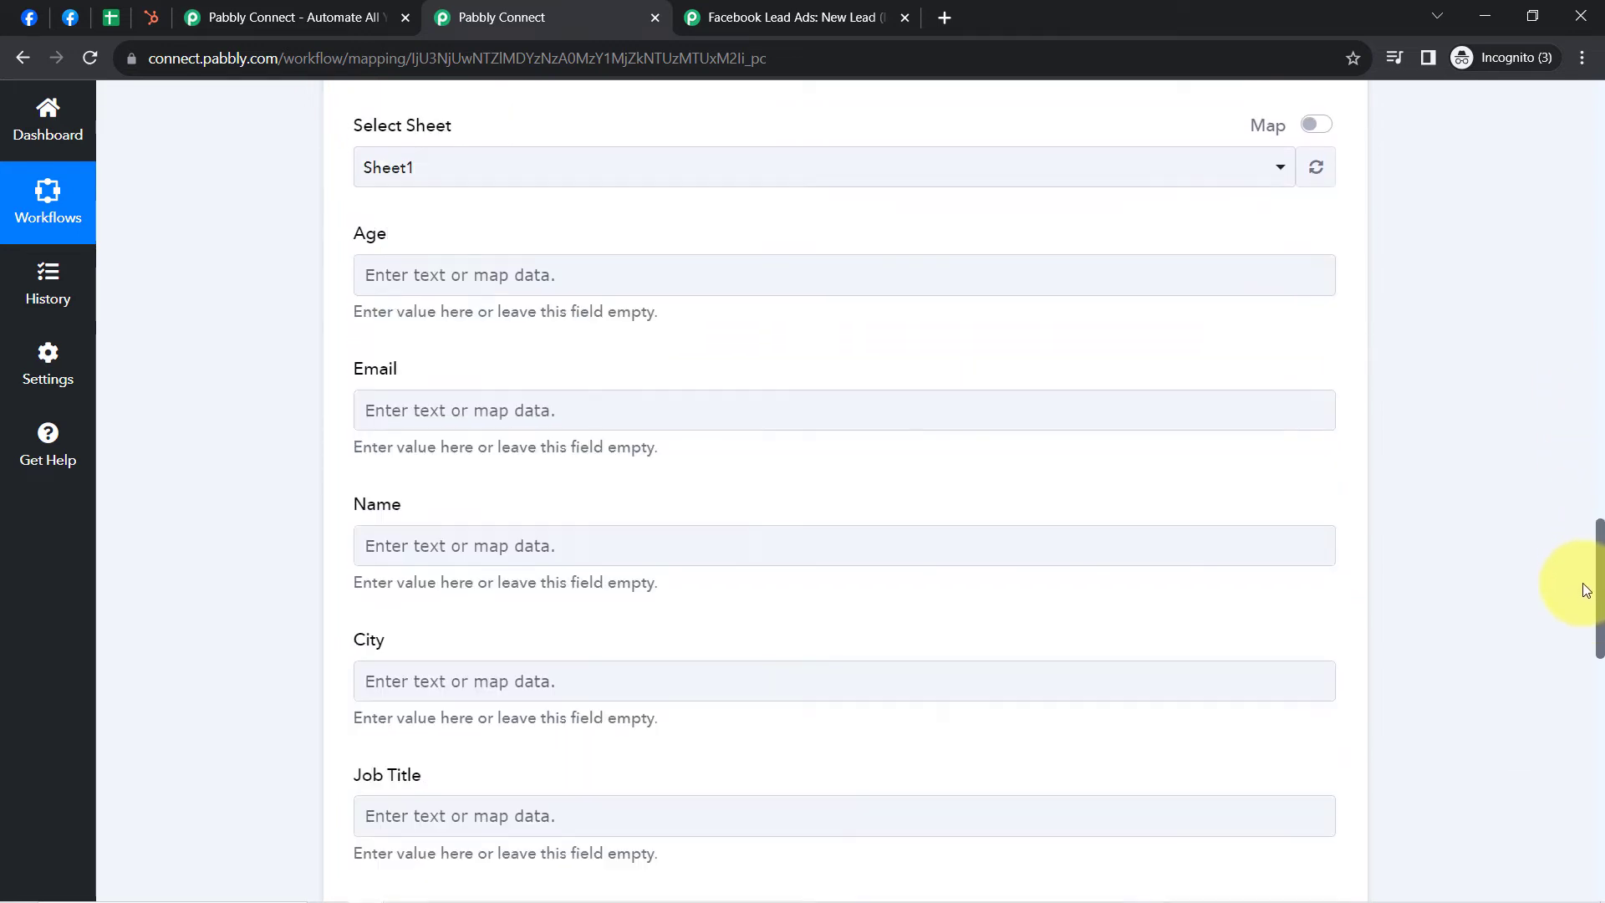
Step: Map the Age field of the Google Sheets action to Res4 Age from the Facebook Lead Ads step
{"action": "left_click", "coordinate": [533, 274]}
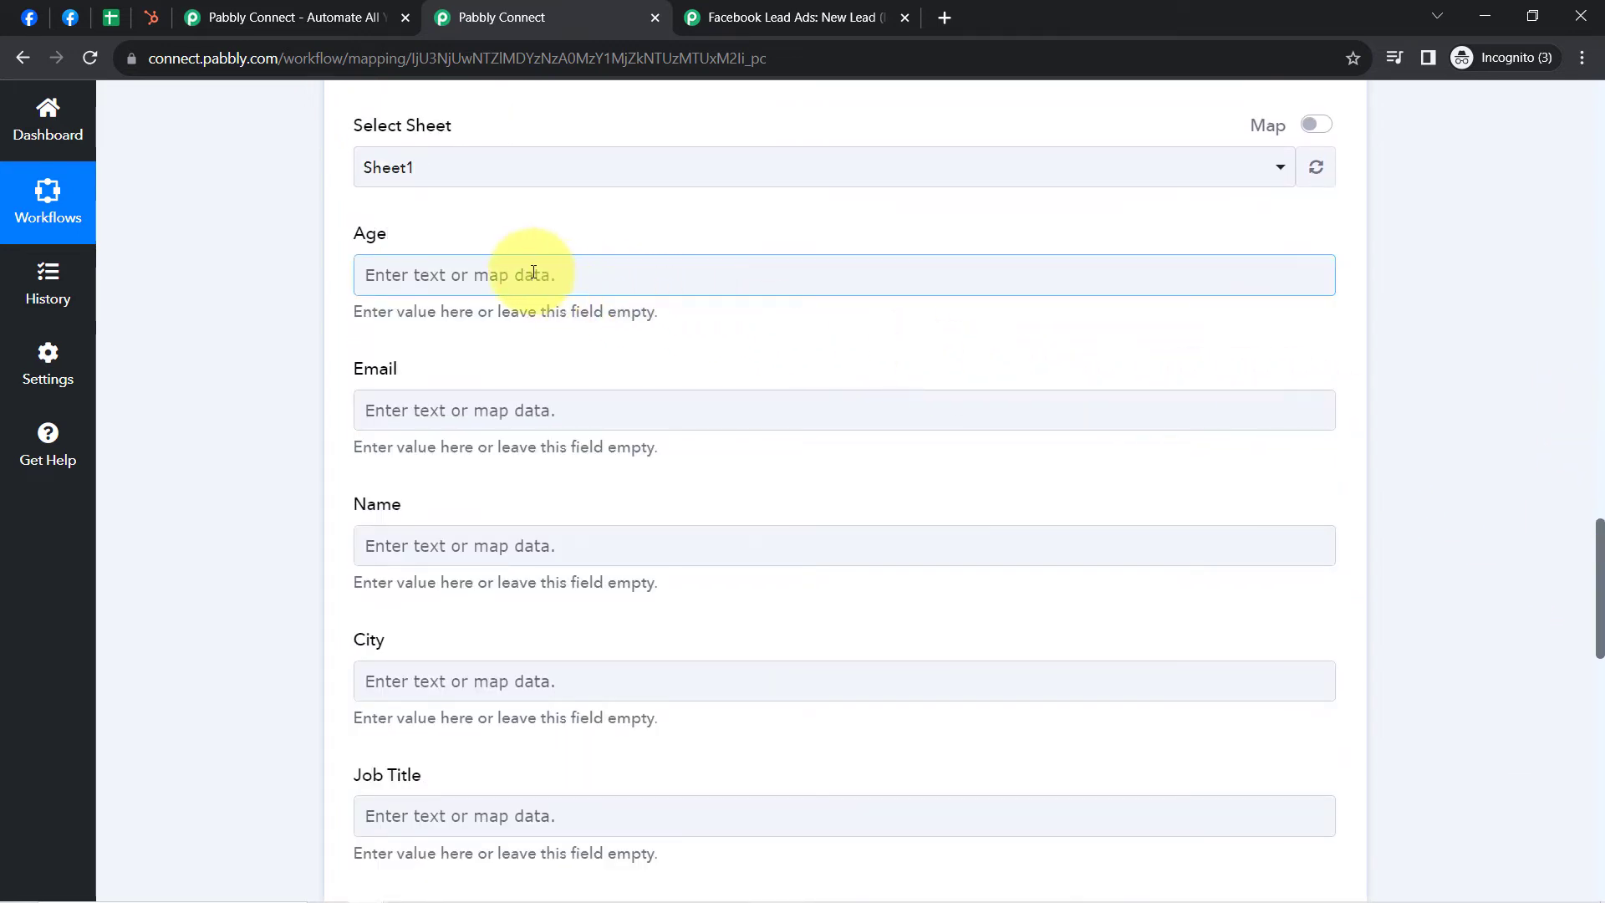
{"action": "left_click", "coordinate": [463, 273]}
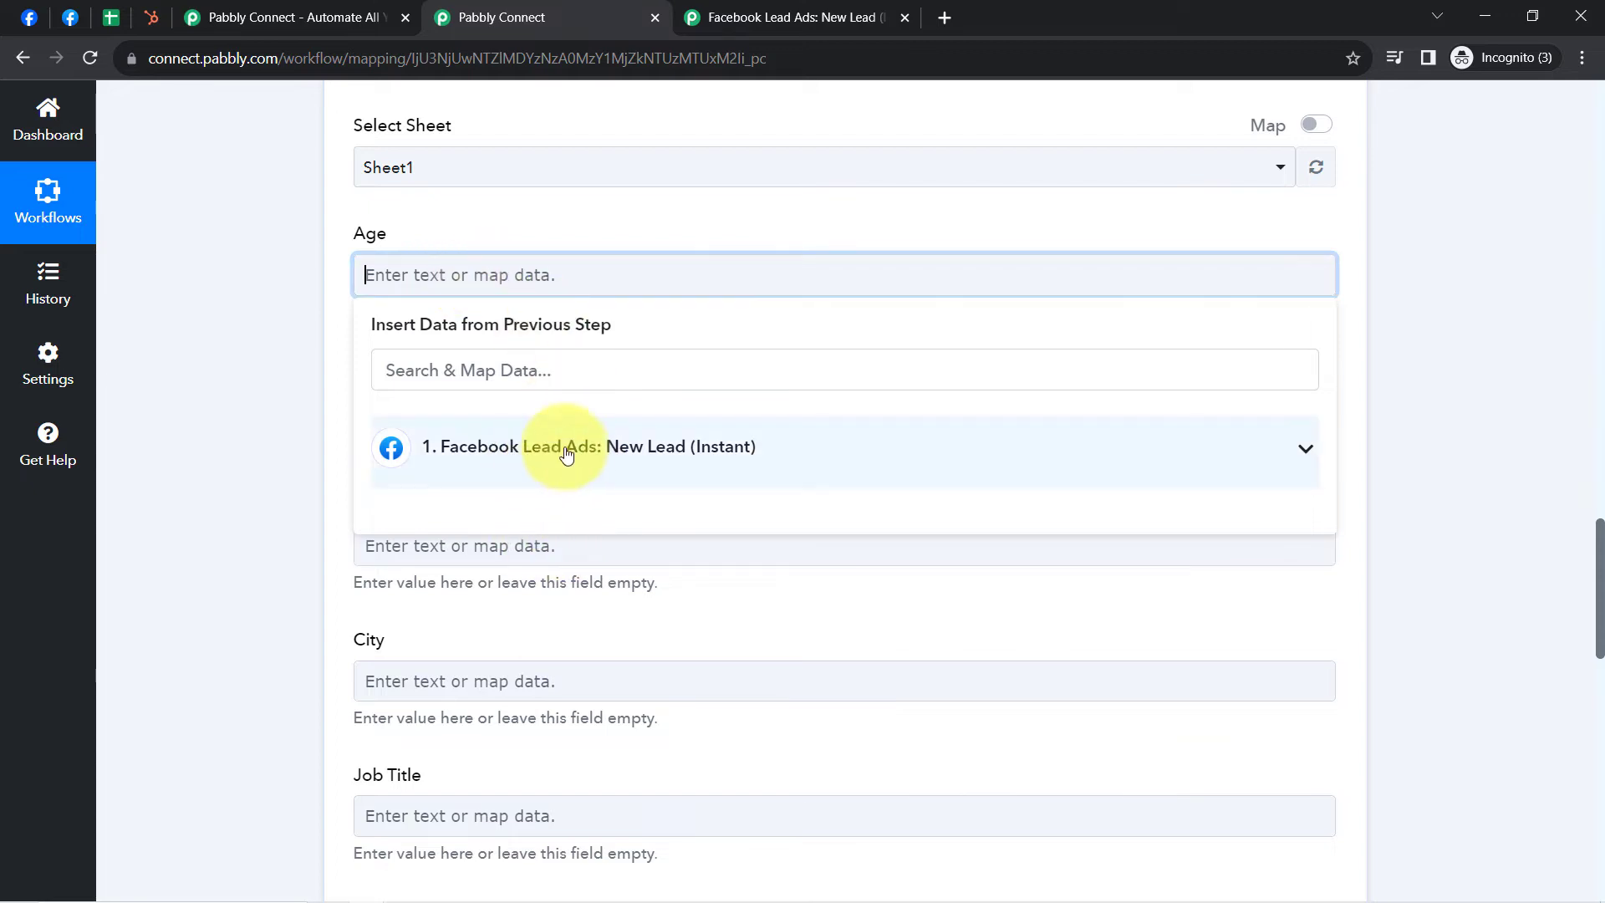
{"action": "left_click", "coordinate": [532, 416]}
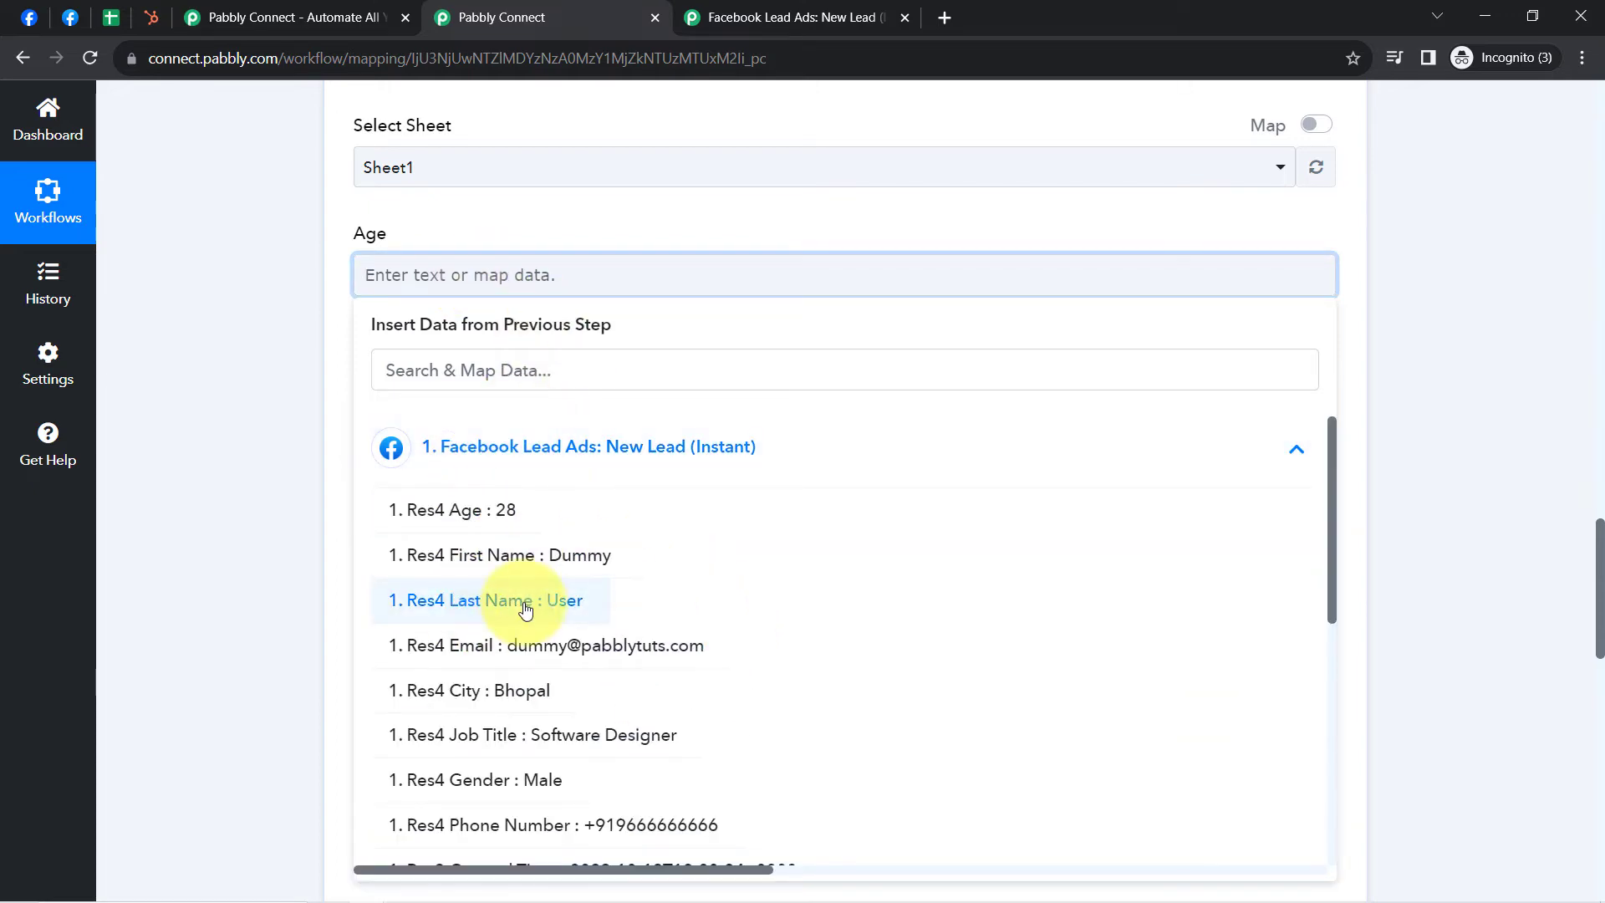
{"action": "left_click", "coordinate": [465, 512]}
{"action": "left_click", "coordinate": [276, 398]}
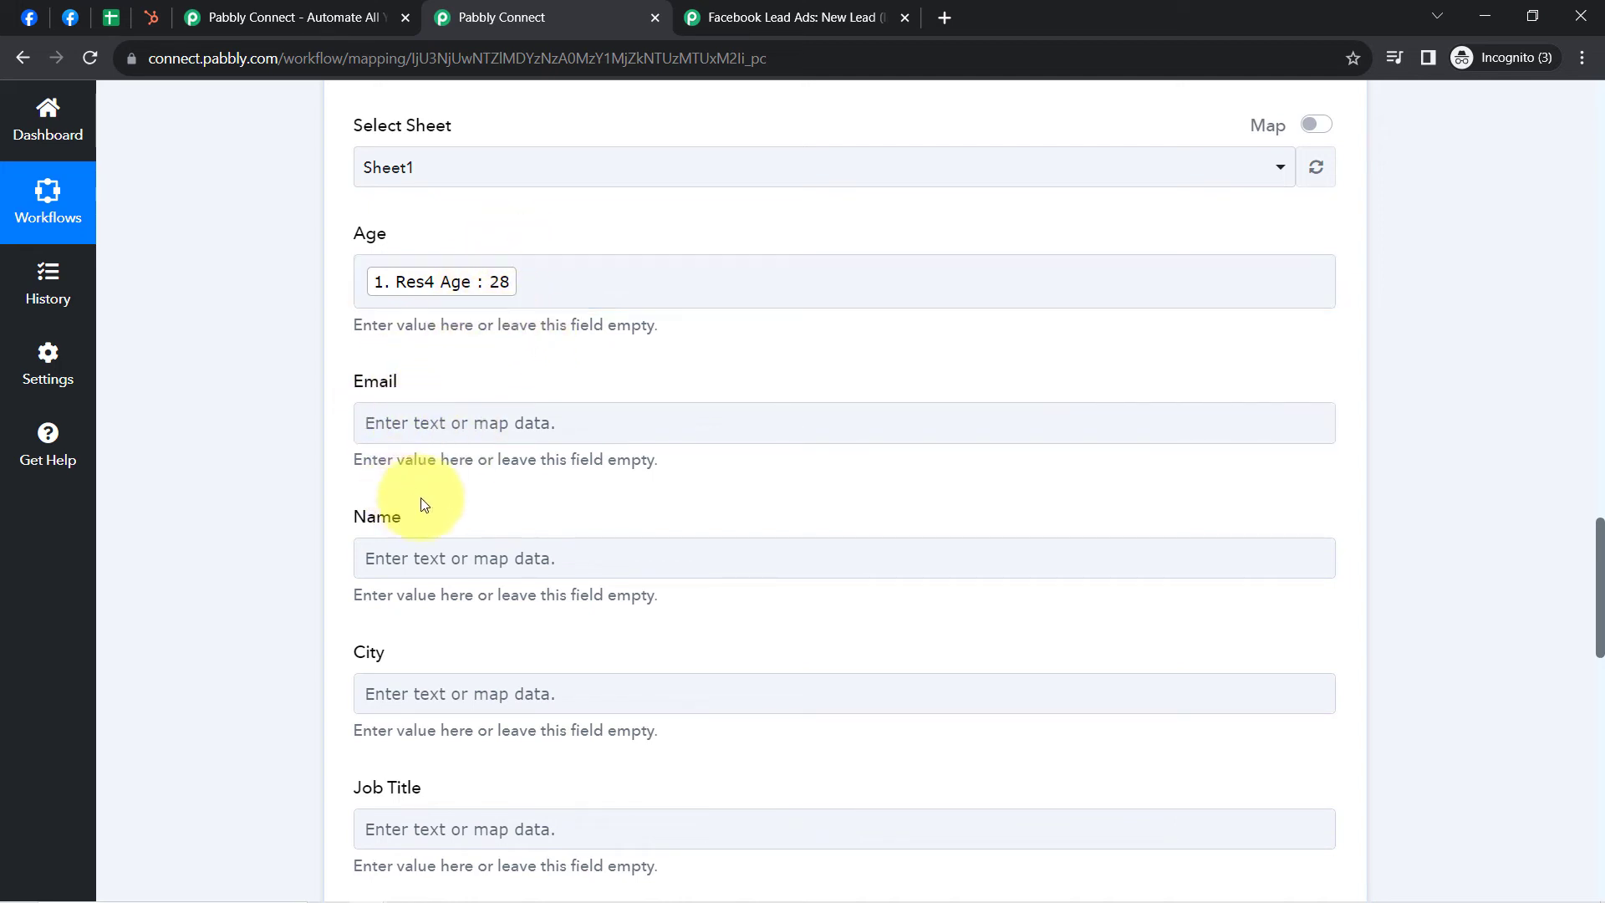
Step: Map the Email field to Res4 Email from the Facebook Lead Ads step
{"action": "left_click", "coordinate": [408, 439]}
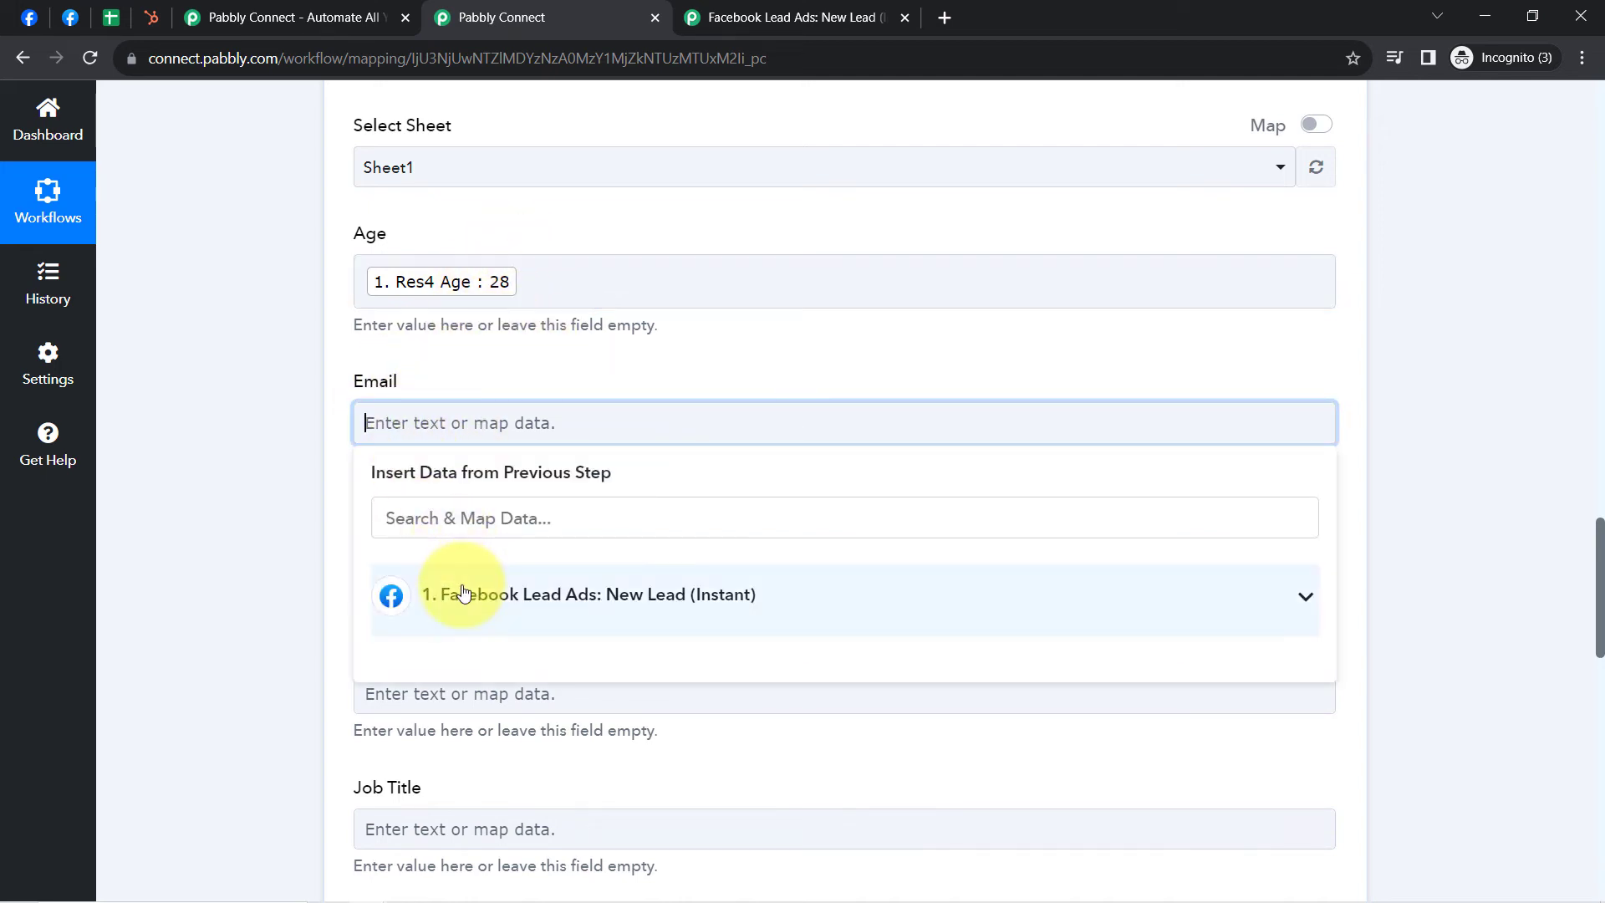
{"action": "left_click", "coordinate": [437, 593]}
{"action": "left_click", "coordinate": [535, 794]}
{"action": "left_click", "coordinate": [199, 490]}
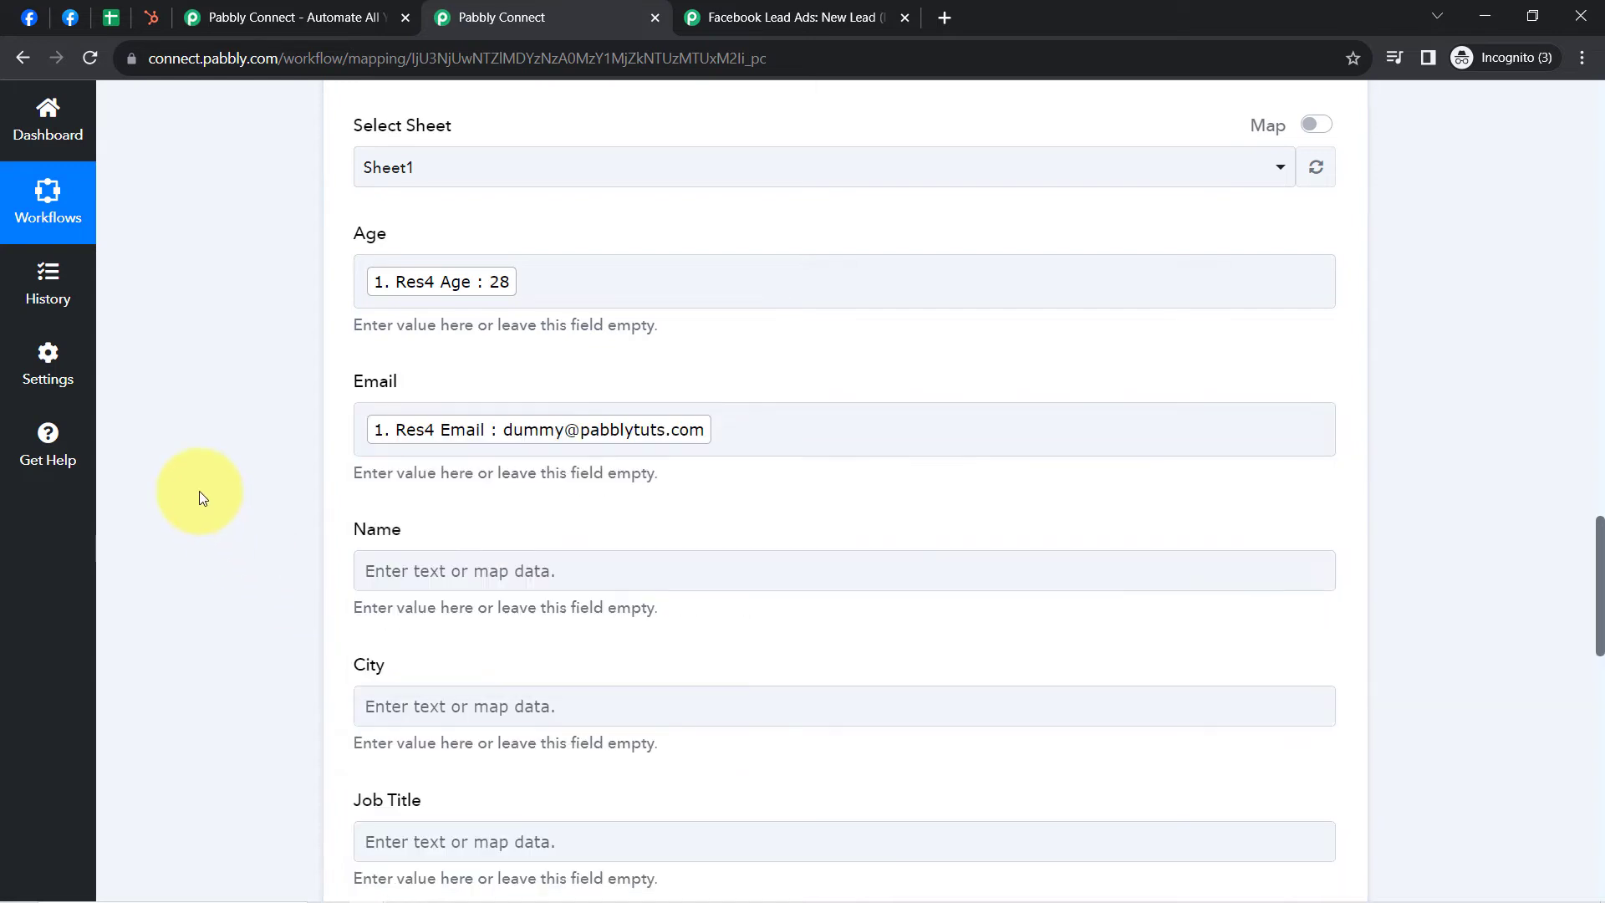
Step: Map the Name field to Res4 First Name from the Facebook Lead Ads step
{"action": "left_click", "coordinate": [374, 570]}
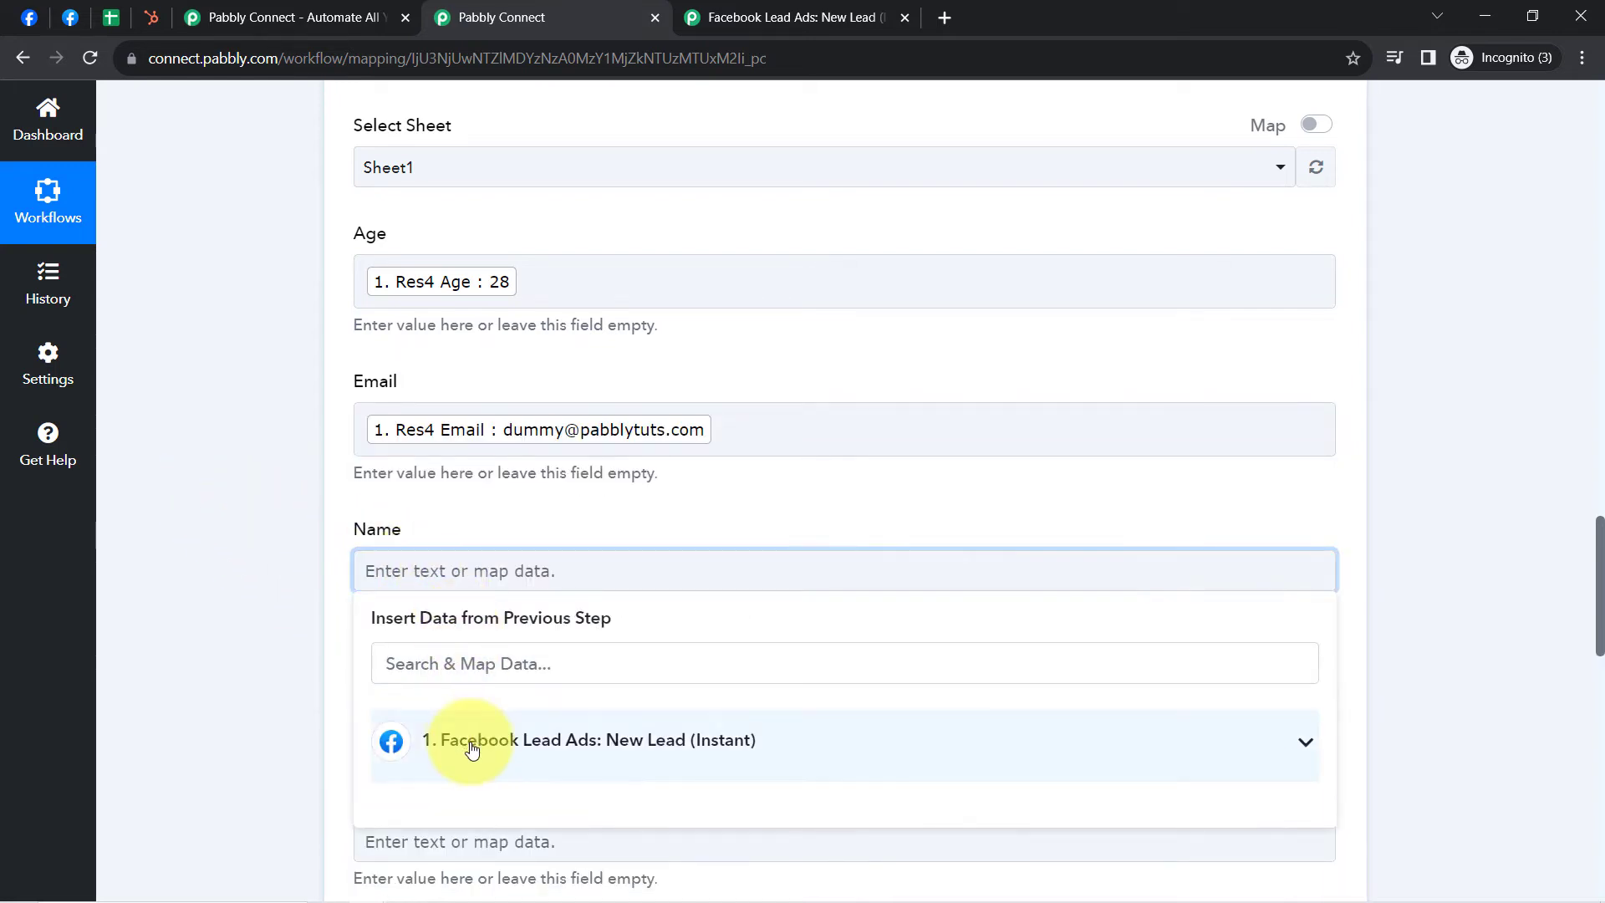
{"action": "left_click", "coordinate": [471, 744]}
{"action": "left_click", "coordinate": [566, 848]}
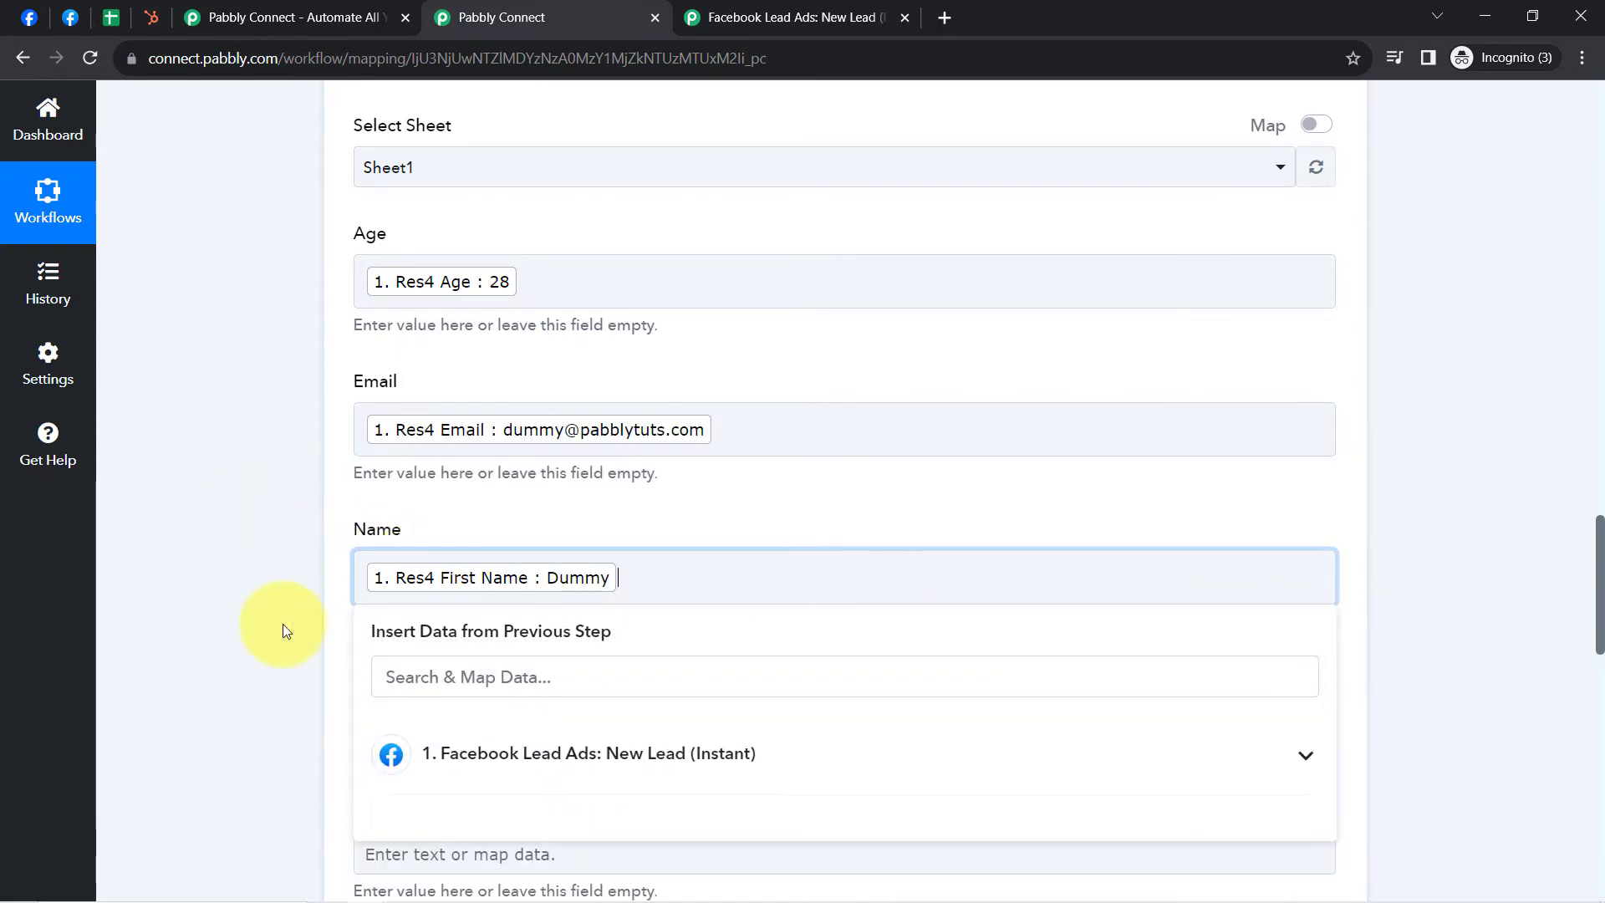
{"action": "left_click", "coordinate": [283, 624]}
Step: Add Res4 Last Name after the mapped first name in the Name field
{"action": "left_click", "coordinate": [662, 577]}
{"action": "scroll", "coordinate": [662, 576], "scroll_direction": "down", "scroll_amount": 8}
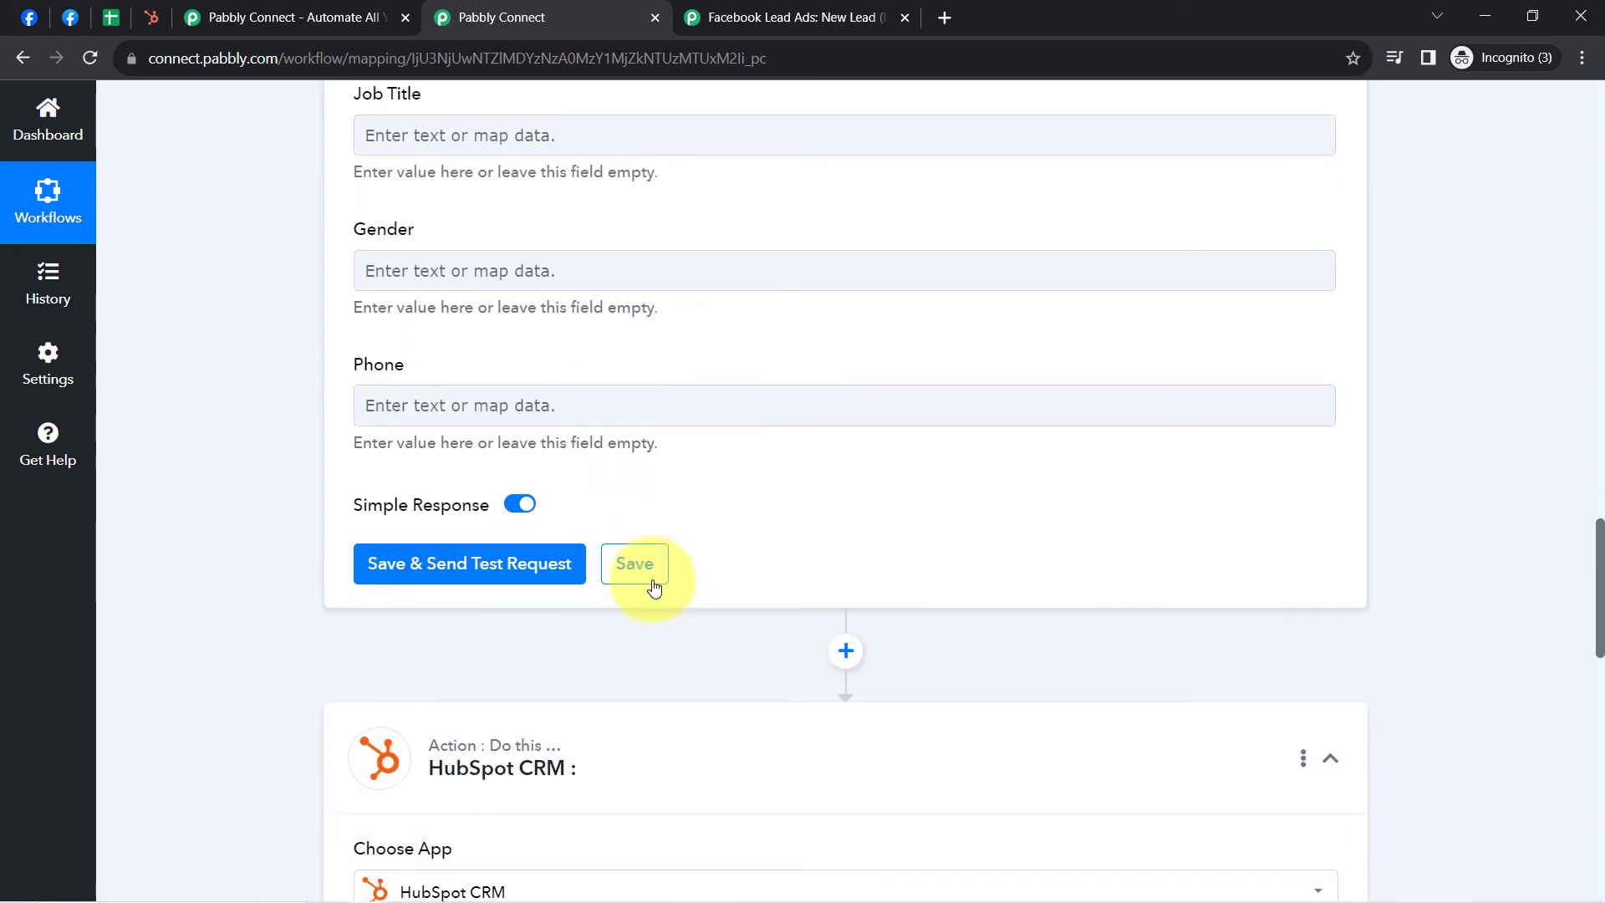
{"action": "scroll", "coordinate": [1597, 652], "scroll_direction": "up", "scroll_amount": 1}
{"action": "scroll", "coordinate": [1597, 652], "scroll_direction": "up", "scroll_amount": 5}
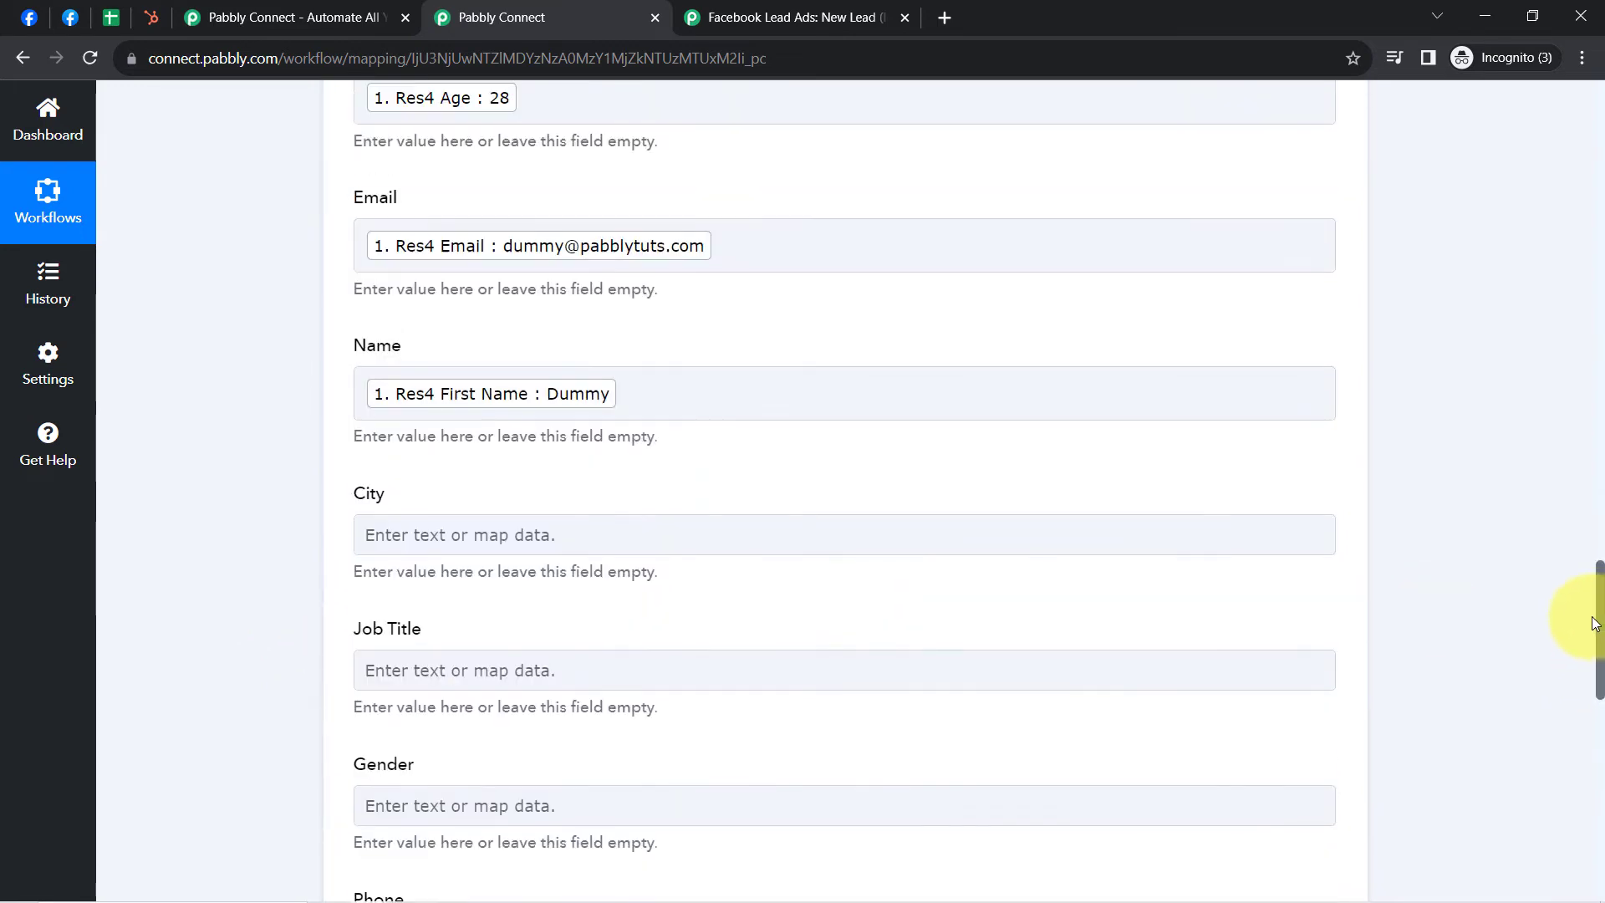
{"action": "left_click", "coordinate": [654, 330]}
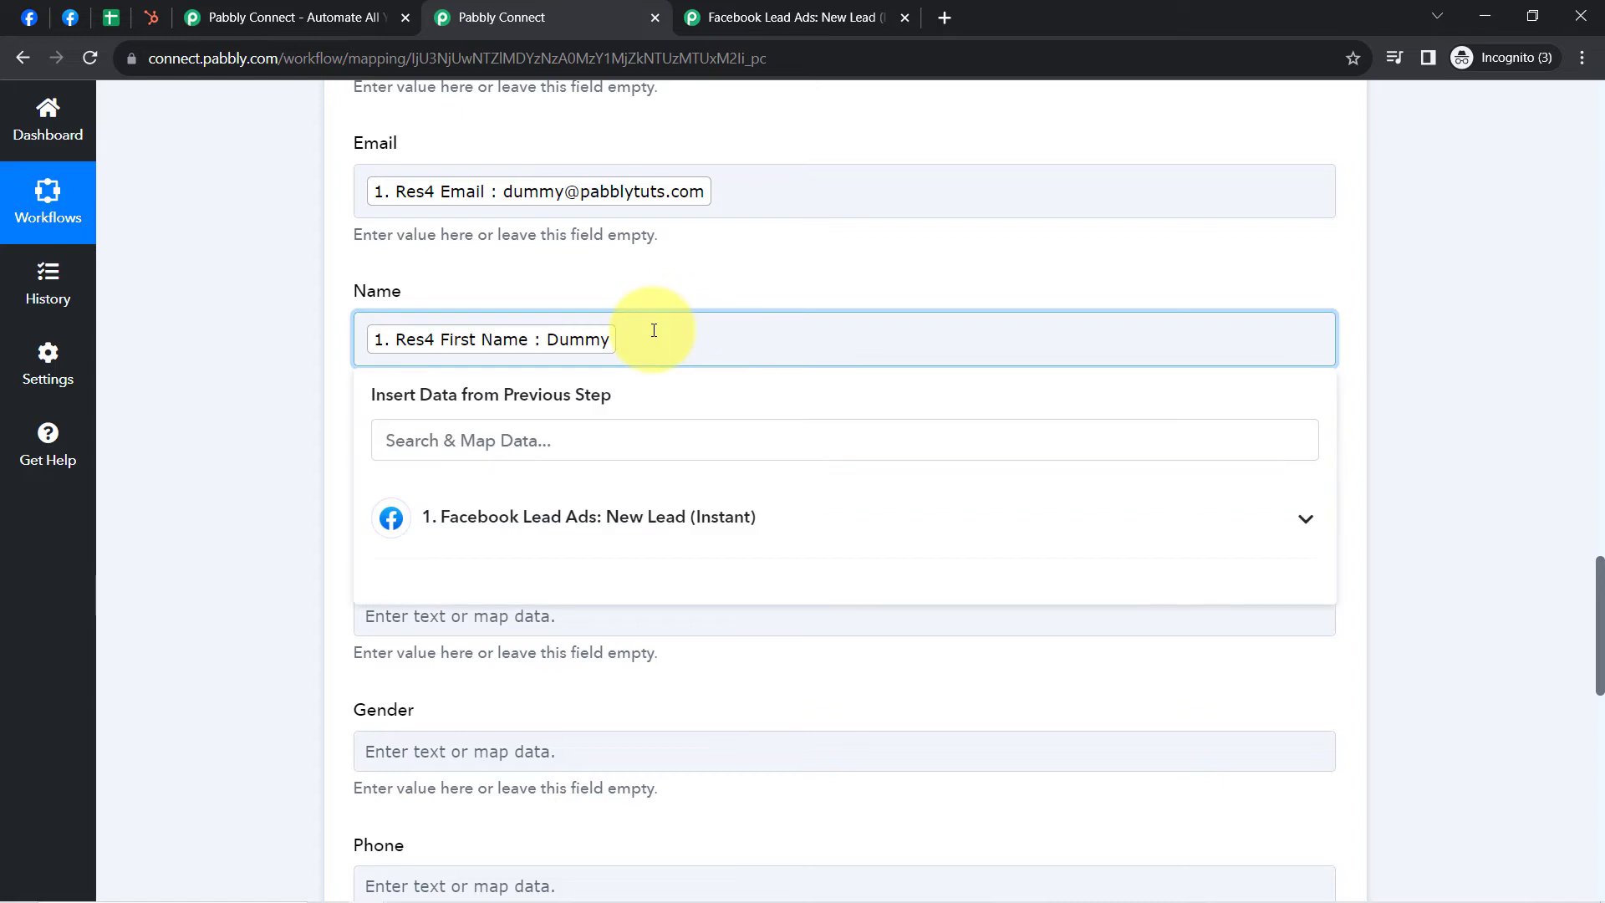
{"action": "left_click", "coordinate": [530, 513]}
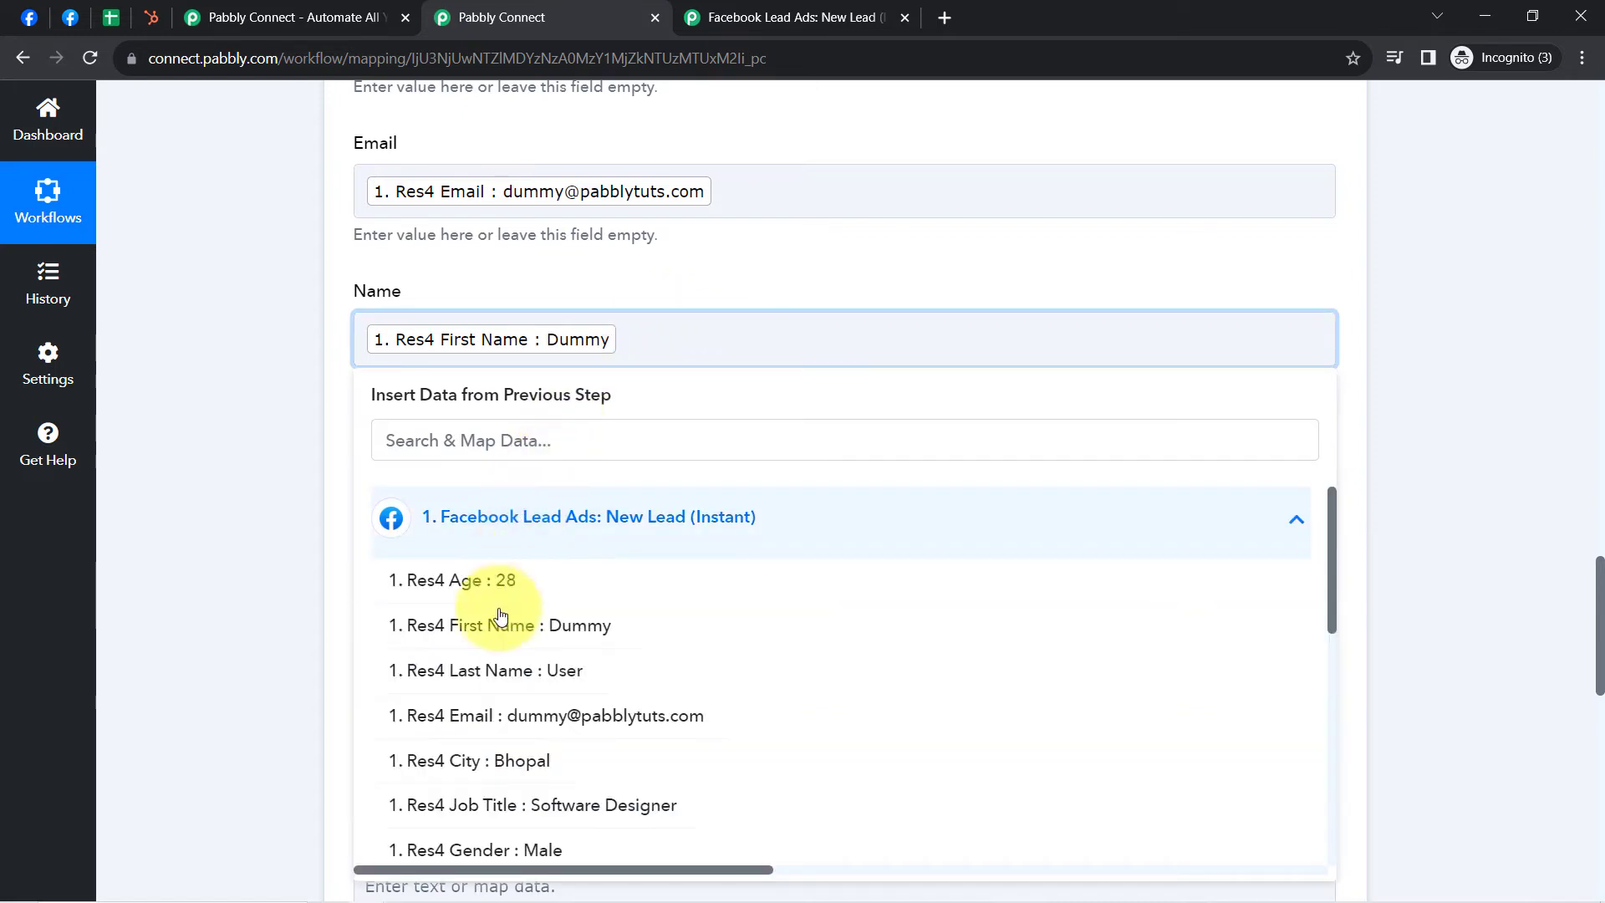
{"action": "left_click", "coordinate": [484, 673]}
{"action": "left_click", "coordinate": [232, 519]}
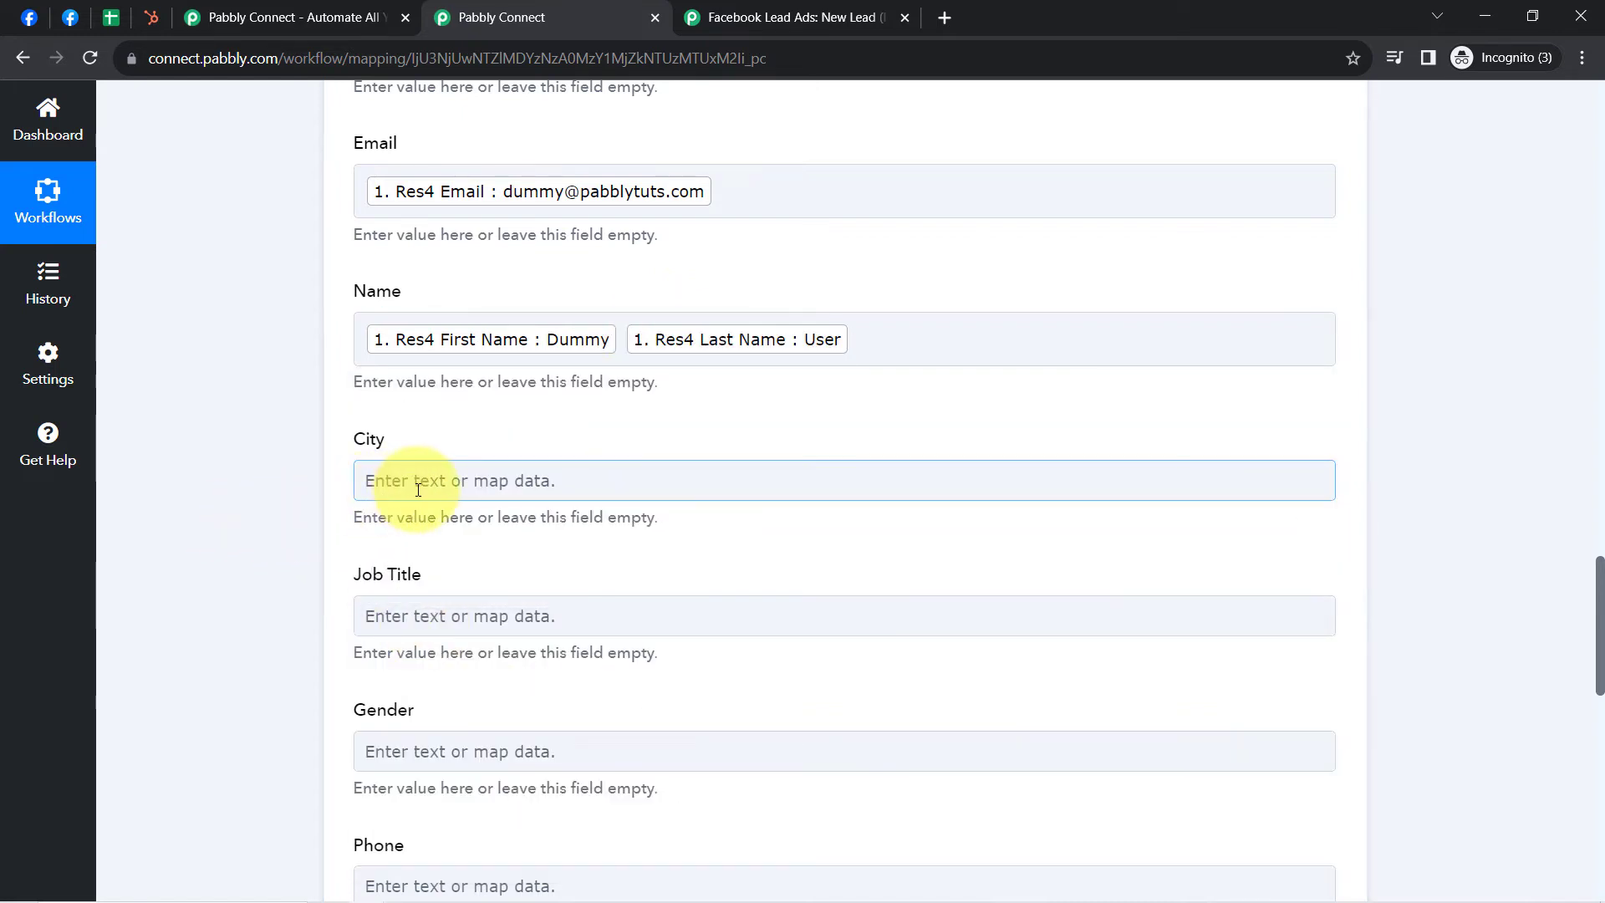
Step: Search the lead data for "bh" and map the City field to Res4 City
{"action": "left_click", "coordinate": [385, 479]}
{"action": "left_click", "coordinate": [428, 655]}
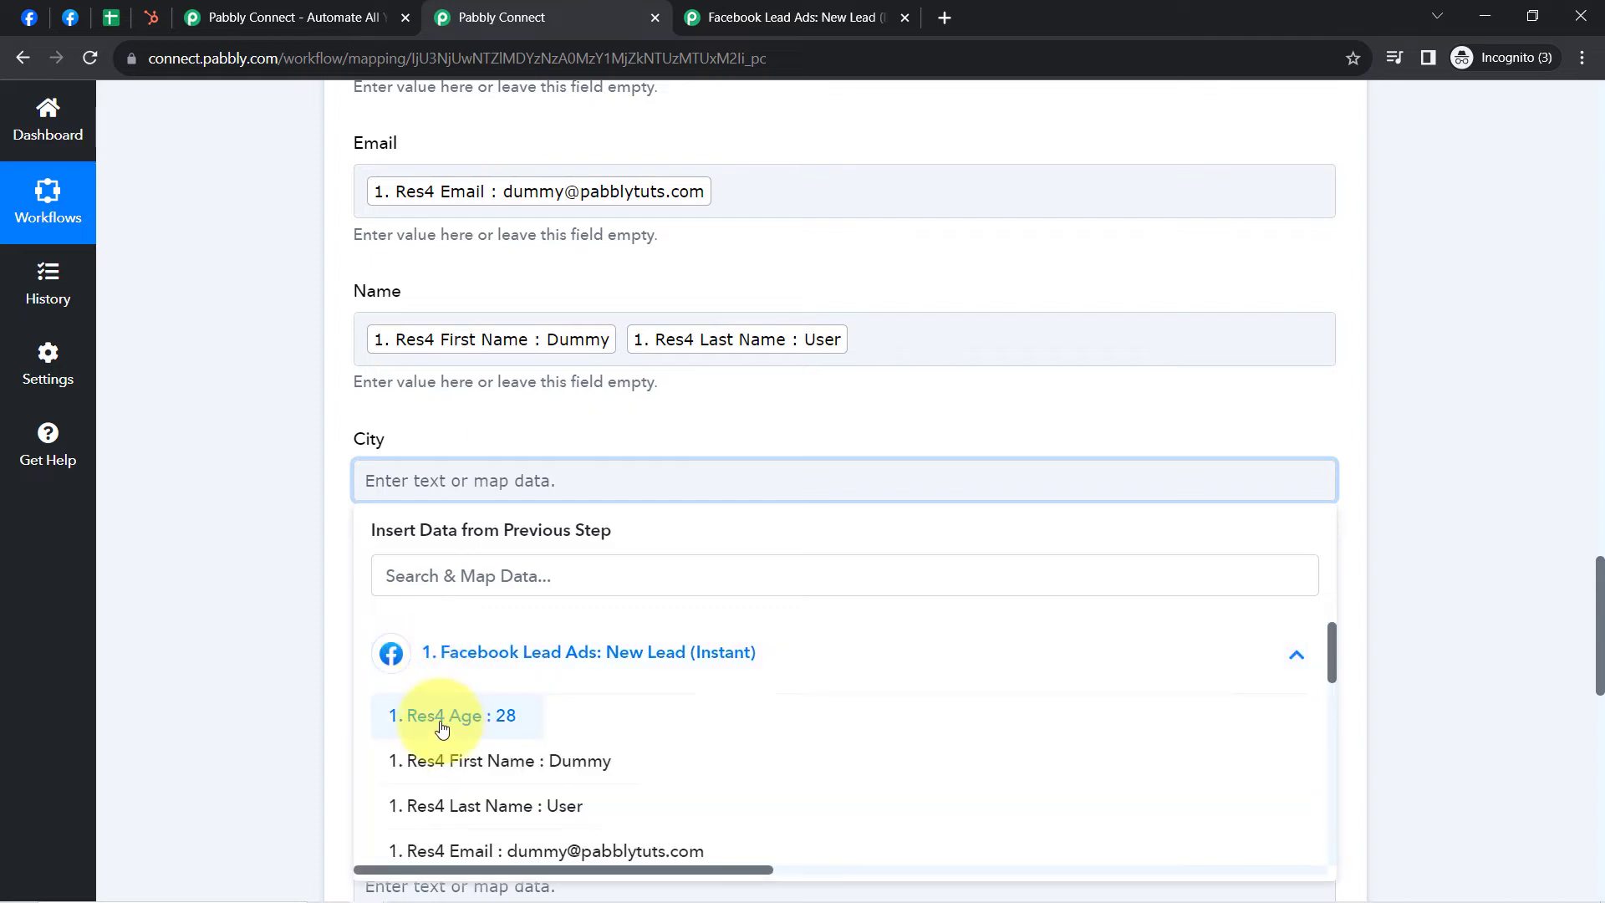
{"action": "left_click", "coordinate": [406, 579]}
{"action": "type", "text": "bh"}
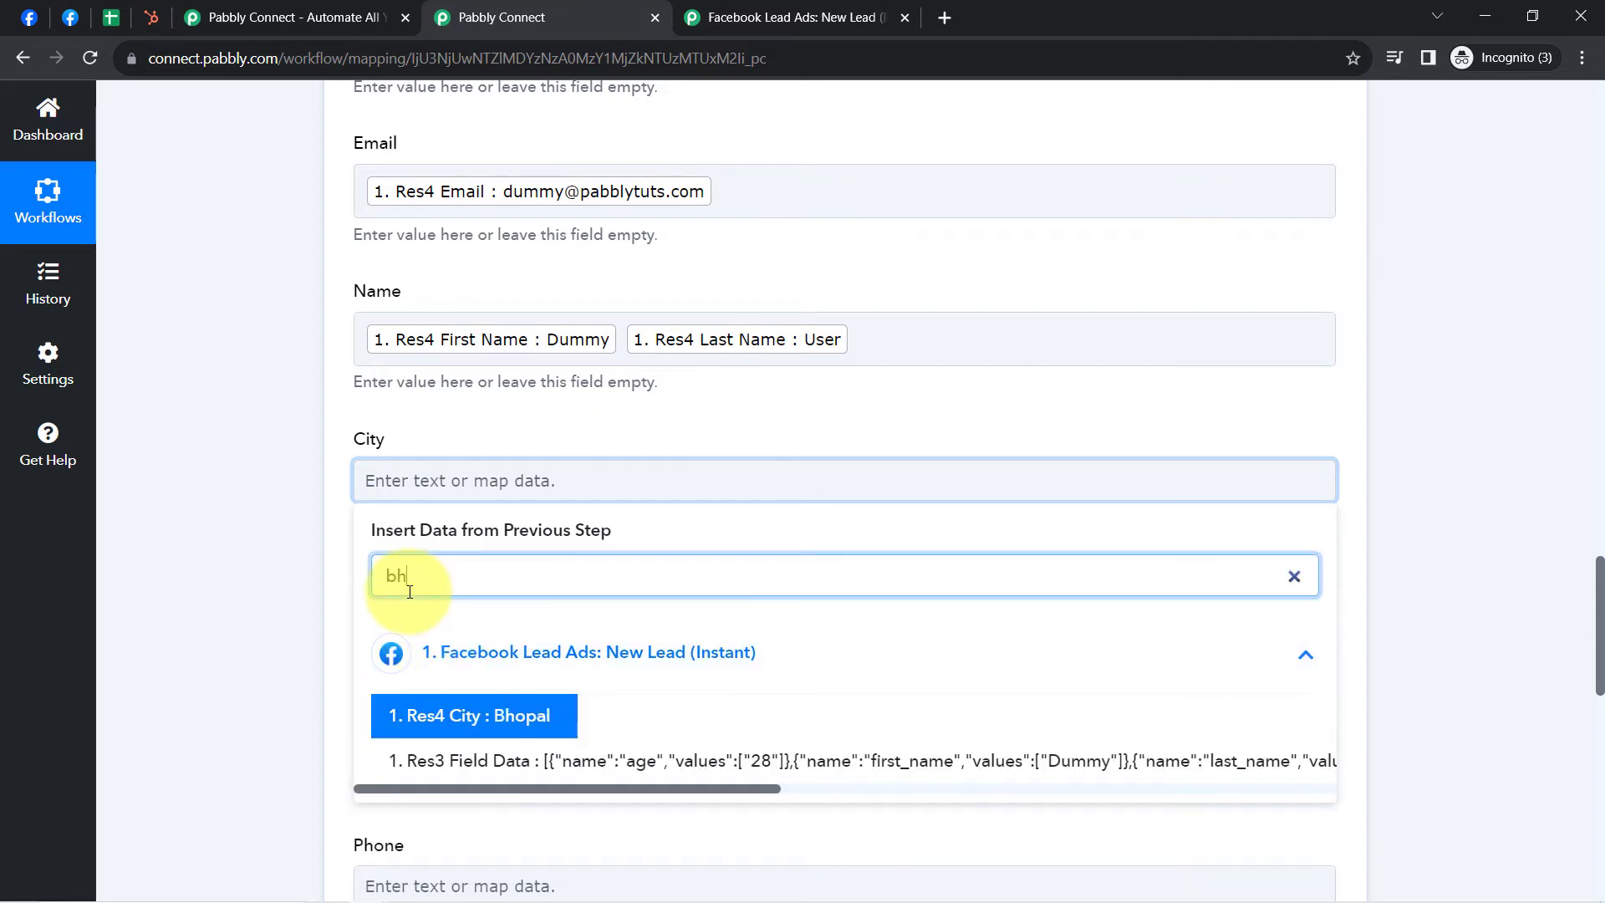
{"action": "left_click", "coordinate": [491, 705]}
{"action": "left_click", "coordinate": [263, 553]}
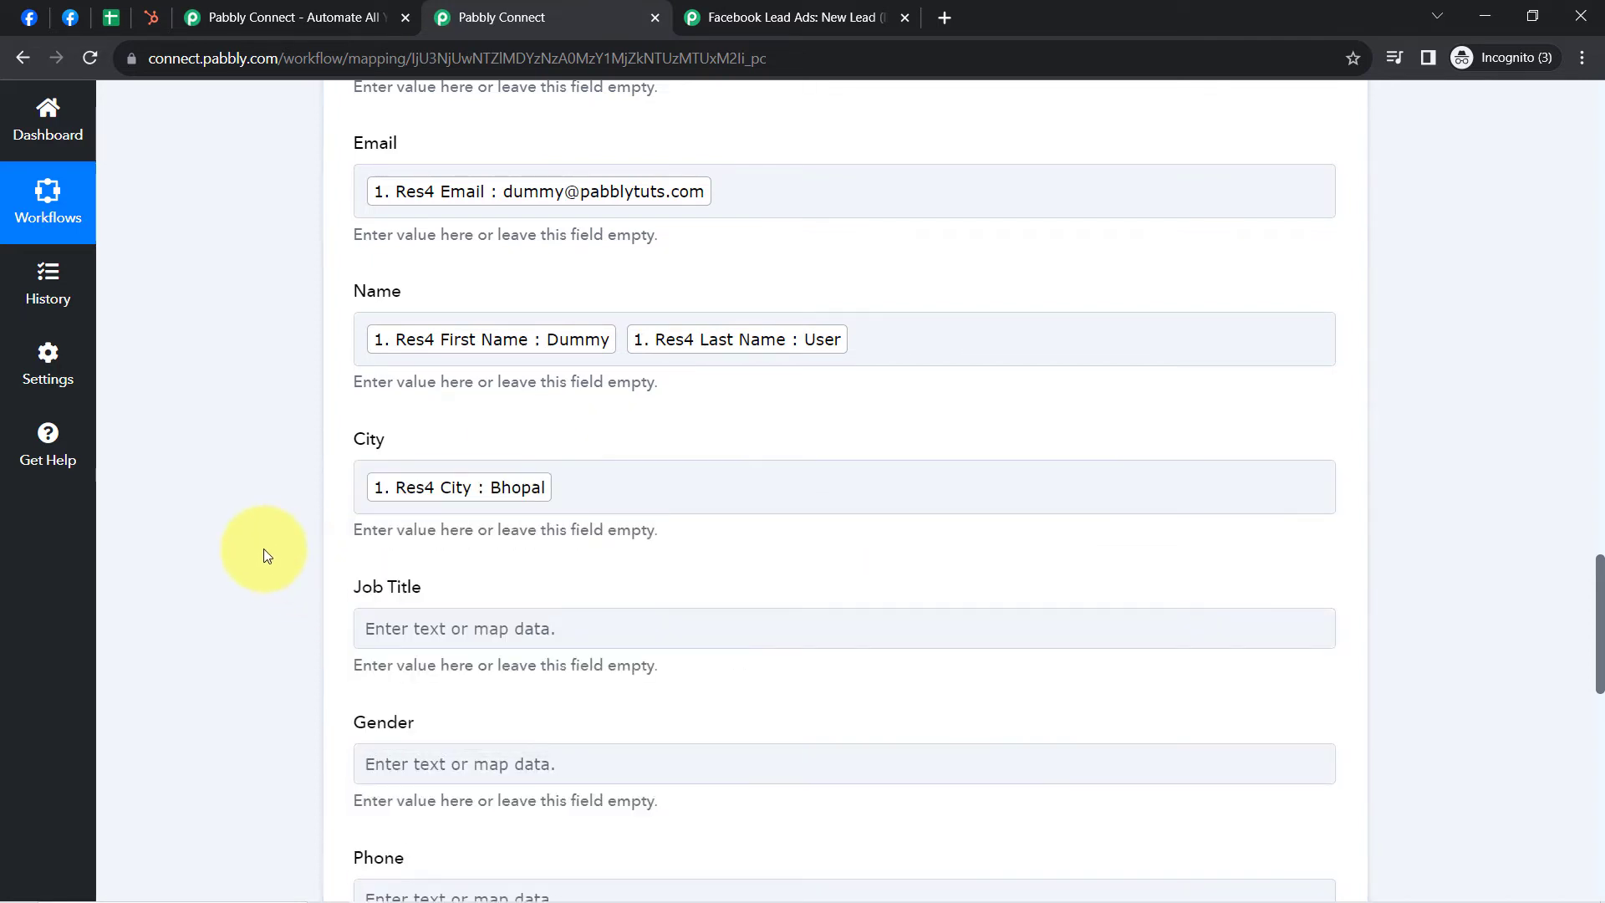
Step: Clear the trial text from the Job Title field, search the lead data for "soft" and map Res4 Job Title
{"action": "scroll", "coordinate": [263, 556], "scroll_direction": "down", "scroll_amount": 1}
{"action": "scroll", "coordinate": [263, 549], "scroll_direction": "down", "scroll_amount": 2}
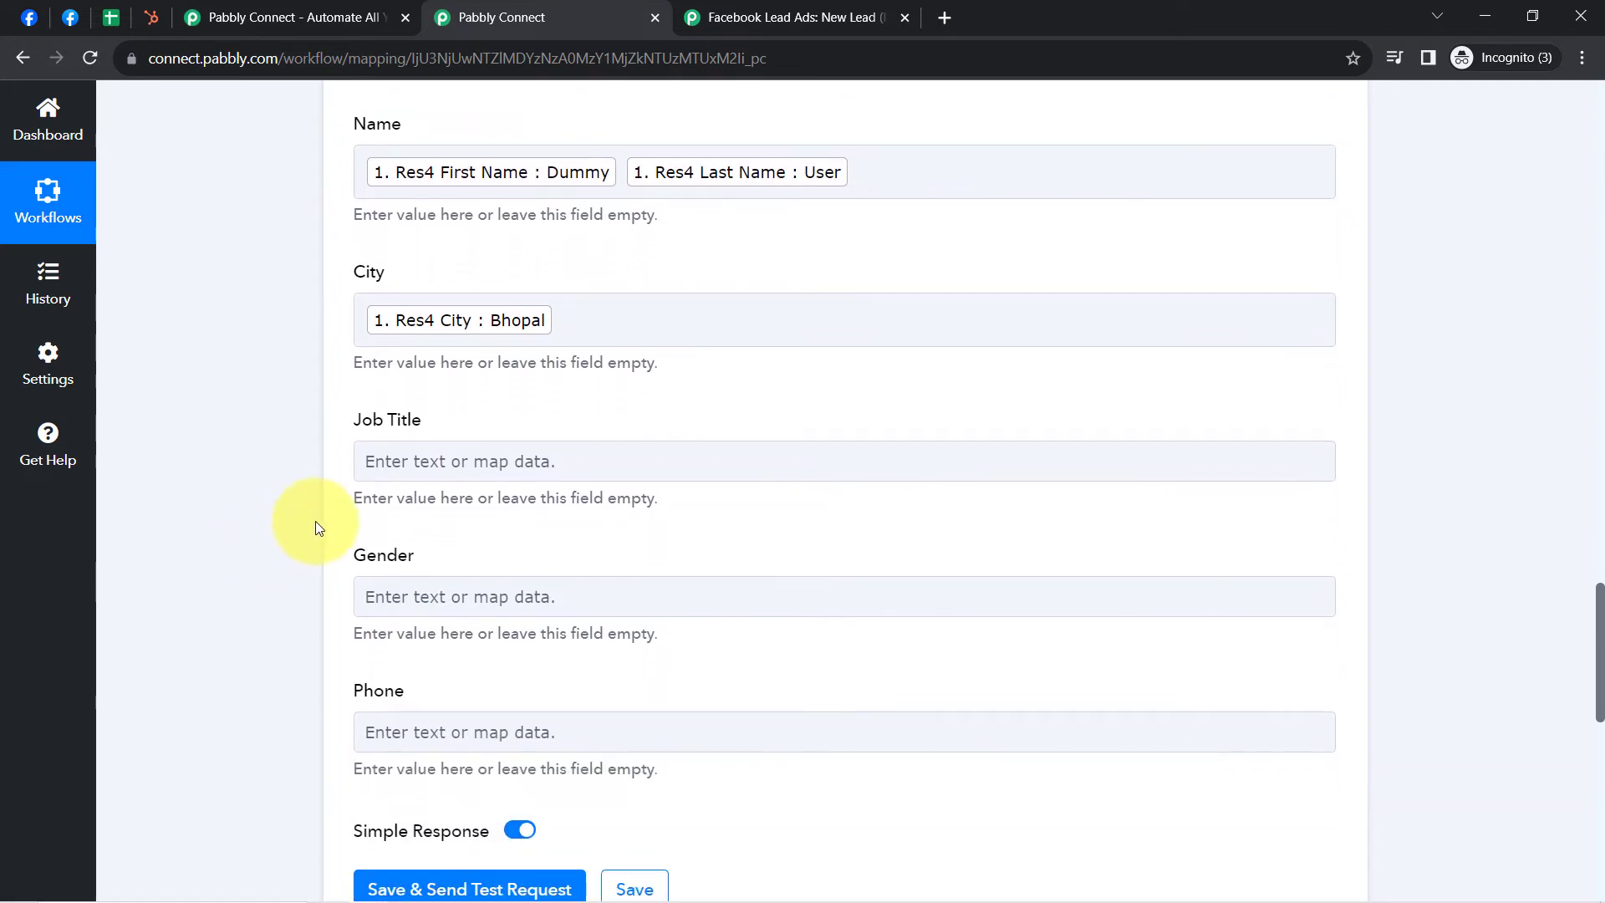
{"action": "left_click", "coordinate": [413, 469]}
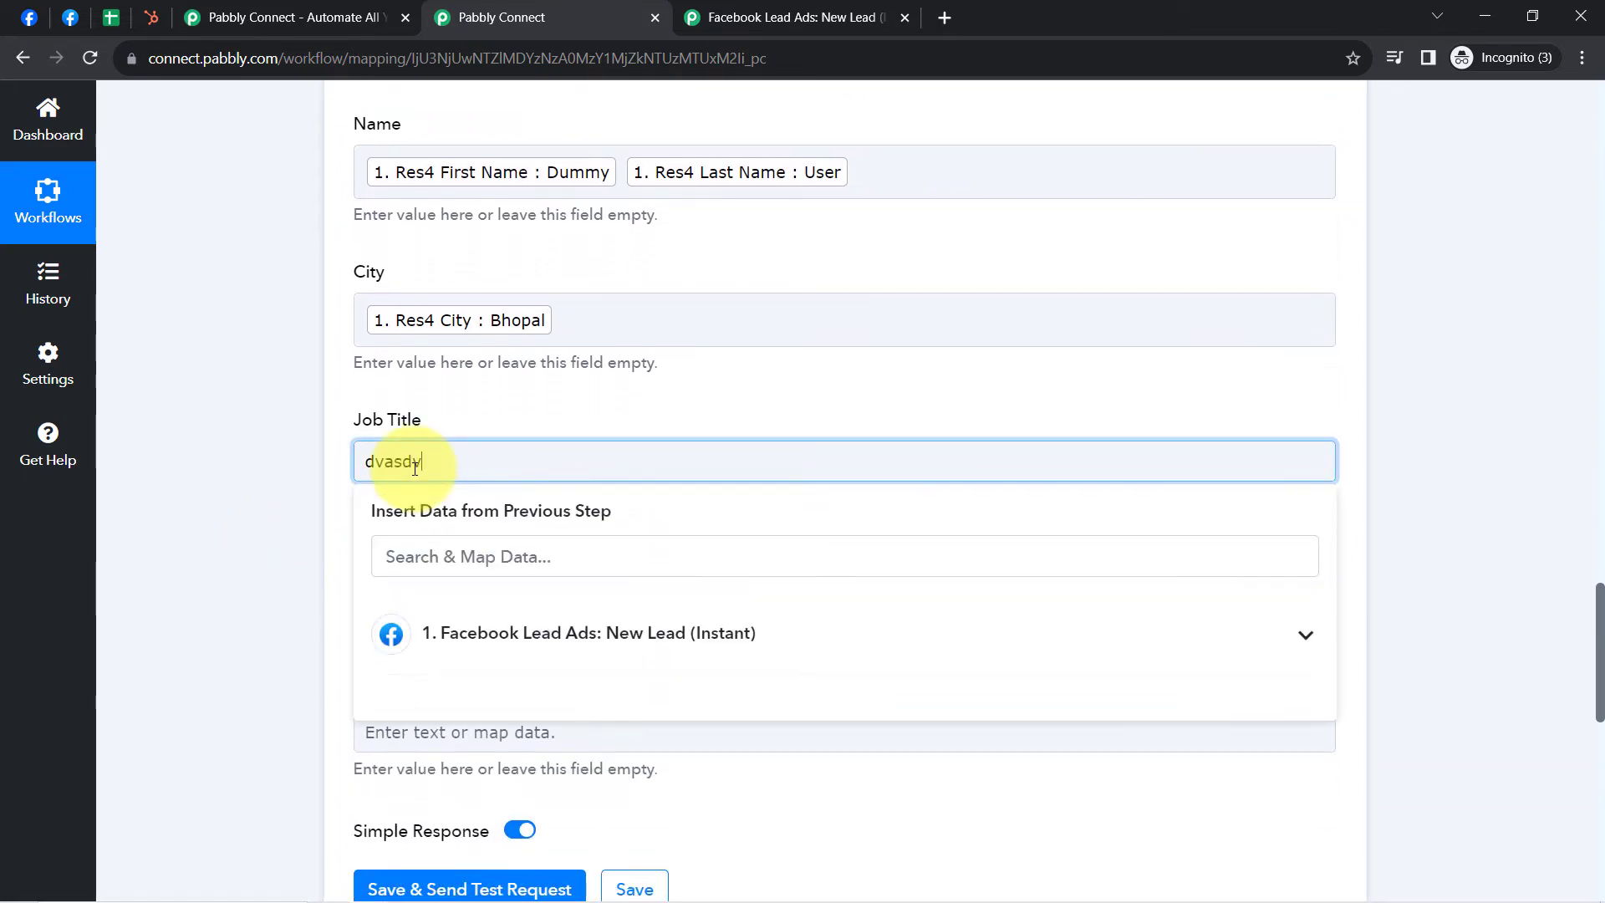
{"action": "left_click_drag", "start_coordinate": [475, 465], "coordinate": [370, 465]}
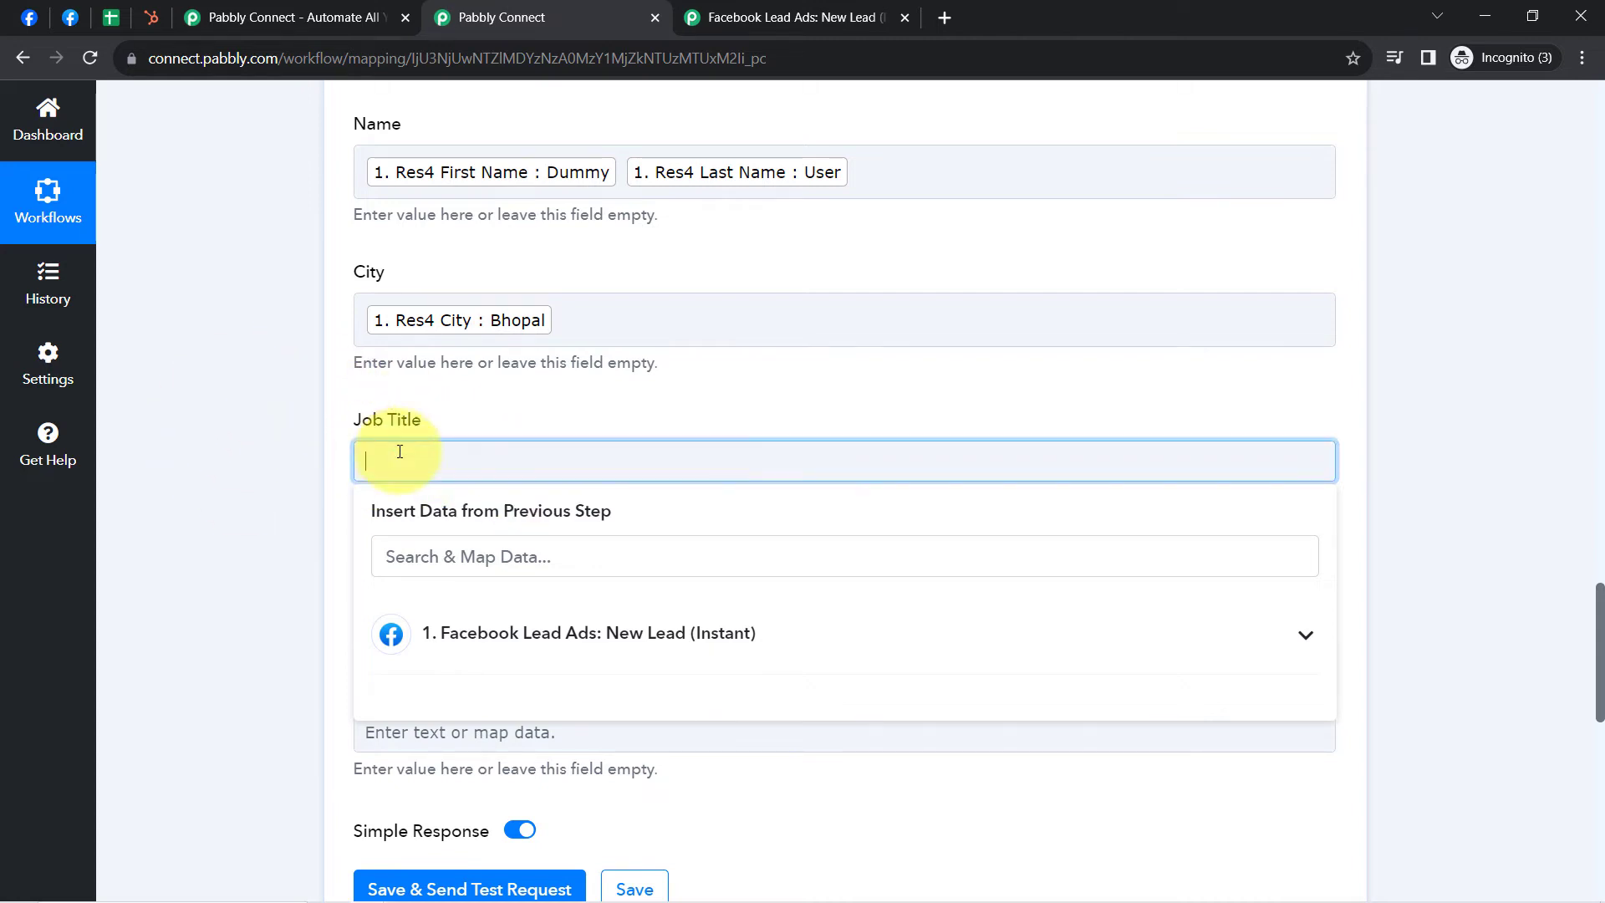
{"action": "left_click", "coordinate": [439, 631]}
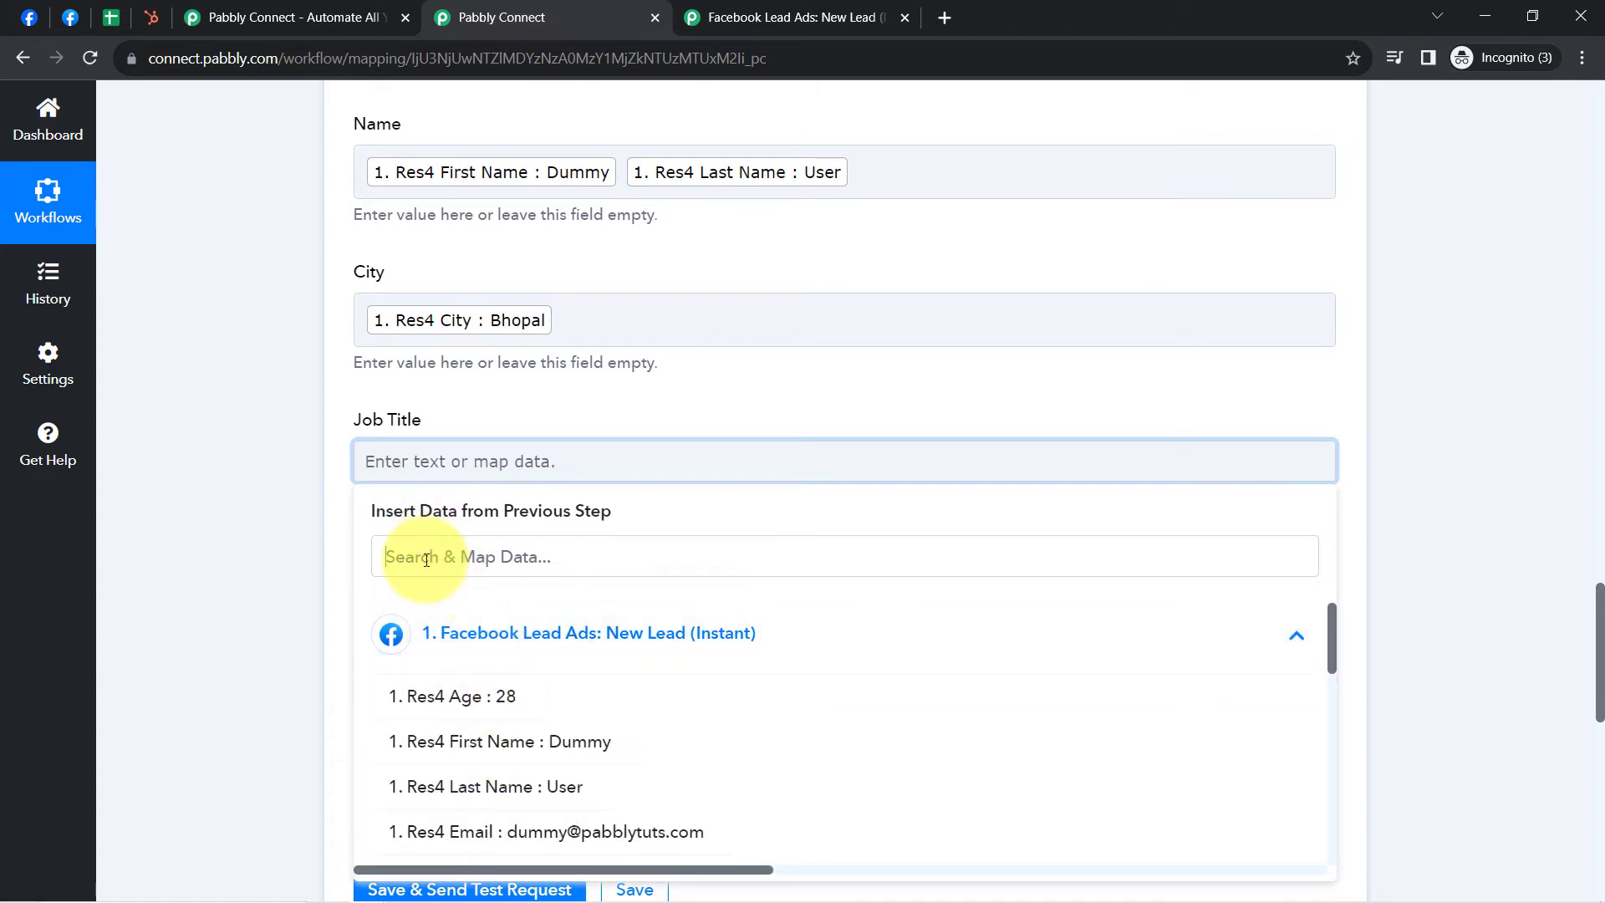
{"action": "type", "text": "so"}
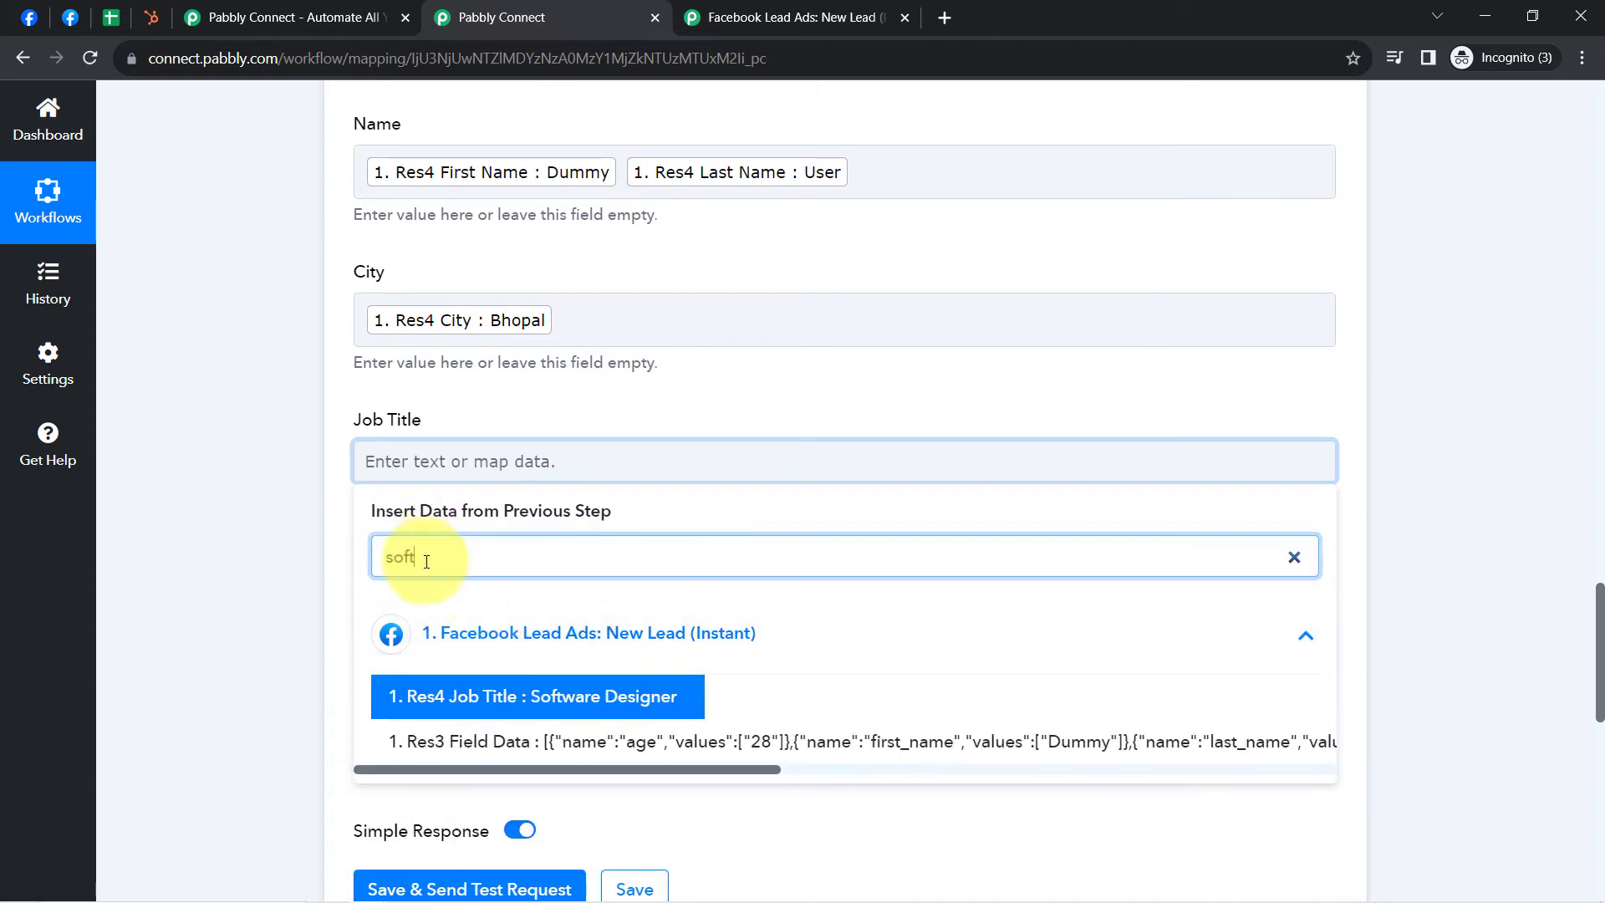
{"action": "type", "text": "ft"}
{"action": "left_click", "coordinate": [455, 697]}
{"action": "left_click", "coordinate": [280, 525]}
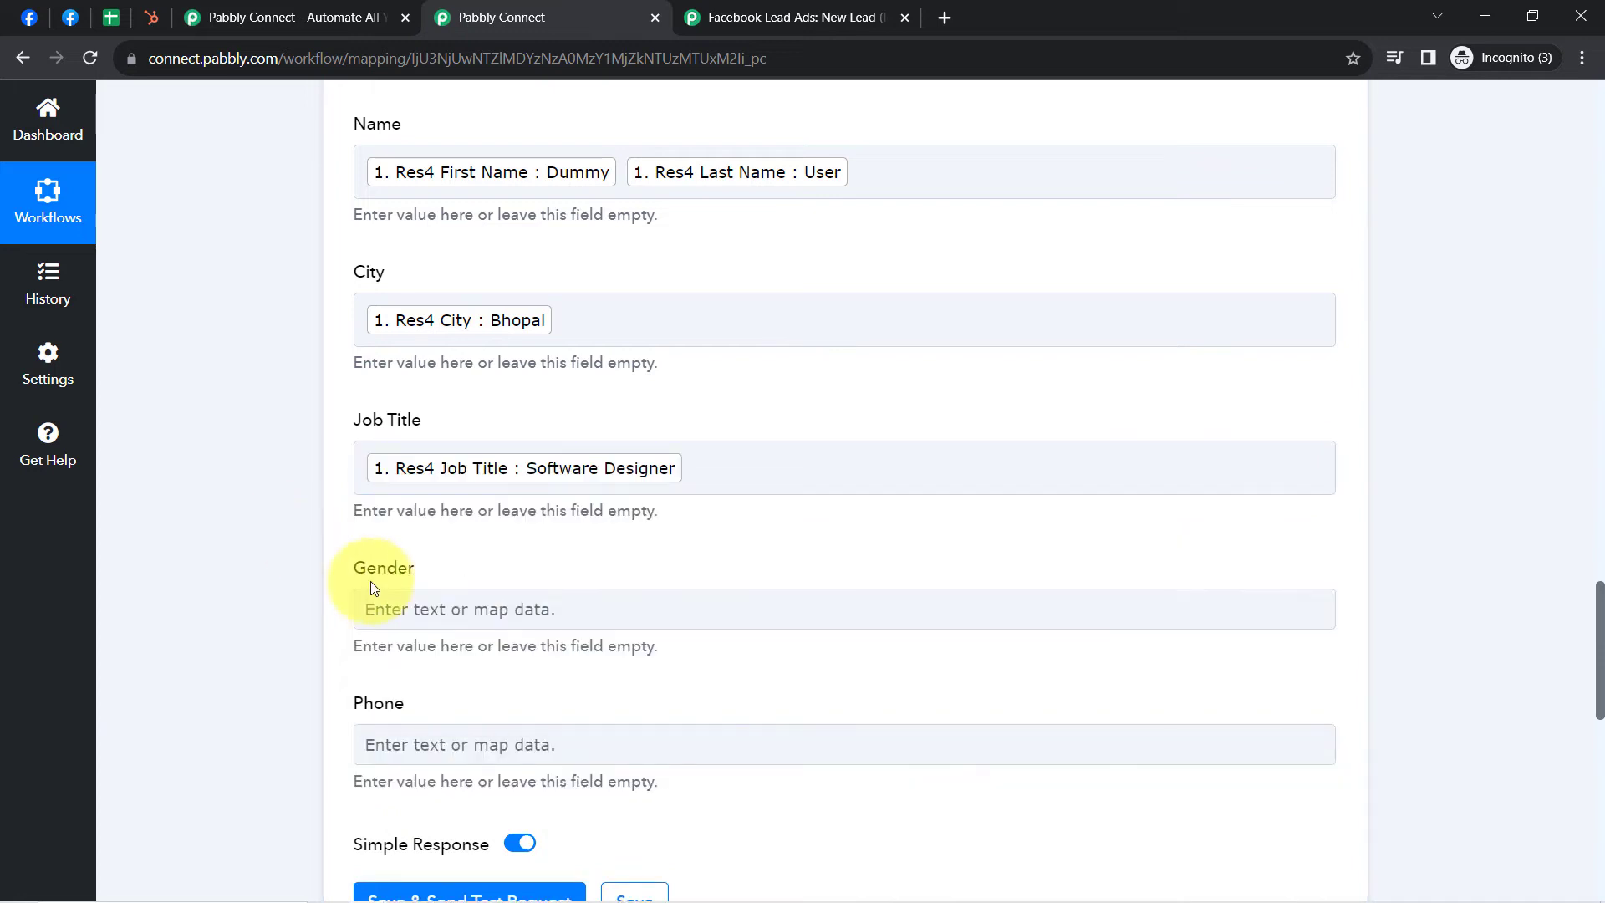
Step: Search the lead data for "ma" and map the Gender field to Res4 Gender
{"action": "left_click", "coordinate": [413, 612]}
{"action": "left_click", "coordinate": [402, 714]}
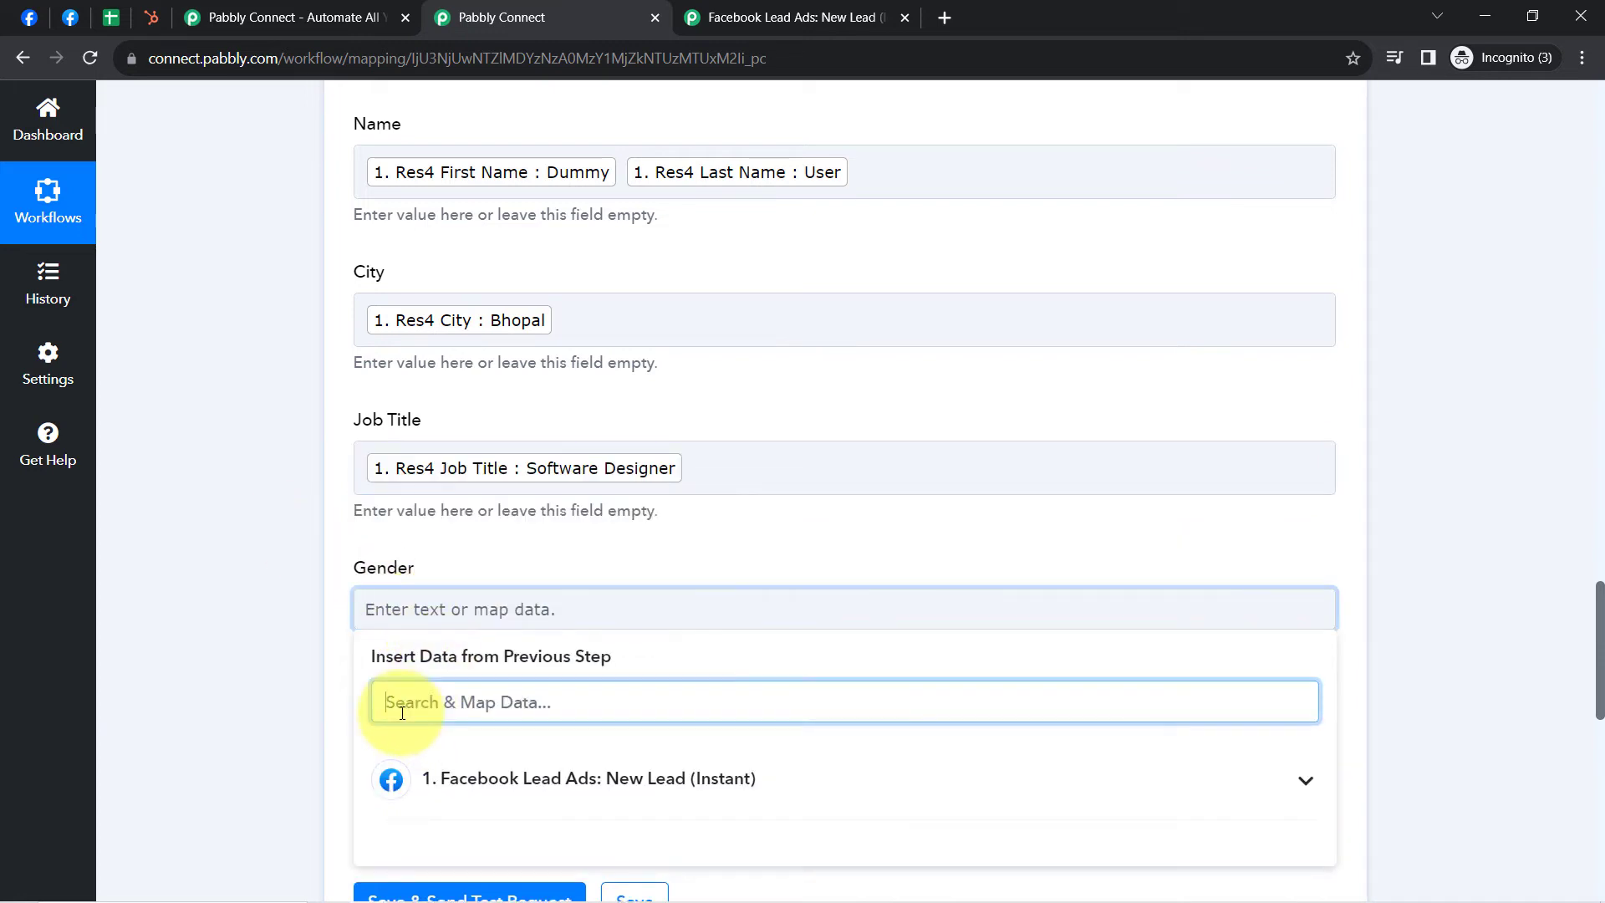
{"action": "type", "text": "ma"}
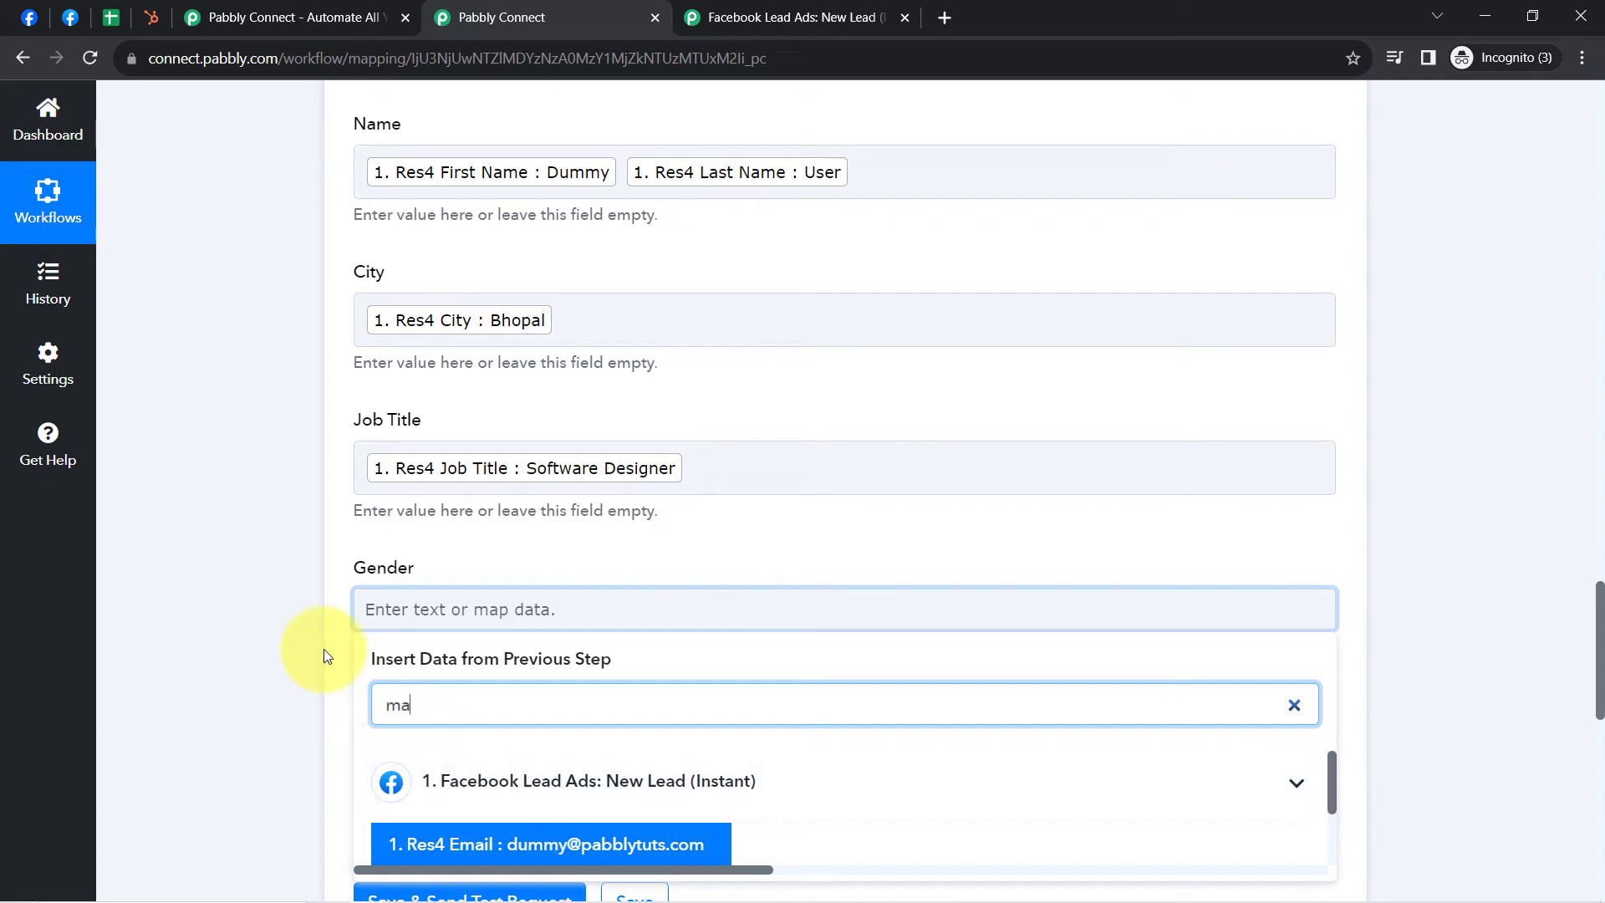
{"action": "scroll", "coordinate": [323, 648], "scroll_direction": "down", "scroll_amount": 3}
{"action": "left_click", "coordinate": [534, 576]}
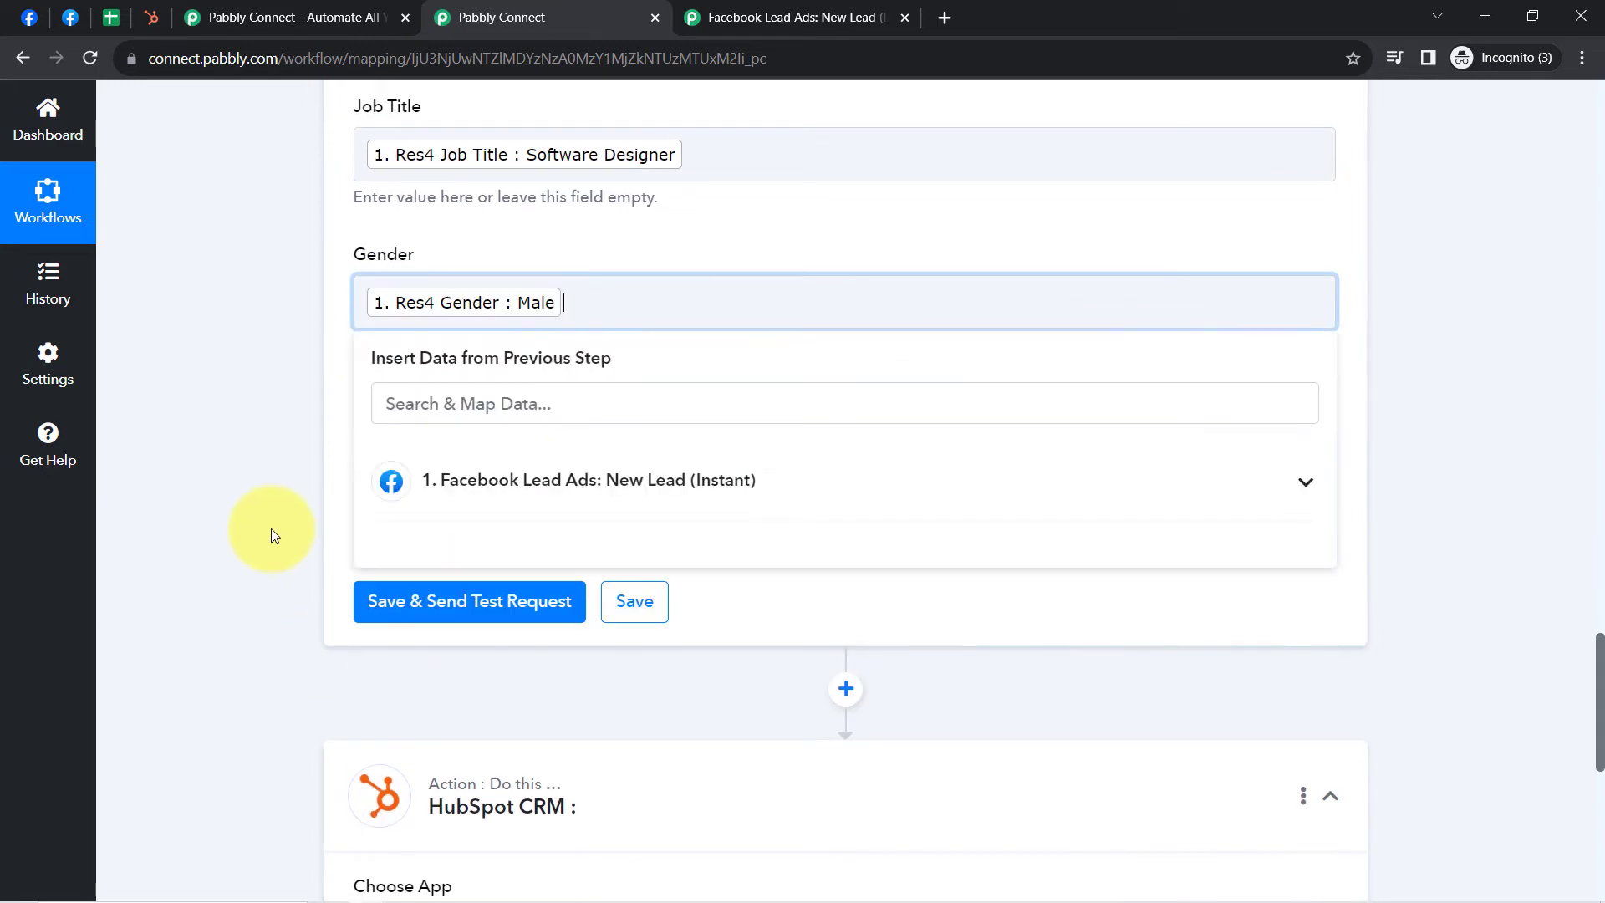
{"action": "left_click", "coordinate": [270, 528]}
Step: Search the lead data for the phone number's digits and map the Phone field to Res4 Phone Number
{"action": "left_click", "coordinate": [390, 449]}
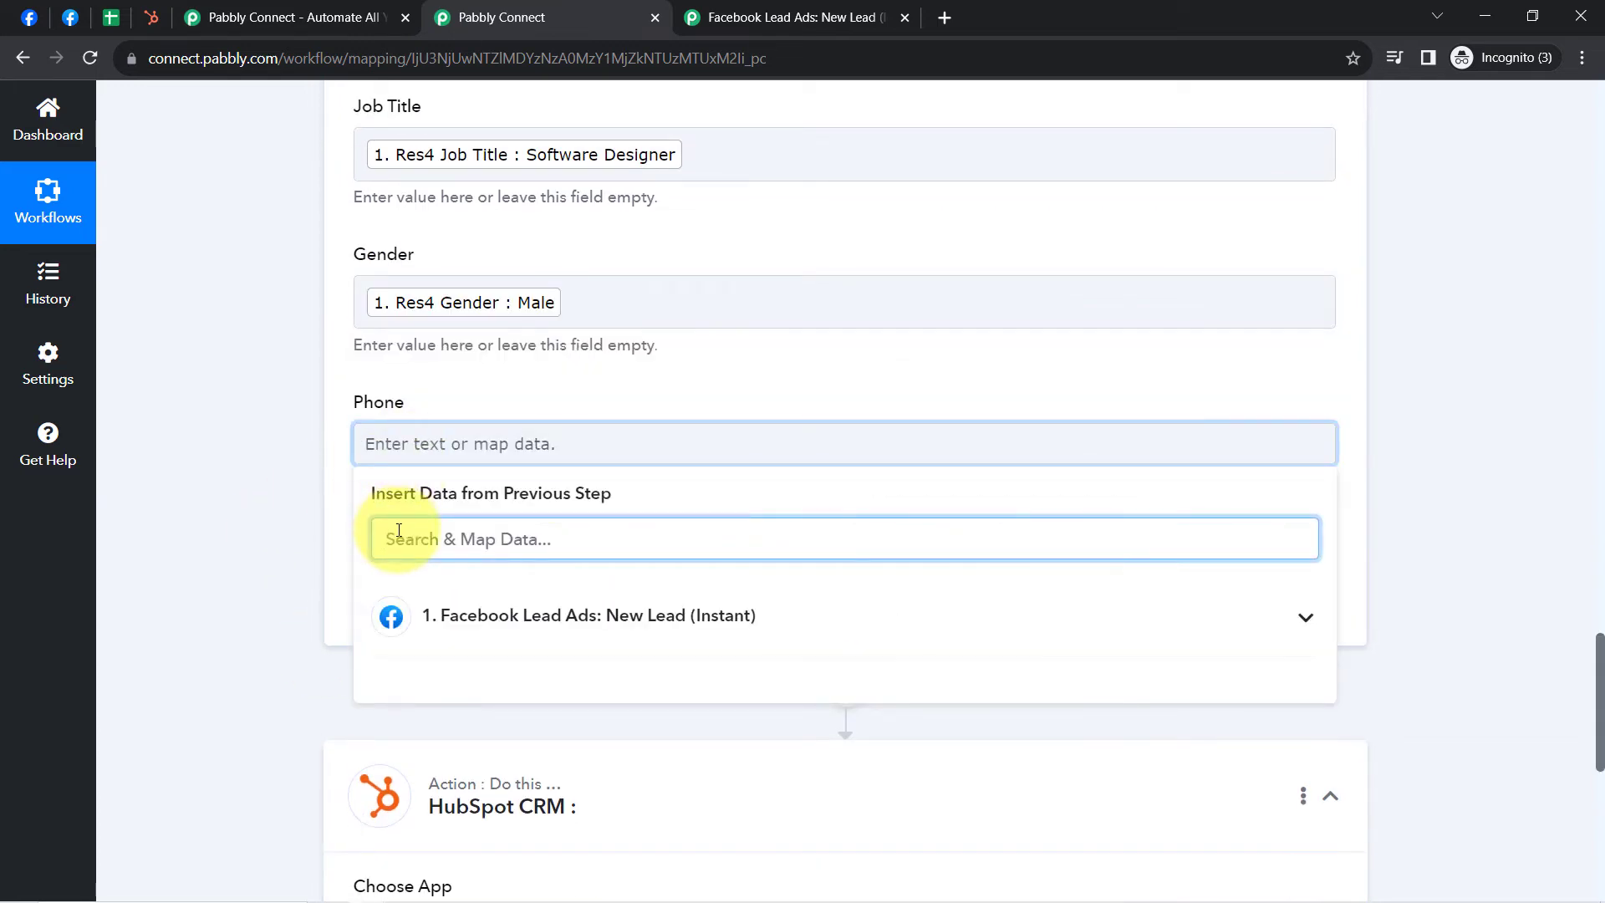
{"action": "type", "text": "96"}
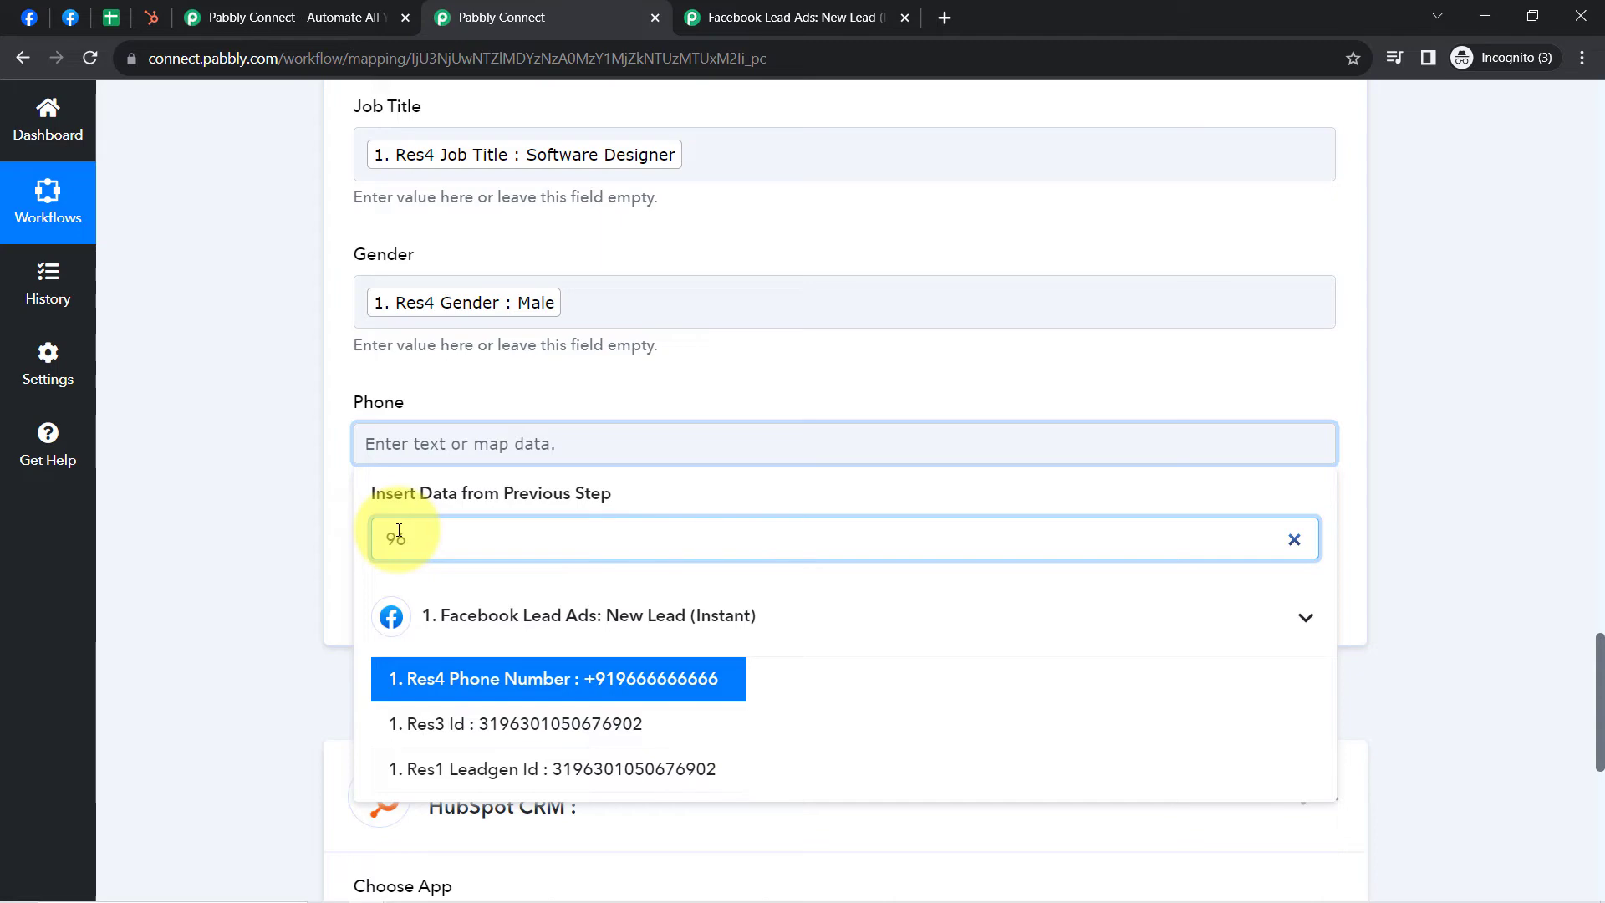
{"action": "left_click", "coordinate": [502, 678]}
{"action": "left_click", "coordinate": [209, 485]}
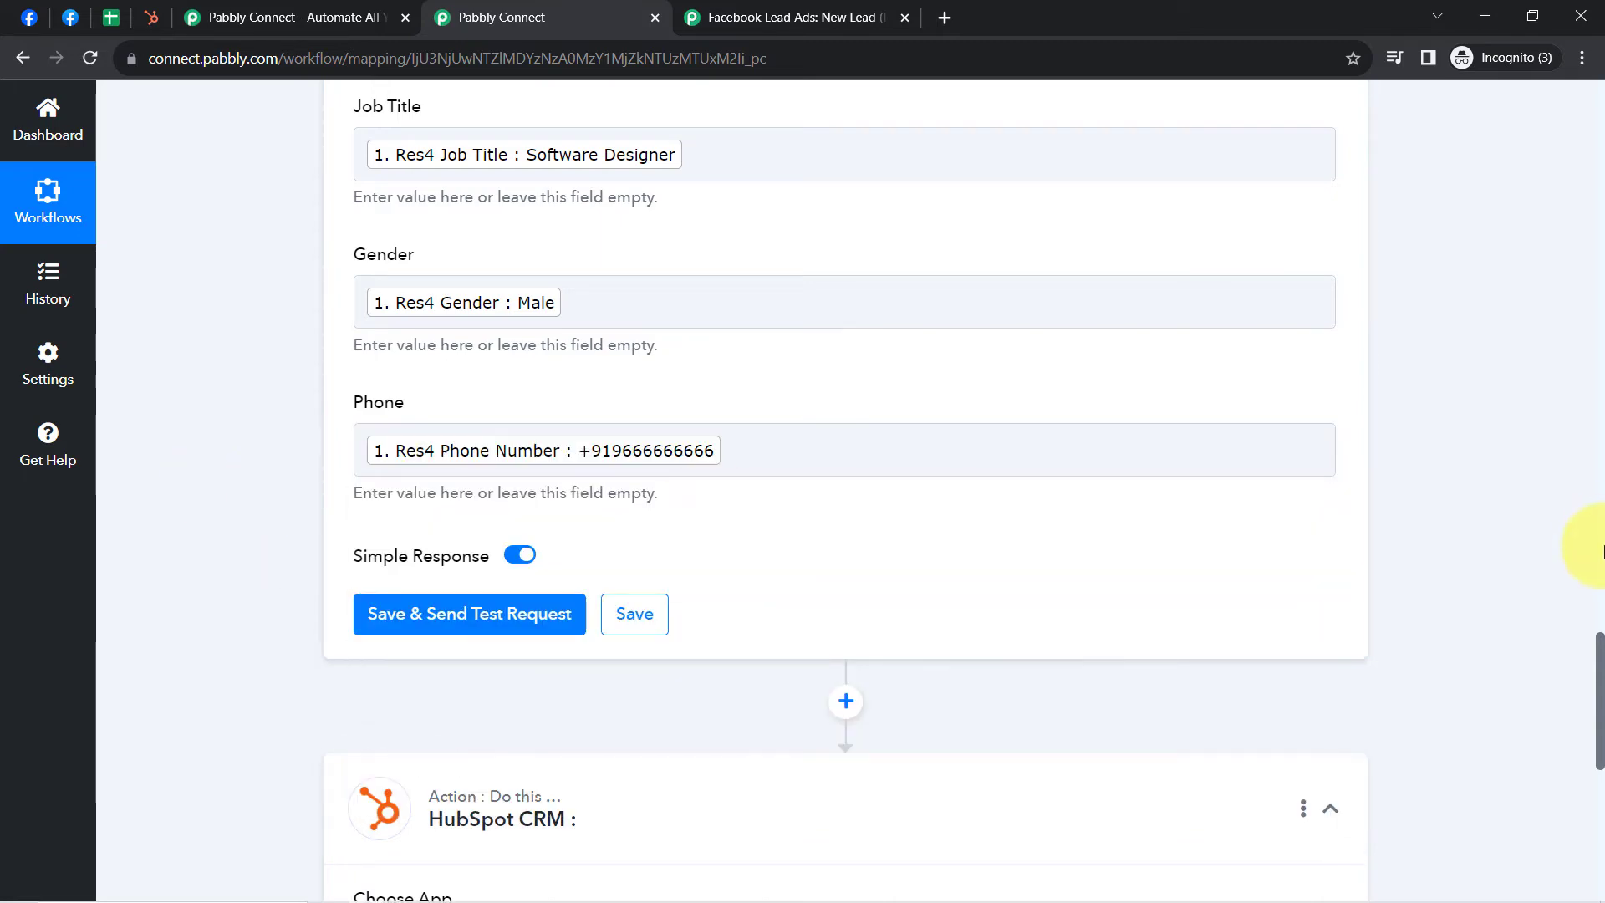
Step: Review the mapped Google Sheets column fields, then save the step and send a test request
{"action": "scroll", "coordinate": [1580, 518], "scroll_direction": "up", "scroll_amount": 5}
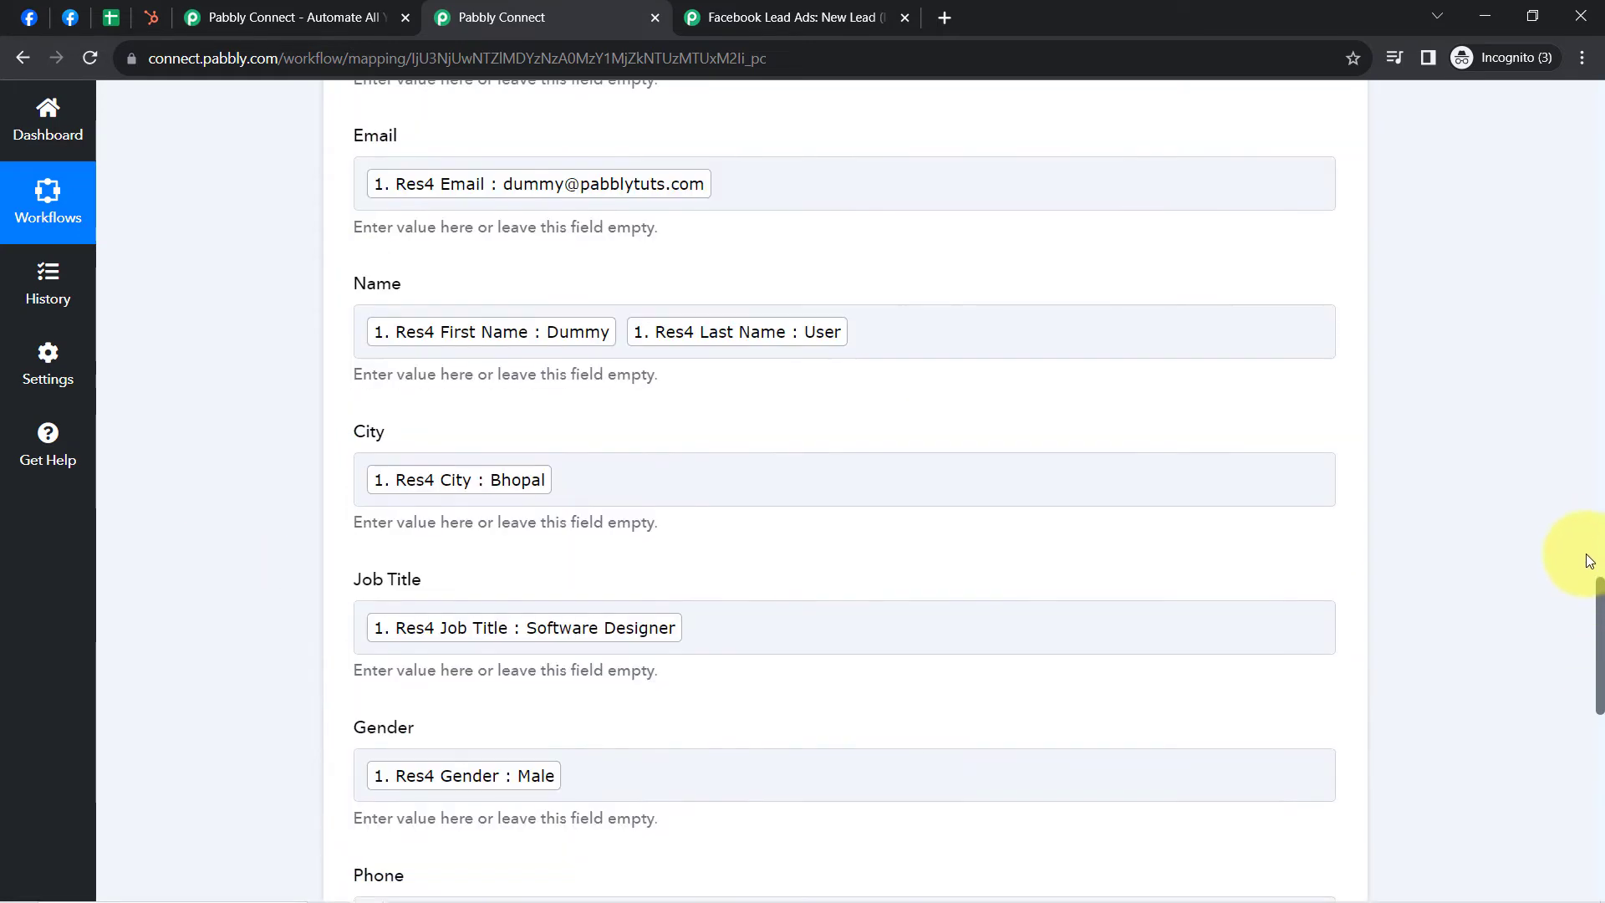
{"action": "scroll", "coordinate": [1584, 602], "scroll_direction": "down", "scroll_amount": 3}
{"action": "scroll", "coordinate": [1589, 649], "scroll_direction": "down", "scroll_amount": 3}
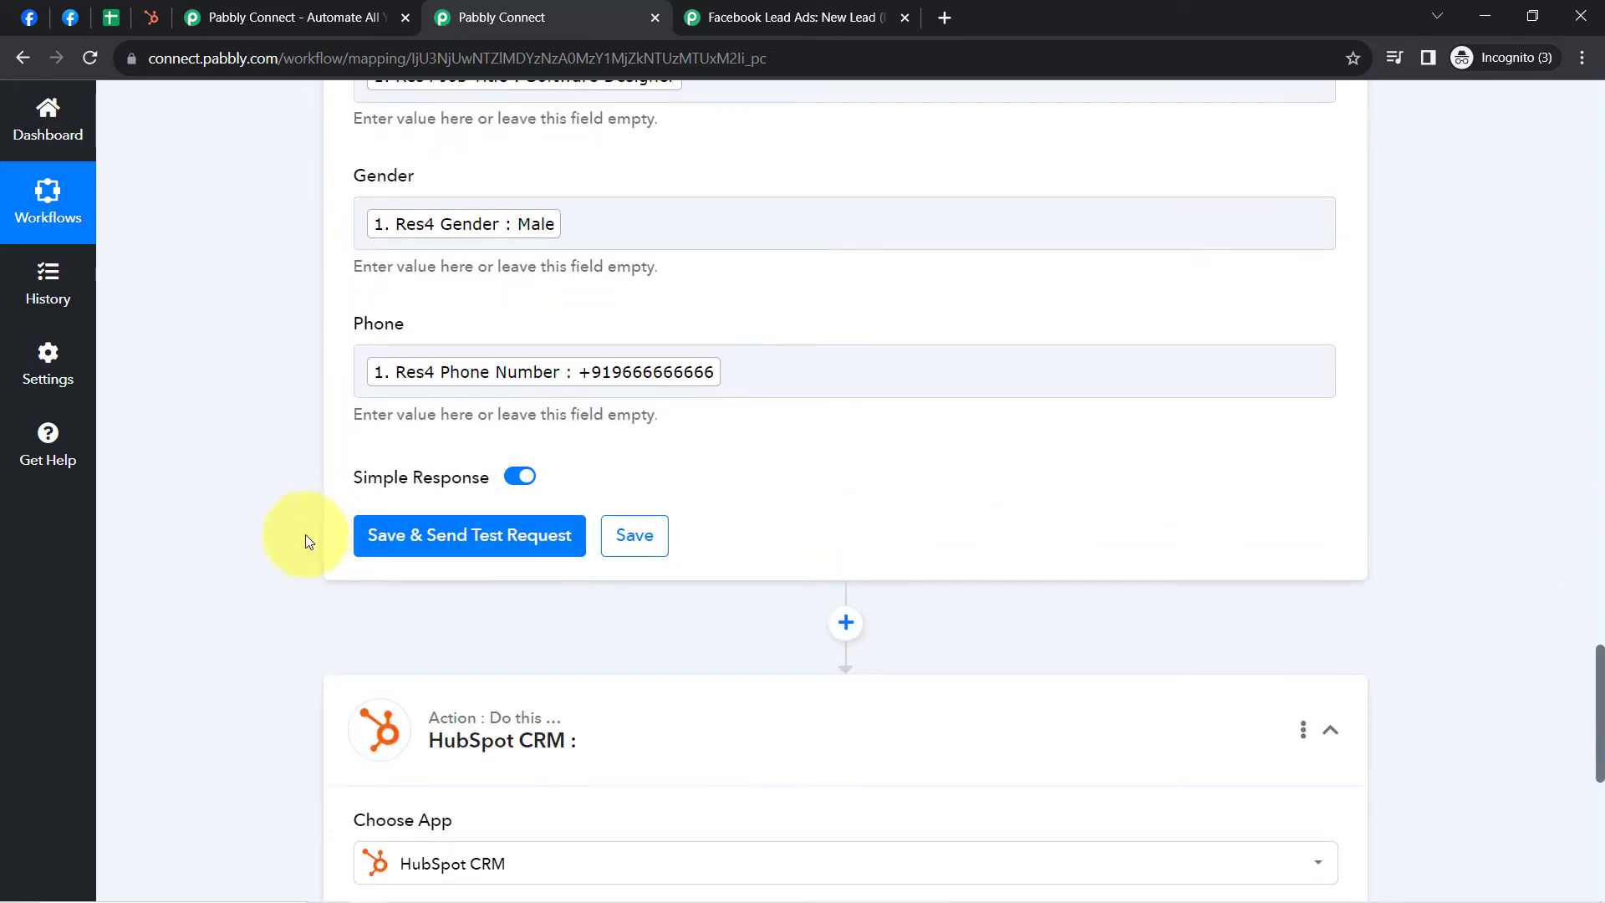
{"action": "left_click", "coordinate": [400, 535]}
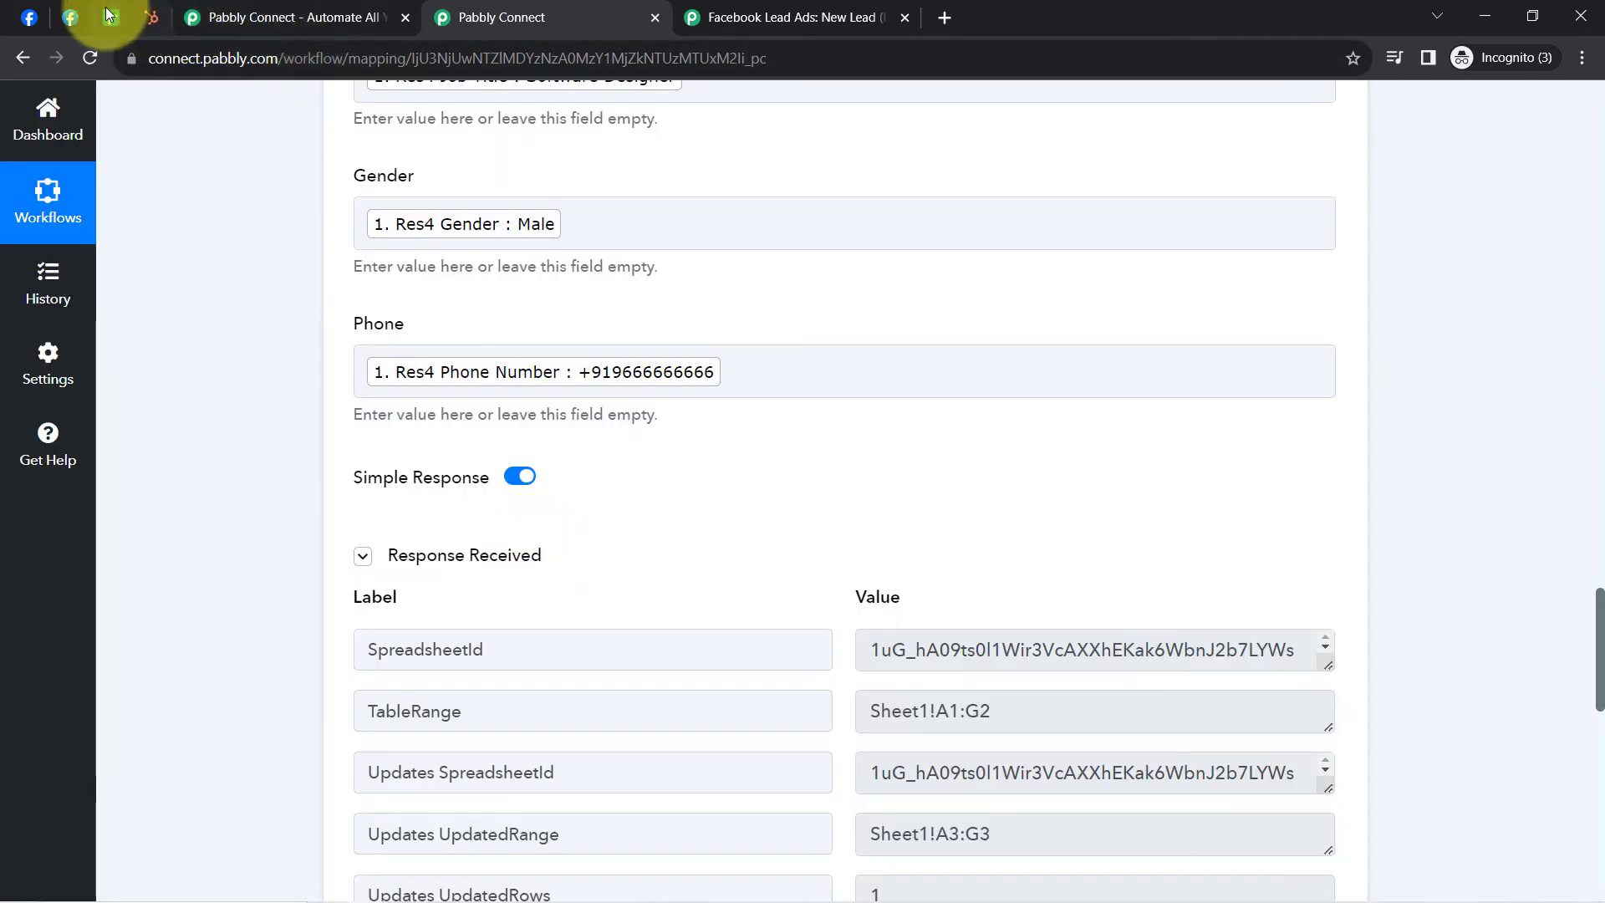
Step: Switch to the Job Applicants Data spreadsheet in Google Sheets and check row 3 across the Age to Phone columns
{"action": "left_click", "coordinate": [109, 15]}
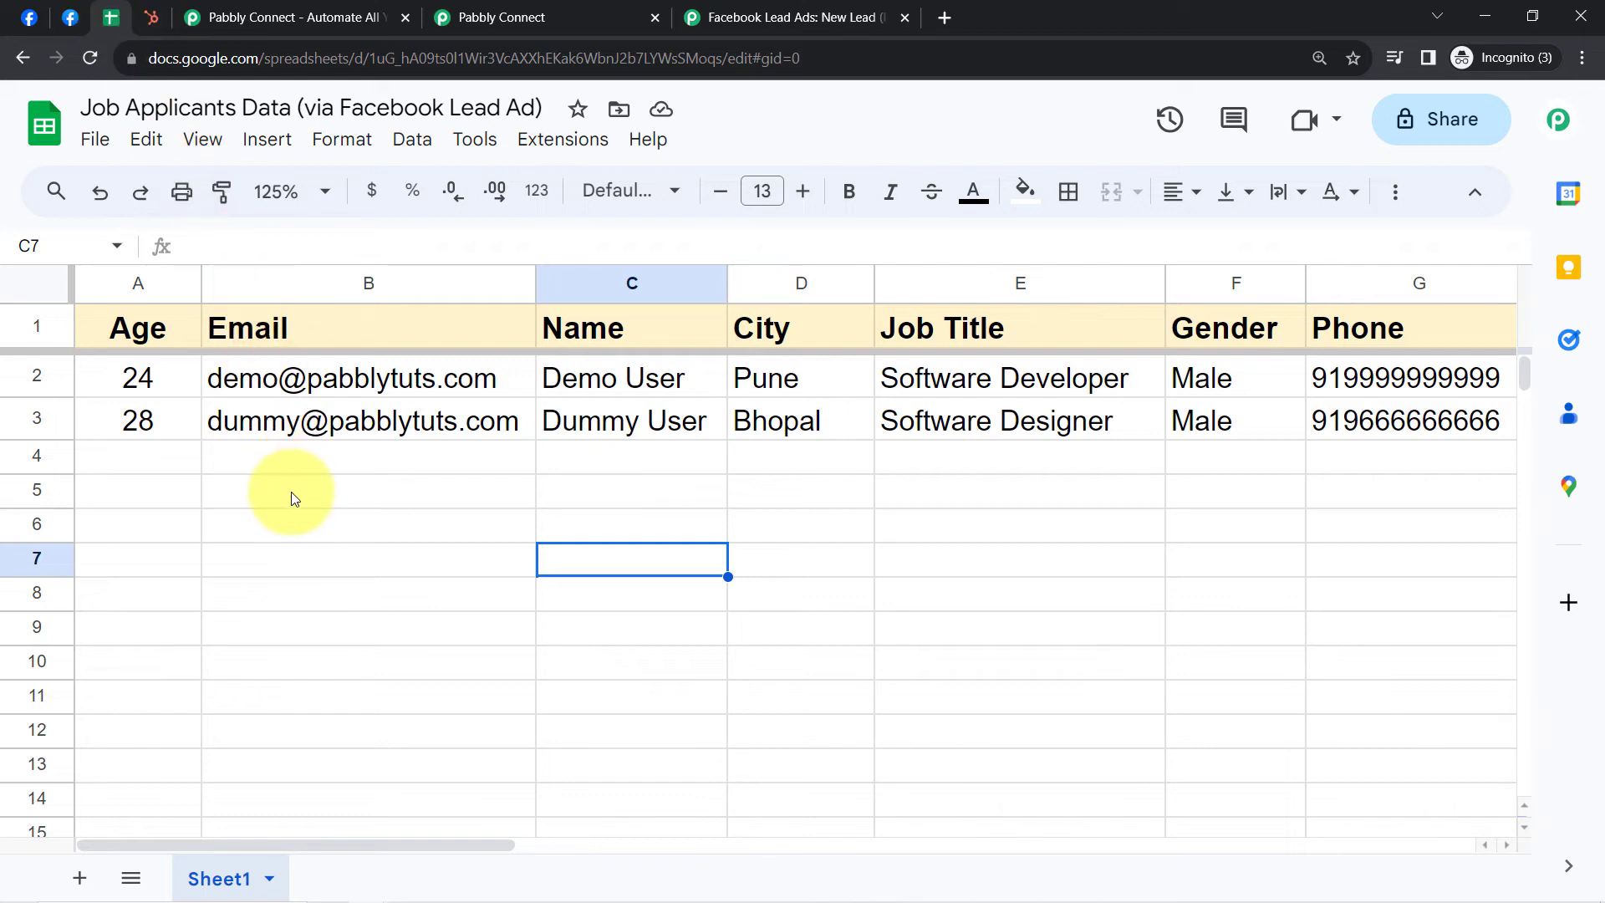
{"action": "left_click", "coordinate": [175, 419]}
{"action": "left_click", "coordinate": [359, 419]}
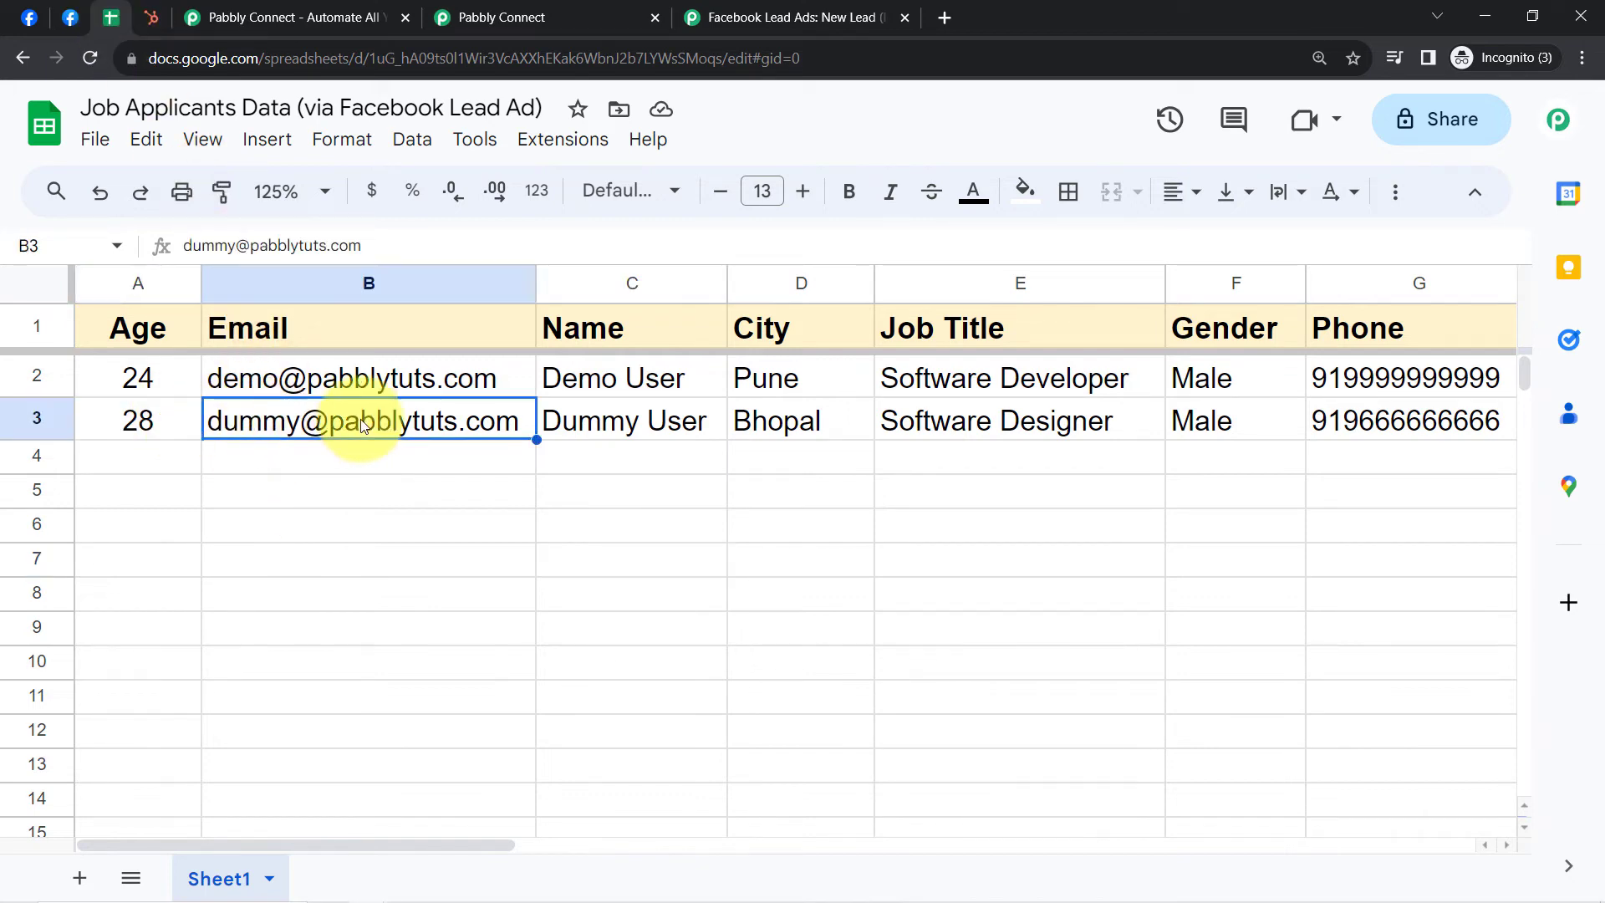
{"action": "left_click", "coordinate": [680, 432]}
{"action": "left_click", "coordinate": [765, 426]}
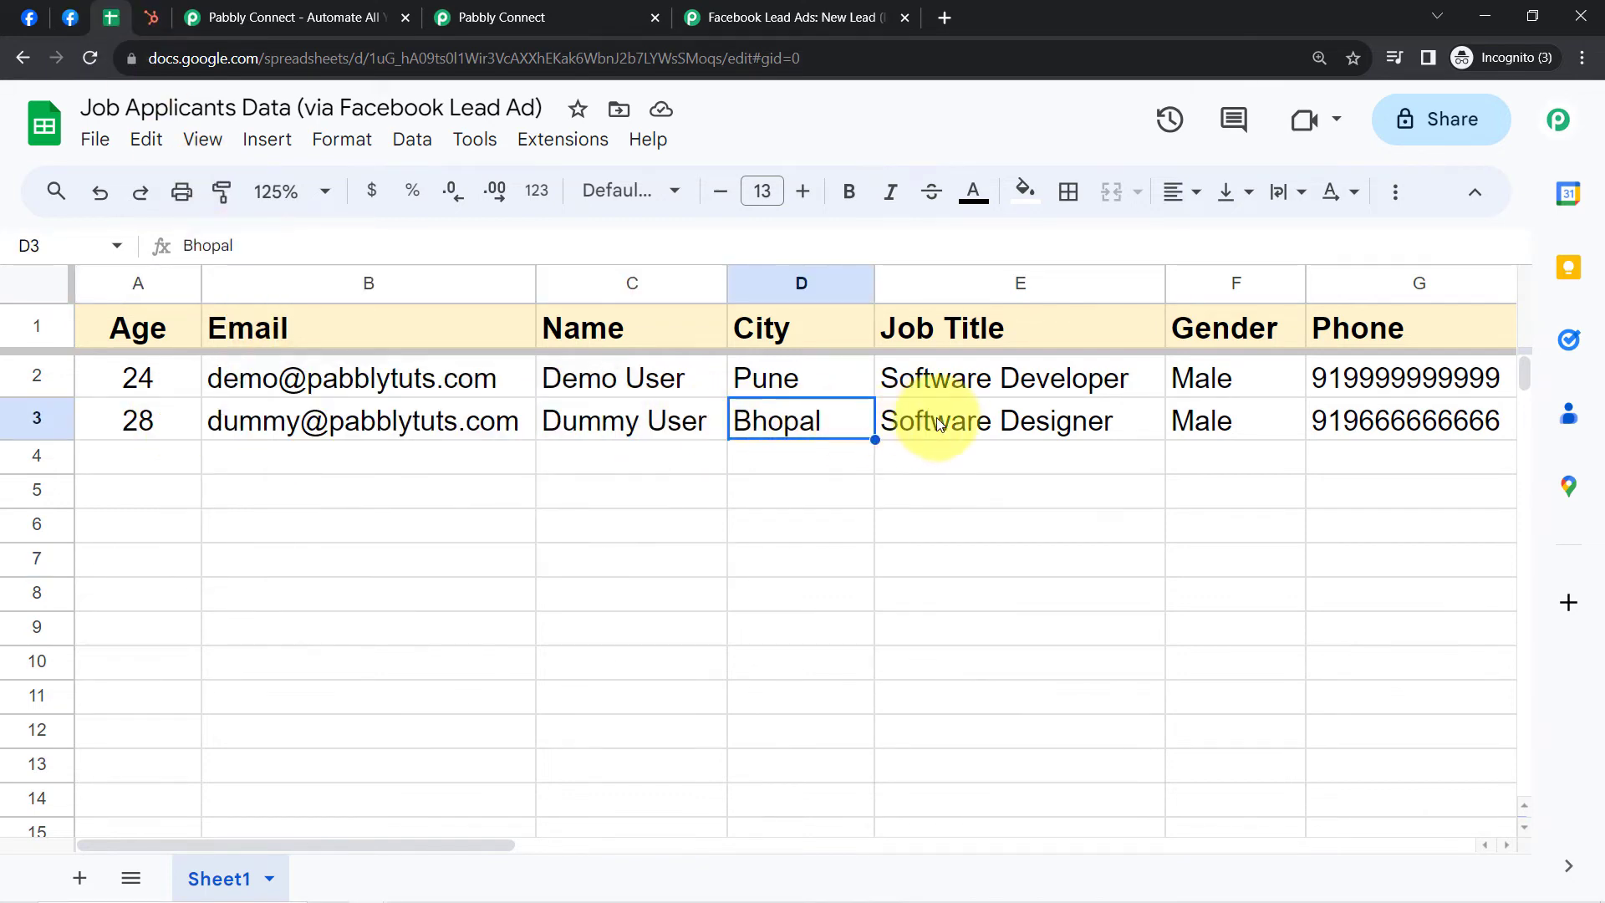
{"action": "left_click", "coordinate": [1087, 426]}
{"action": "left_click", "coordinate": [1223, 432]}
{"action": "left_click", "coordinate": [1368, 423]}
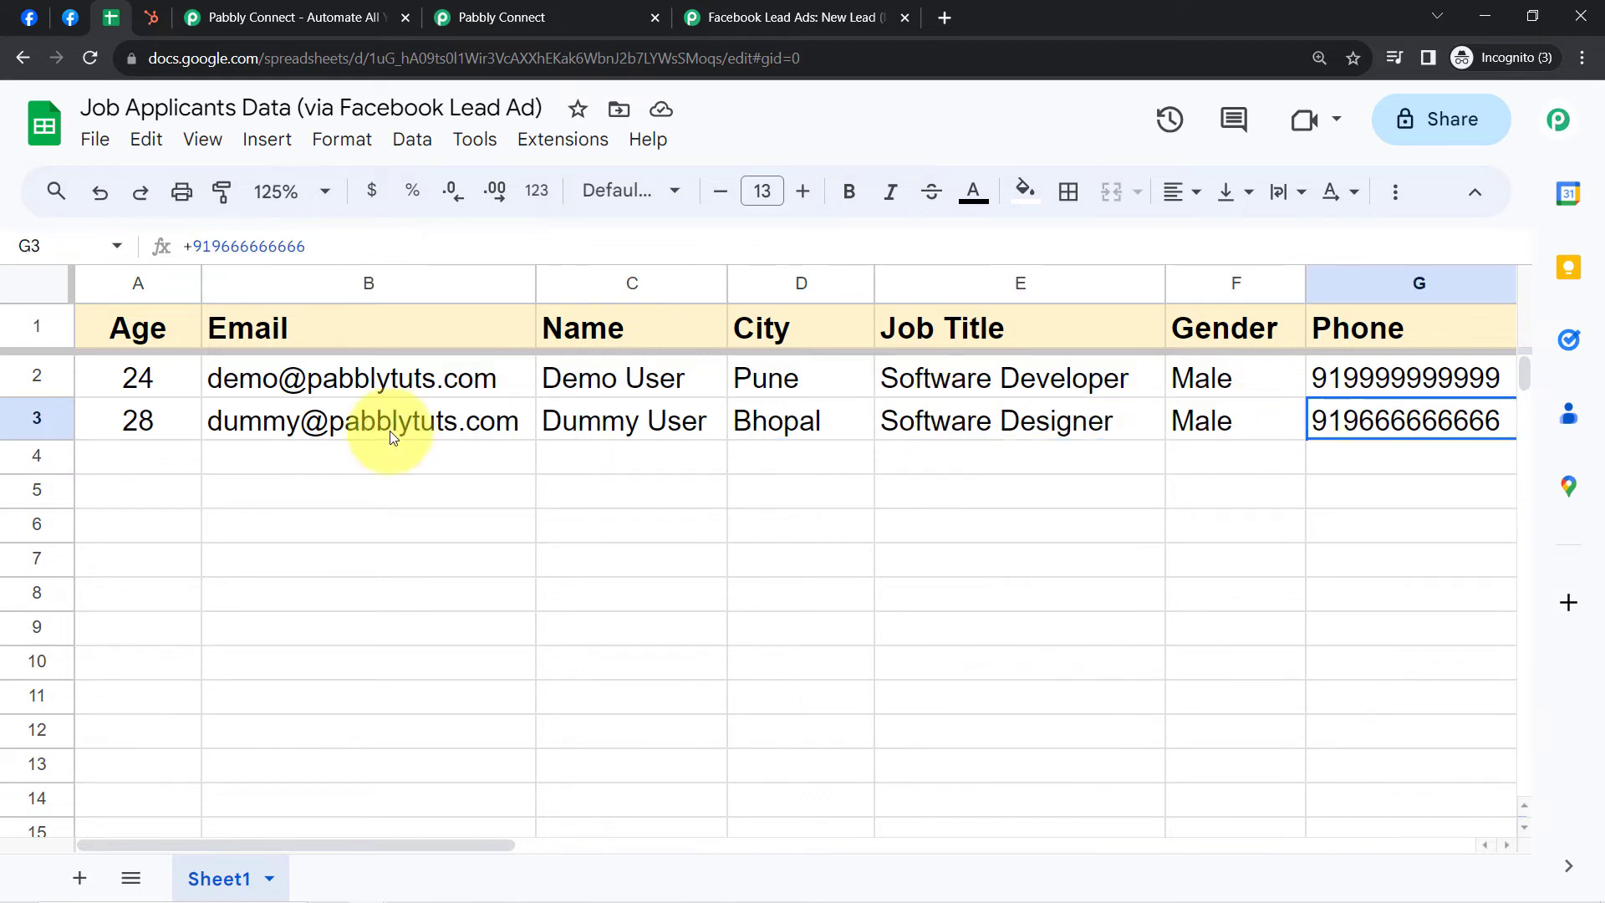
{"action": "left_click", "coordinate": [144, 428]}
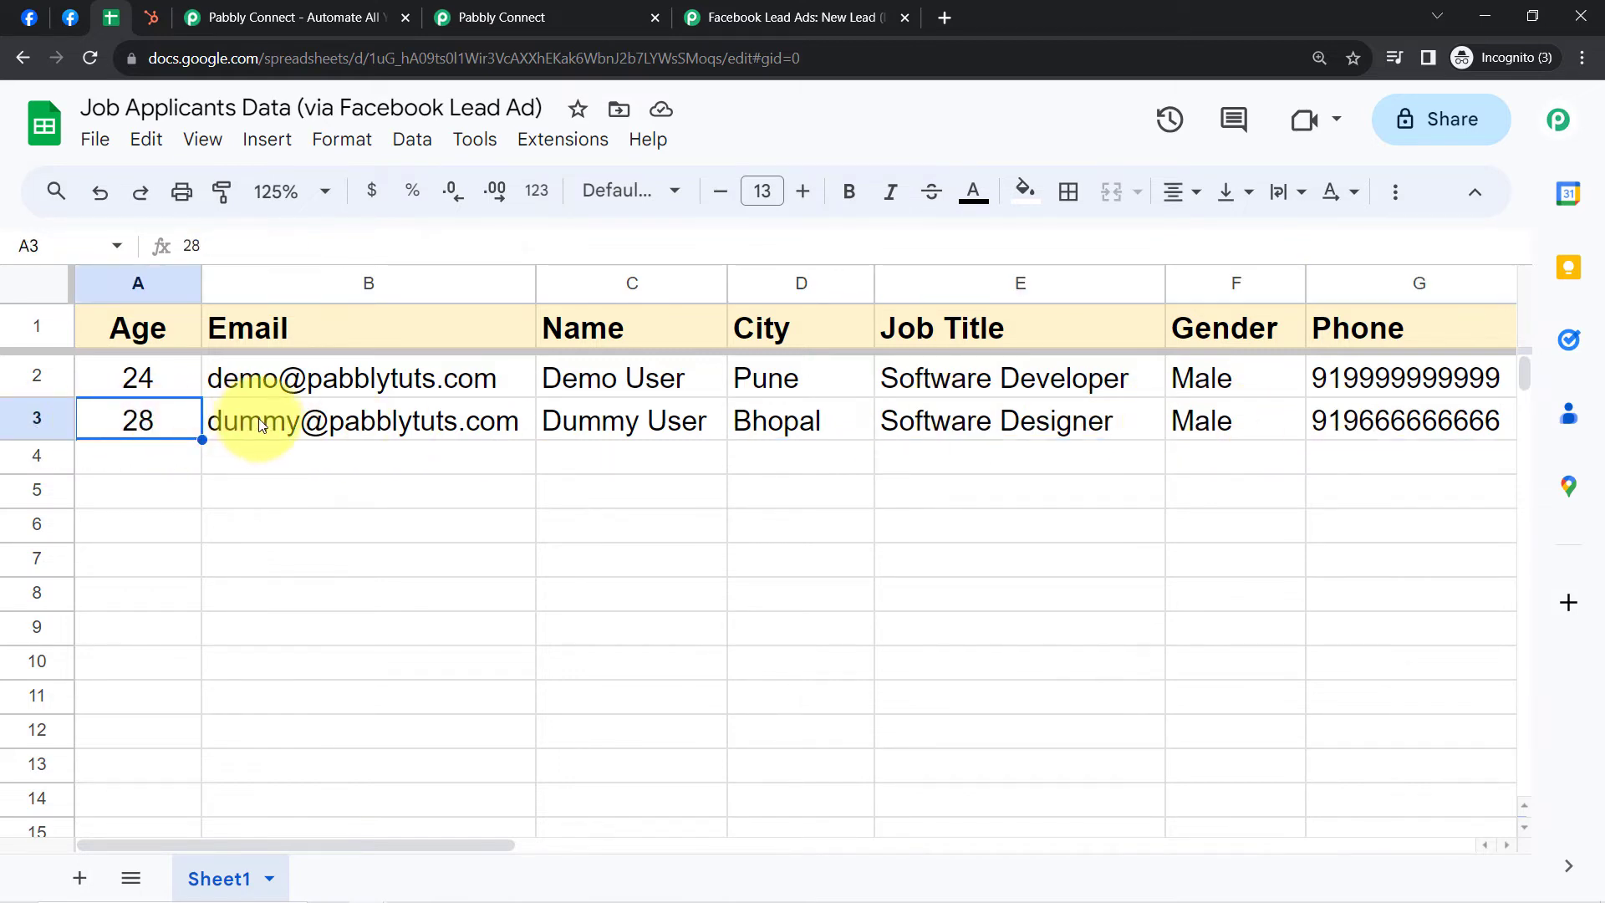
{"action": "left_click", "coordinate": [259, 418]}
{"action": "left_click", "coordinate": [337, 642]}
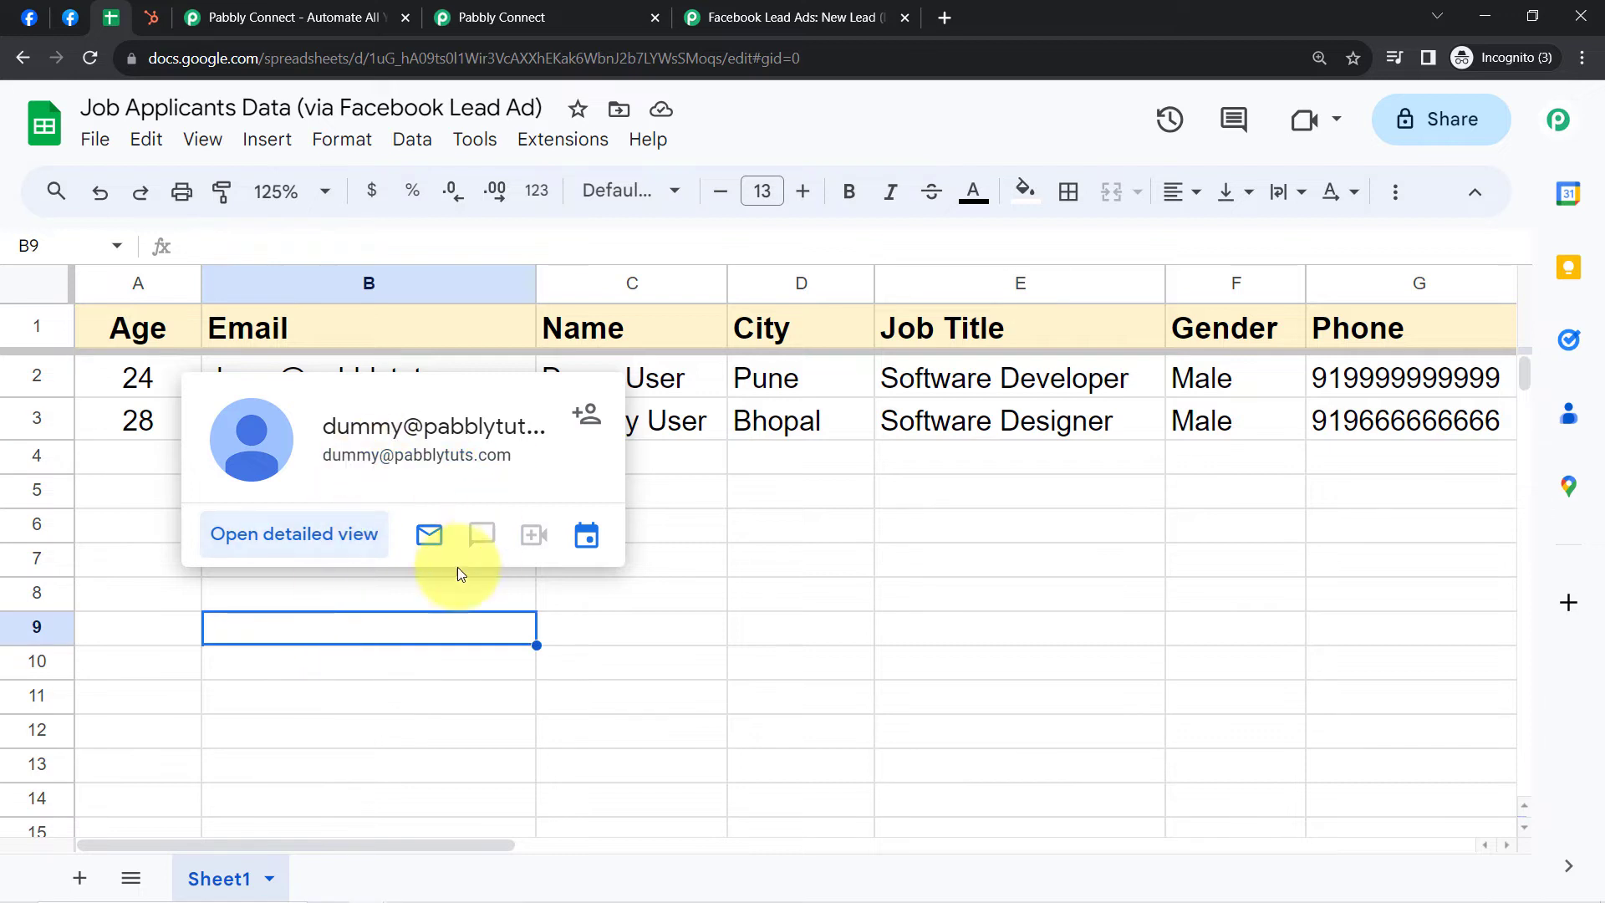
{"action": "left_click", "coordinate": [739, 521]}
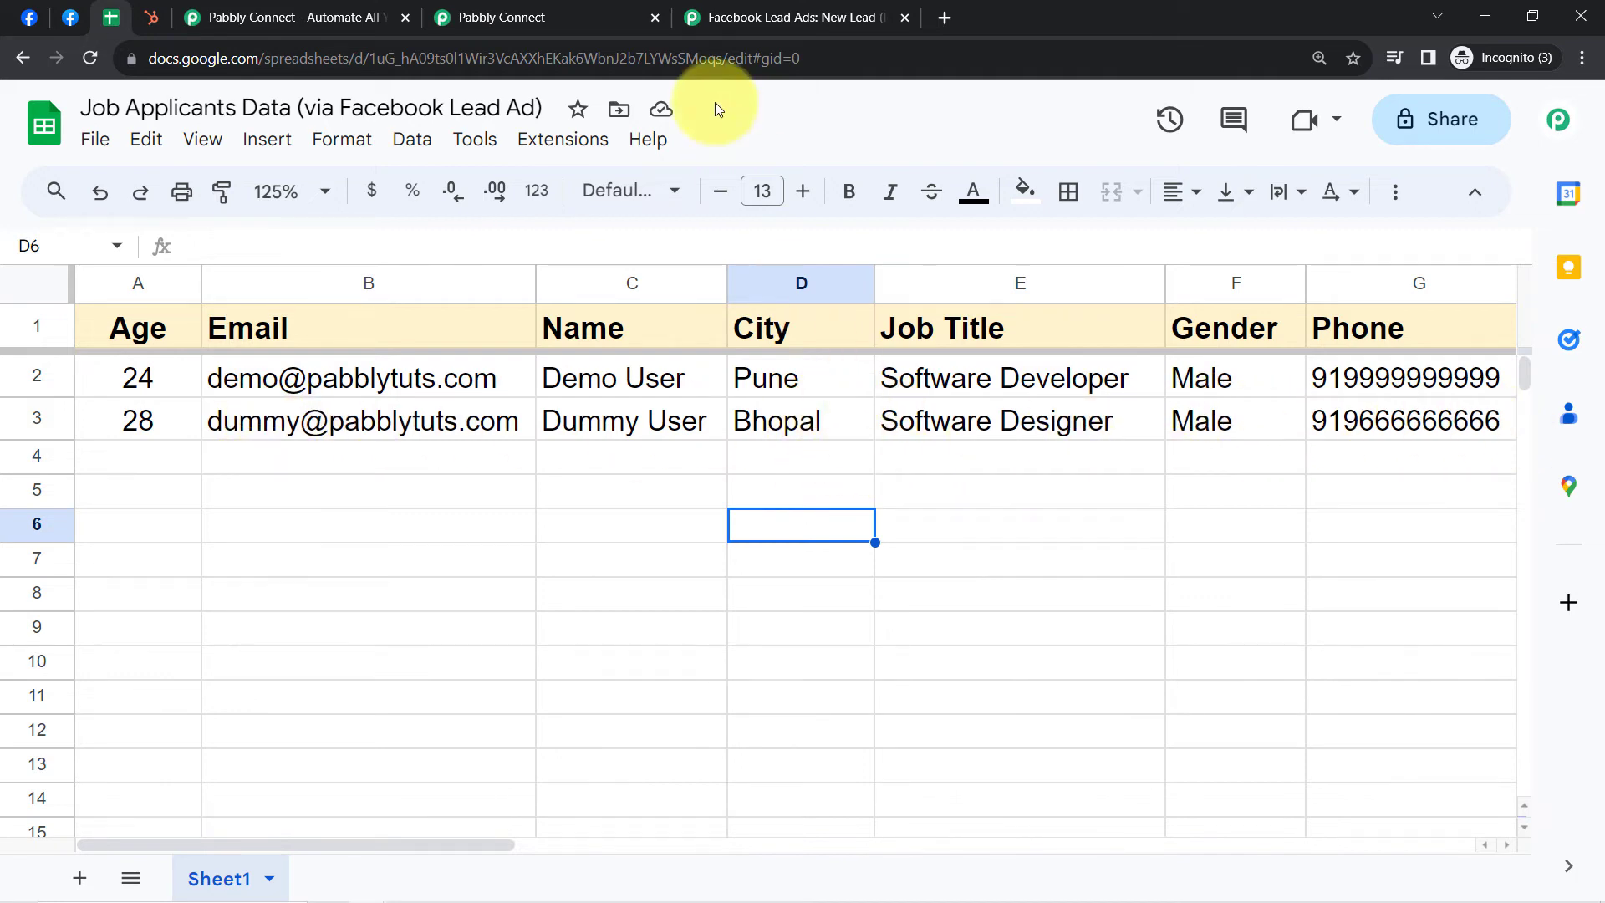
Step: Switch back to the Pabbly Connect workflow and set the HubSpot CRM action event to Create a Contact
{"action": "left_click", "coordinate": [518, 10]}
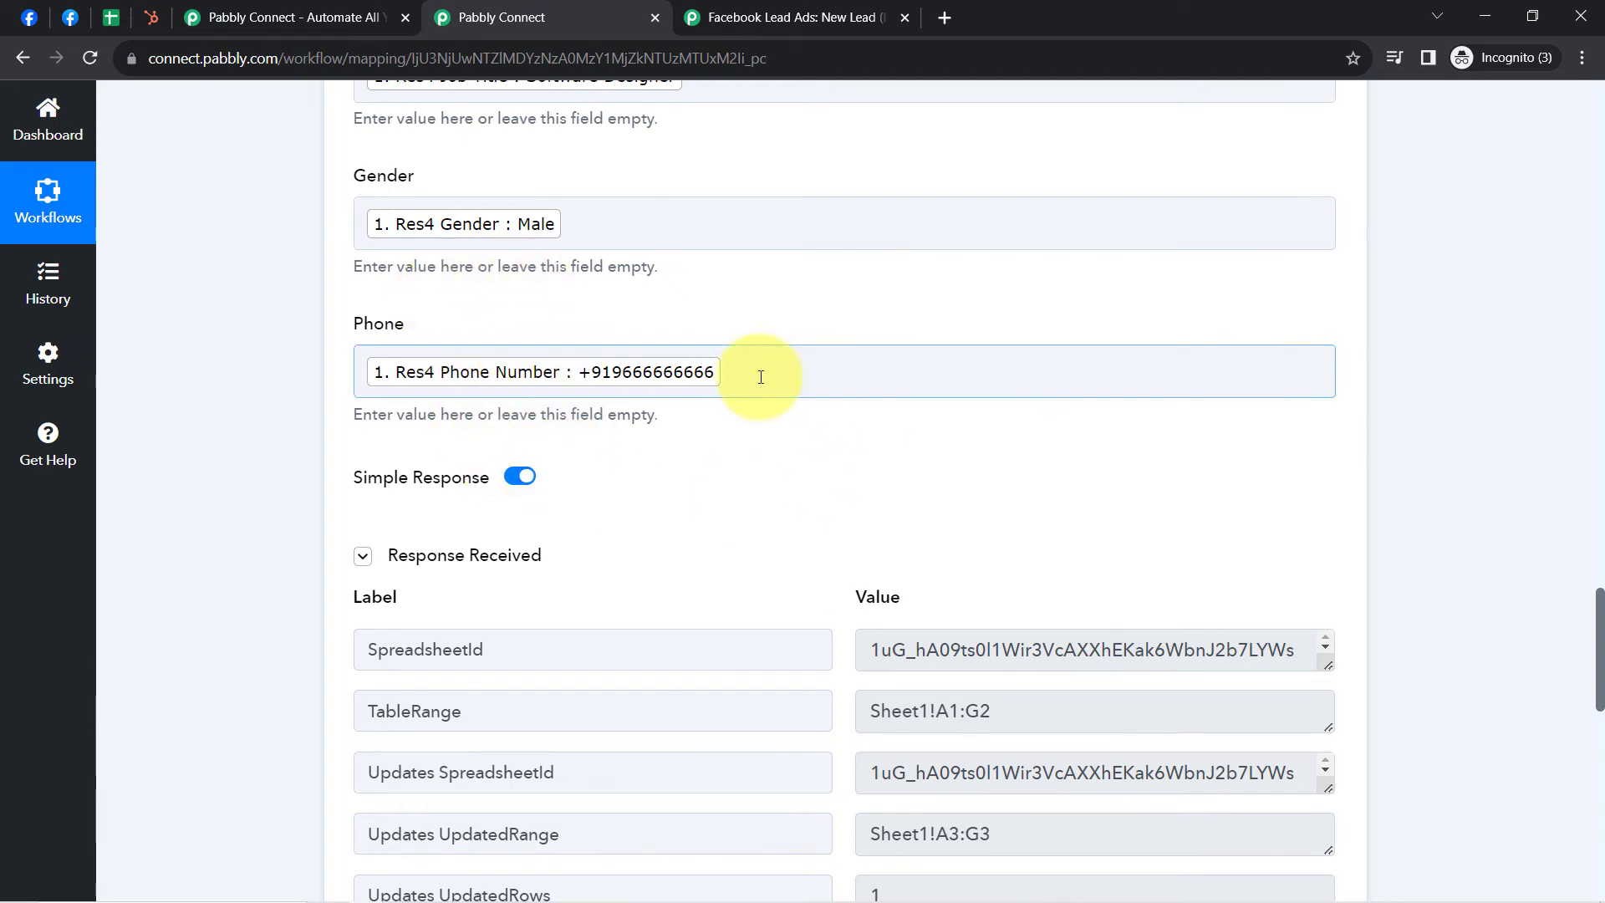
{"action": "left_click", "coordinate": [444, 562]}
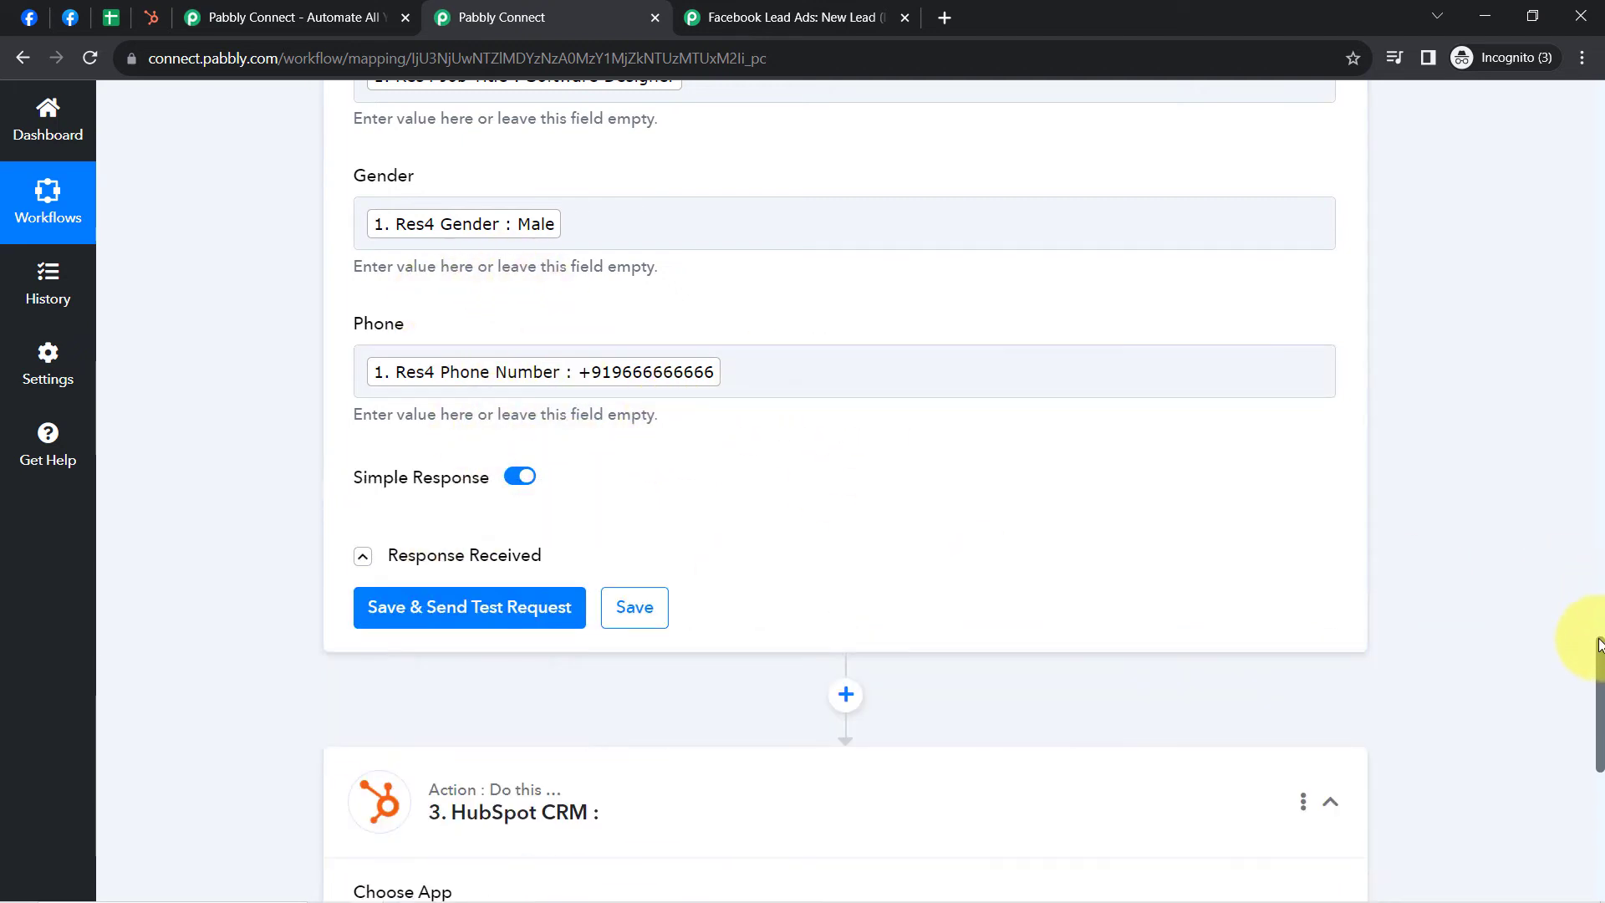
{"action": "left_click_drag", "start_coordinate": [1599, 661], "coordinate": [1599, 746]}
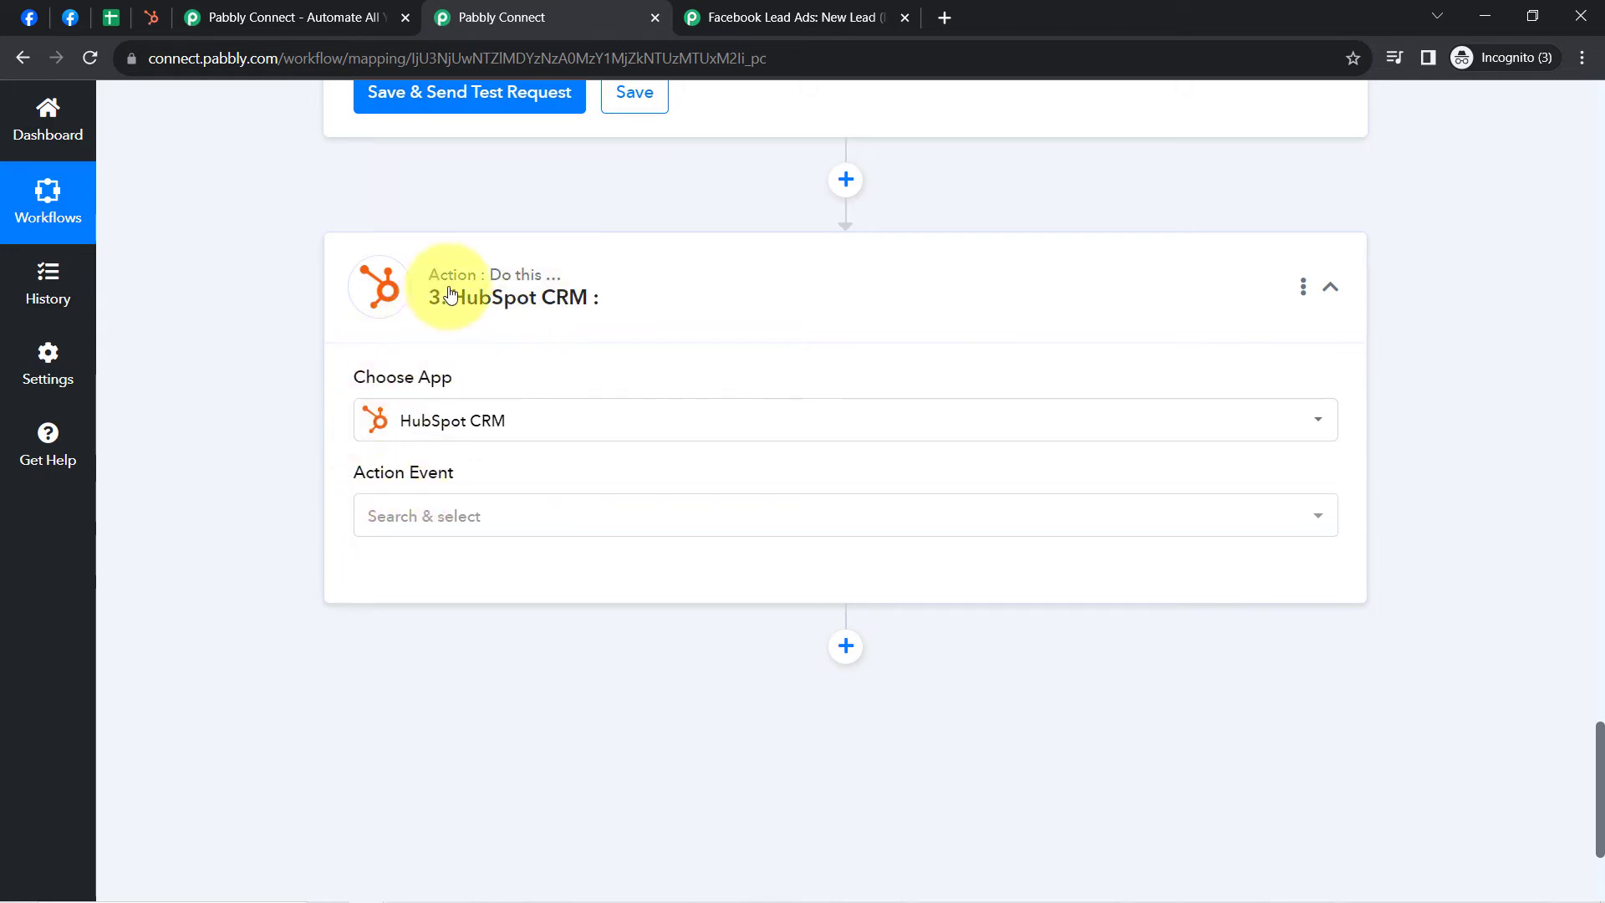
{"action": "mouse_move", "coordinate": [547, 301]}
{"action": "left_click", "coordinate": [389, 541]}
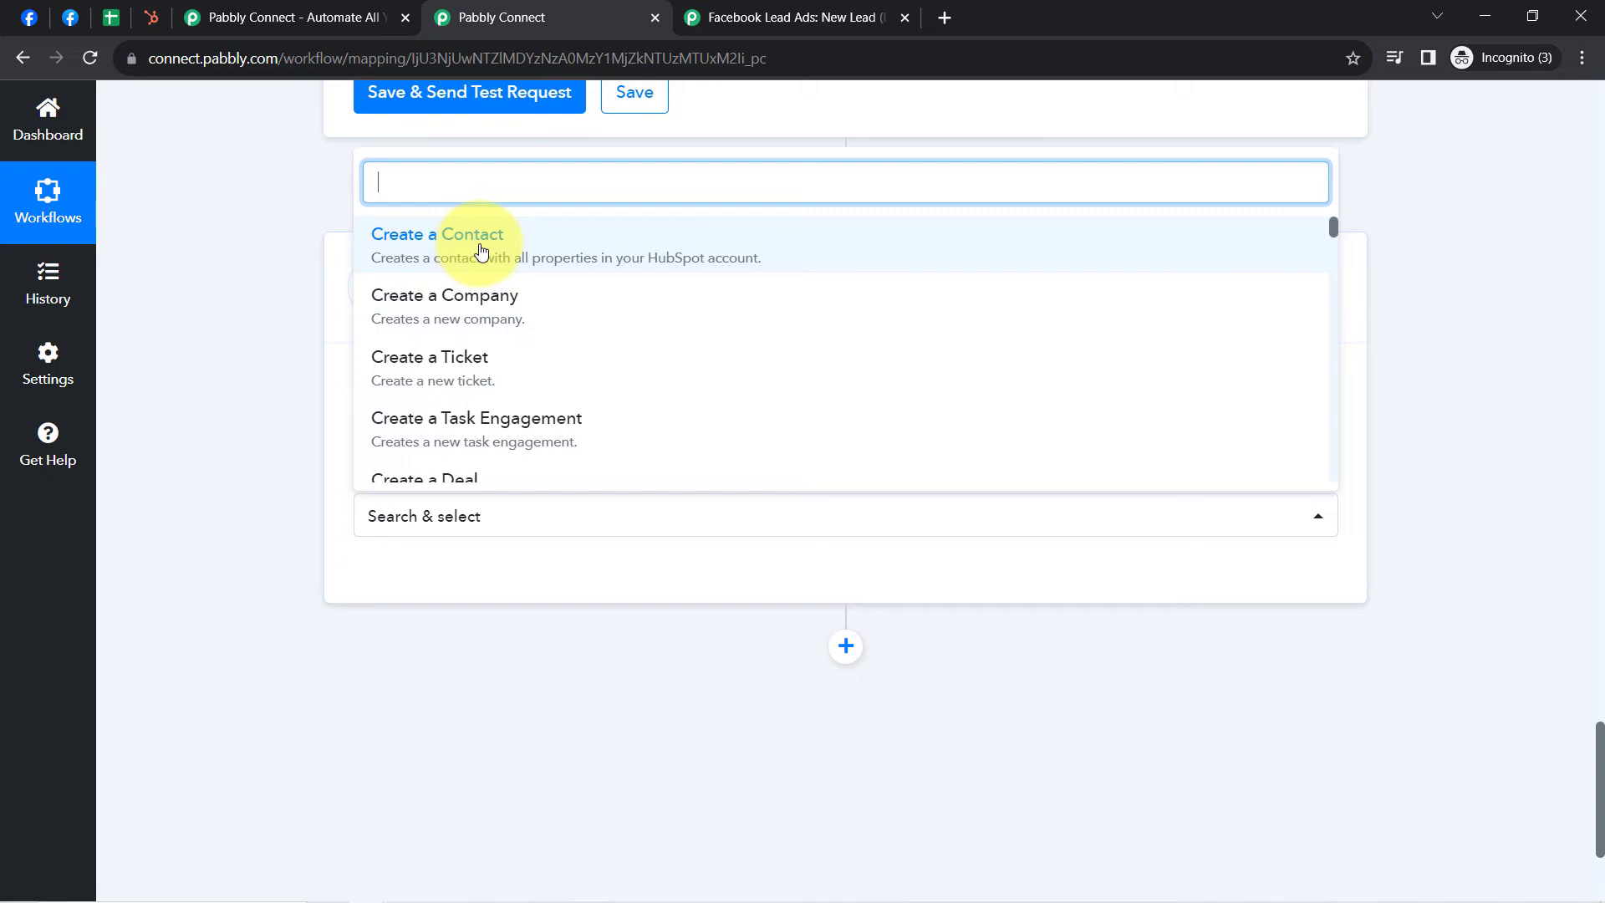
{"action": "left_click", "coordinate": [472, 242]}
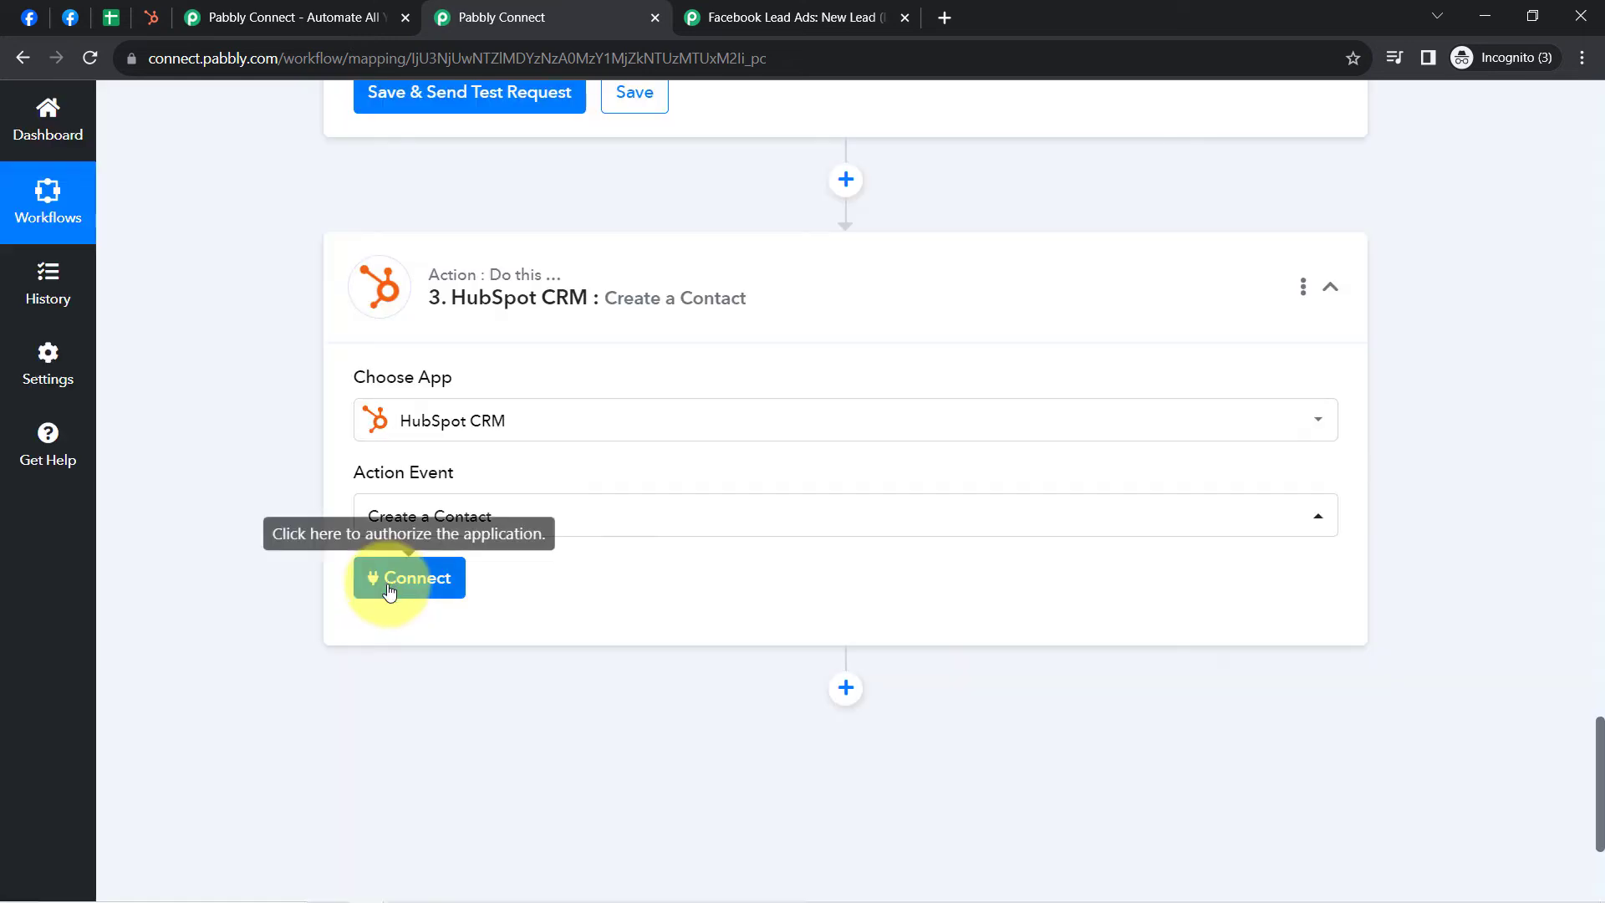
Step: Add a new HubSpot CRM connection to the action step and authorize it with the pabbly account
{"action": "left_click", "coordinate": [389, 580]}
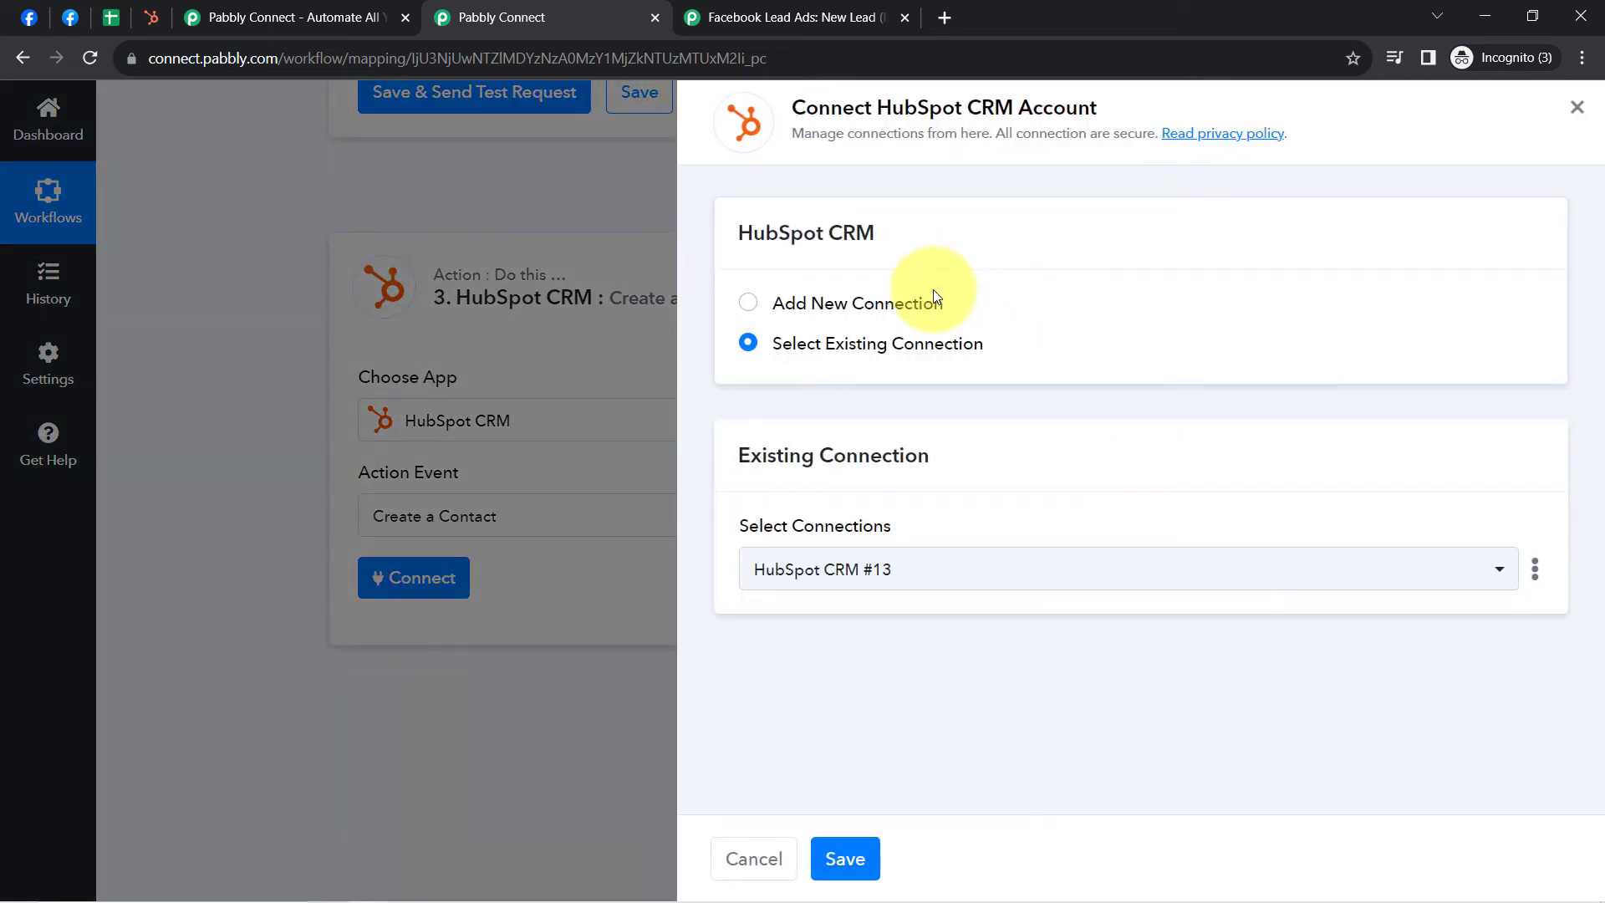
{"action": "left_click", "coordinate": [907, 303]}
{"action": "left_click", "coordinate": [812, 539]}
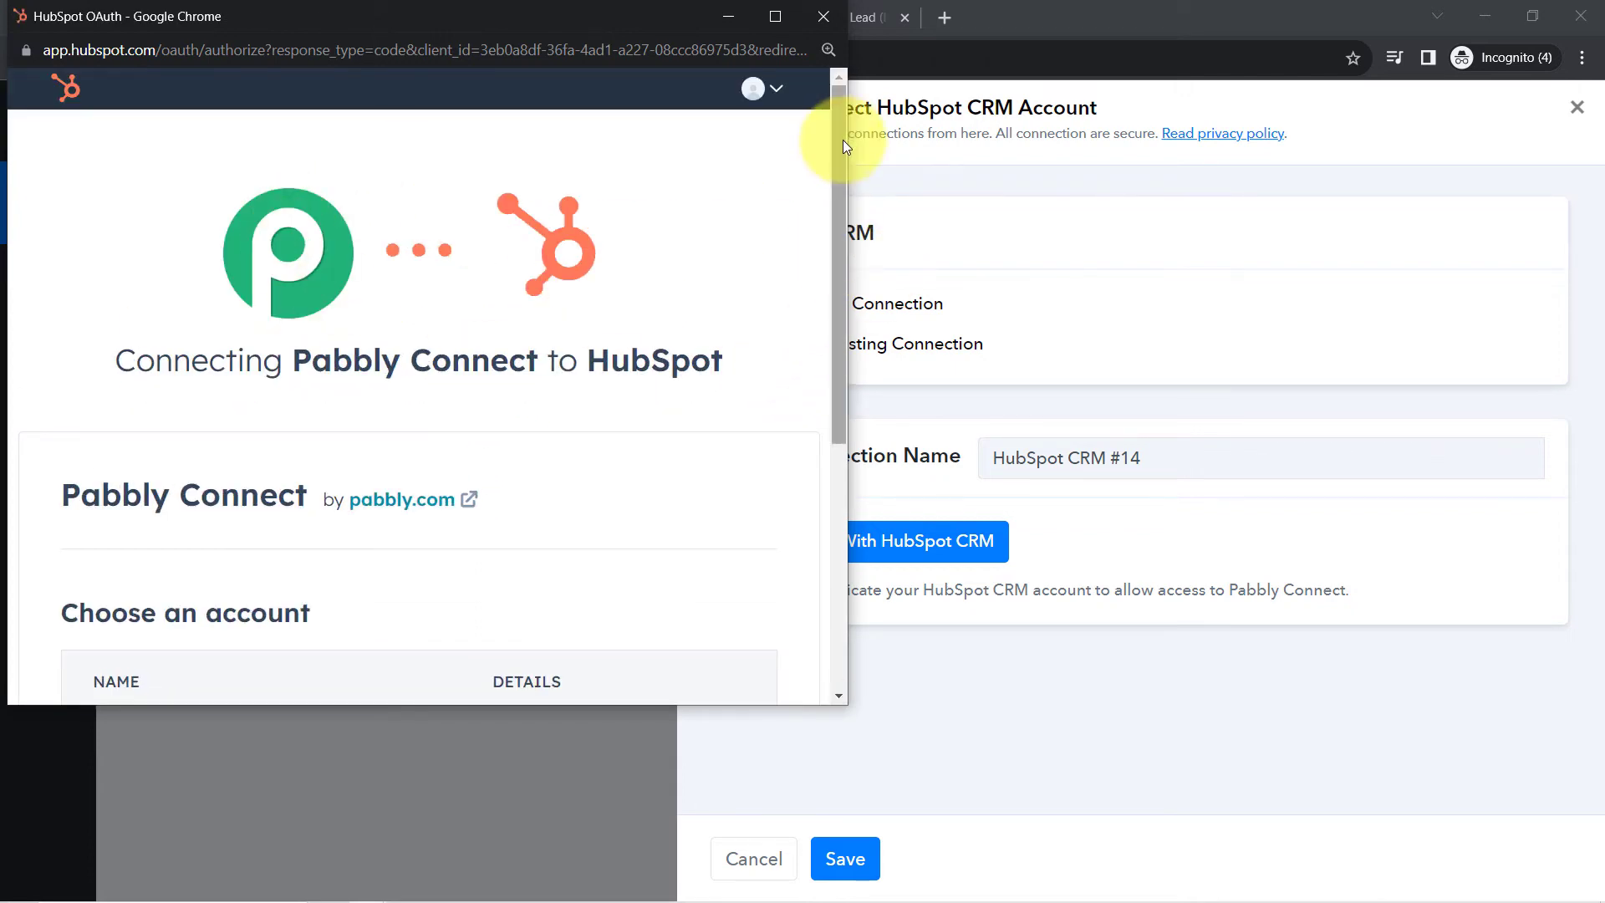
{"action": "scroll", "coordinate": [836, 138], "scroll_direction": "down", "scroll_amount": 5}
{"action": "left_click_drag", "start_coordinate": [825, 370], "coordinate": [794, 428]}
{"action": "left_click", "coordinate": [89, 548]}
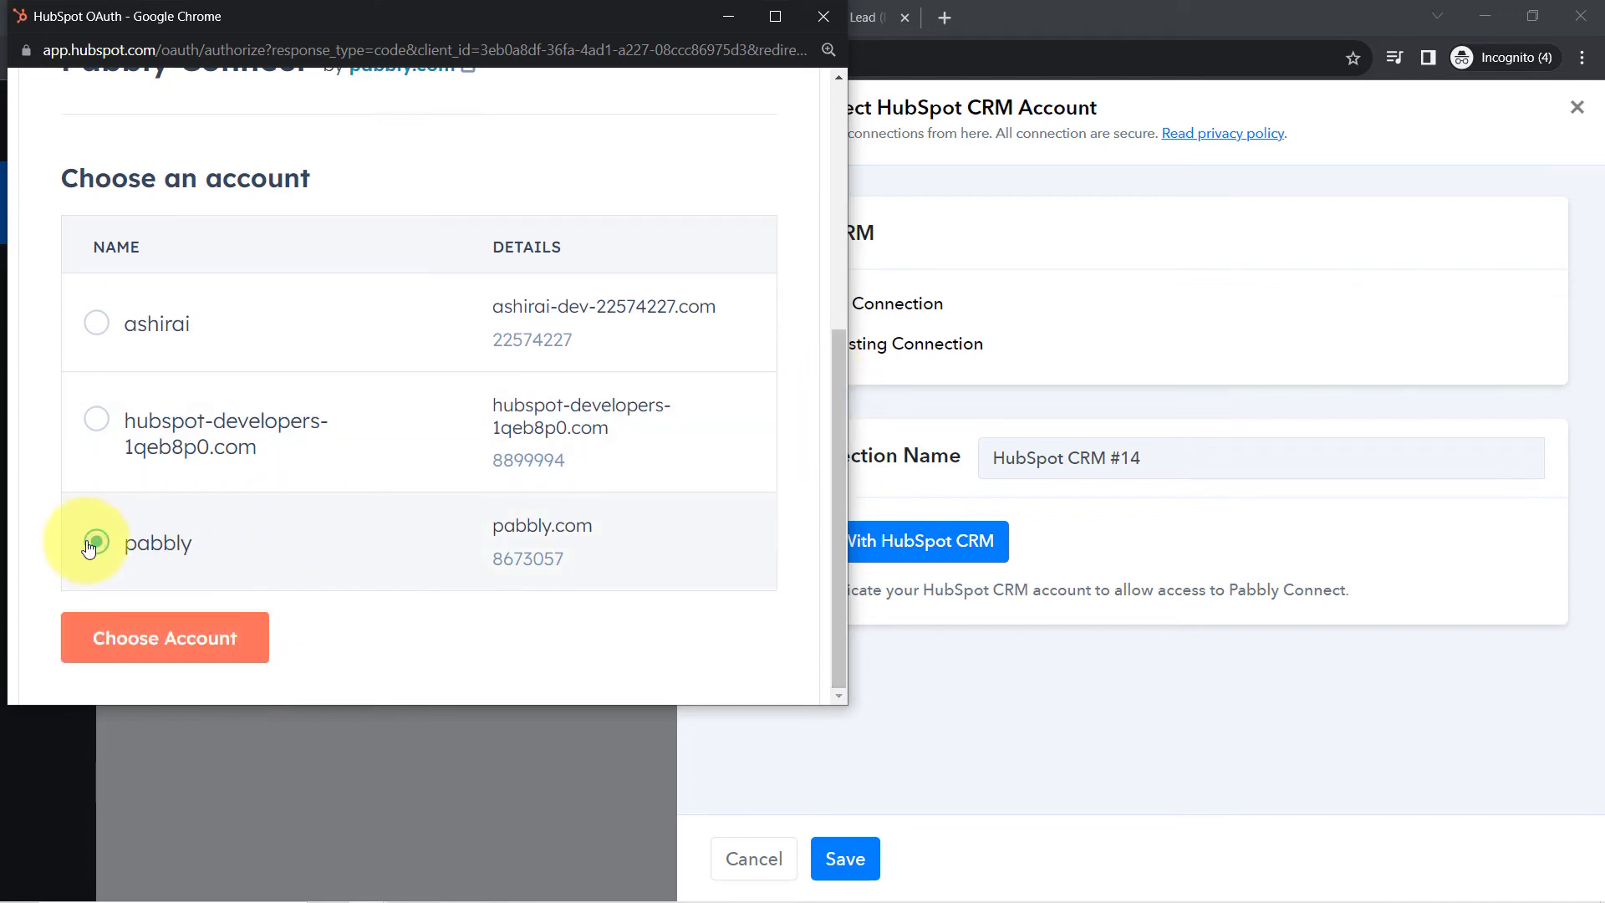
{"action": "left_click", "coordinate": [153, 618]}
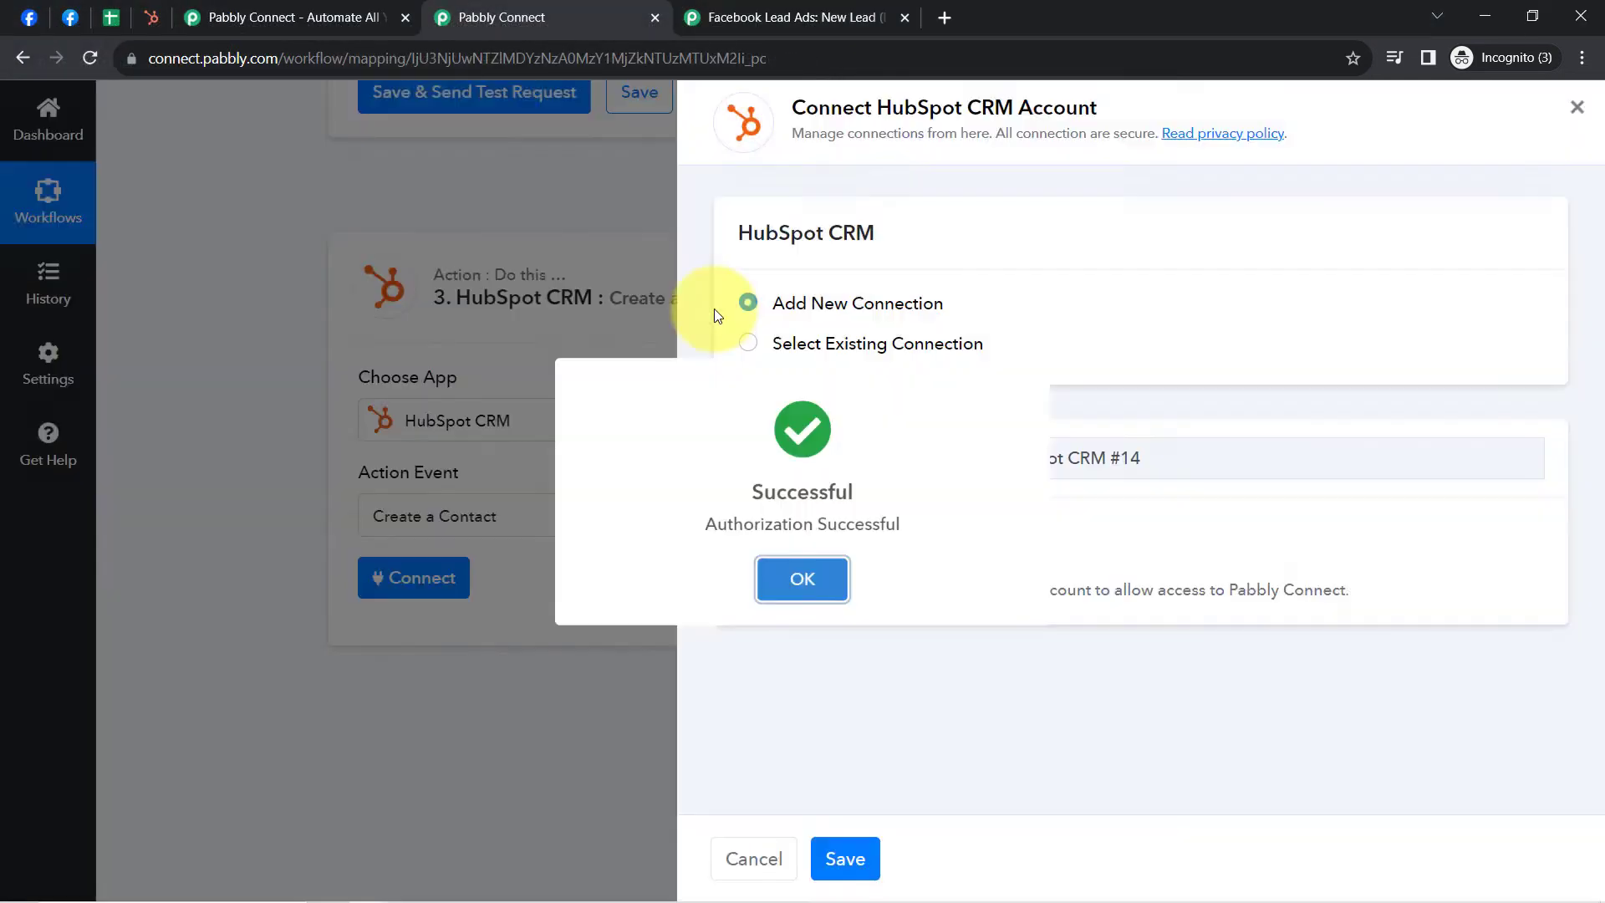
{"action": "left_click", "coordinate": [773, 589]}
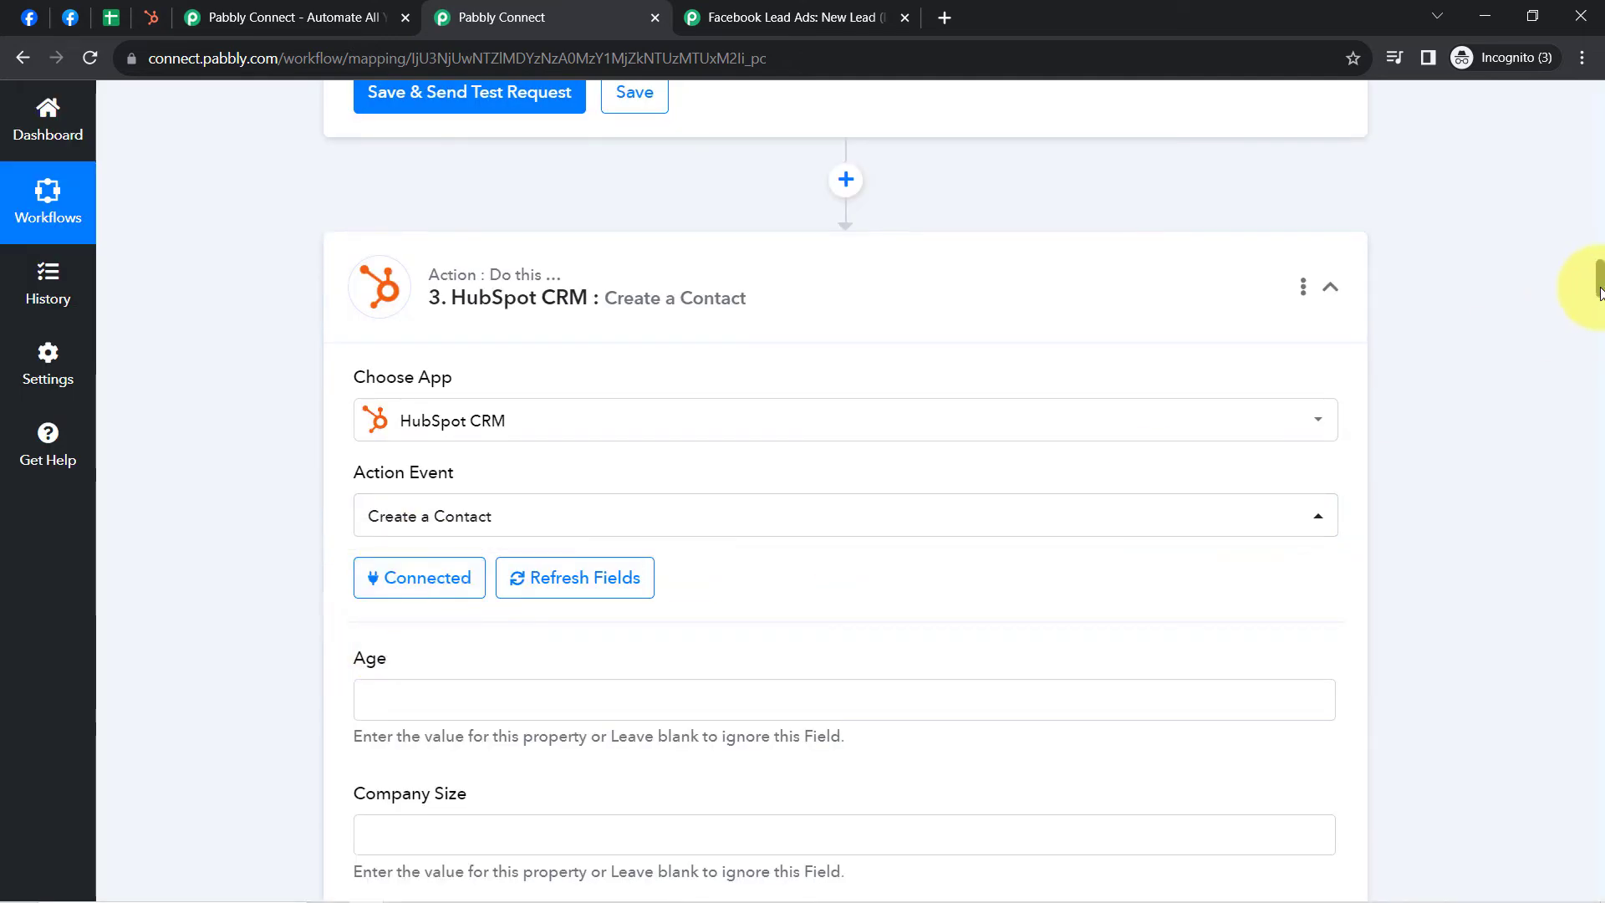
Step: Map the HubSpot contact's Age field to Res4 Age from the Facebook Lead Ads step
{"action": "left_click_drag", "start_coordinate": [1600, 293], "coordinate": [1482, 296]}
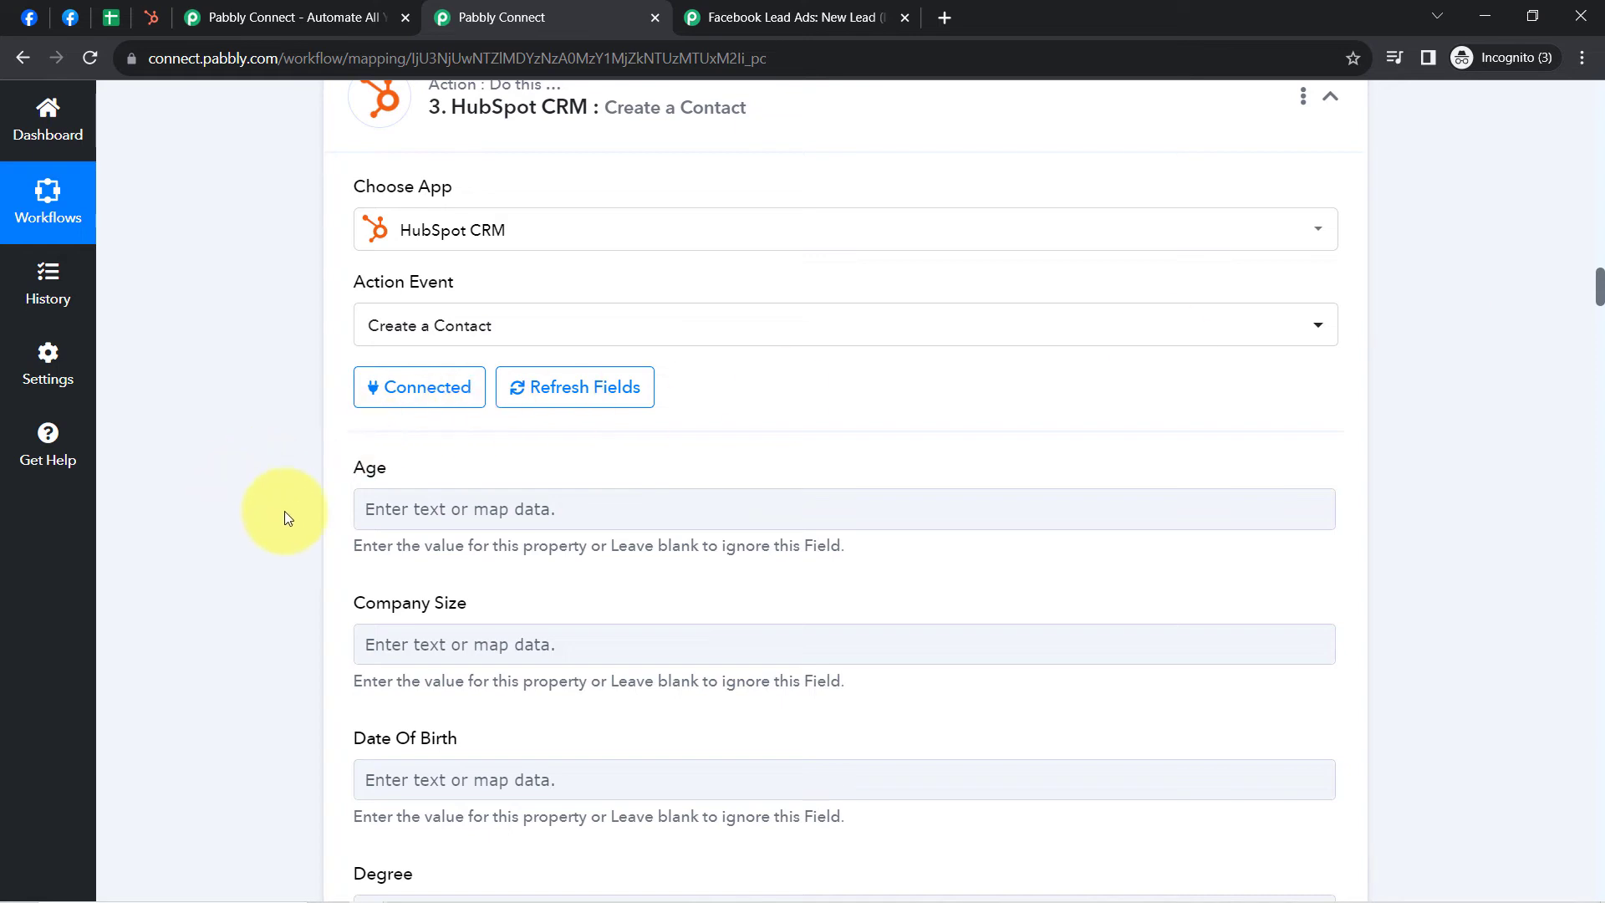
{"action": "left_click", "coordinate": [406, 511]}
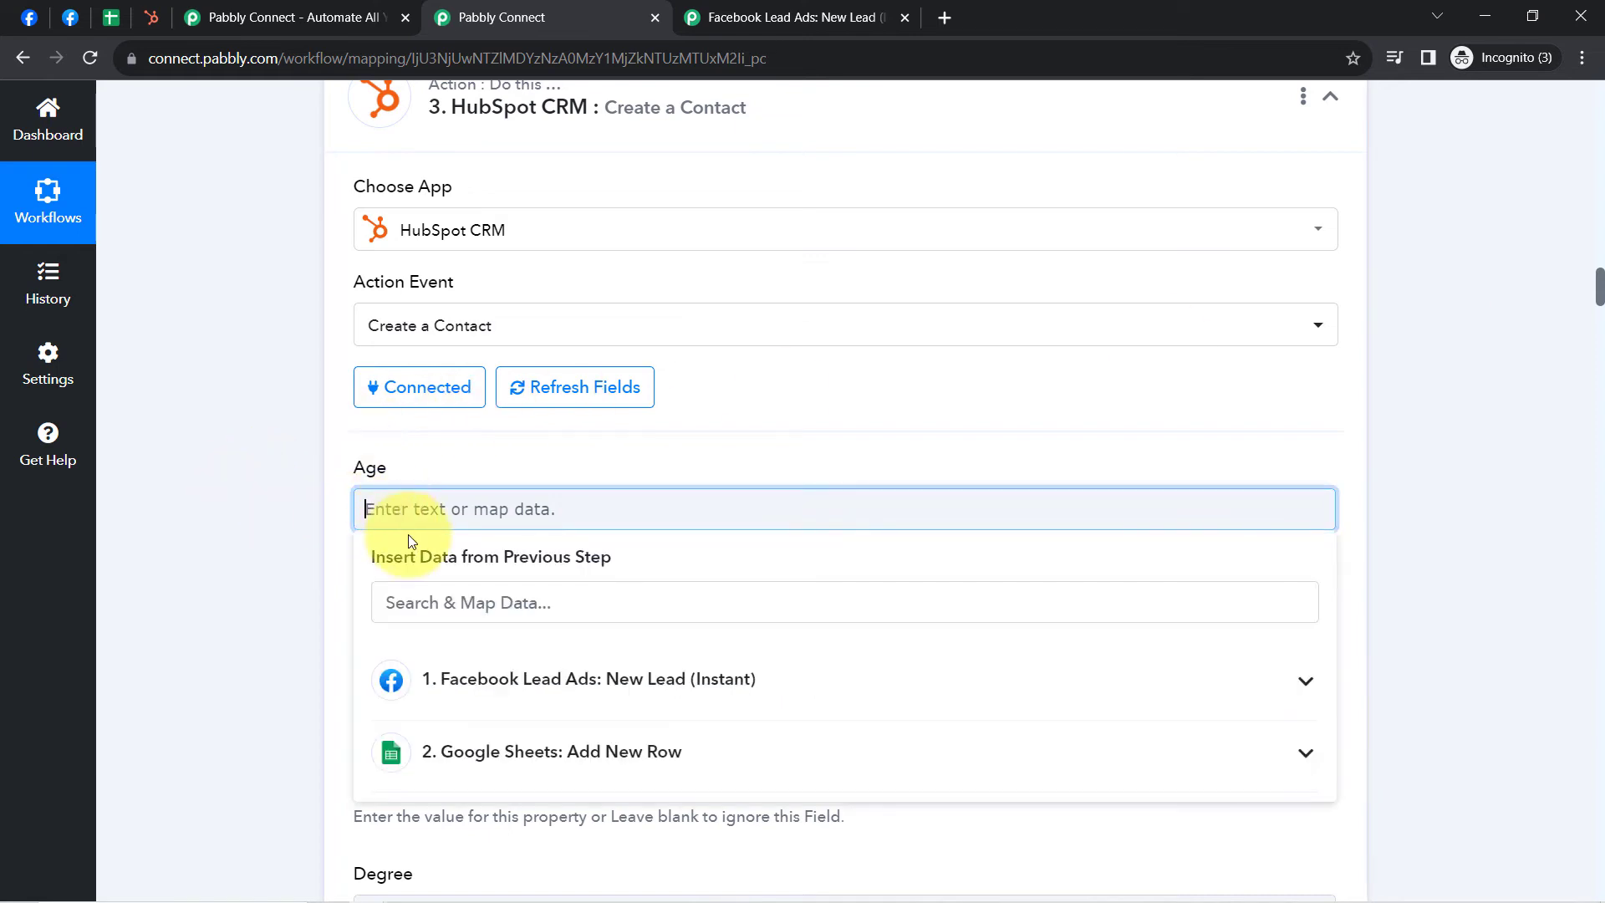
{"action": "left_click", "coordinate": [484, 694]}
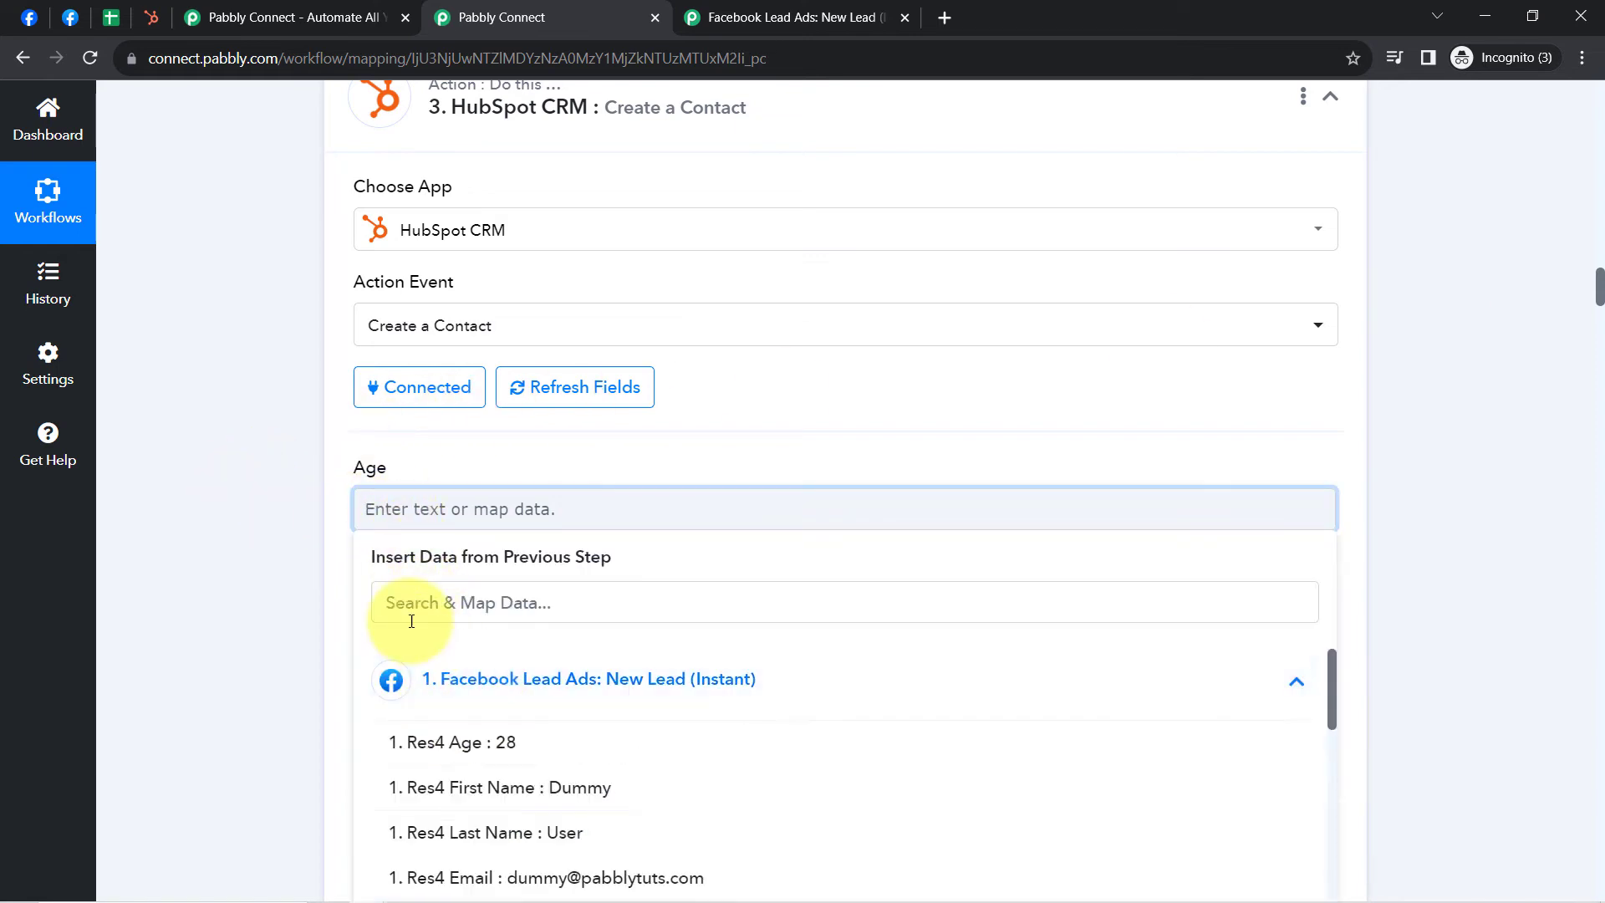
{"action": "left_click", "coordinate": [473, 752]}
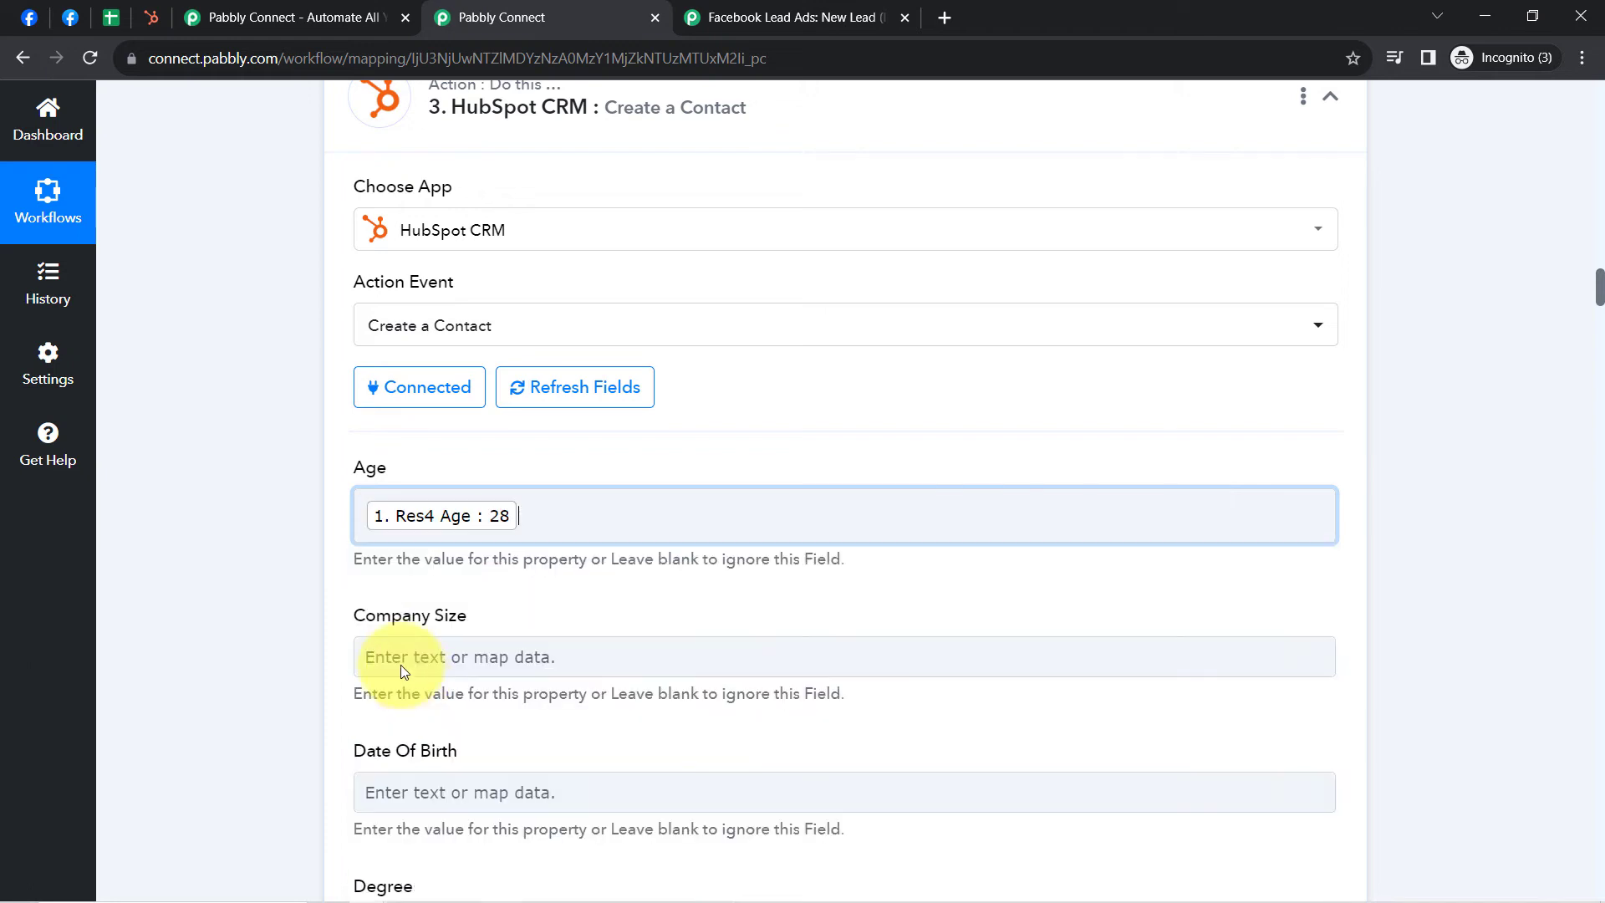
{"action": "left_click", "coordinate": [292, 623]}
Step: Map the HubSpot contact's Gender field to Res4 Gender from the Facebook Lead Ads step
{"action": "scroll", "coordinate": [292, 620], "scroll_direction": "down", "scroll_amount": 3}
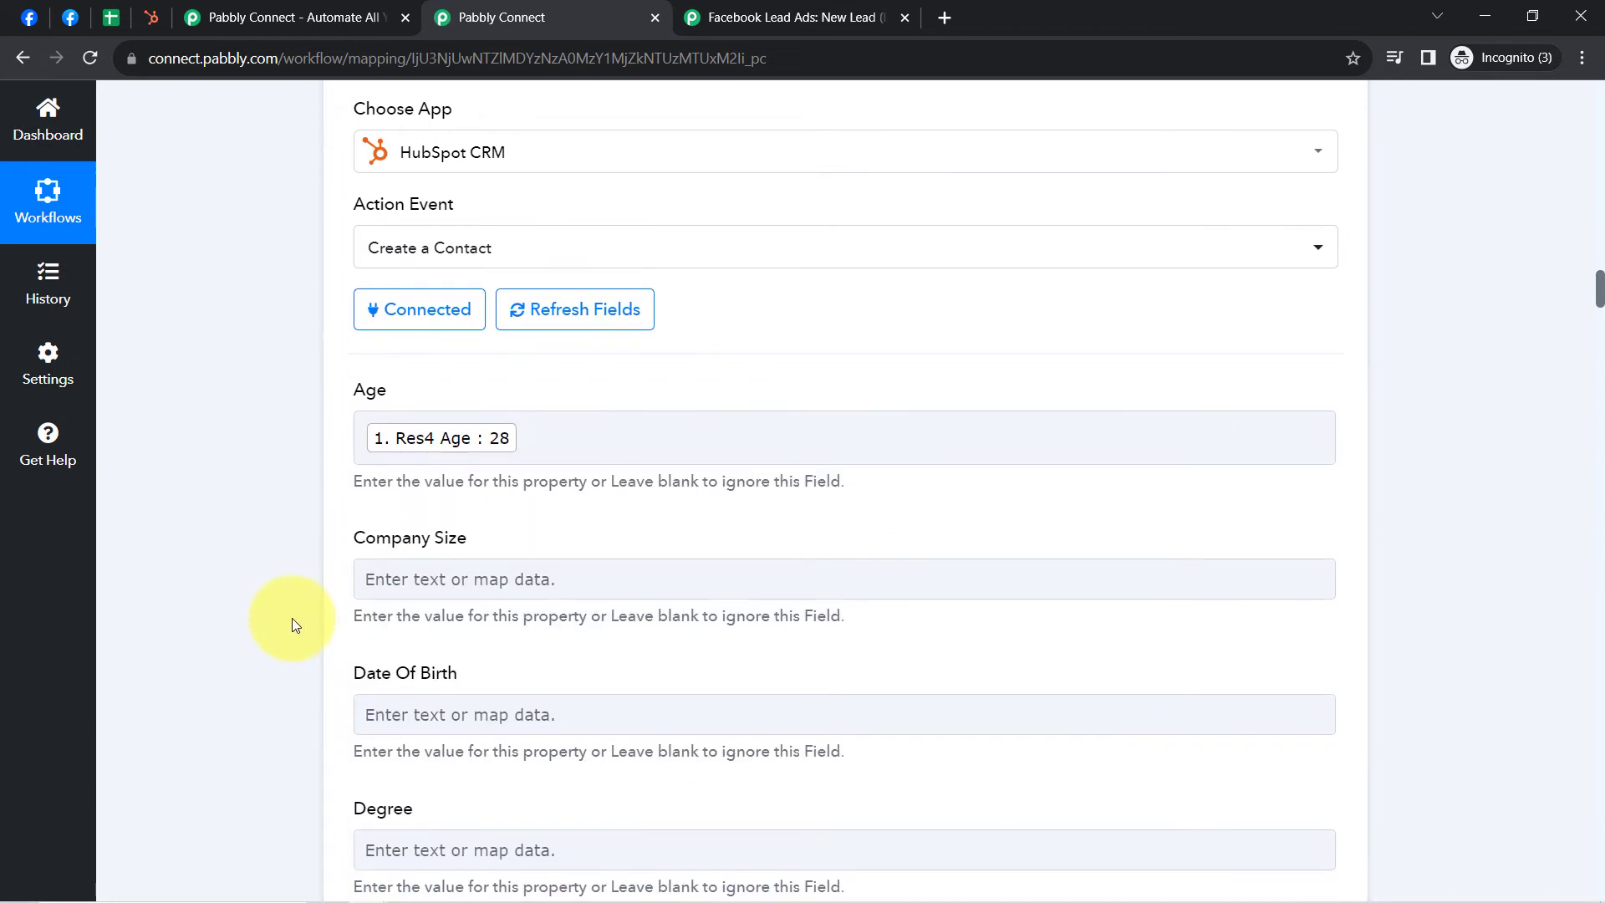
{"action": "scroll", "coordinate": [232, 313], "scroll_direction": "down", "scroll_amount": 2}
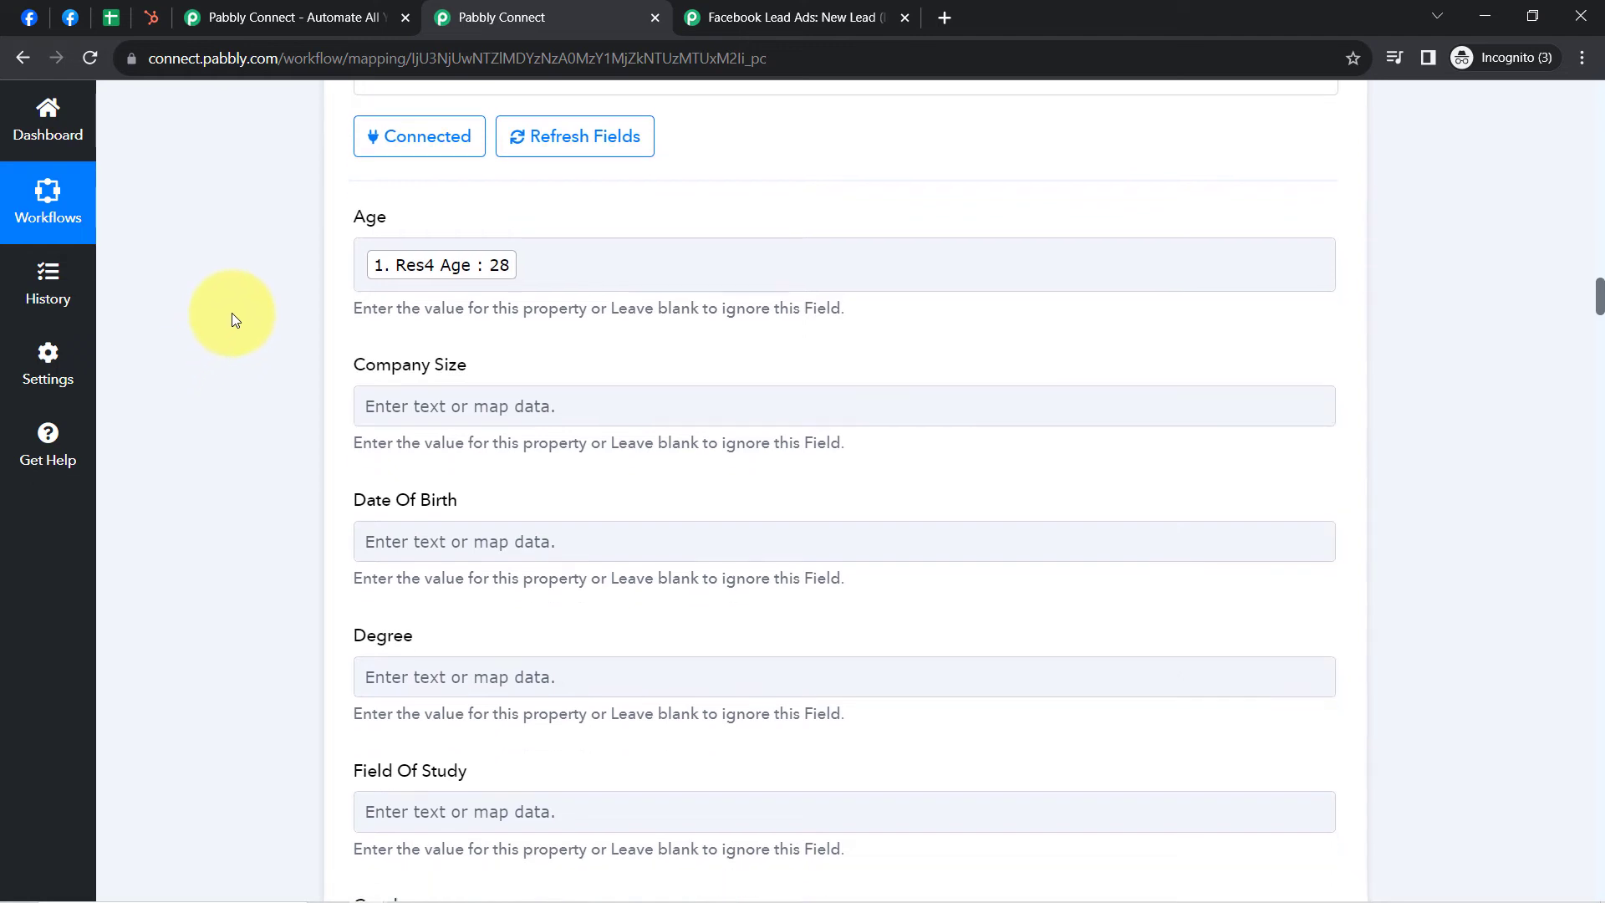
{"action": "scroll", "coordinate": [233, 312], "scroll_direction": "down", "scroll_amount": 6}
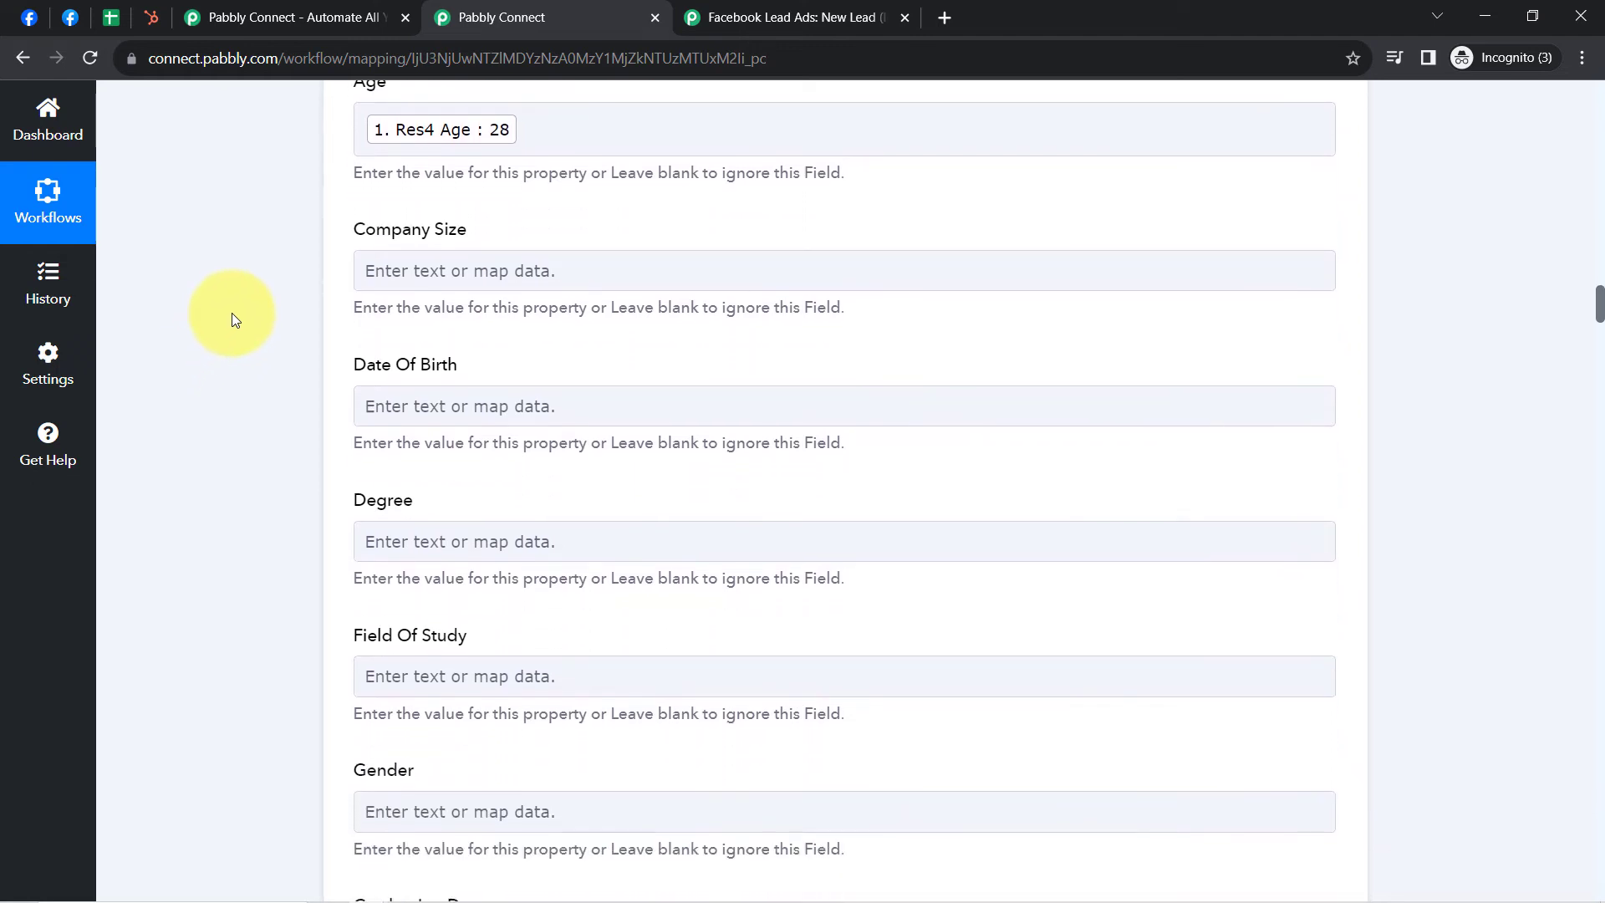
{"action": "scroll", "coordinate": [315, 390], "scroll_direction": "down", "scroll_amount": 2}
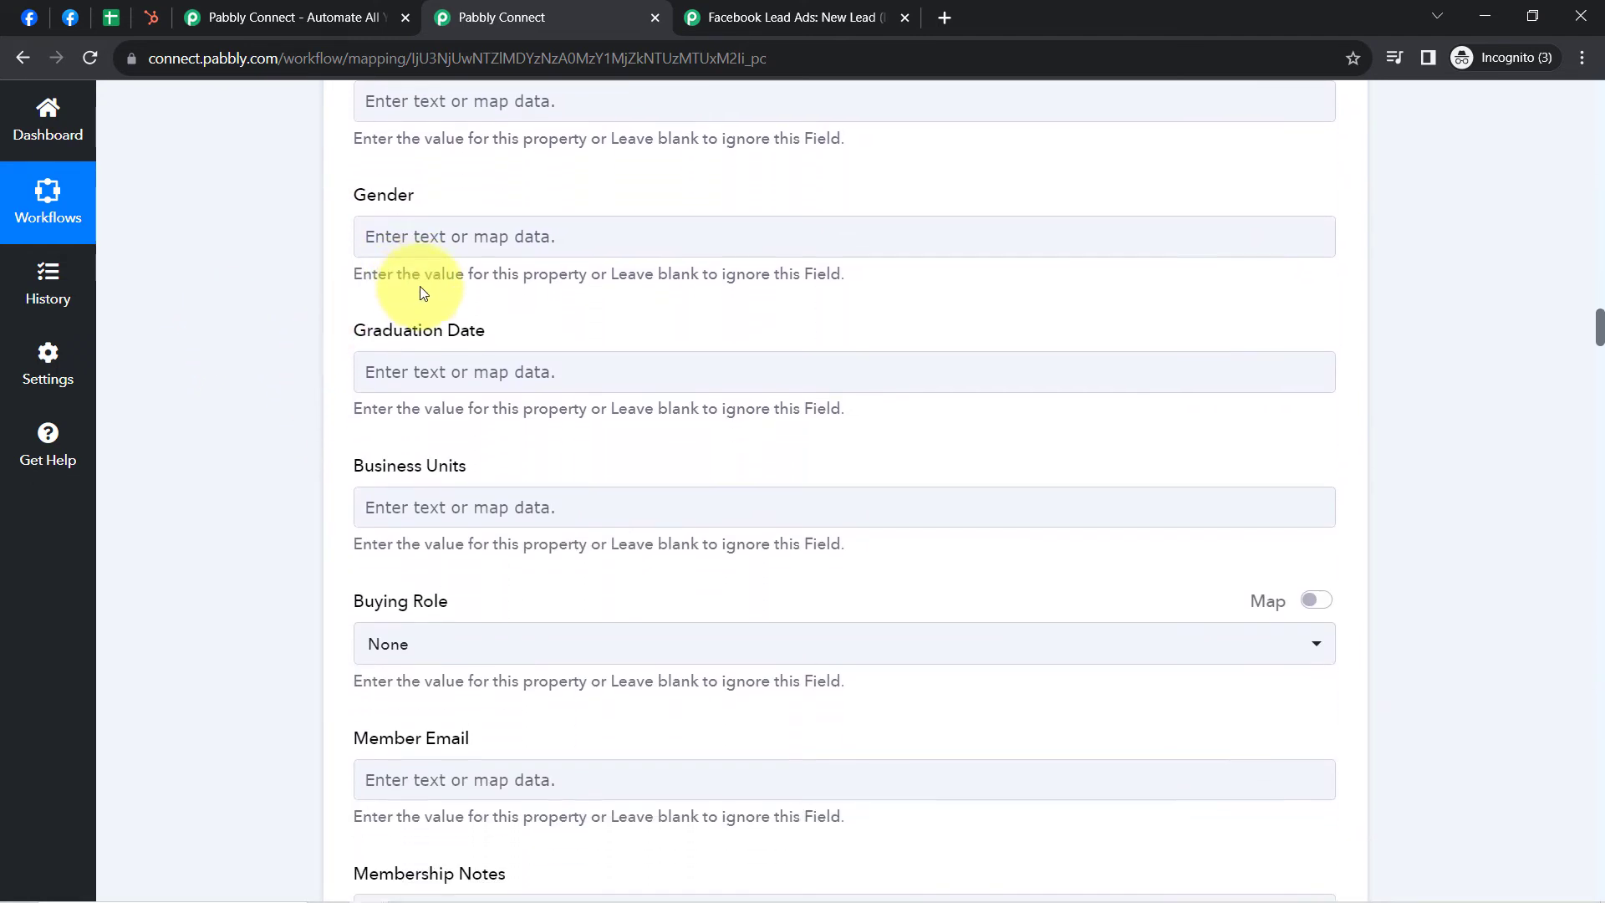
{"action": "left_click", "coordinate": [374, 157]}
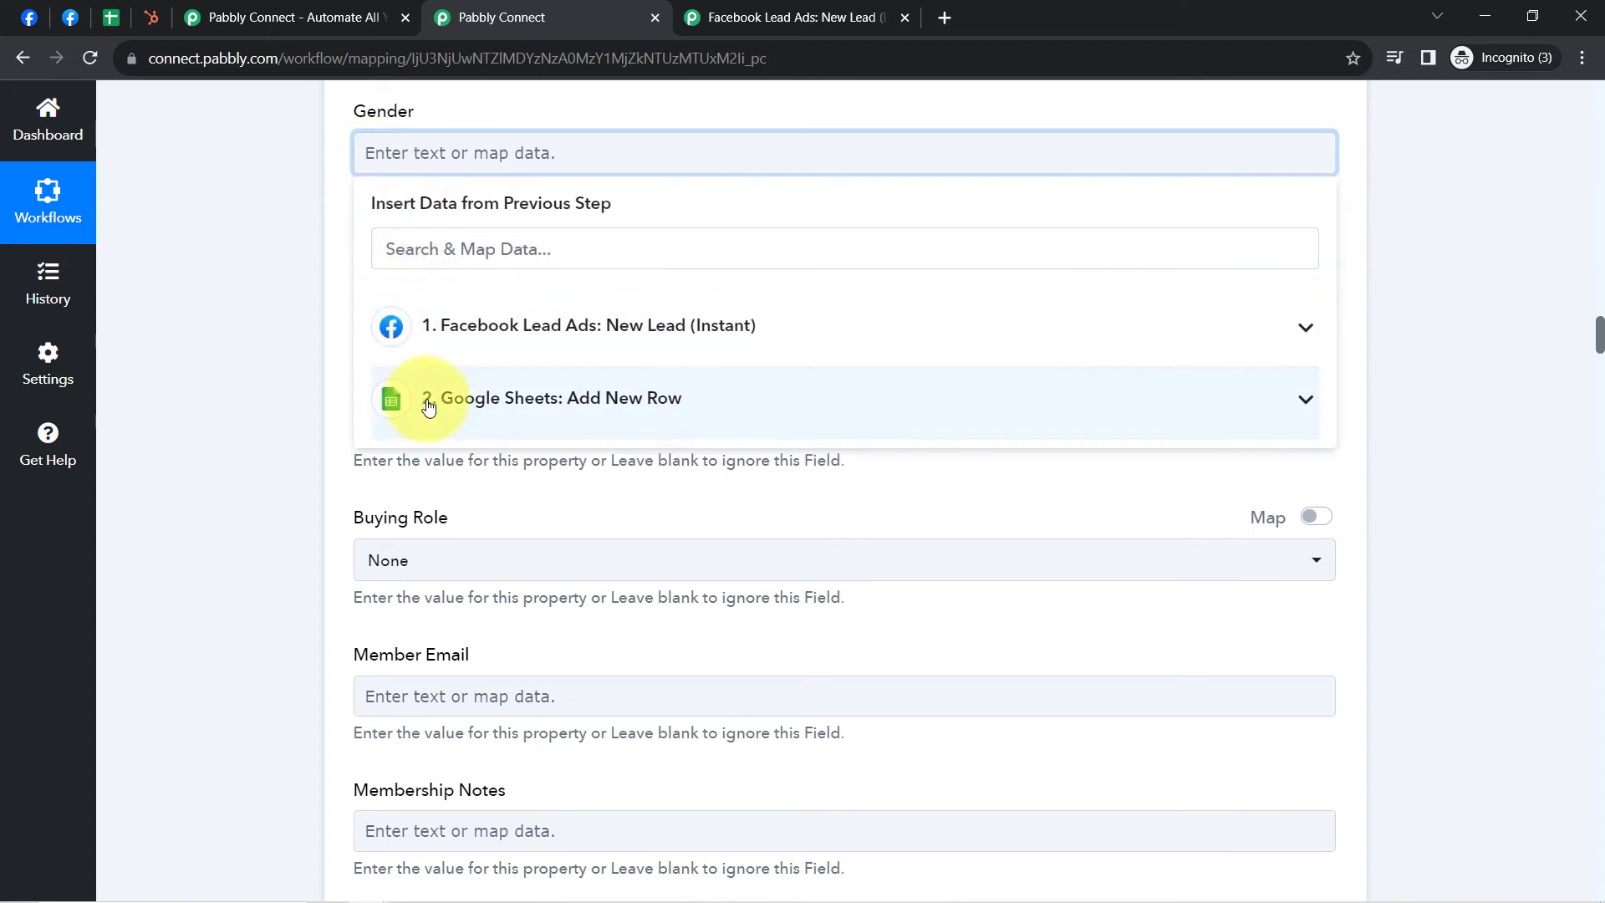
{"action": "left_click", "coordinate": [459, 324]}
{"action": "left_click", "coordinate": [411, 249]}
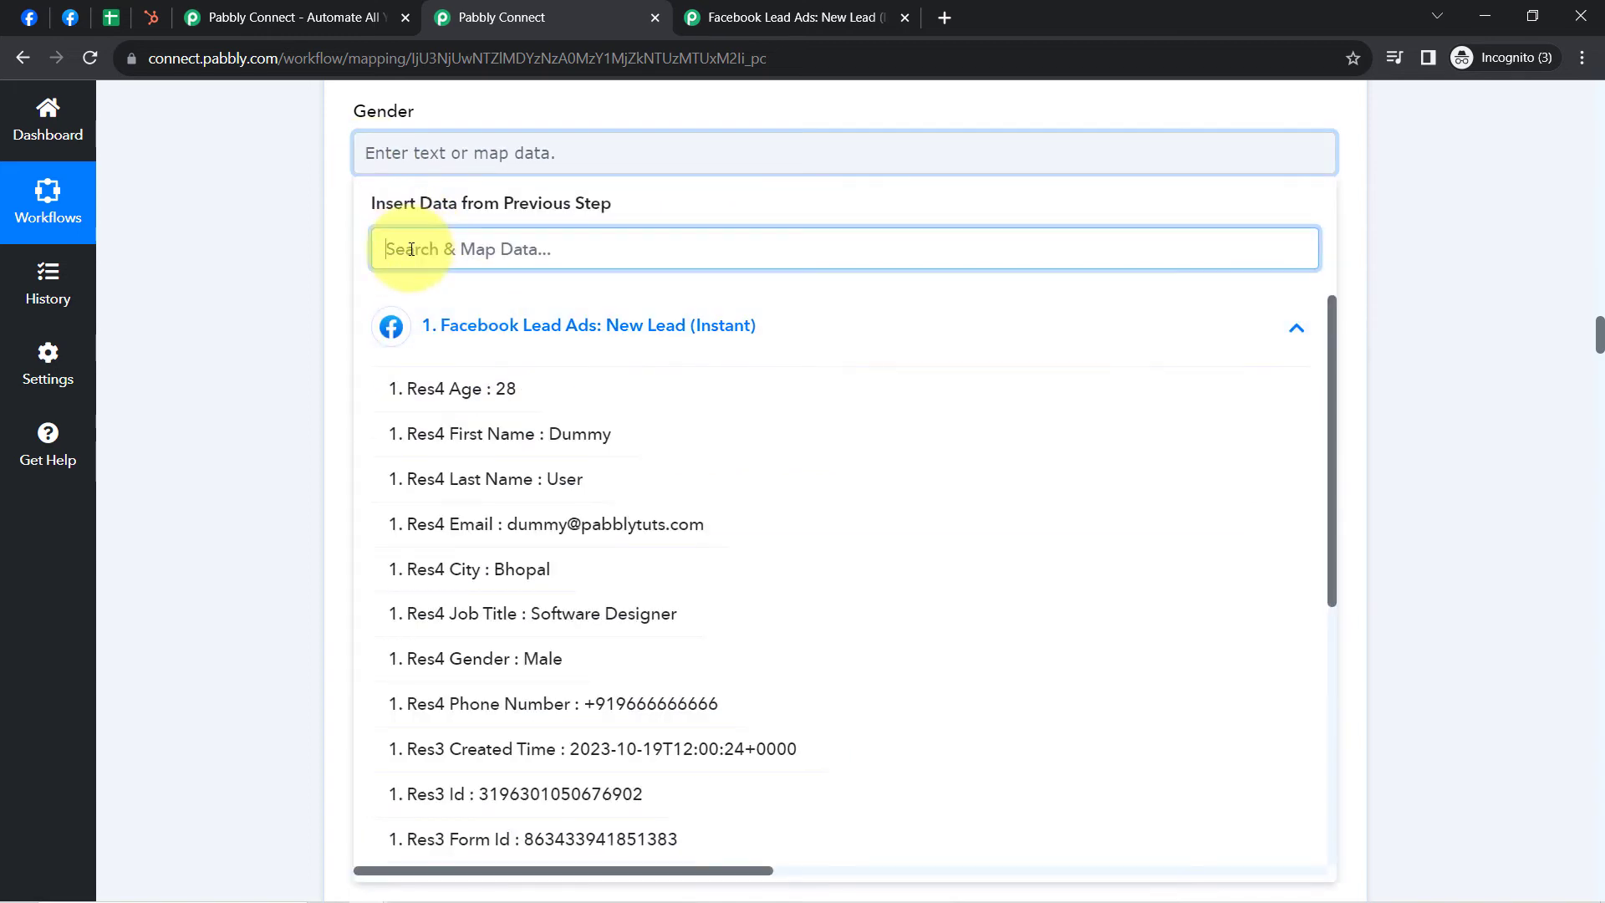
{"action": "type", "text": "ma"}
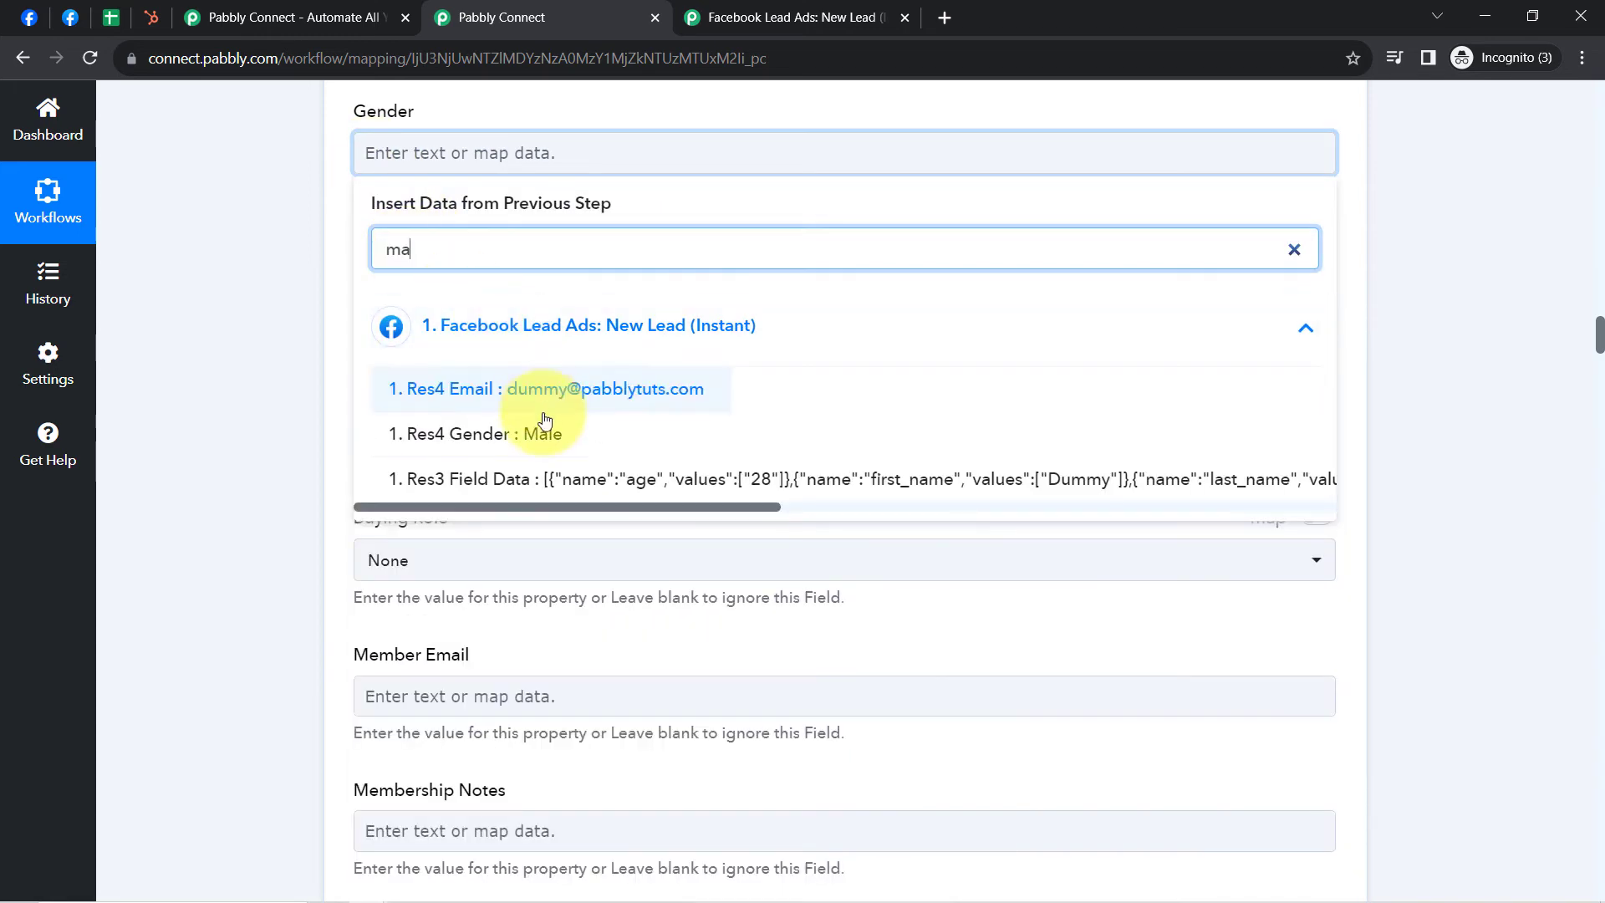
{"action": "left_click", "coordinate": [434, 430]}
{"action": "left_click", "coordinate": [288, 391]}
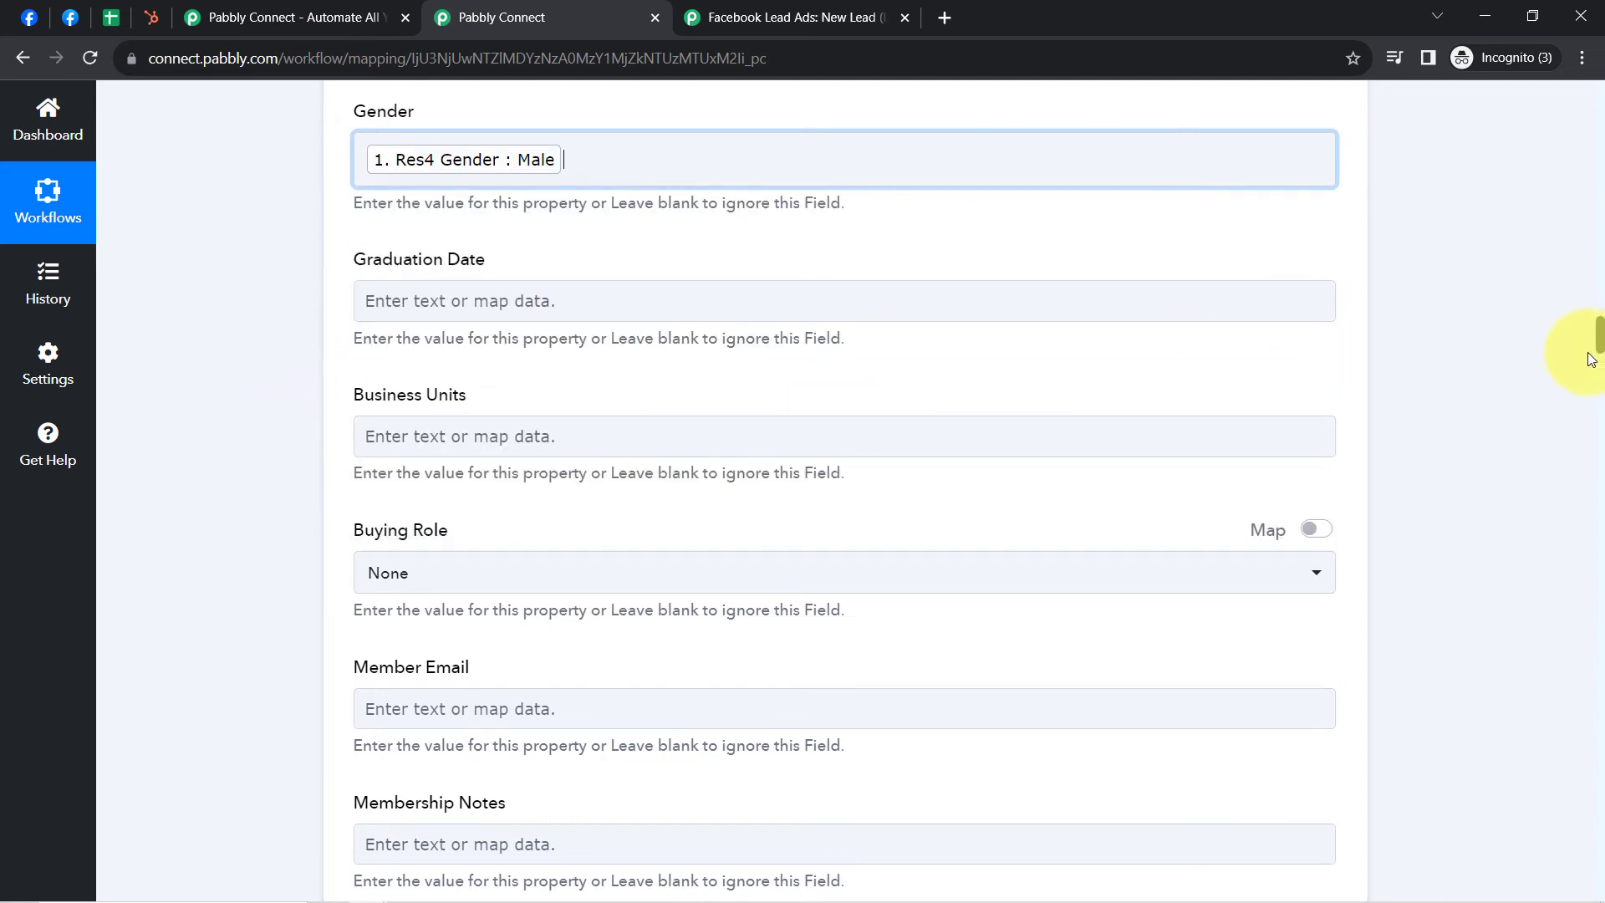
{"action": "left_click", "coordinate": [1519, 396]}
Step: Set the HubSpot contact's Lead Status to New
{"action": "scroll", "coordinate": [282, 545], "scroll_direction": "down", "scroll_amount": 3}
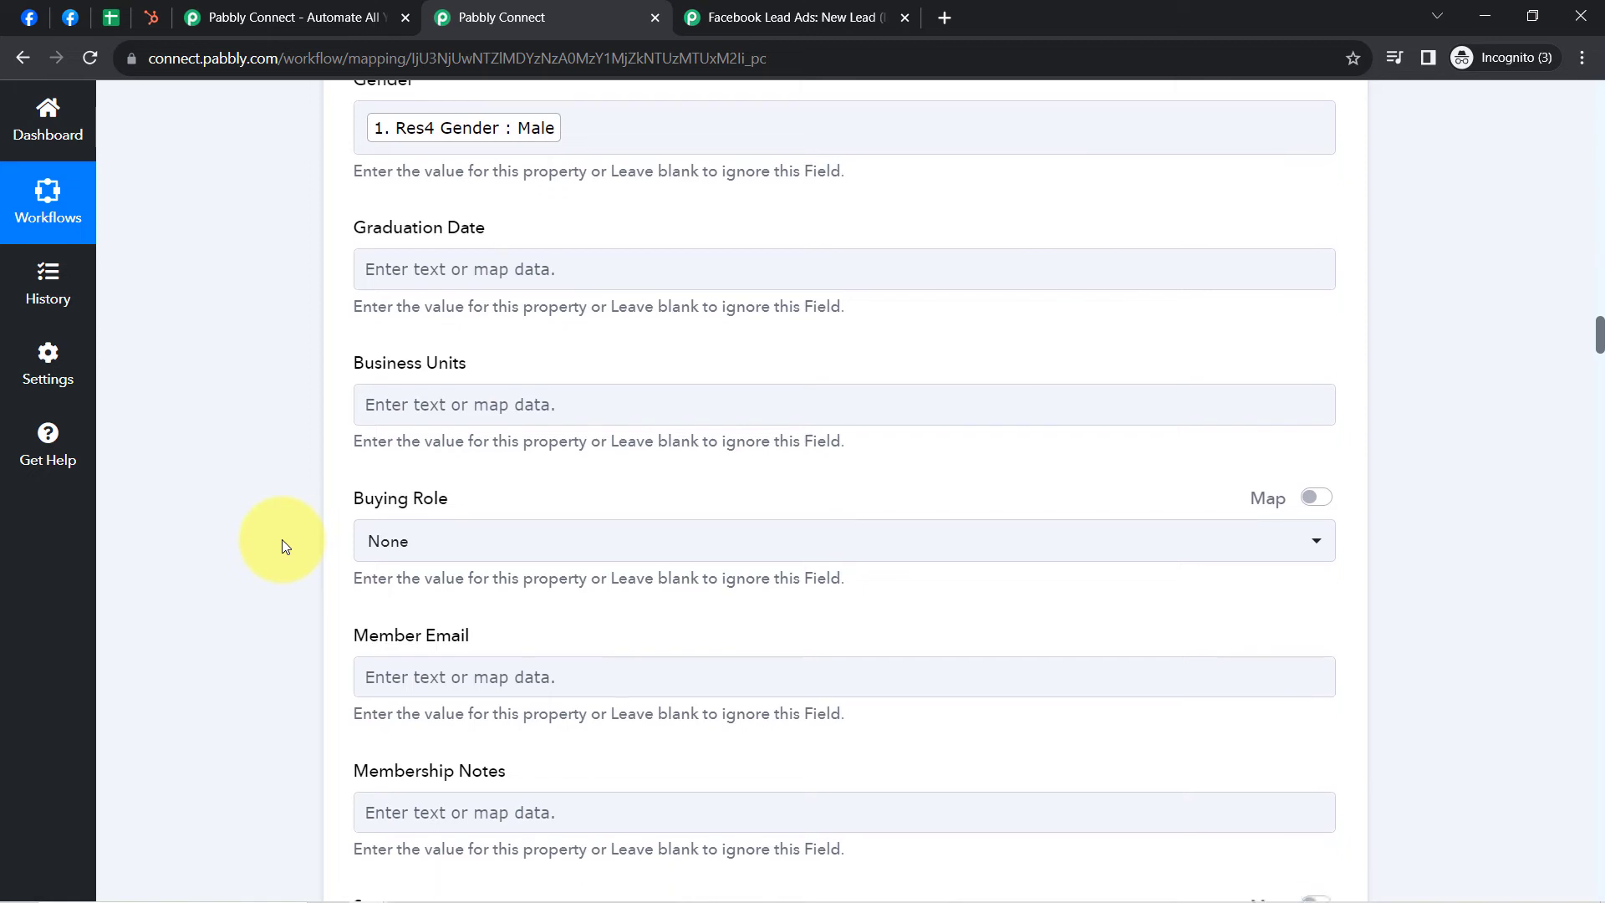
{"action": "scroll", "coordinate": [283, 543], "scroll_direction": "down", "scroll_amount": 4}
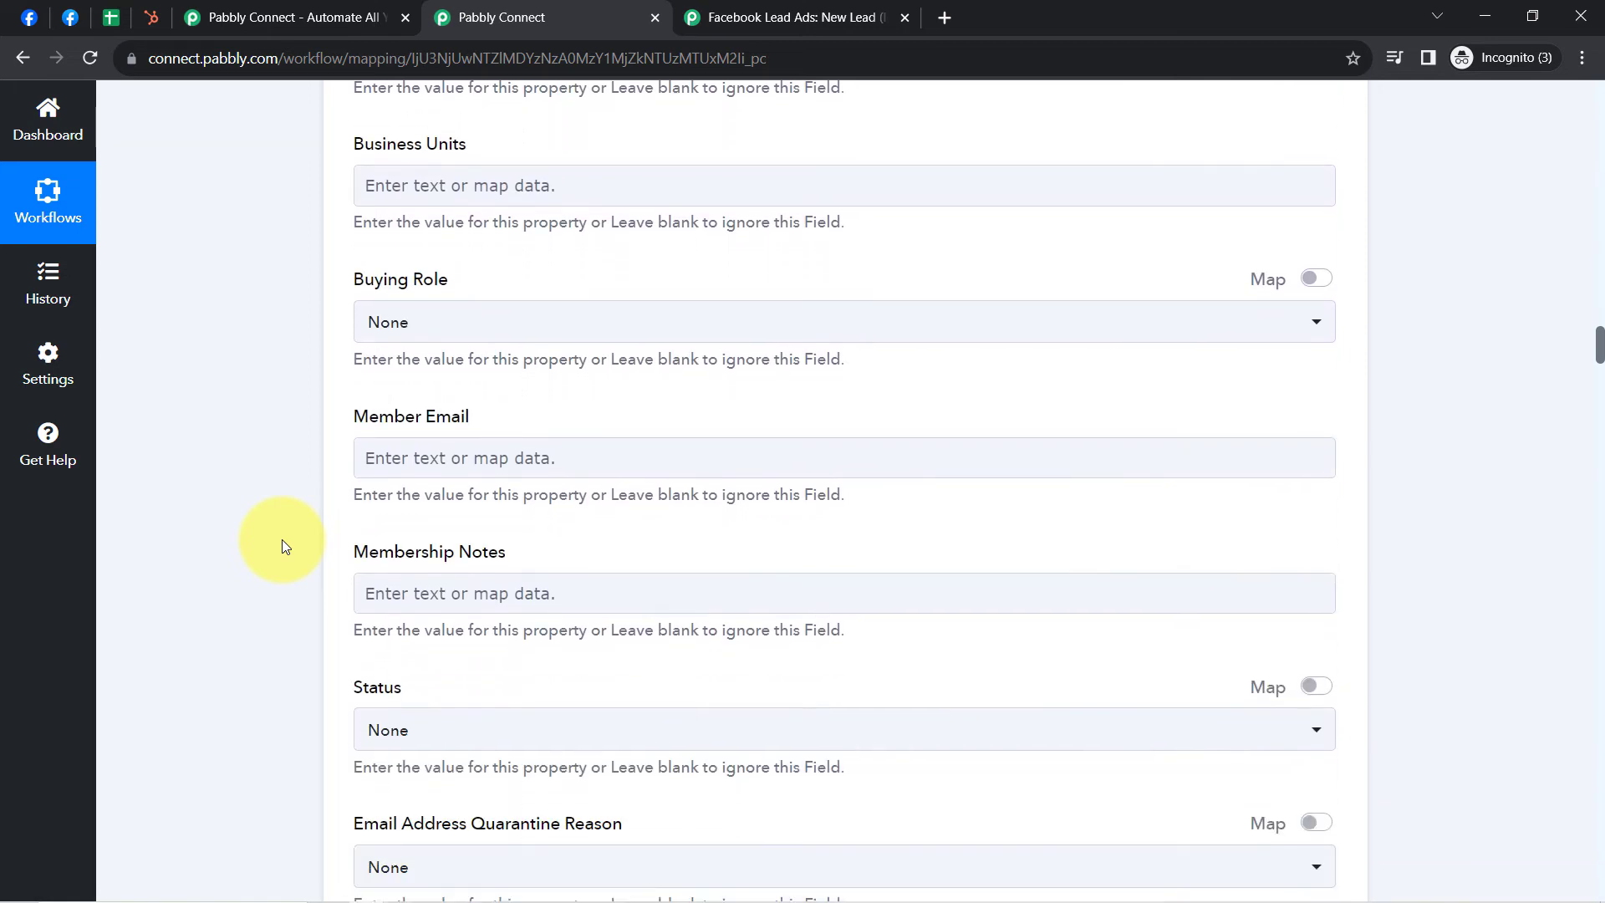
{"action": "scroll", "coordinate": [282, 543], "scroll_direction": "down", "scroll_amount": 6}
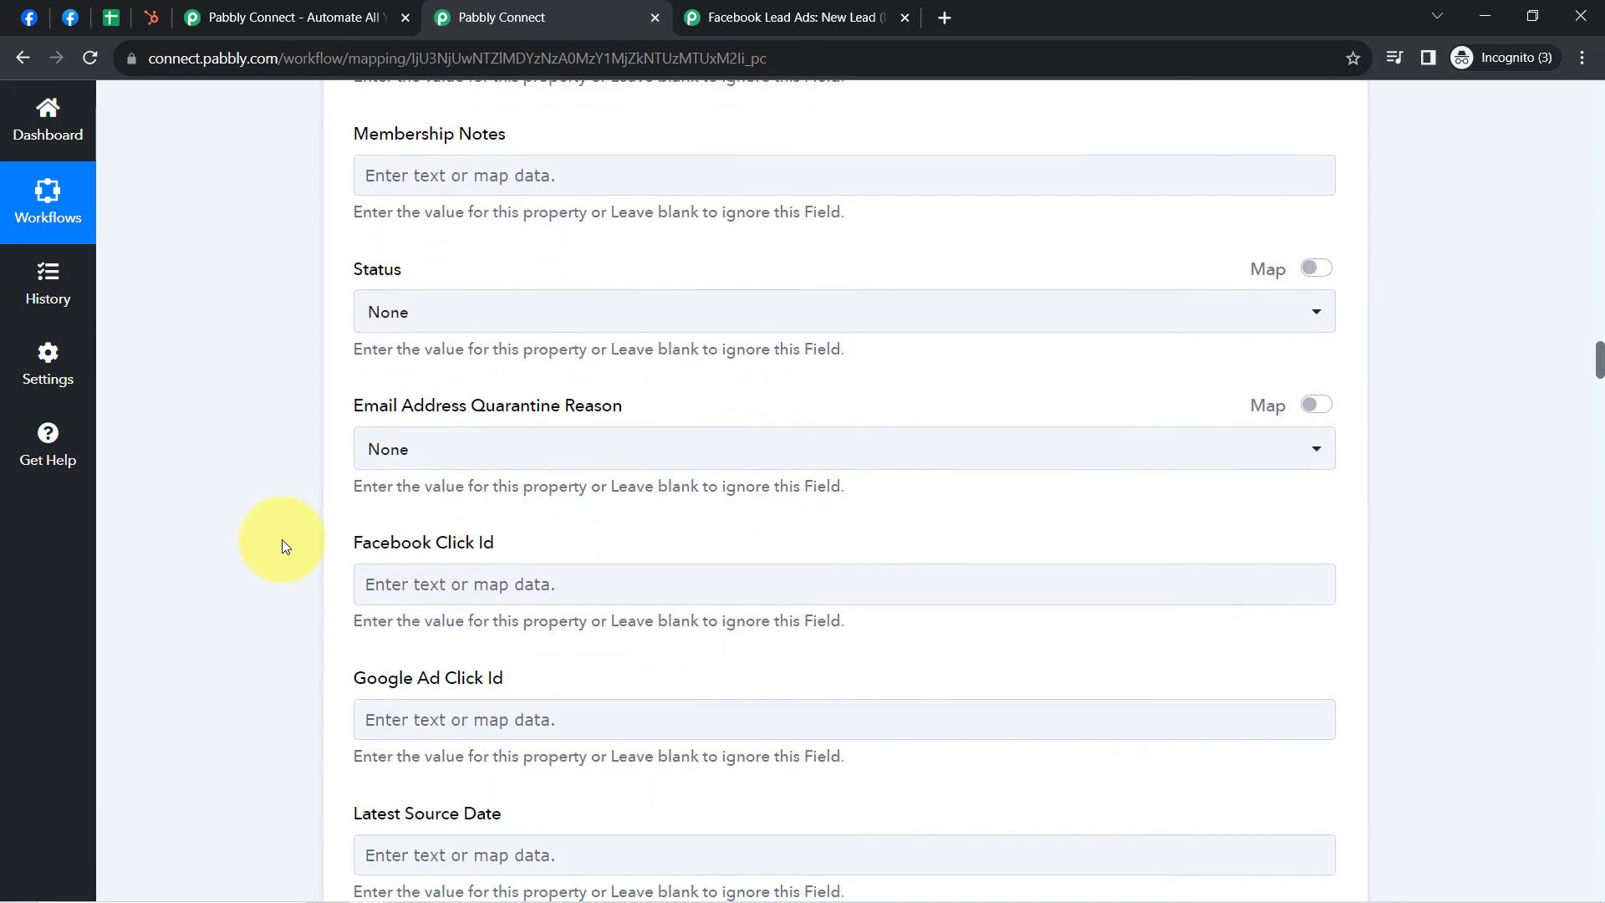
{"action": "scroll", "coordinate": [283, 539], "scroll_direction": "down", "scroll_amount": 2}
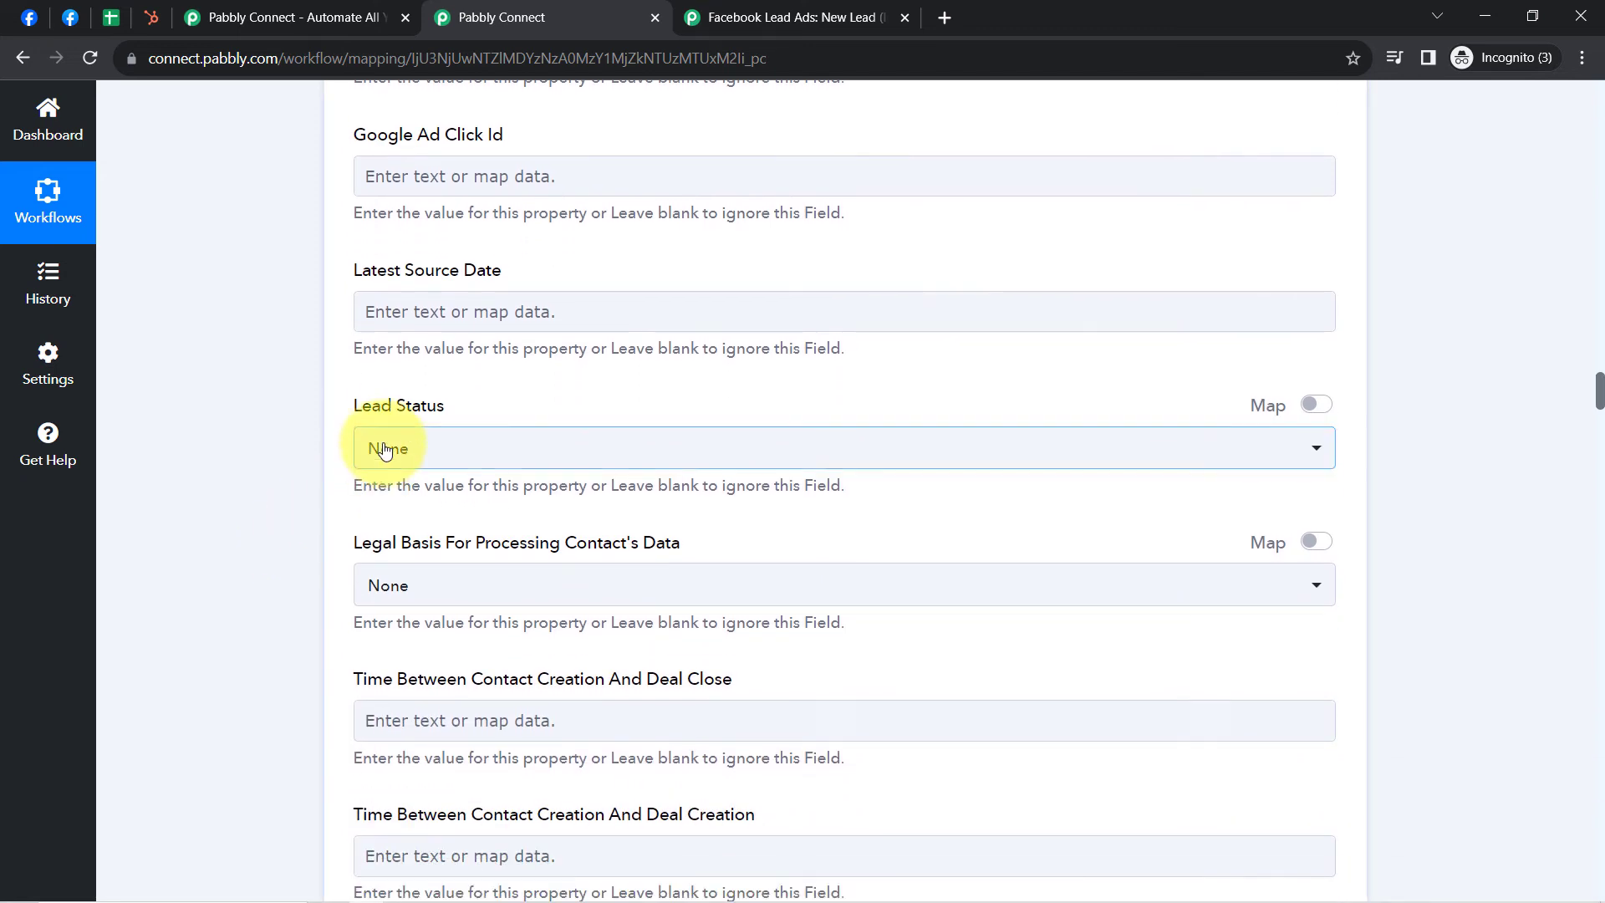
{"action": "left_click", "coordinate": [385, 451]}
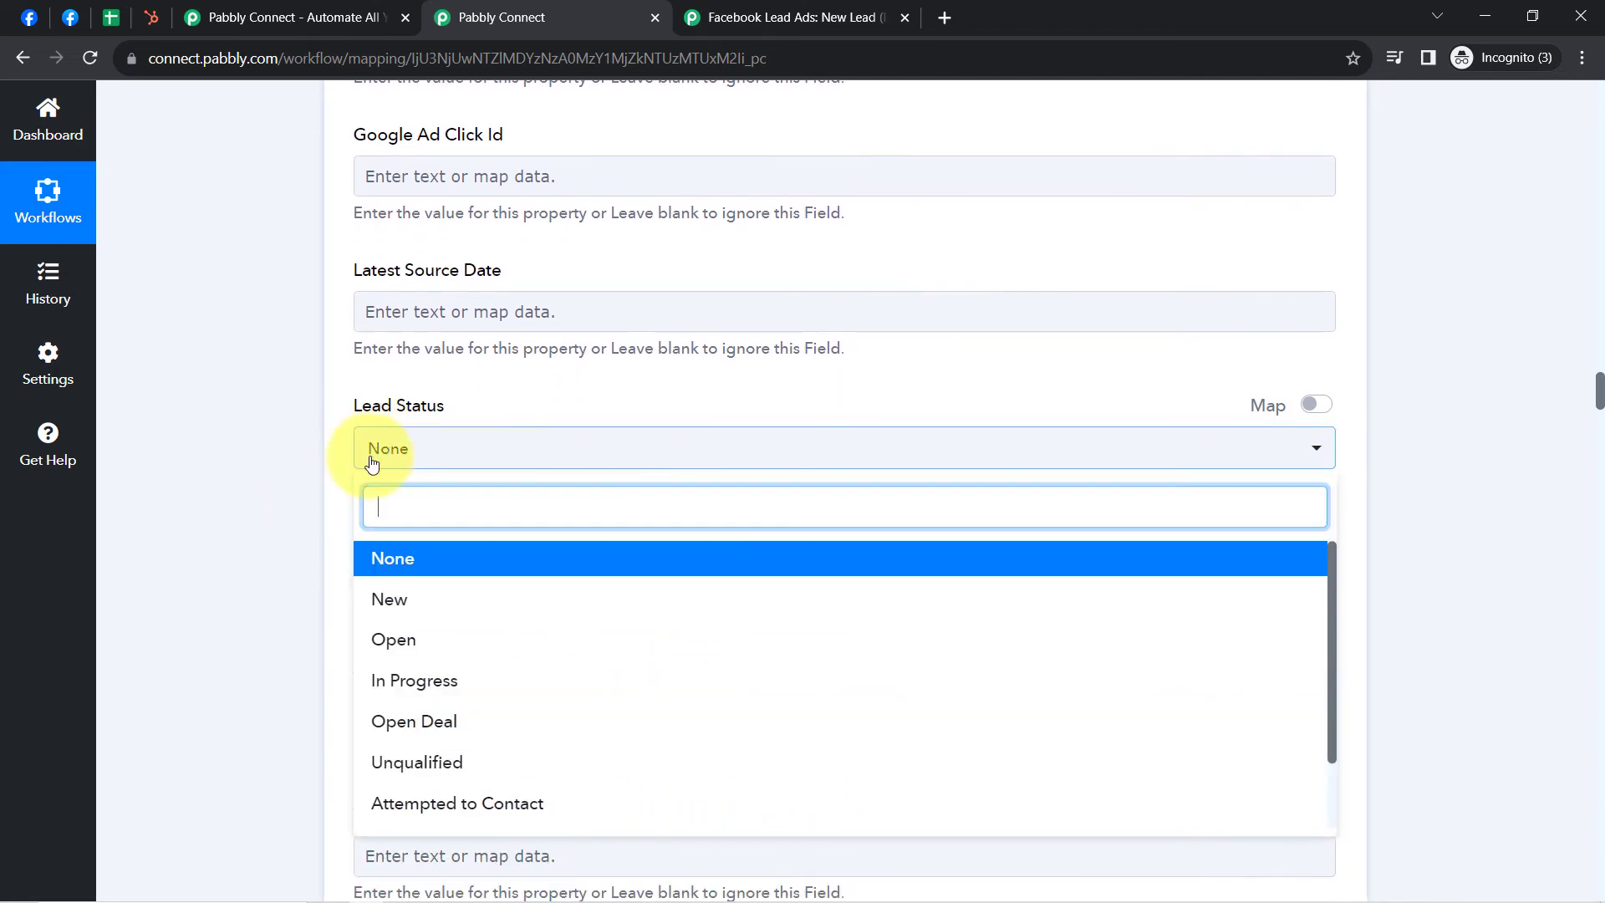
{"action": "left_click", "coordinate": [380, 598]}
Step: Map the HubSpot contact's First Name field to Res4 First Name from the Facebook Lead Ads step
{"action": "scroll", "coordinate": [294, 529], "scroll_direction": "down", "scroll_amount": 1}
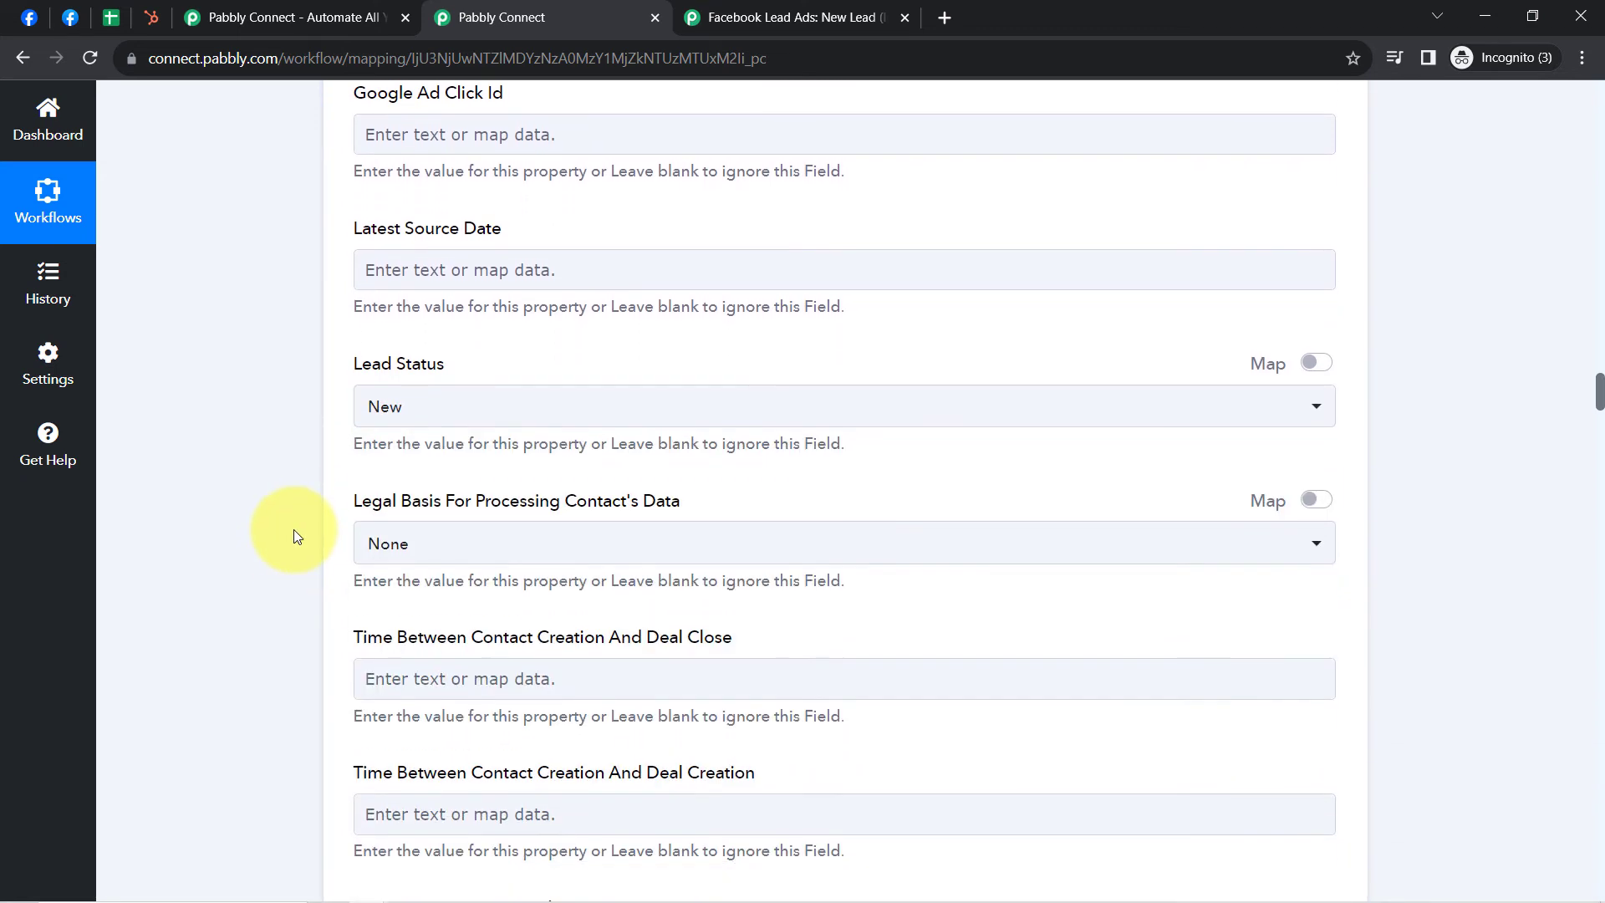
{"action": "scroll", "coordinate": [293, 530], "scroll_direction": "down", "scroll_amount": 5}
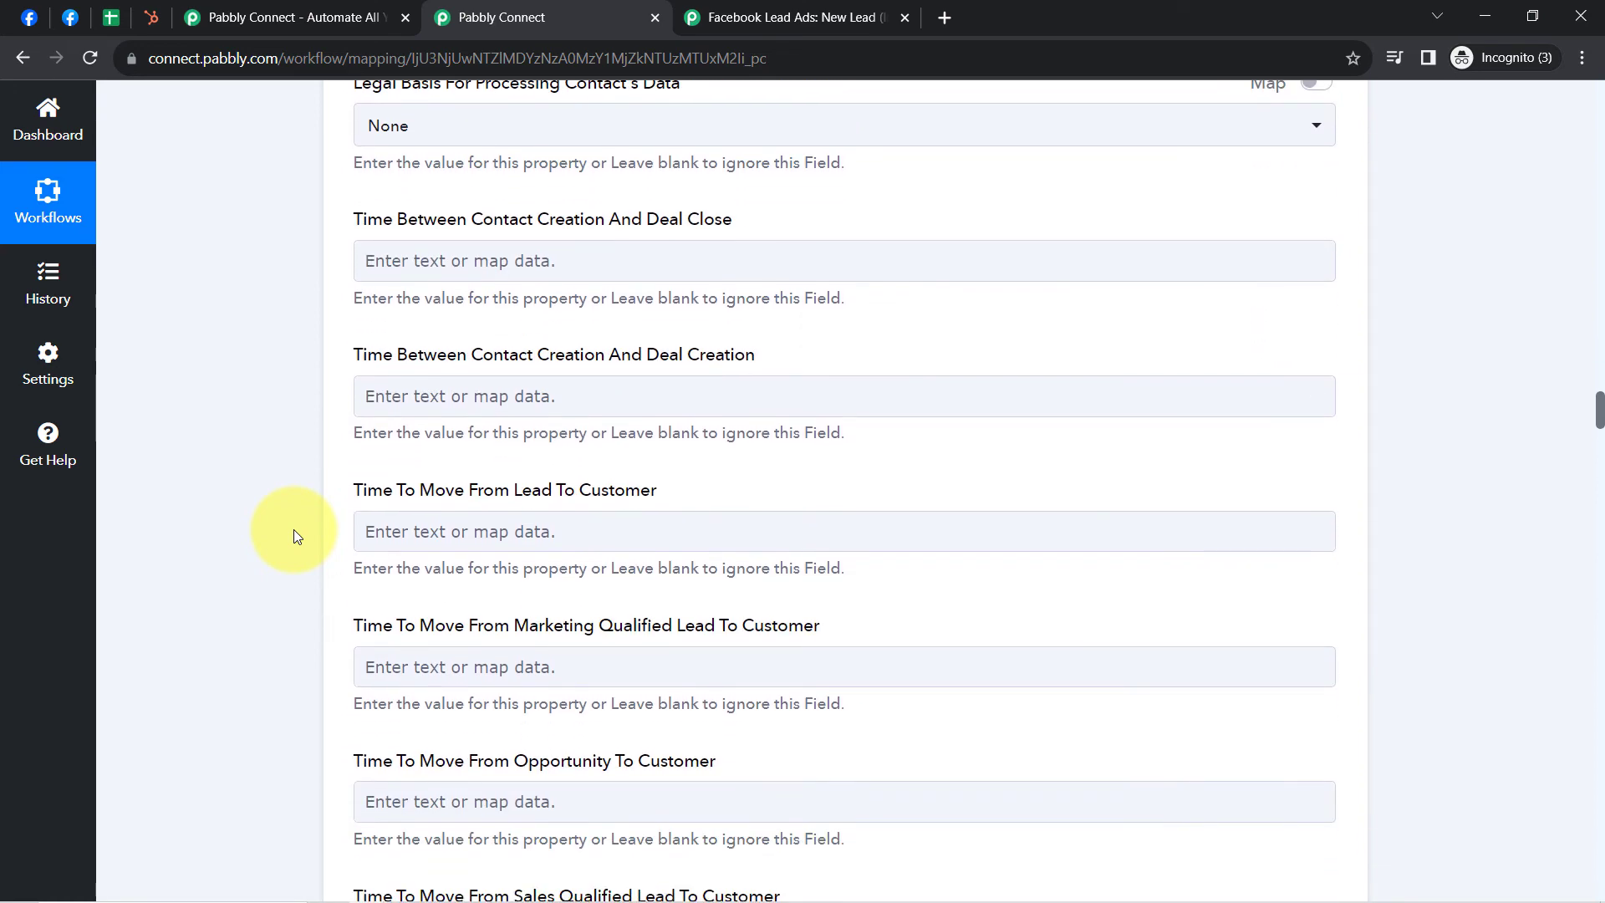
{"action": "scroll", "coordinate": [294, 535], "scroll_direction": "down", "scroll_amount": 3}
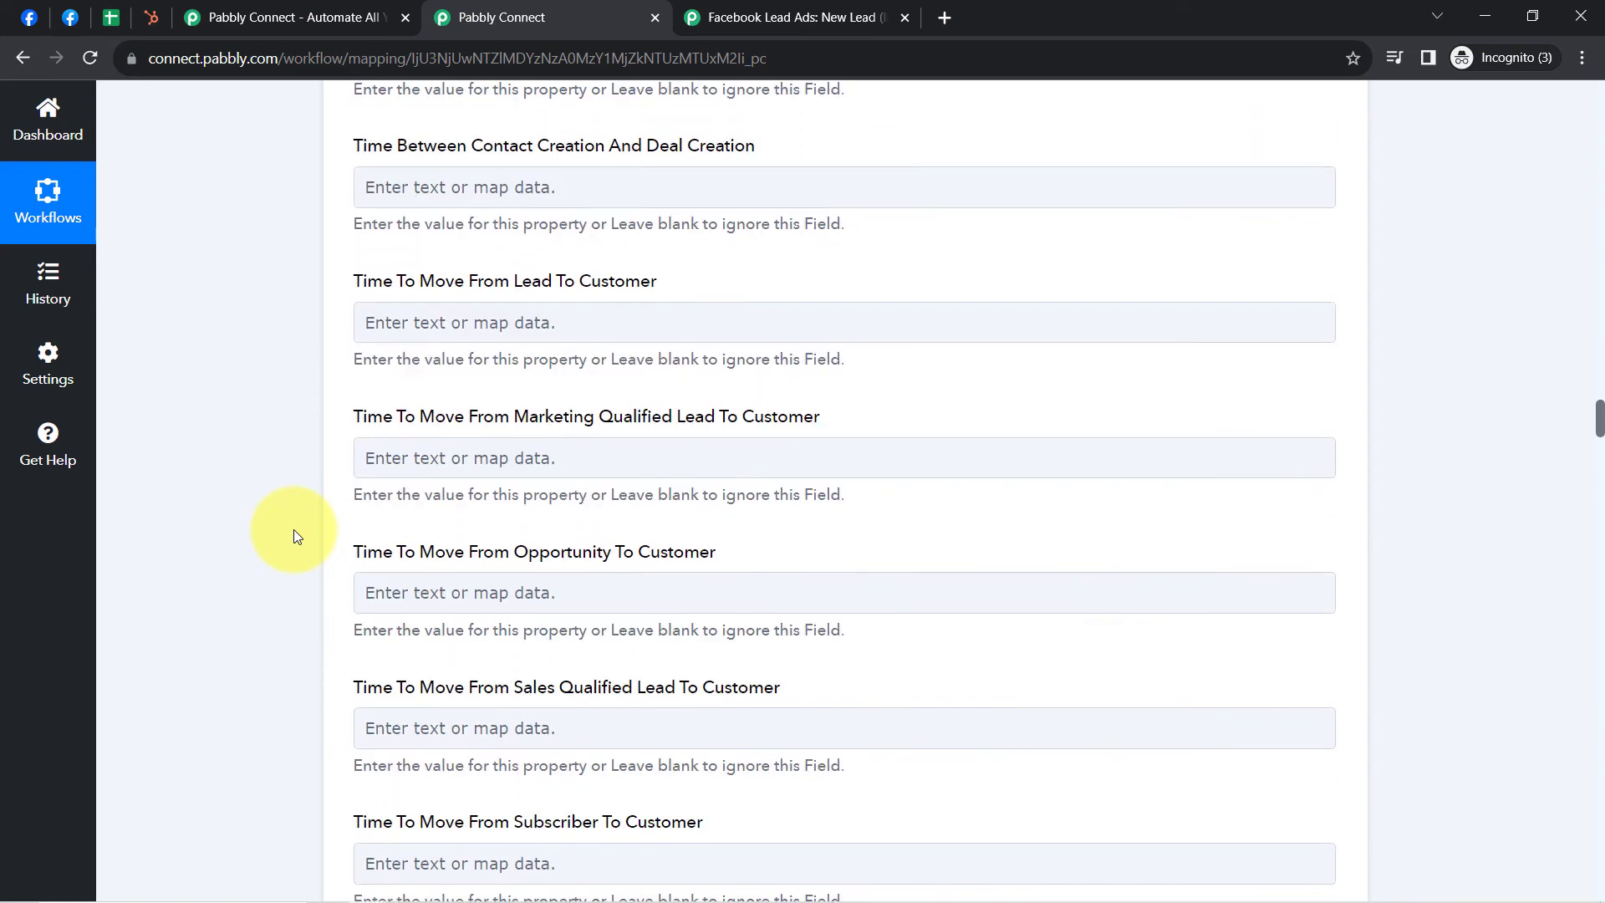
{"action": "scroll", "coordinate": [294, 529], "scroll_direction": "down", "scroll_amount": 4}
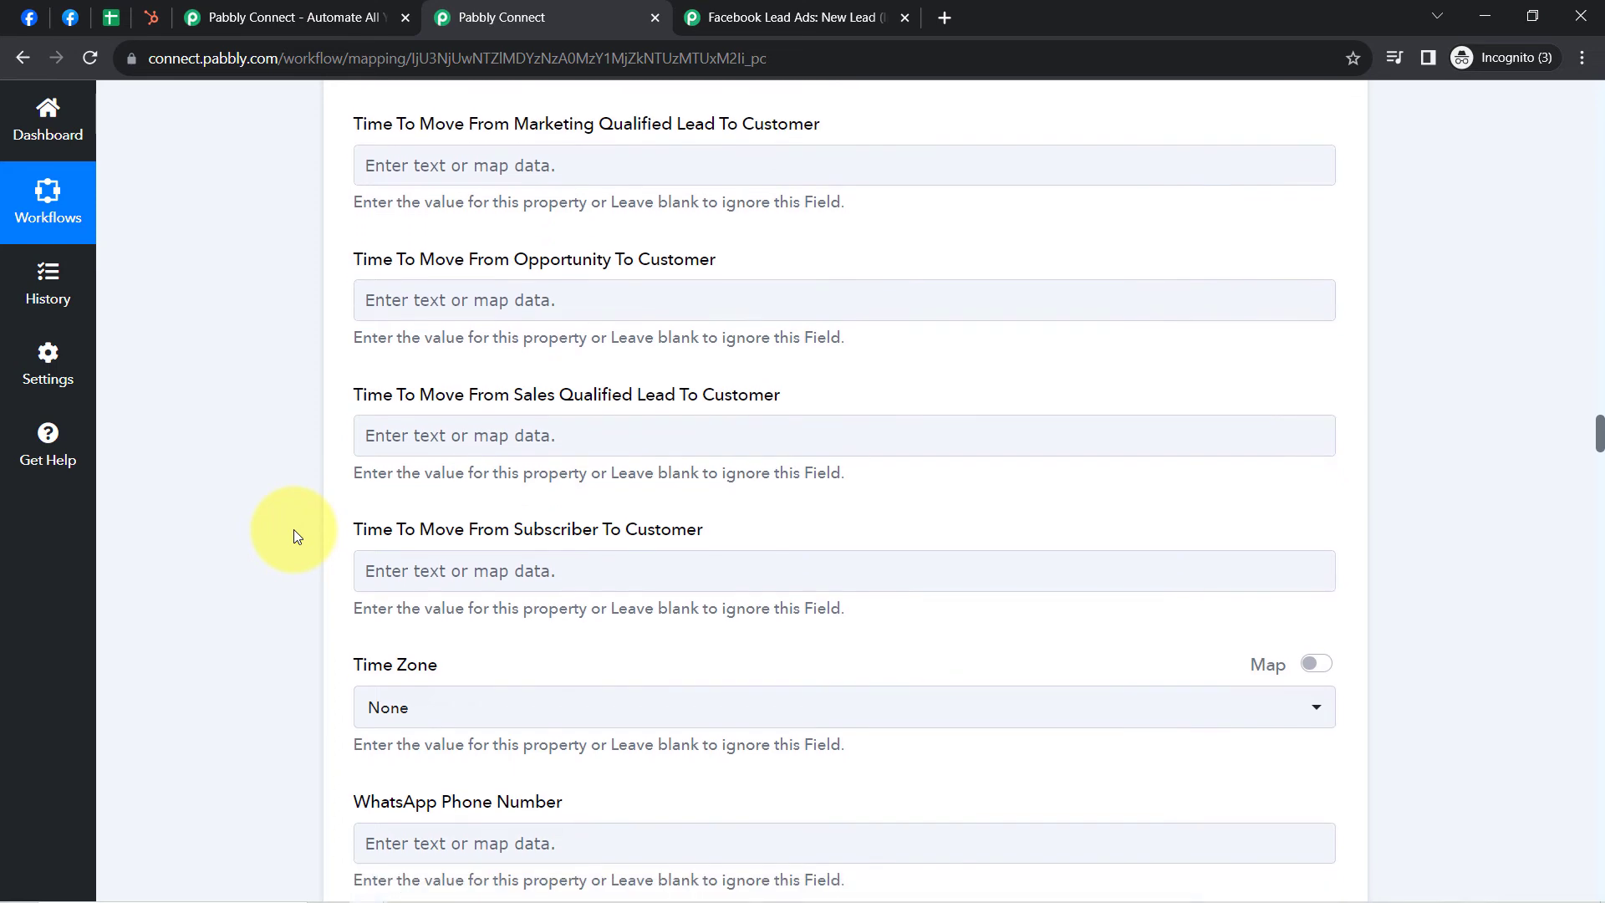
{"action": "scroll", "coordinate": [294, 529], "scroll_direction": "down", "scroll_amount": 8}
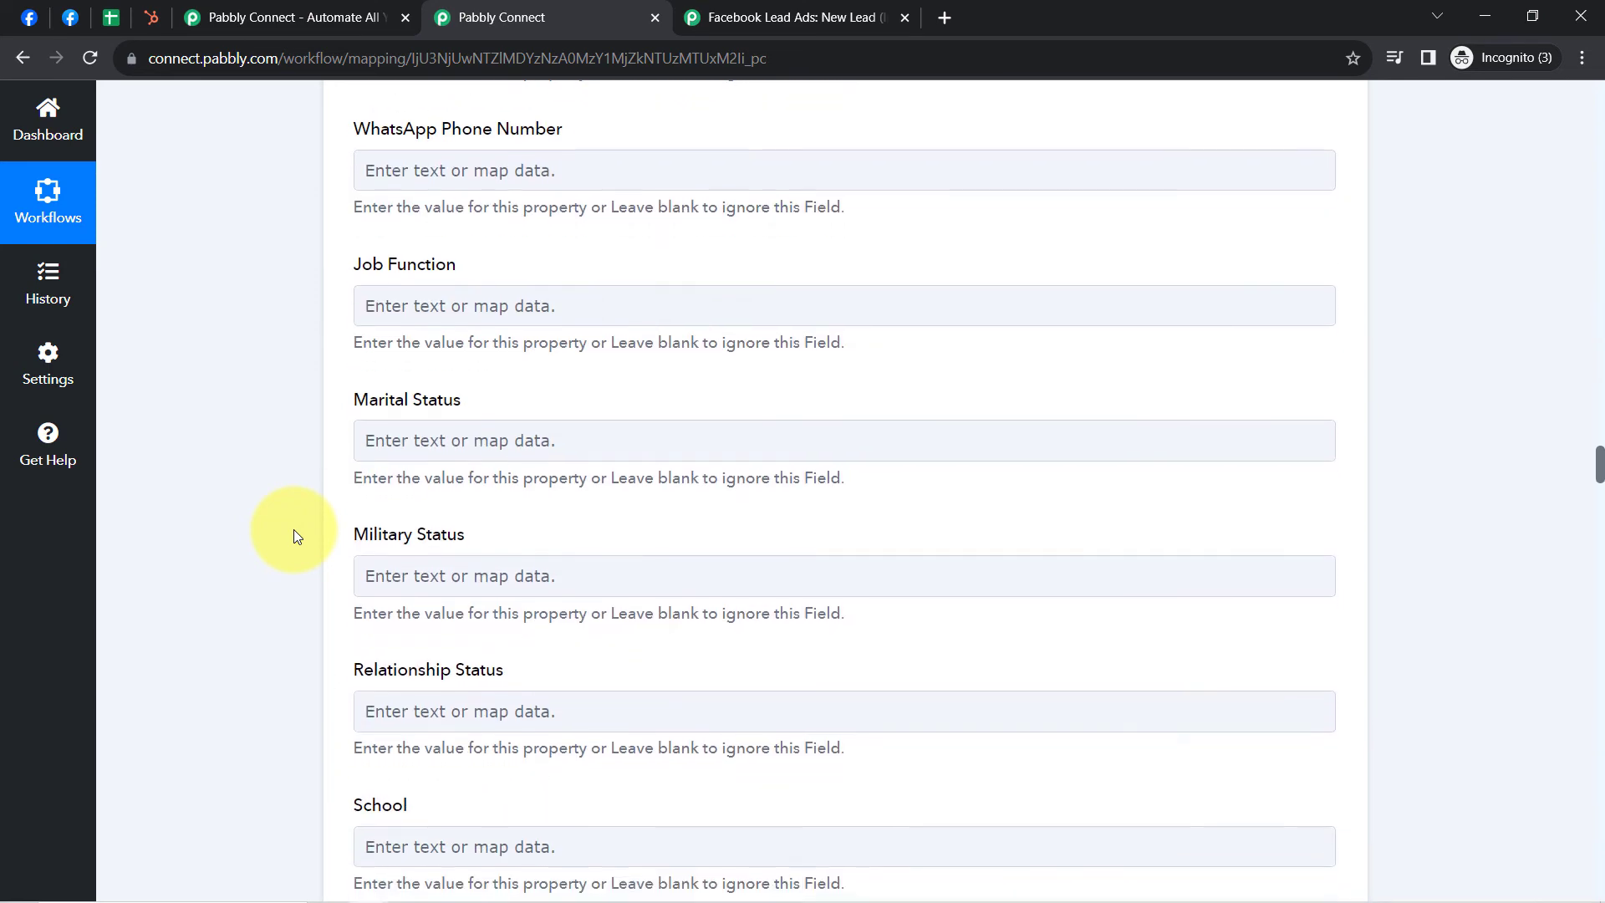
{"action": "scroll", "coordinate": [293, 535], "scroll_direction": "down", "scroll_amount": 8}
{"action": "left_click", "coordinate": [377, 281]}
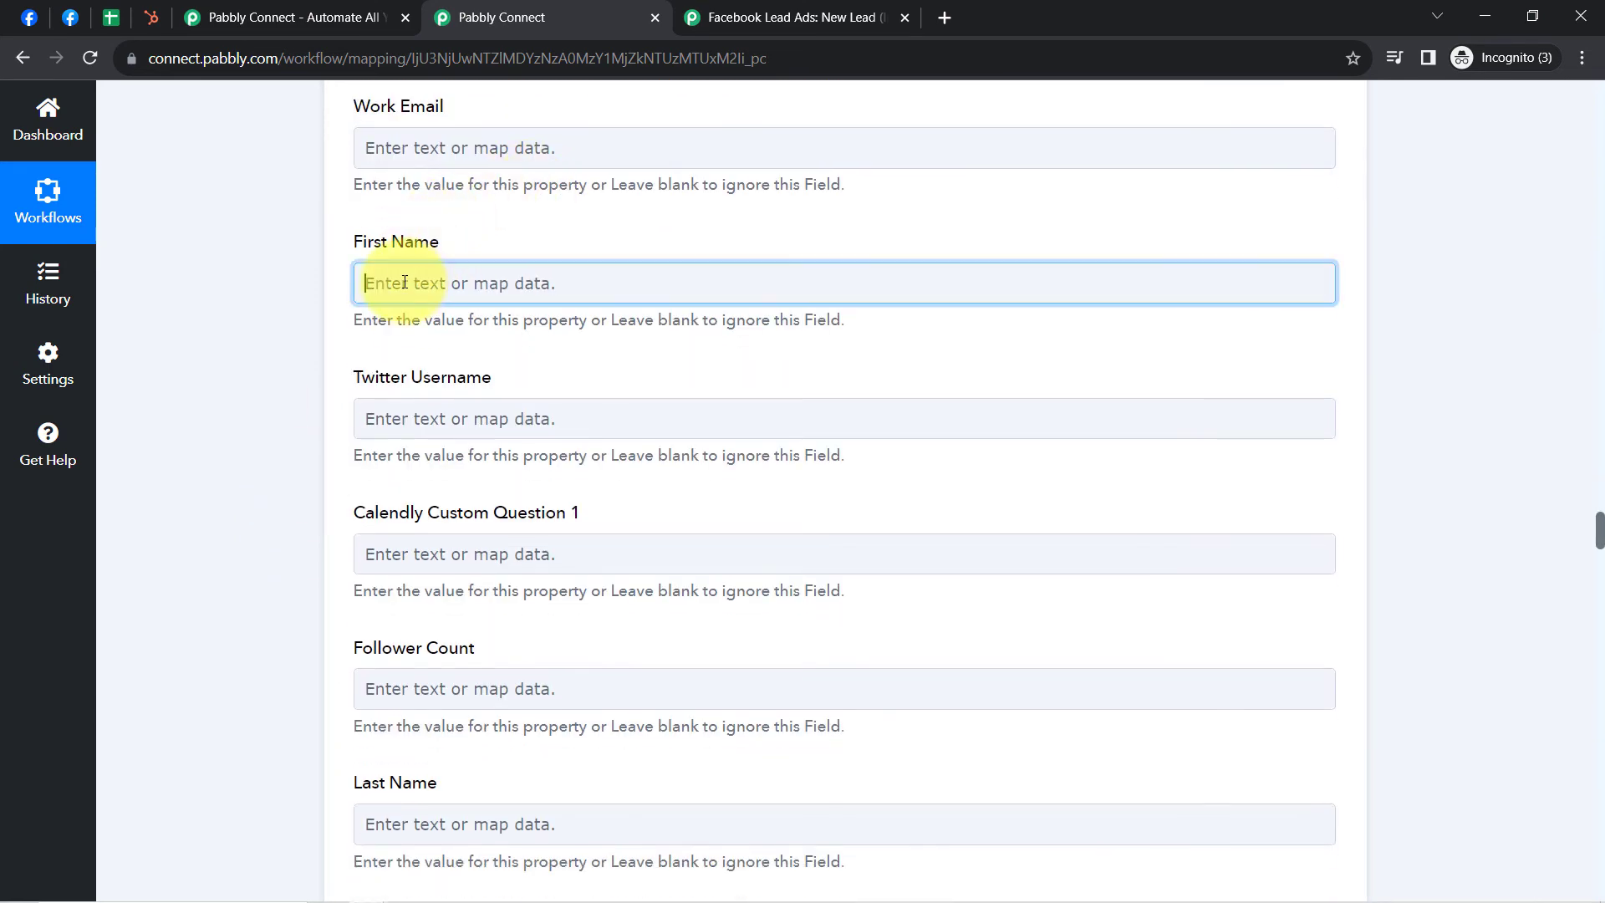
{"action": "left_click", "coordinate": [459, 458]}
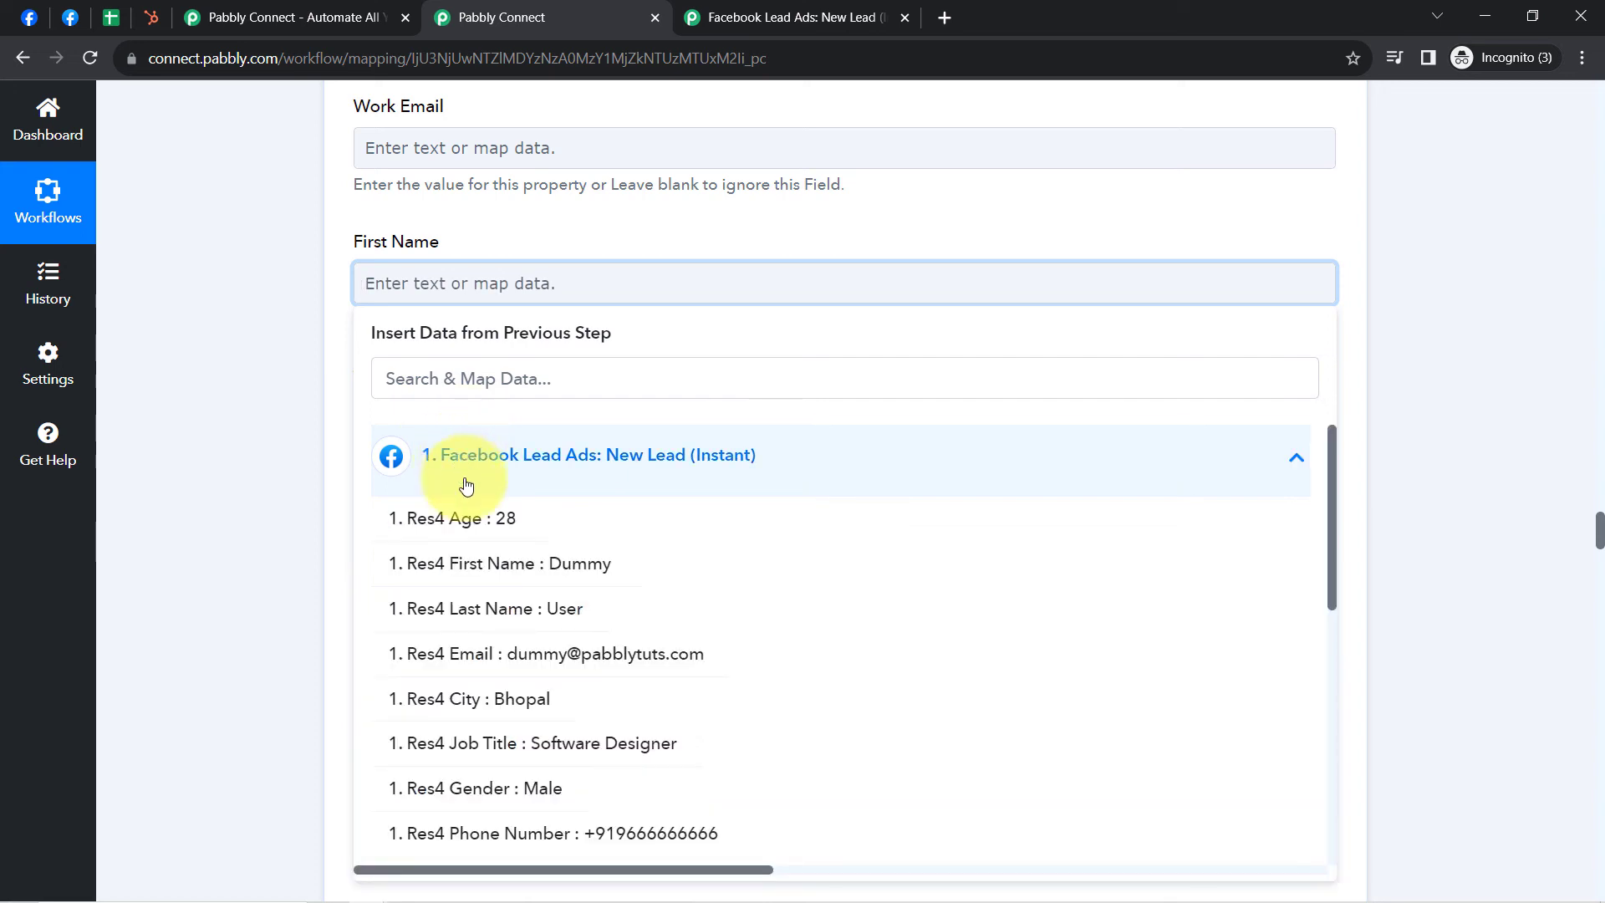
{"action": "left_click", "coordinate": [482, 565]}
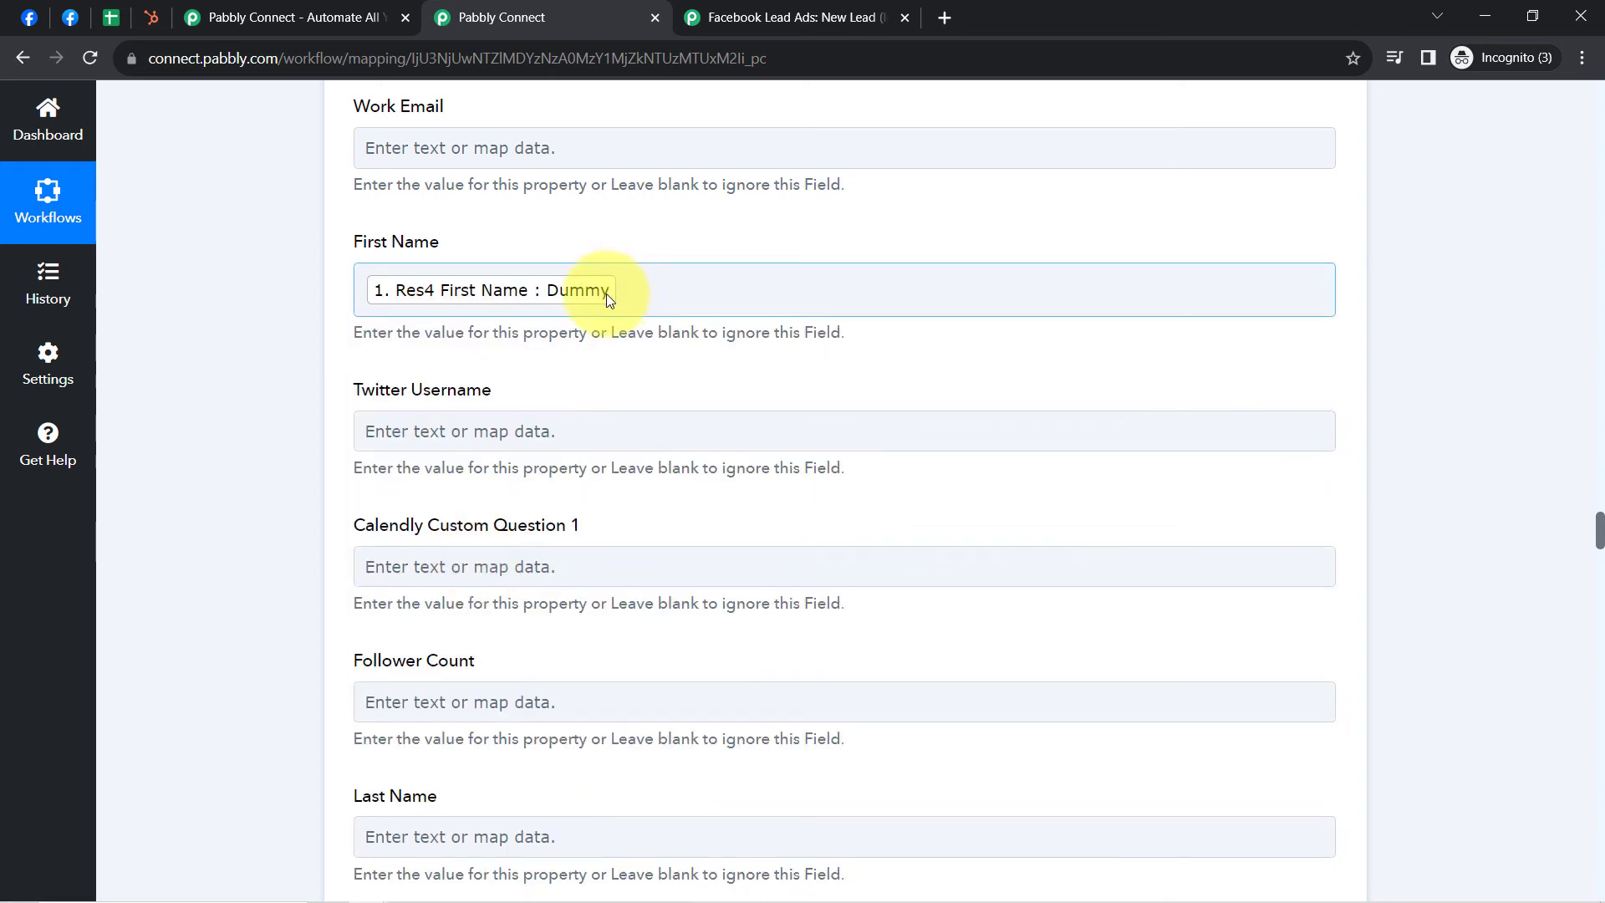
{"action": "left_click", "coordinate": [304, 295]}
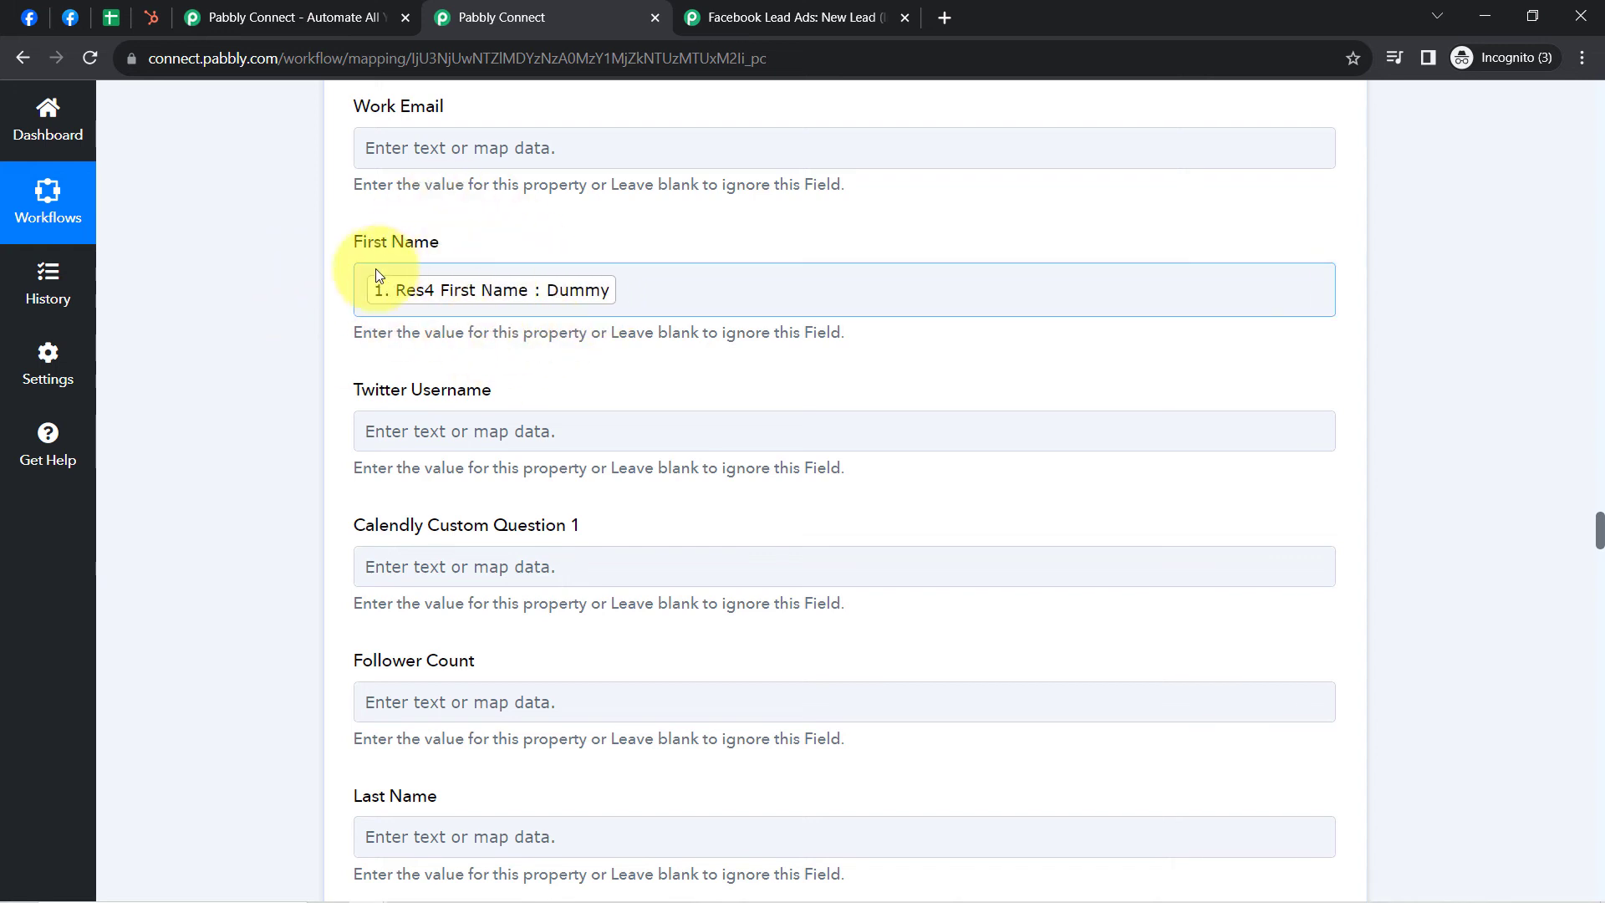
Step: Check the submitted test lead form in Meta's Lead Ads Testing Tool and return to the Pabbly Connect workflow
{"action": "left_click", "coordinate": [397, 794]}
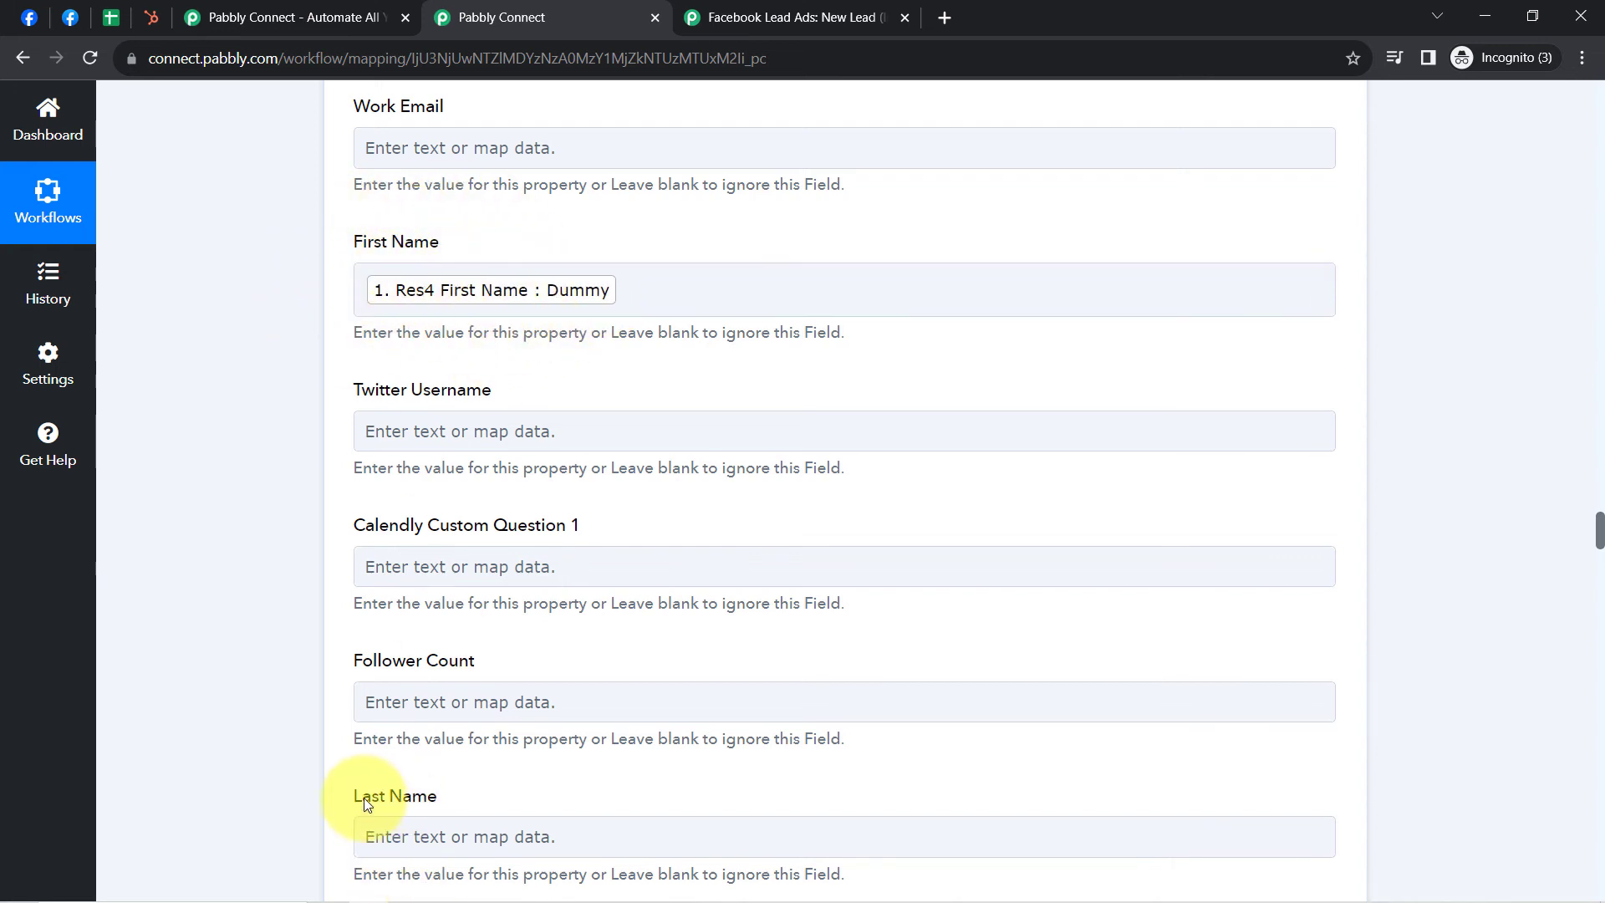
{"action": "left_click", "coordinate": [83, 28]}
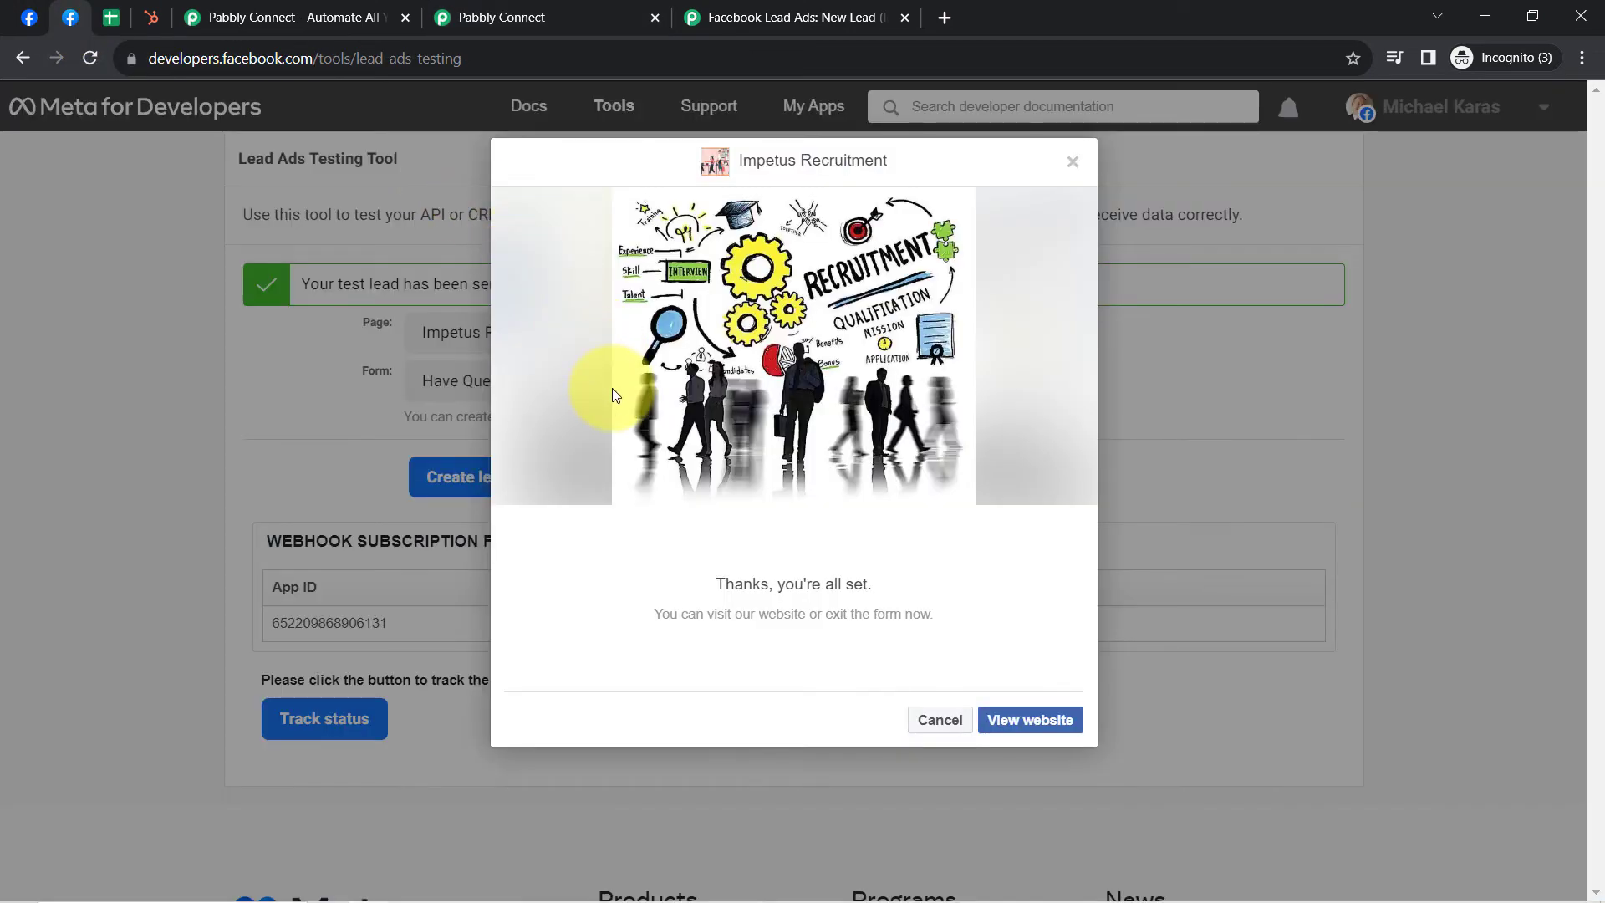
{"action": "left_click", "coordinate": [493, 9]}
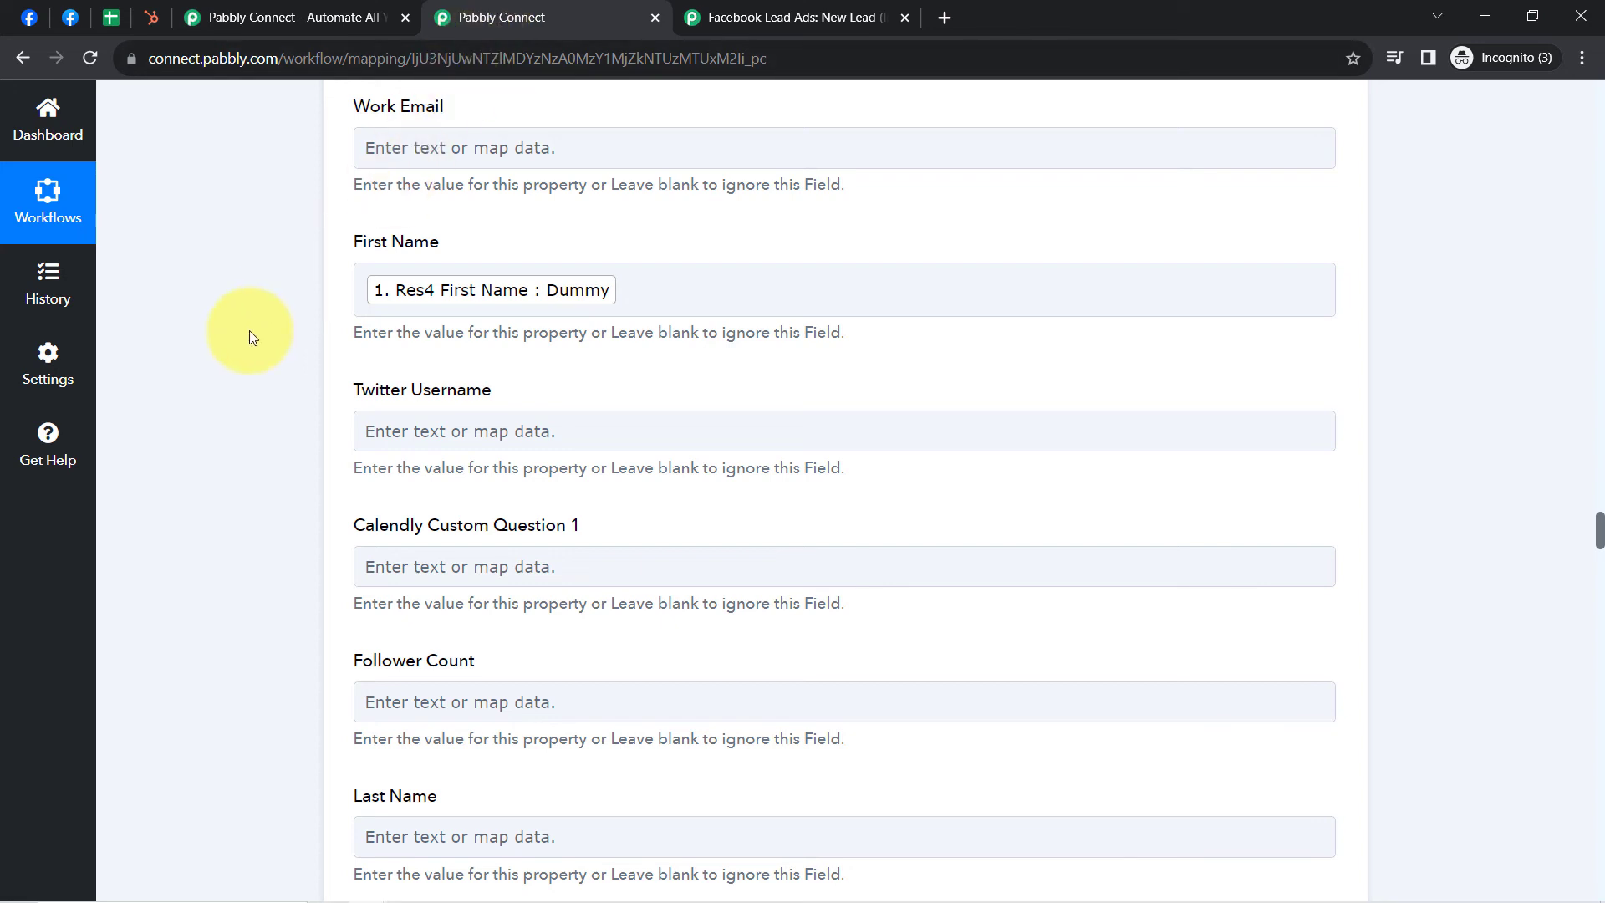
Step: Map the HubSpot contact's Last Name field to Res4 Last Name from the Facebook Lead Ads step
{"action": "scroll", "coordinate": [251, 335], "scroll_direction": "down", "scroll_amount": 1}
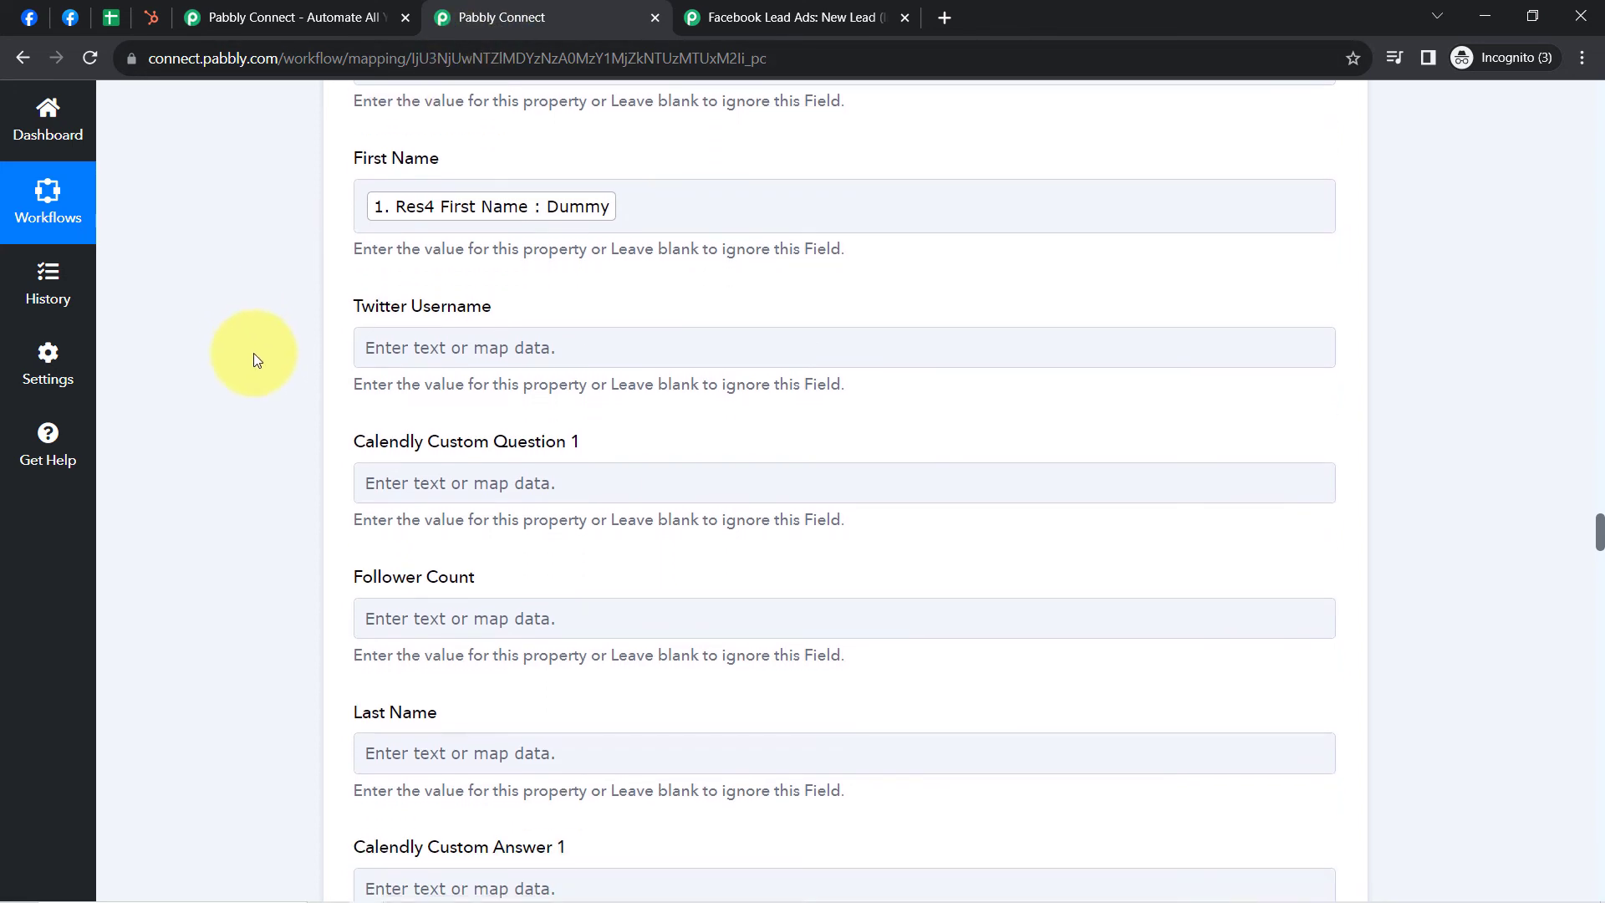
{"action": "scroll", "coordinate": [257, 361], "scroll_direction": "down", "scroll_amount": 3}
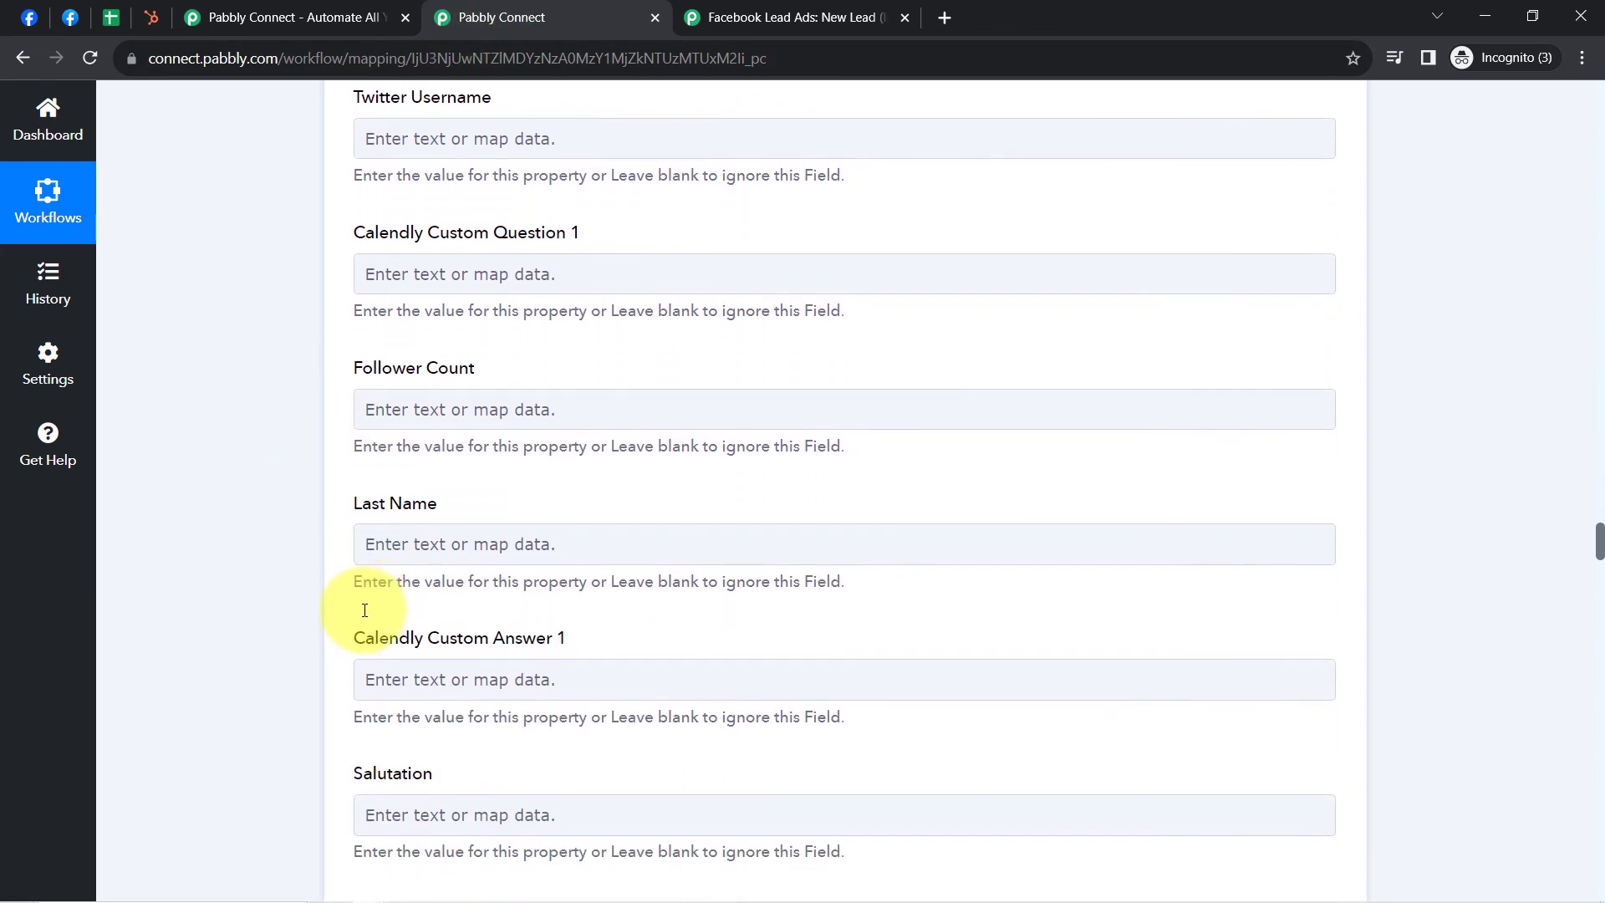
{"action": "scroll", "coordinate": [364, 610], "scroll_direction": "down", "scroll_amount": 2}
{"action": "left_click", "coordinate": [384, 412]}
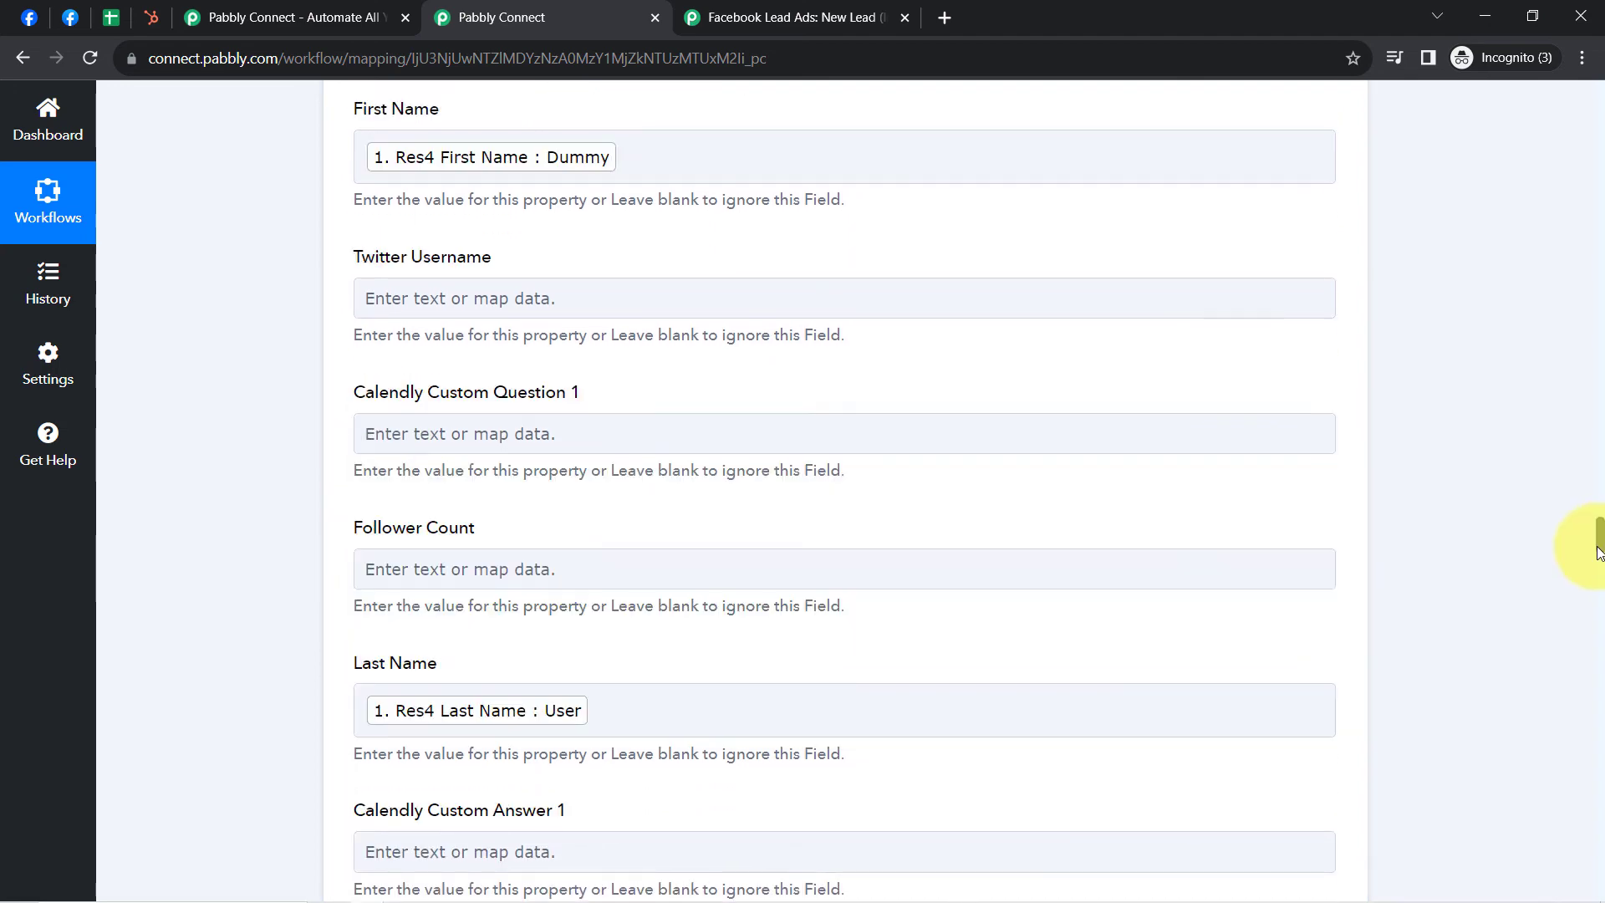
Step: Map the HubSpot contact's Email field to Res4 Email, searching the previous steps' data for "@"
{"action": "left_click_drag", "start_coordinate": [1588, 538], "coordinate": [1599, 598]}
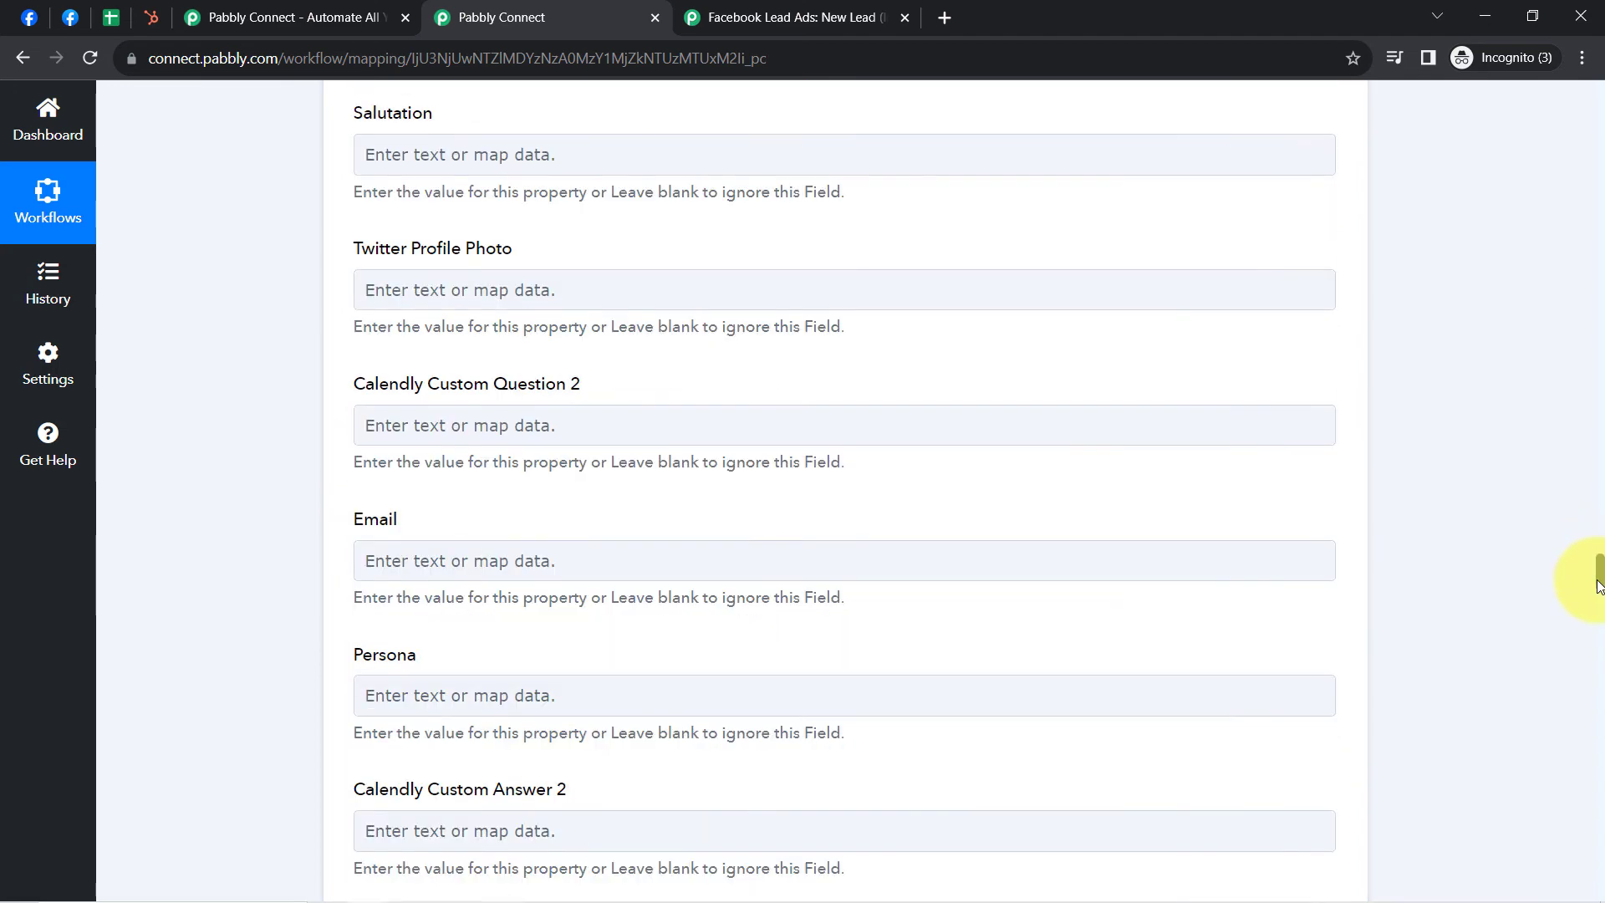
{"action": "left_click", "coordinate": [394, 549]}
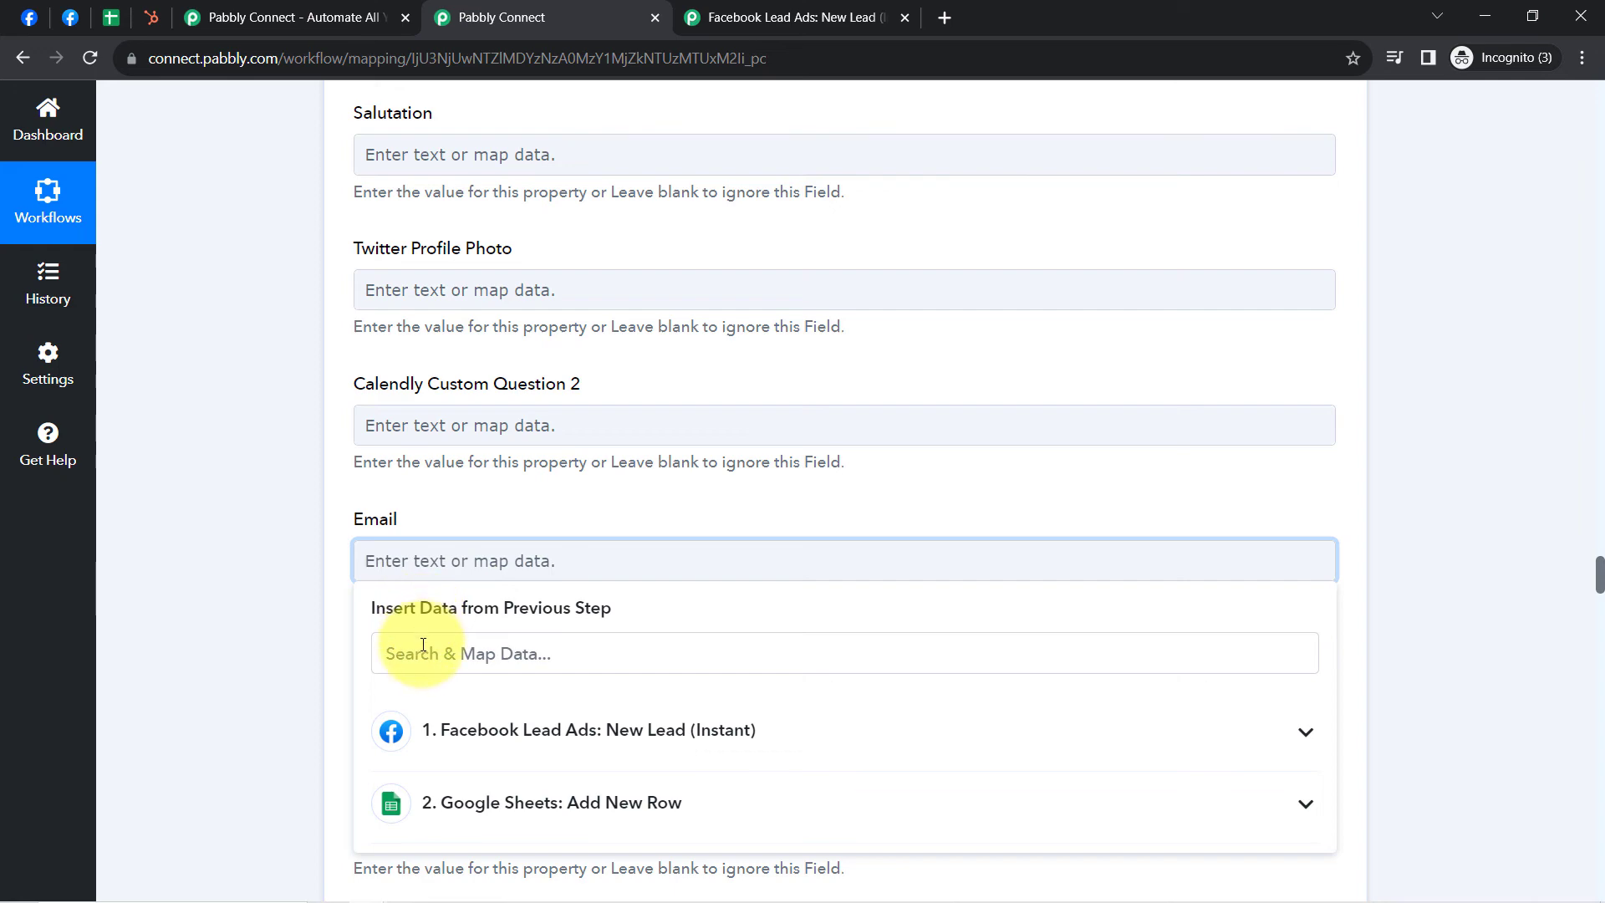
{"action": "left_click", "coordinate": [409, 656]}
{"action": "type", "text": "@"}
{"action": "left_click", "coordinate": [502, 796]}
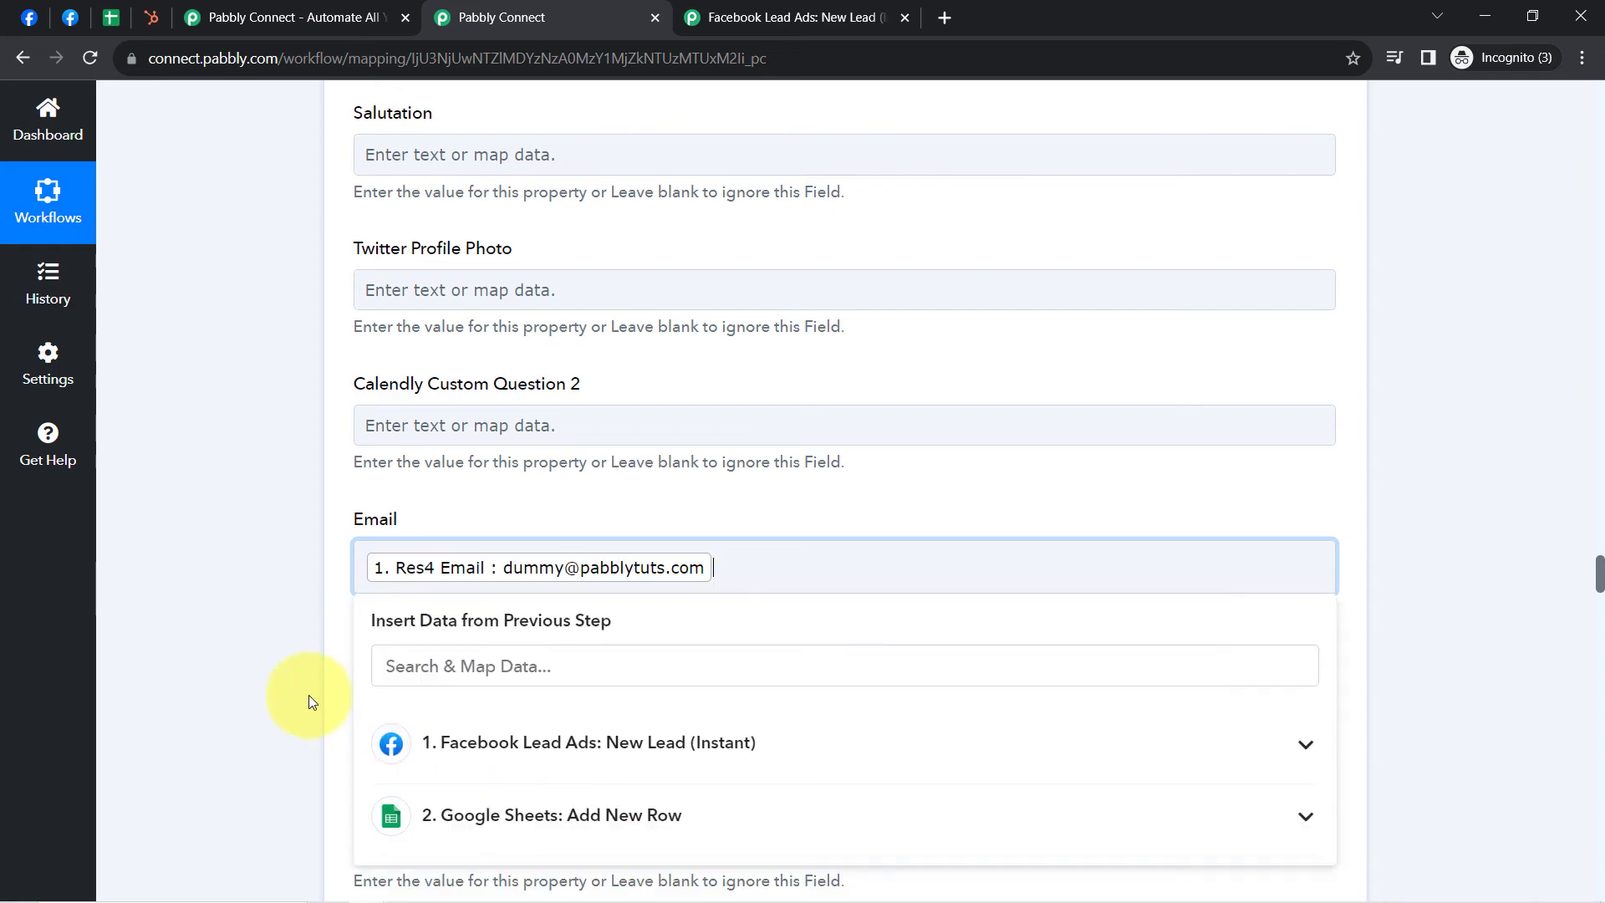
Step: Map the HubSpot contact's Phone Number field to Res4 Phone Number from the Facebook Lead Ads step
{"action": "left_click", "coordinate": [1599, 577]}
{"action": "left_click_drag", "start_coordinate": [1599, 577], "coordinate": [1598, 613]}
{"action": "left_click", "coordinate": [383, 344]}
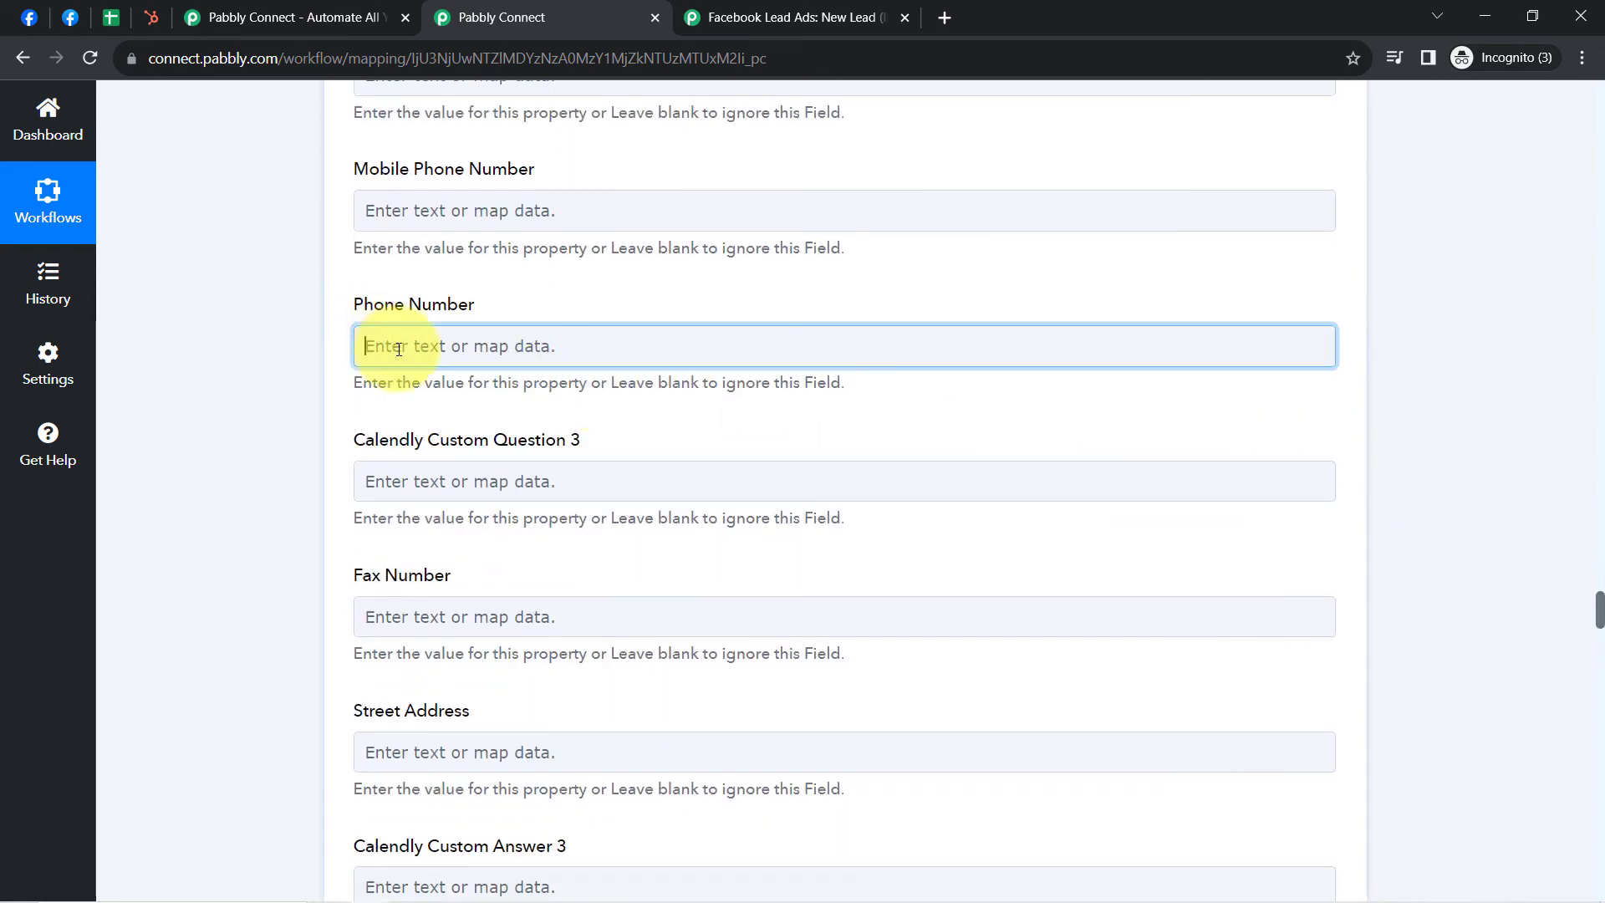
{"action": "type", "text": "96"}
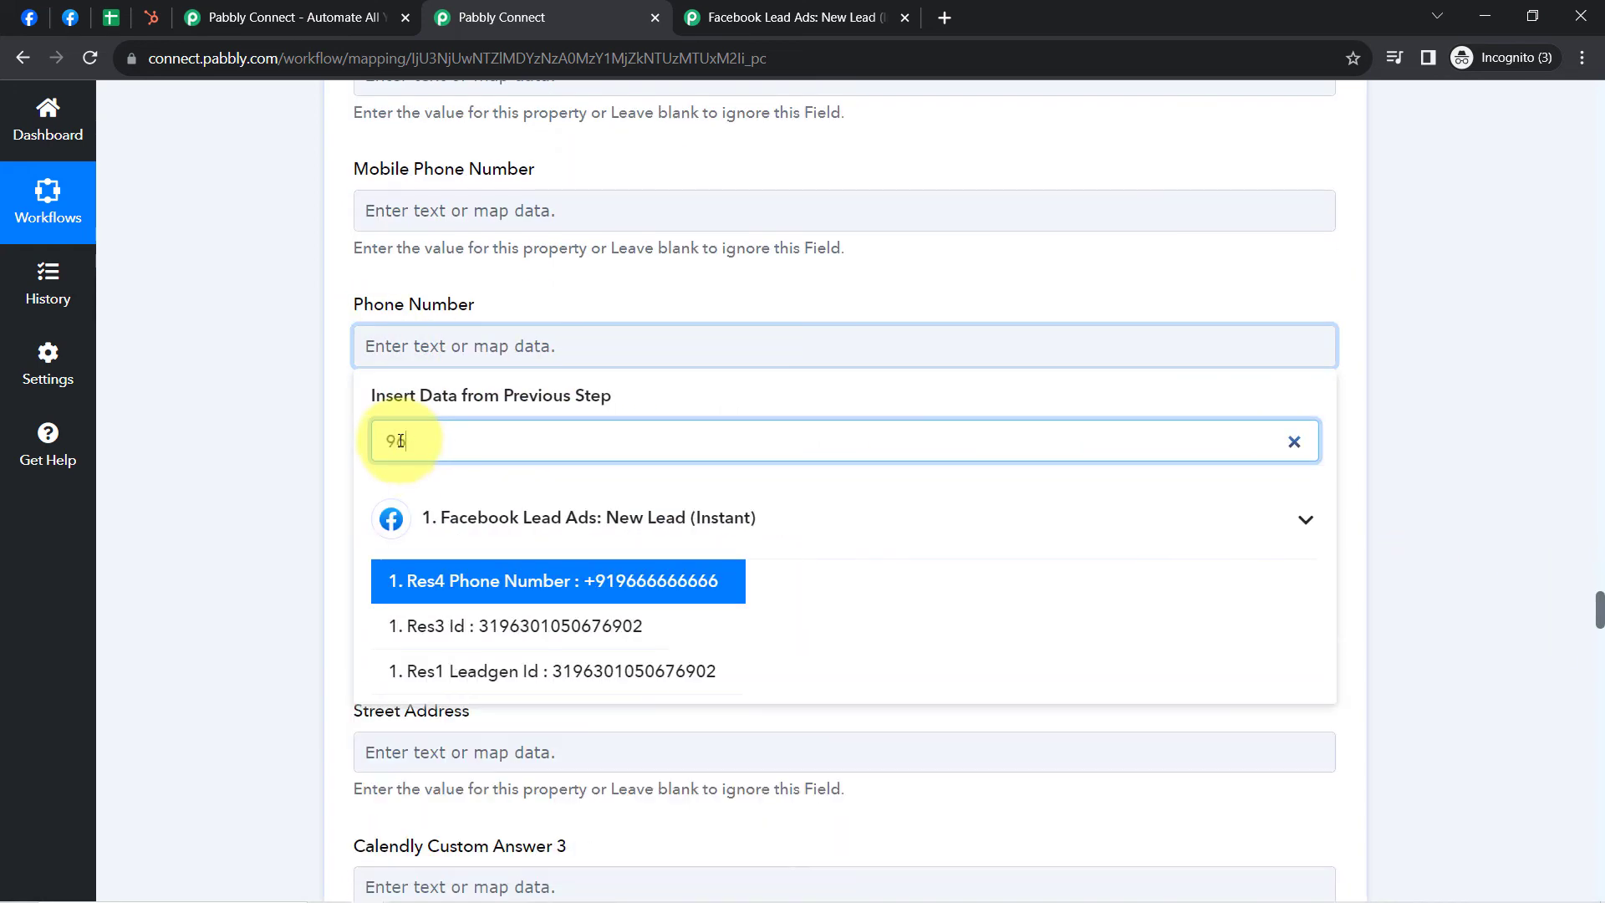
{"action": "left_click", "coordinate": [418, 582]}
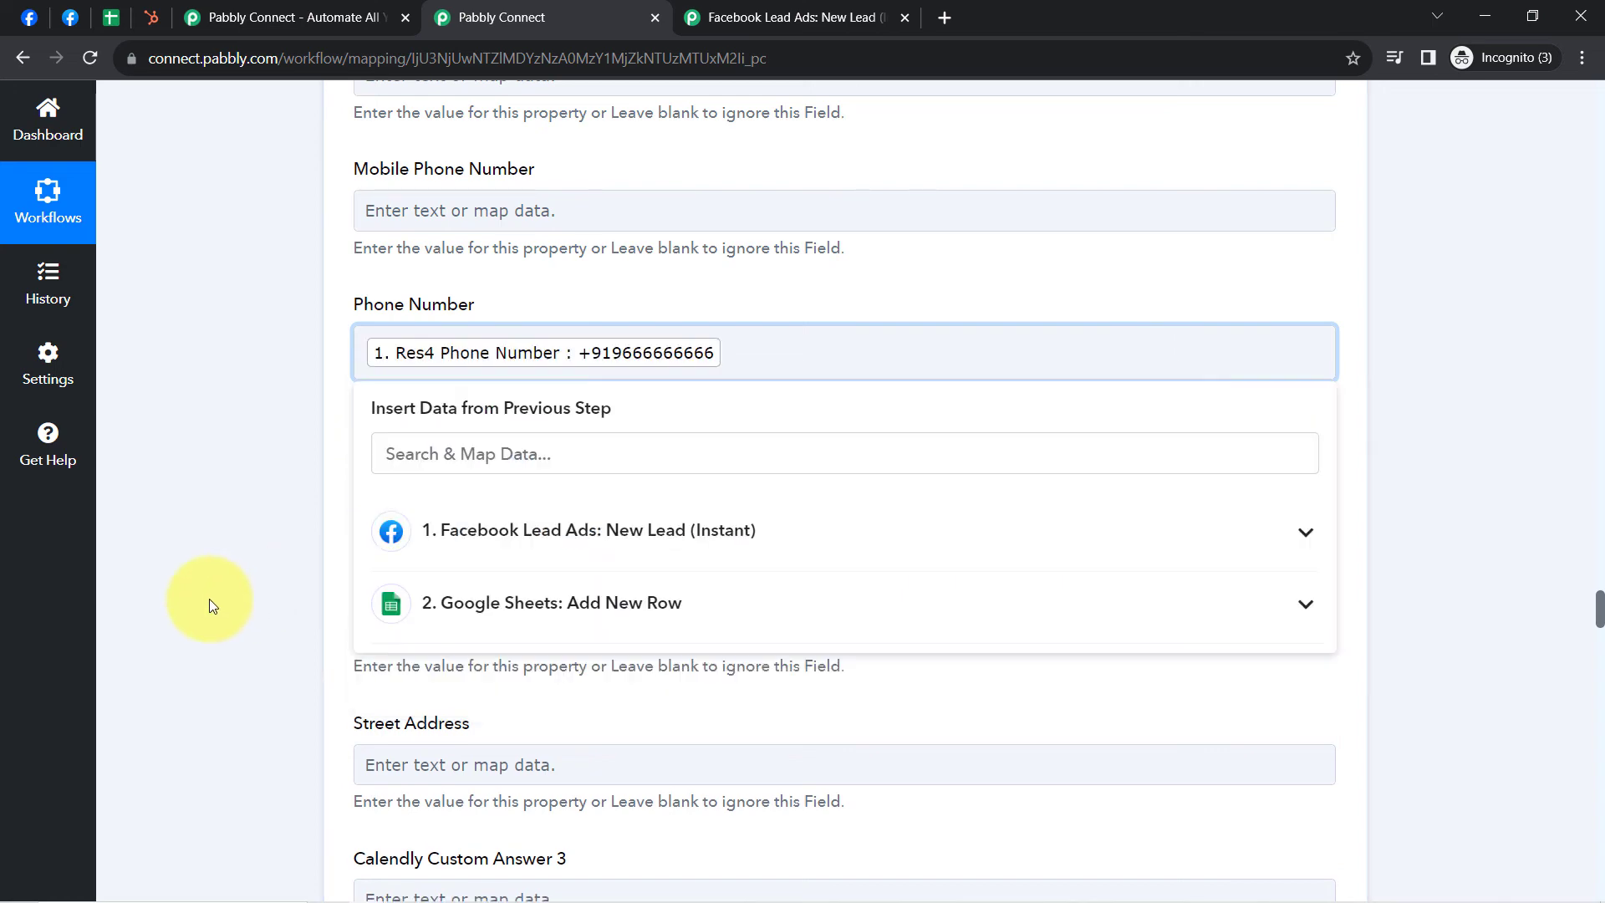
{"action": "left_click", "coordinate": [208, 601]}
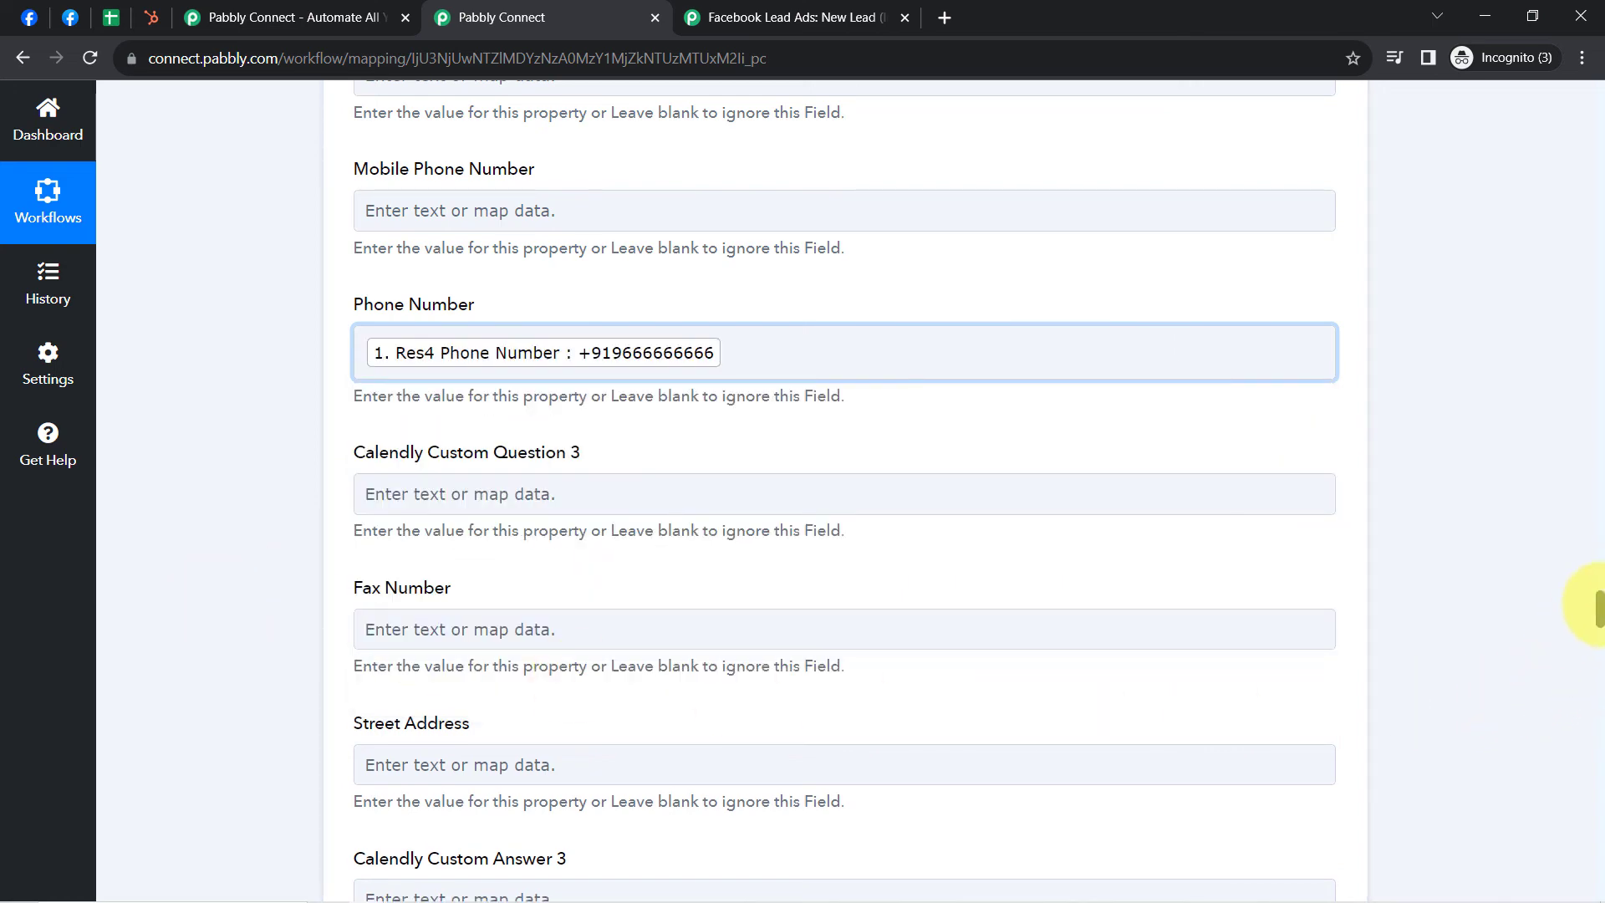
Step: Map the HubSpot contact's City field to Res4 City, searching the previous steps' data for "bho"
{"action": "left_click_drag", "start_coordinate": [1598, 603], "coordinate": [1600, 662]}
{"action": "left_click", "coordinate": [377, 388]}
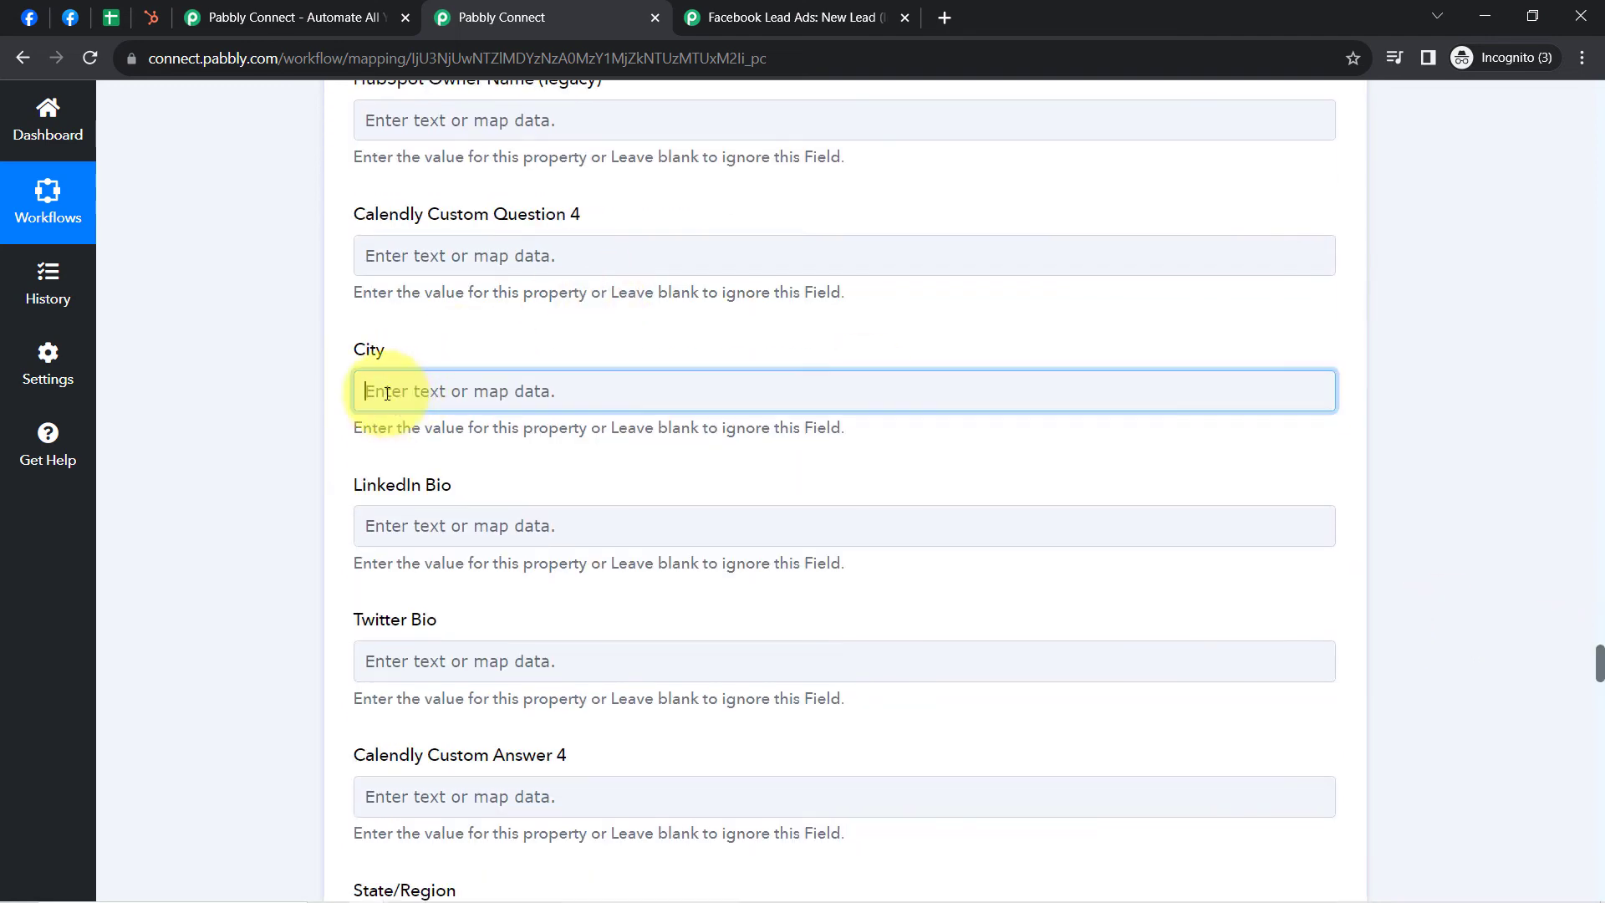
{"action": "left_click", "coordinate": [415, 489]}
{"action": "type", "text": "bho"}
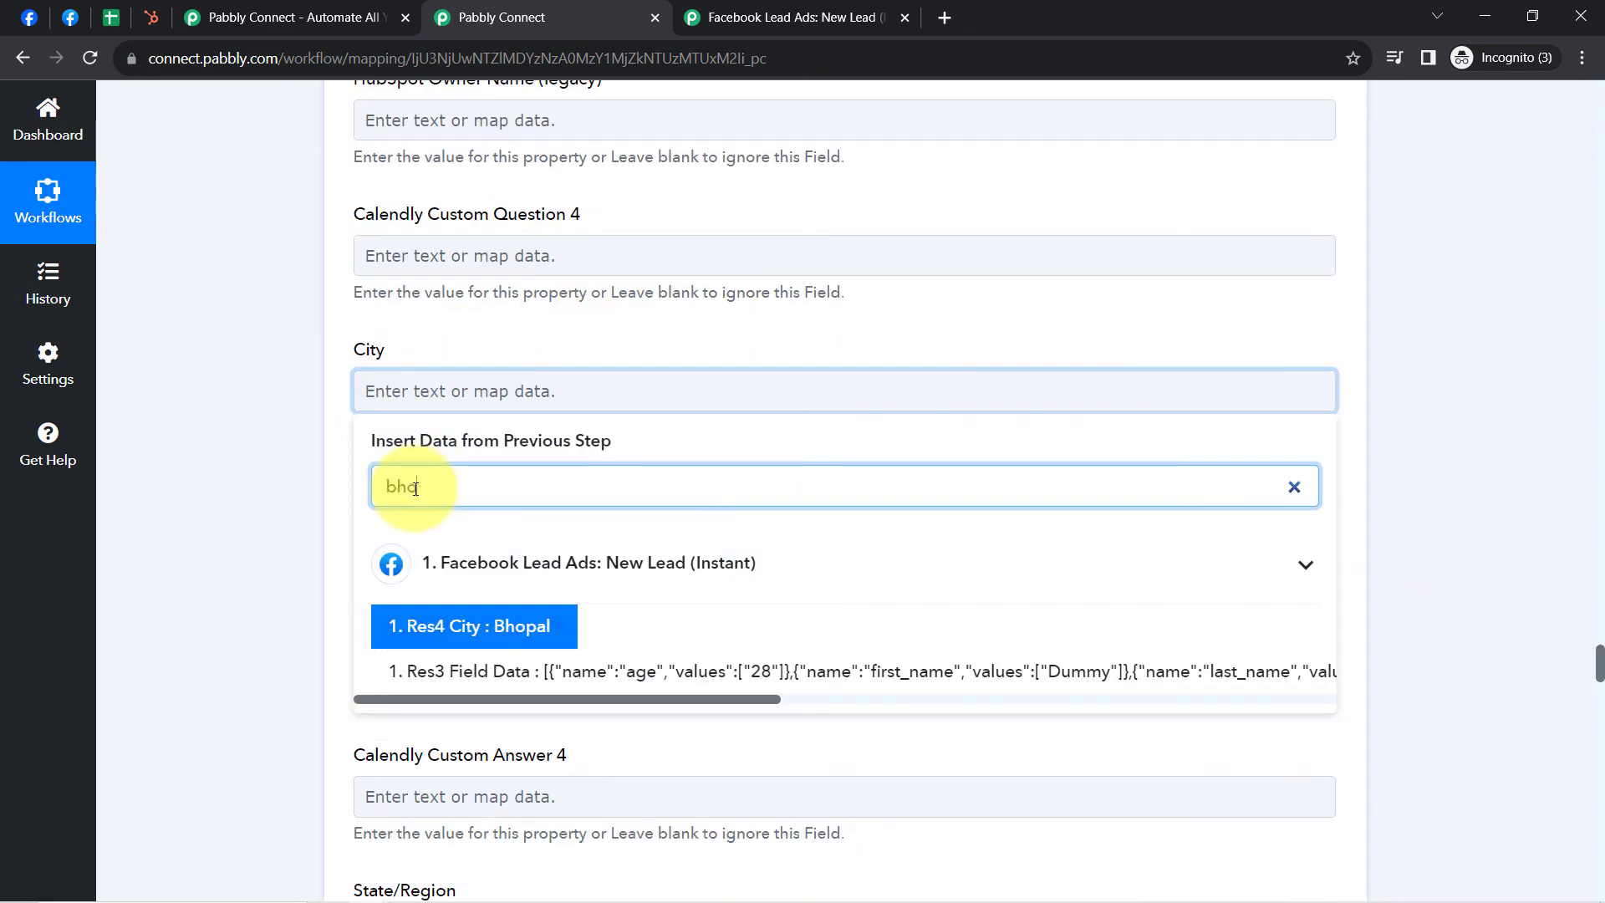
{"action": "left_click", "coordinate": [379, 644]}
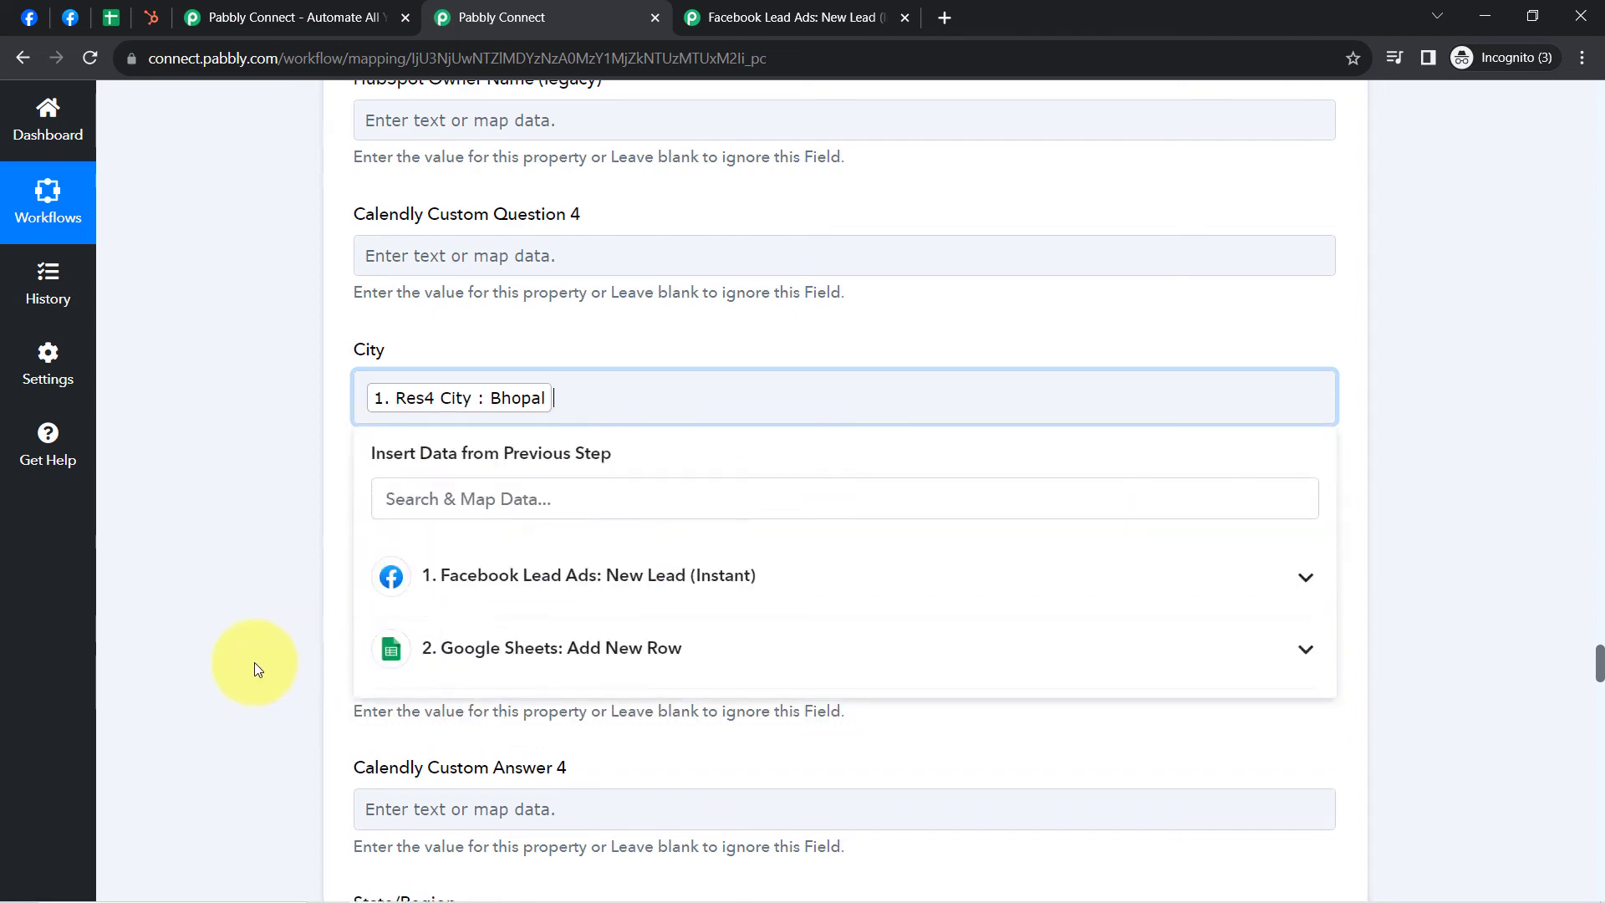
{"action": "left_click", "coordinate": [254, 662]}
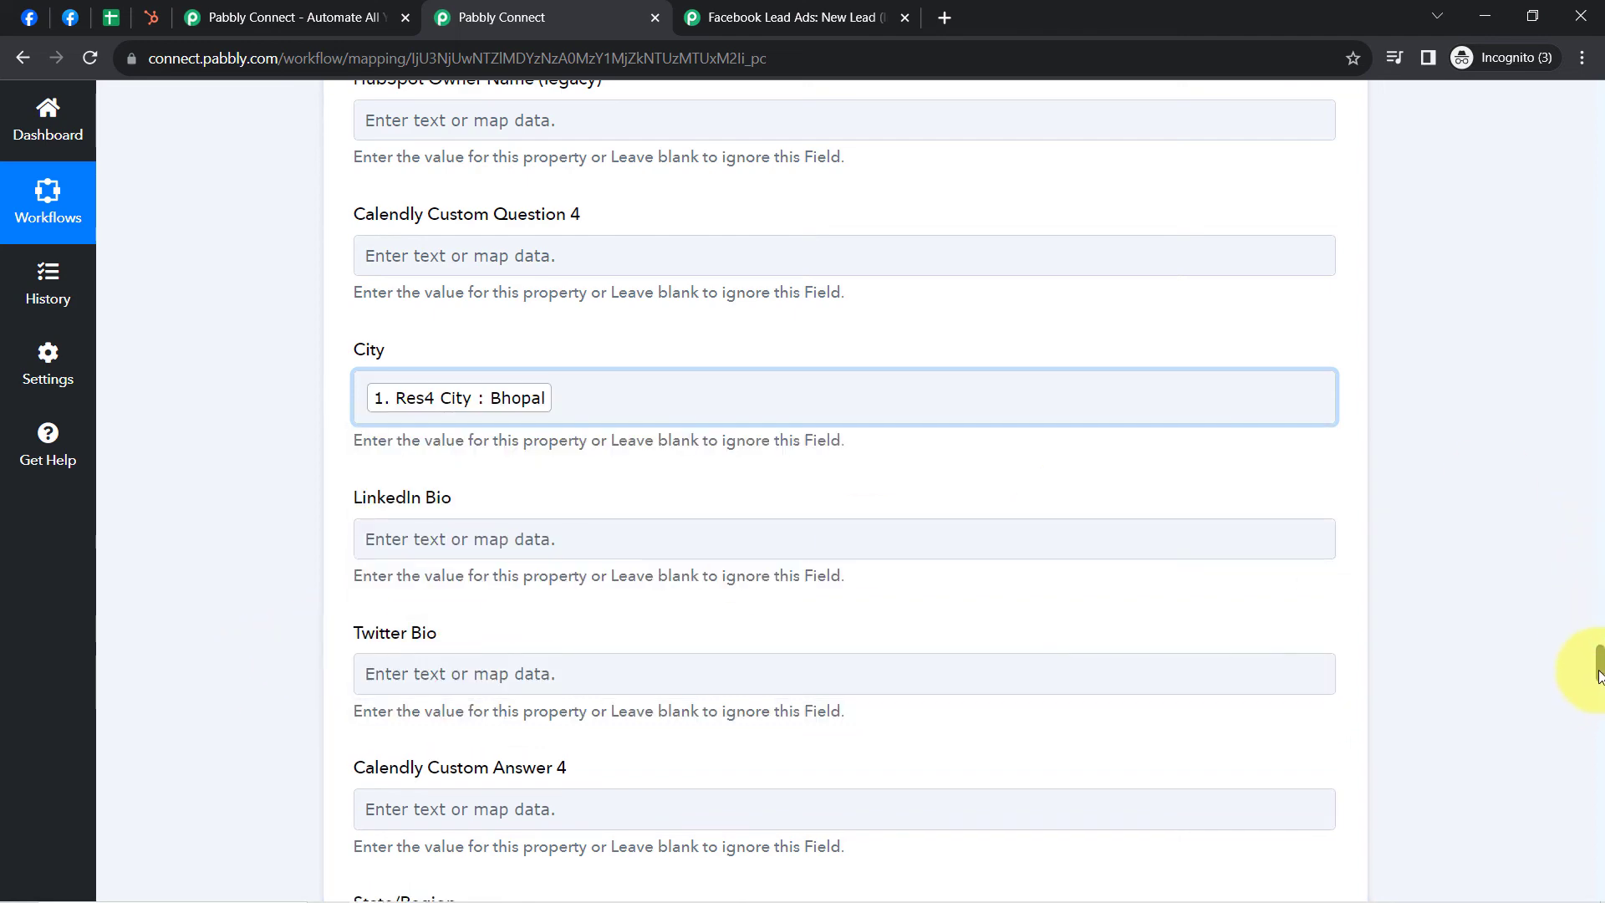
Step: Save the HubSpot Create a Contact action with a test request, and switch to HubSpot to reload the contacts list
{"action": "left_click_drag", "start_coordinate": [1598, 675], "coordinate": [1562, 895]}
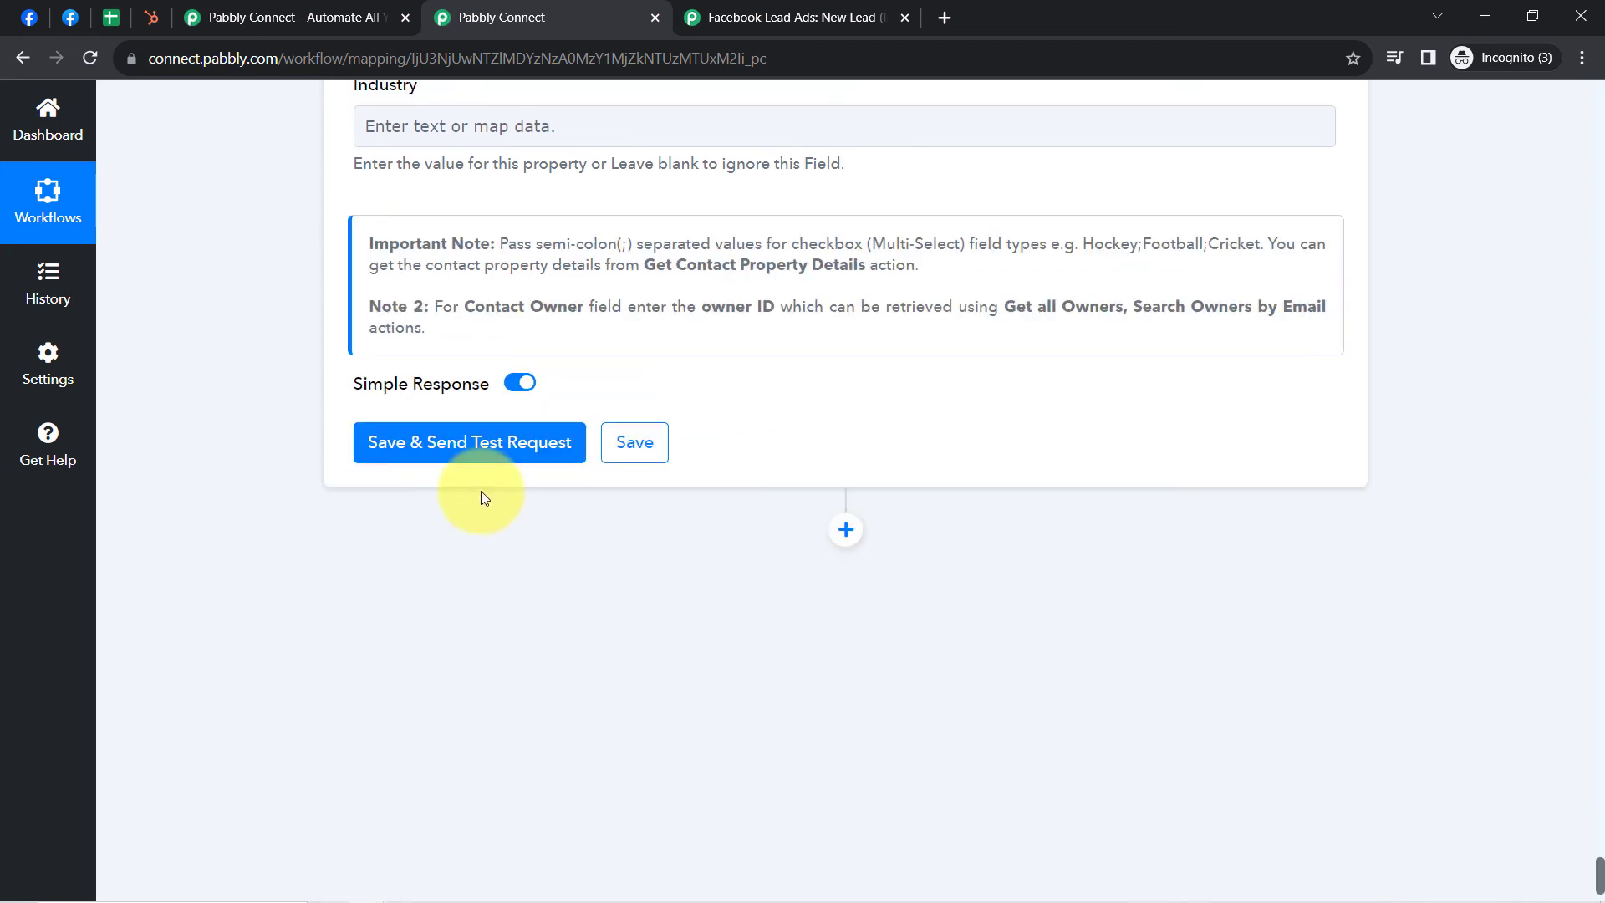
{"action": "left_click", "coordinate": [441, 459]}
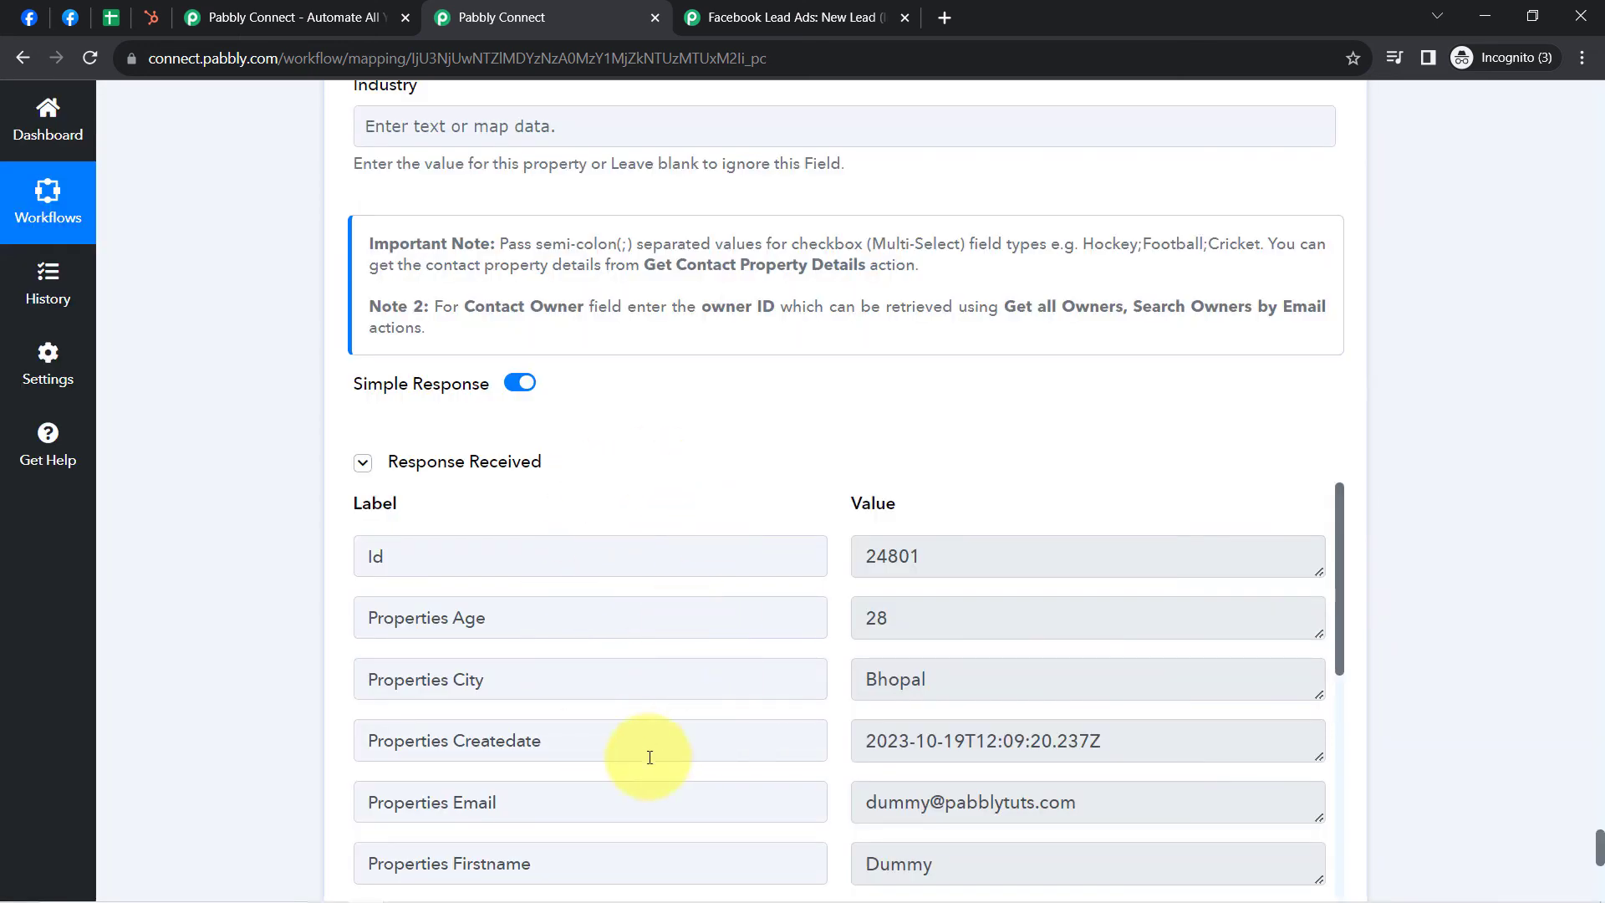
{"action": "left_click", "coordinate": [152, 16]}
{"action": "left_click", "coordinate": [93, 52]}
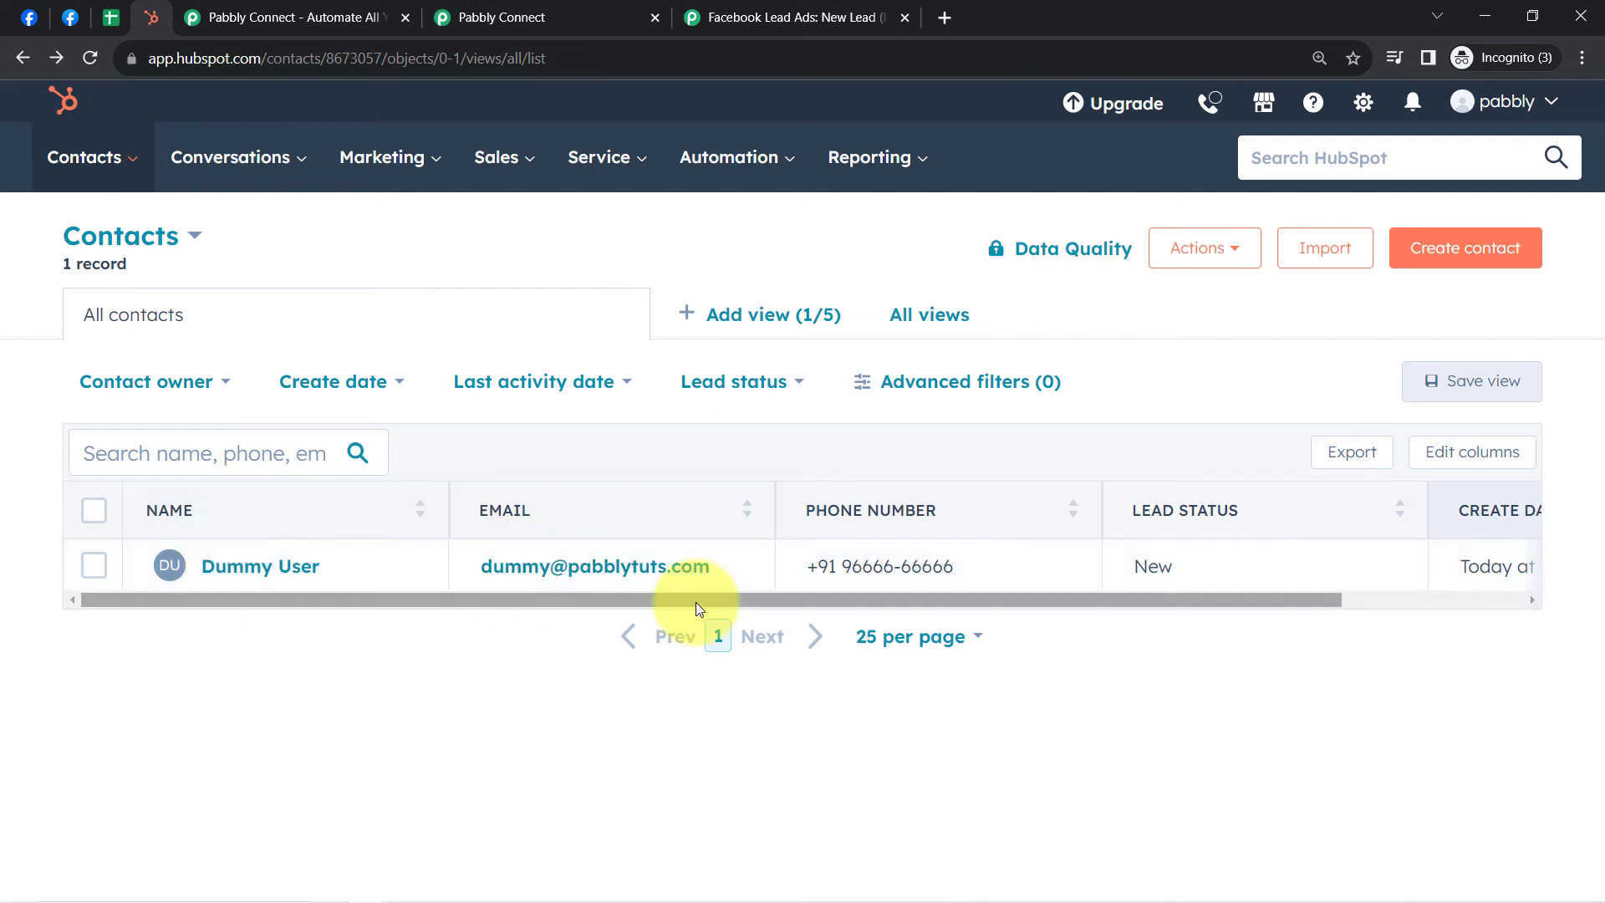
Step: Open the new contact's full property list in HubSpot and search the page for "gender" and "male"
{"action": "left_click", "coordinate": [224, 566]}
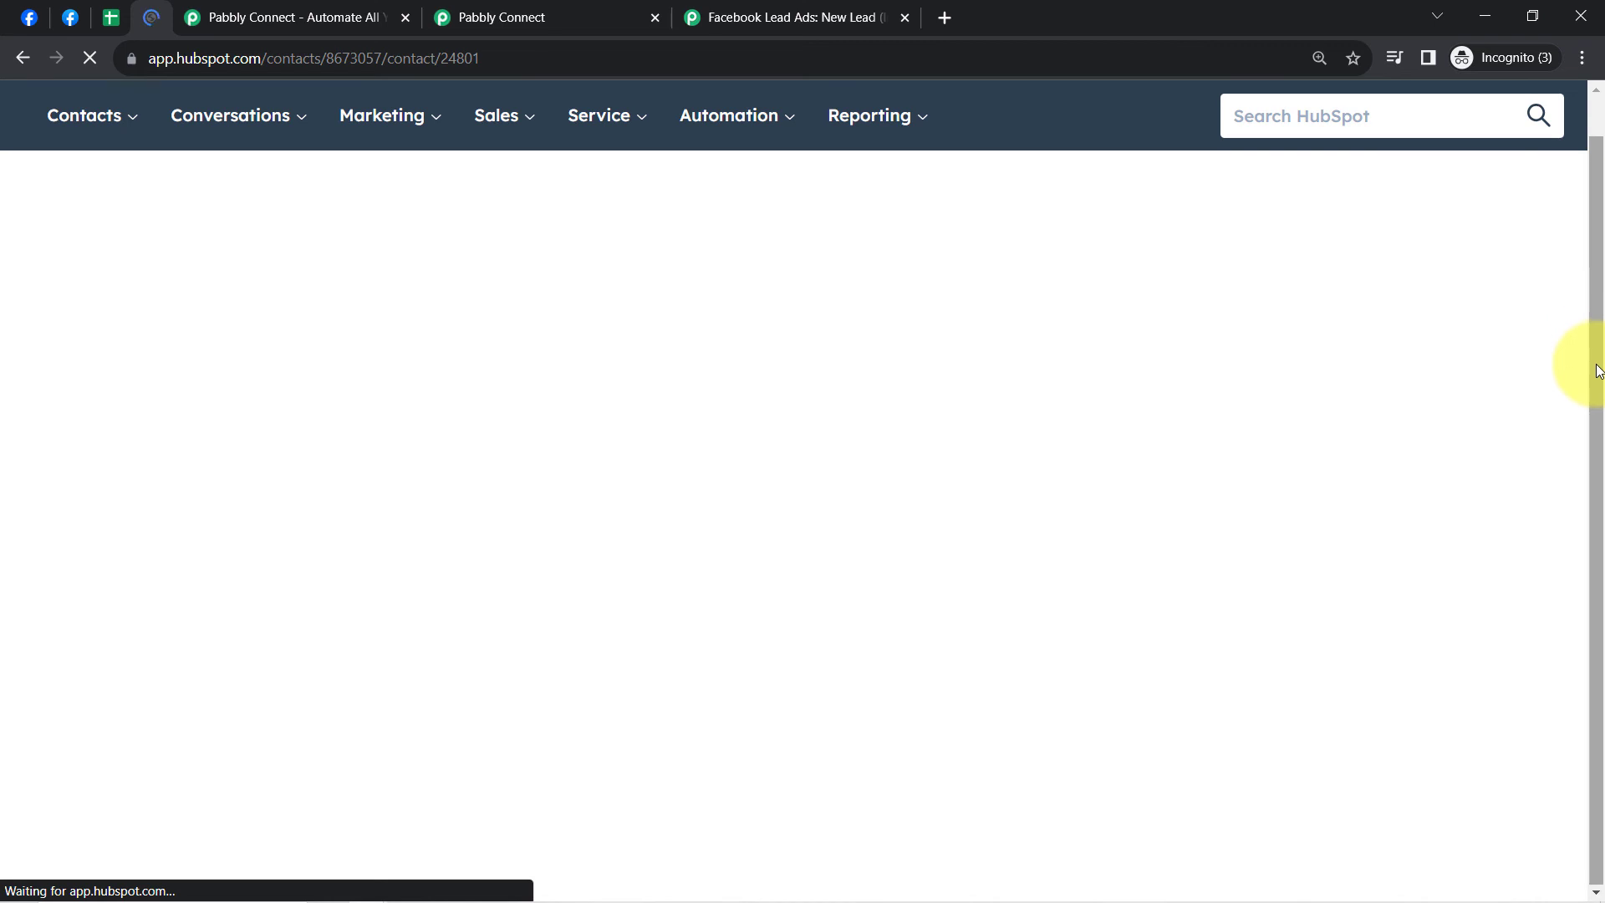
{"action": "scroll", "coordinate": [384, 881], "scroll_direction": "down", "scroll_amount": 5}
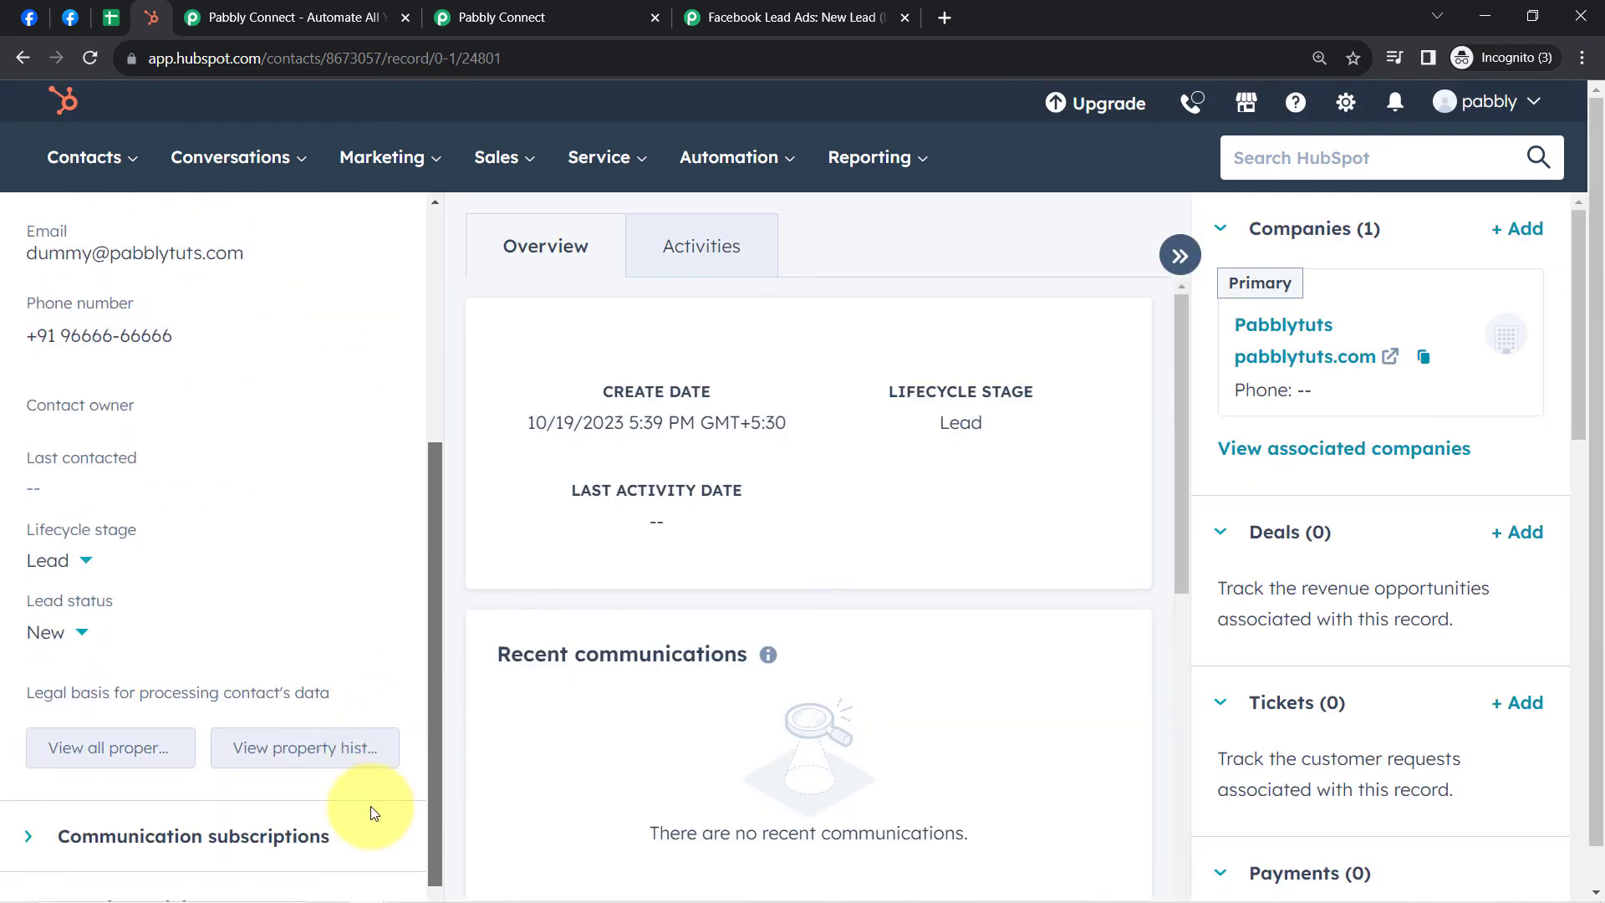
{"action": "left_click", "coordinate": [75, 682]}
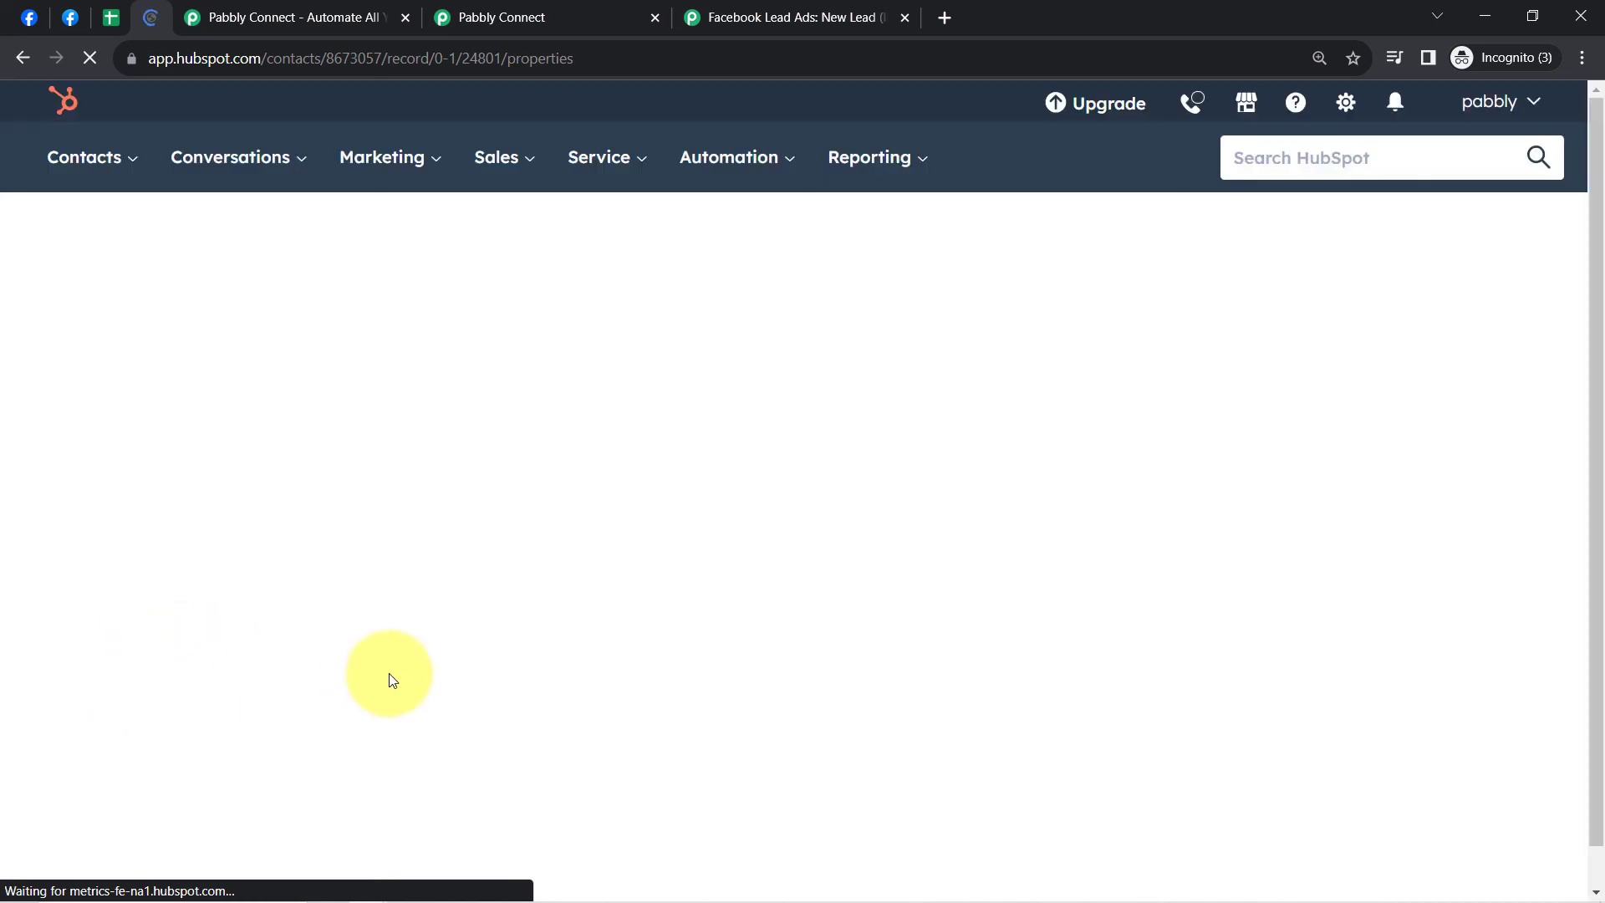
{"action": "key", "text": "ctrl+f"}
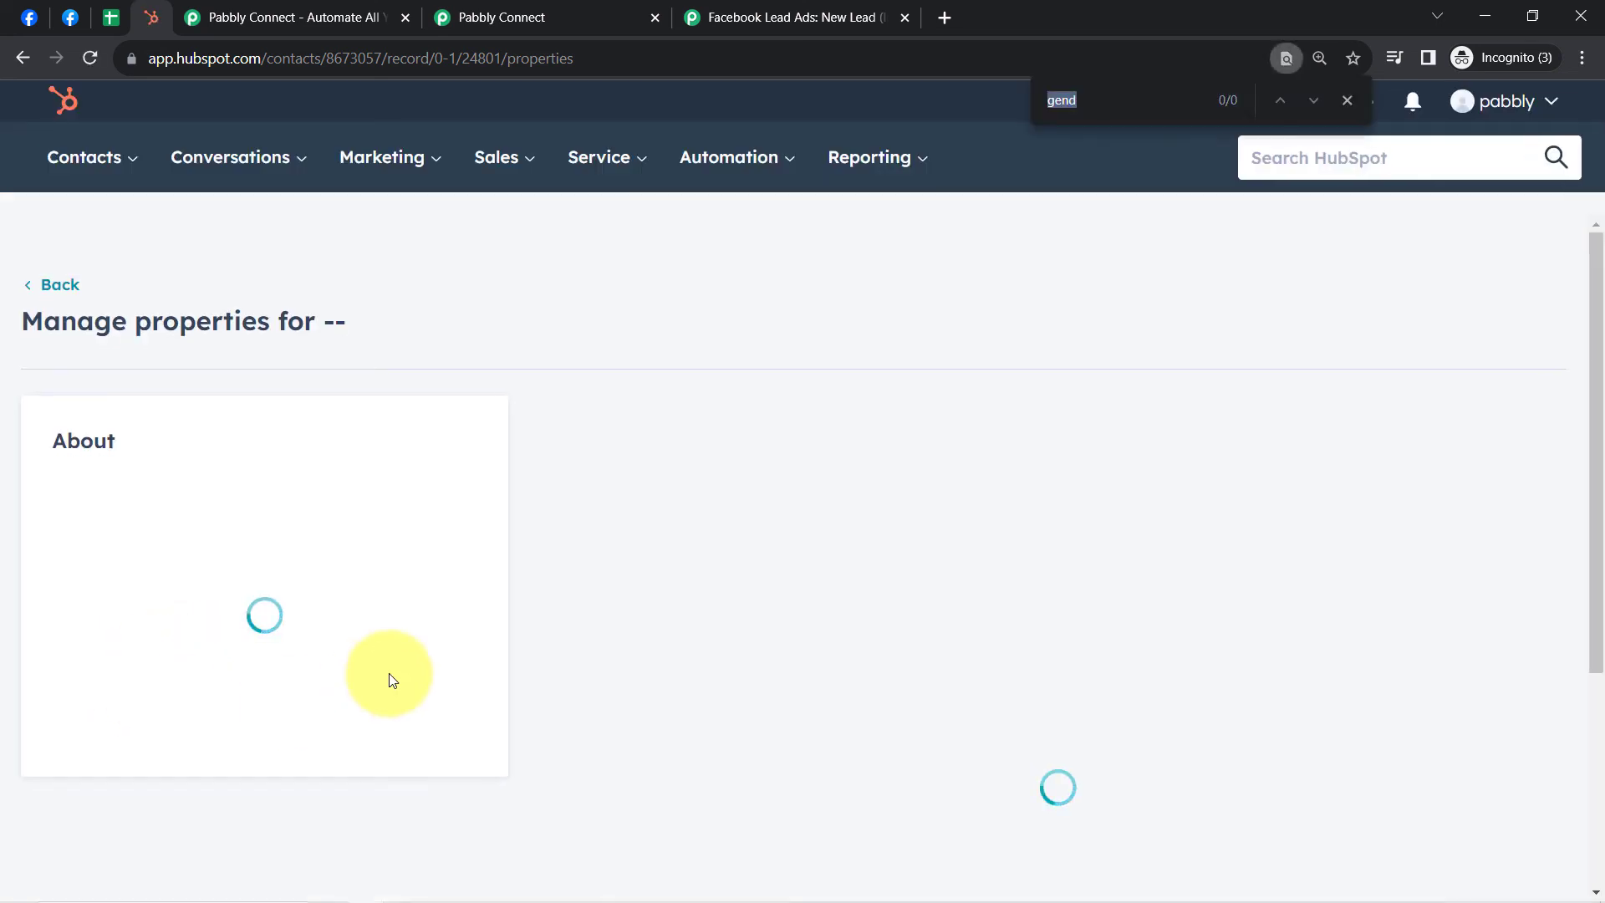
{"action": "type", "text": "gender"}
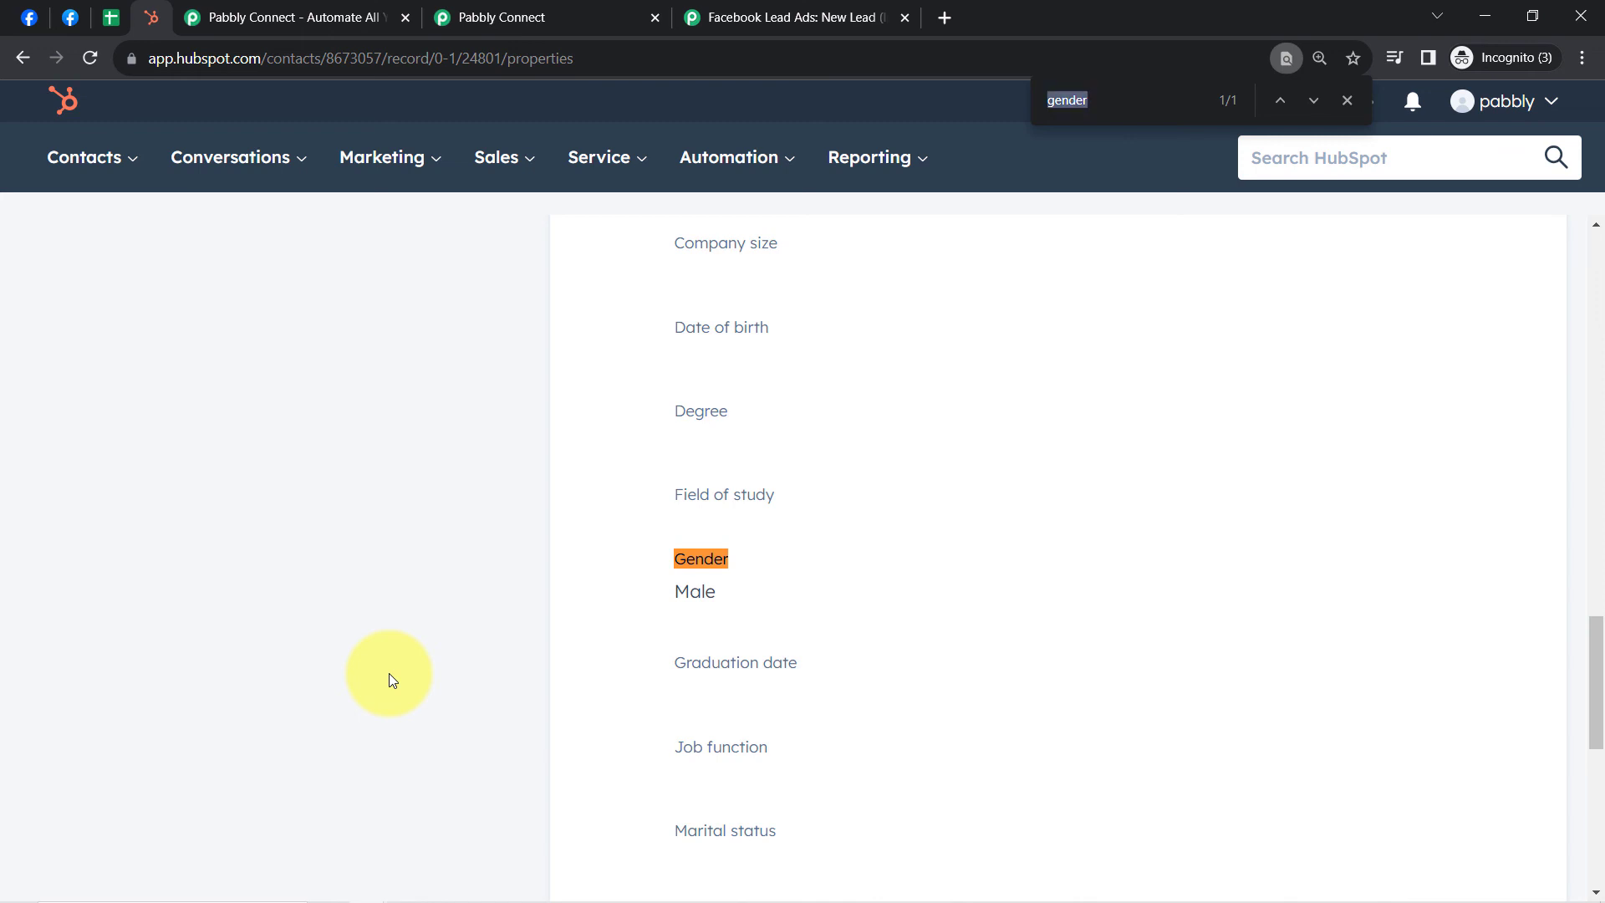
{"action": "type", "text": "male"}
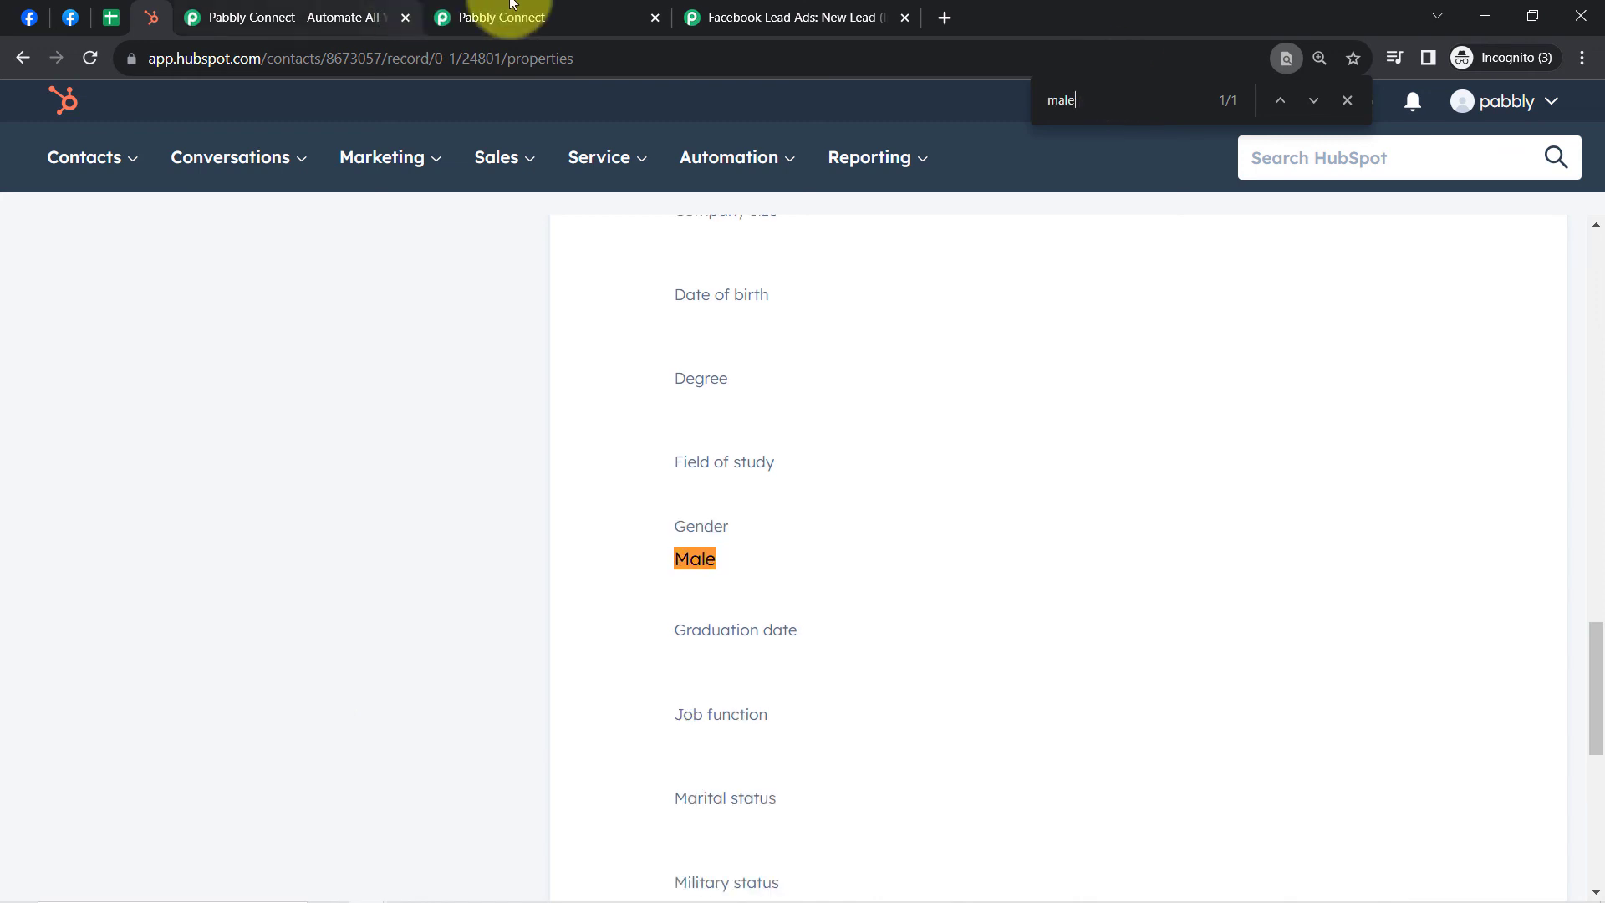
Step: Return to the Pabbly Connect workflow and collapse its Facebook Lead Ads, Google Sheets and HubSpot CRM steps, checking Meta's Lead Ads Testing Tool in between
{"action": "left_click", "coordinate": [602, 11]}
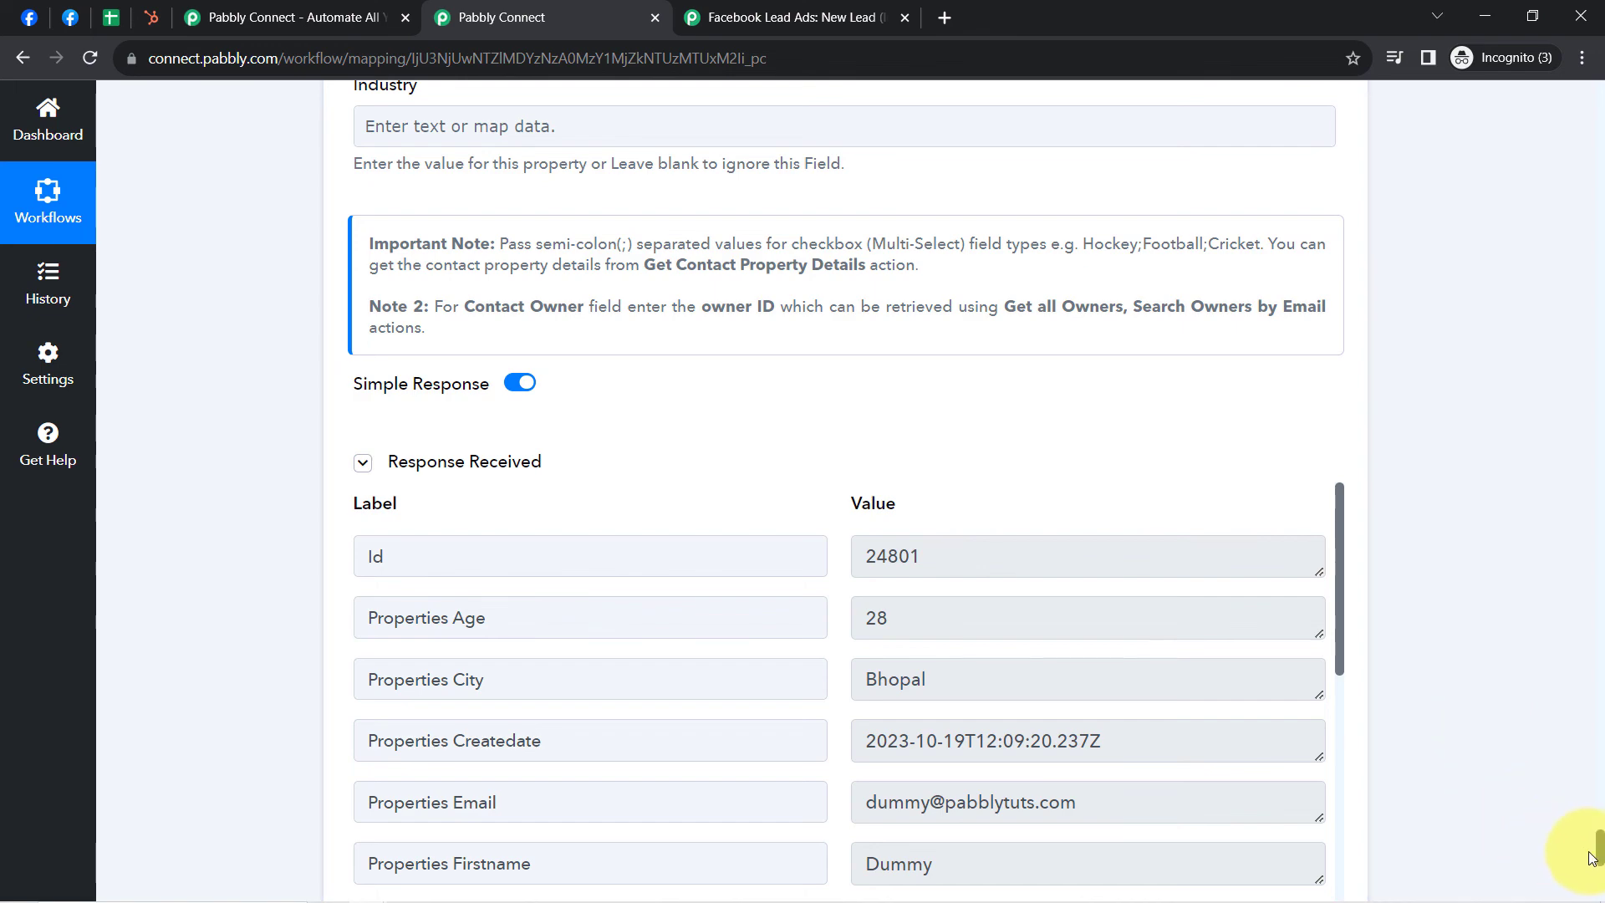
{"action": "left_click_drag", "start_coordinate": [1599, 848], "coordinate": [1601, 117]}
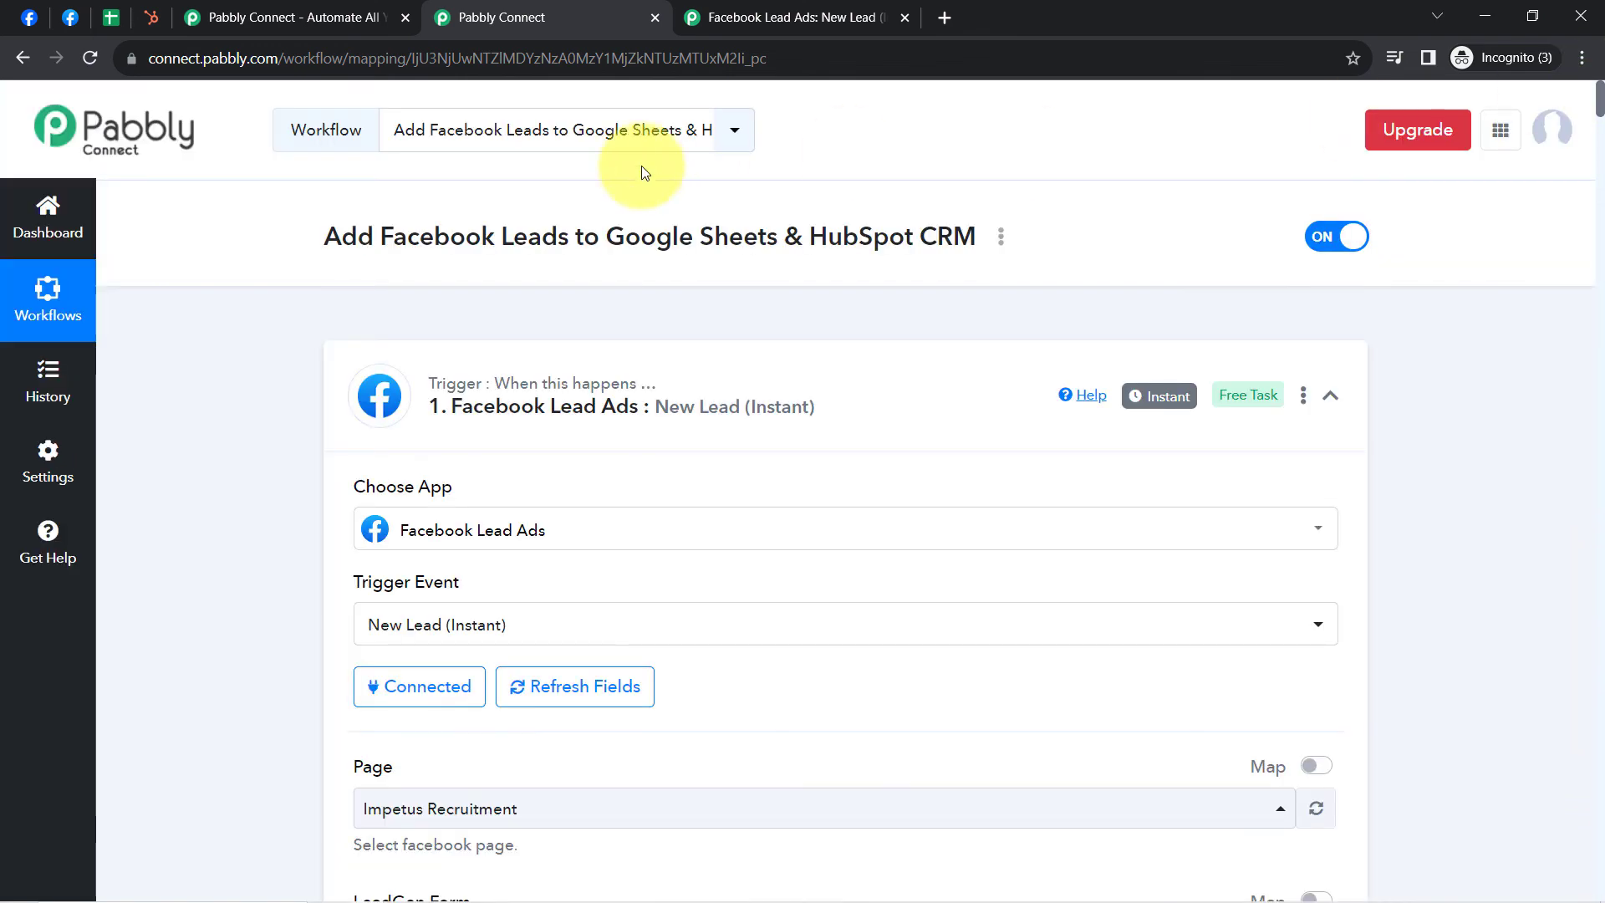
{"action": "left_click", "coordinate": [520, 399]}
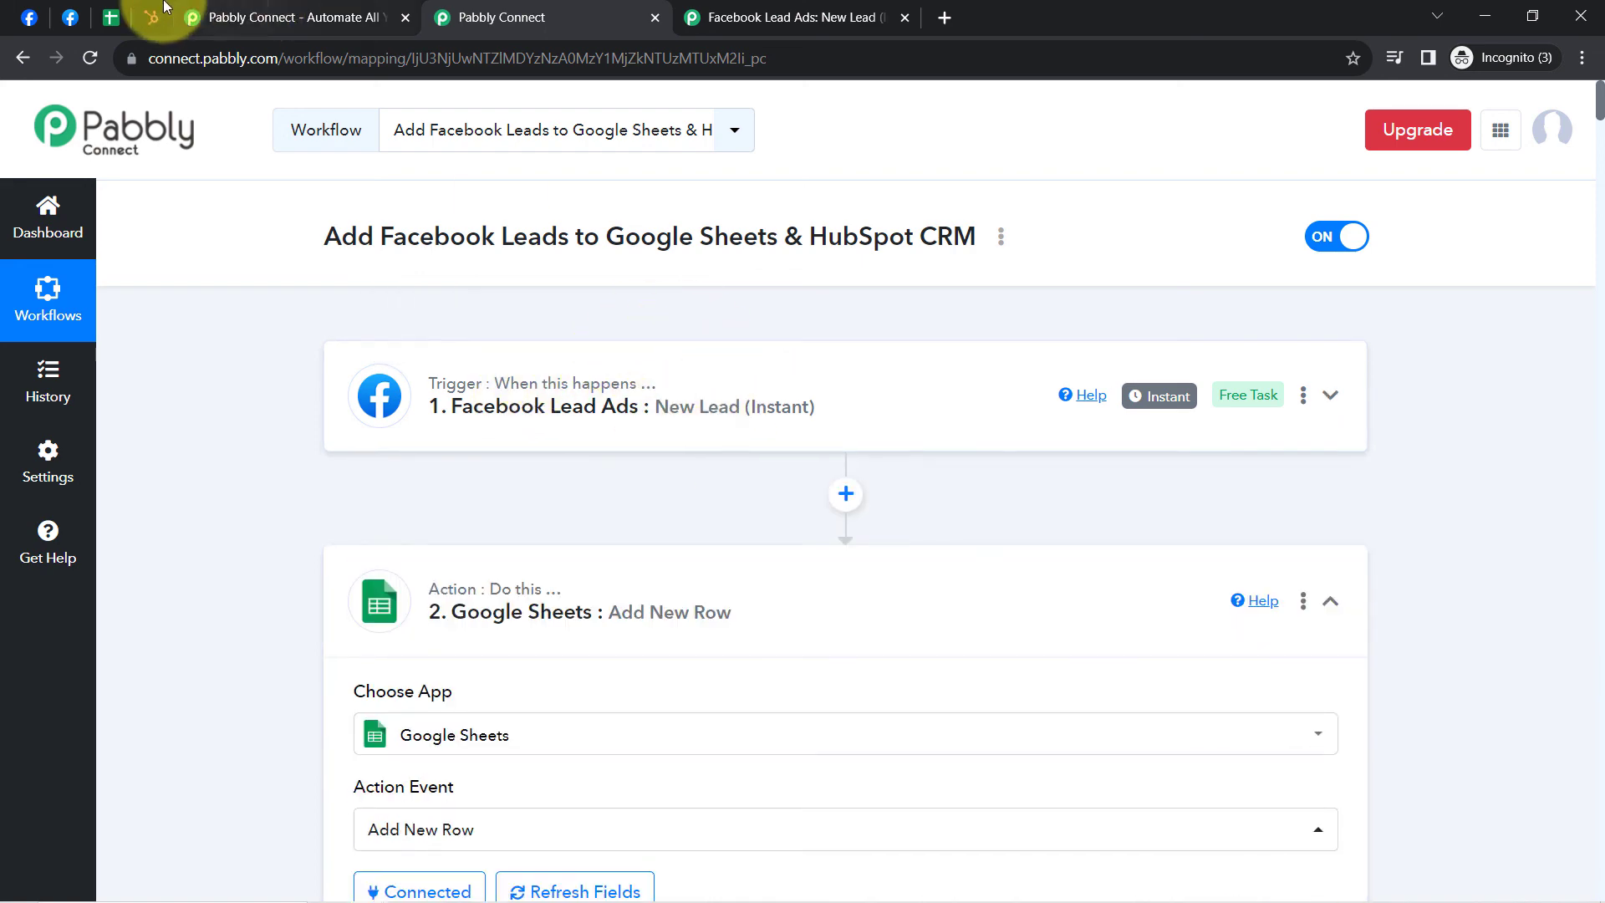
{"action": "left_click", "coordinate": [71, 17]}
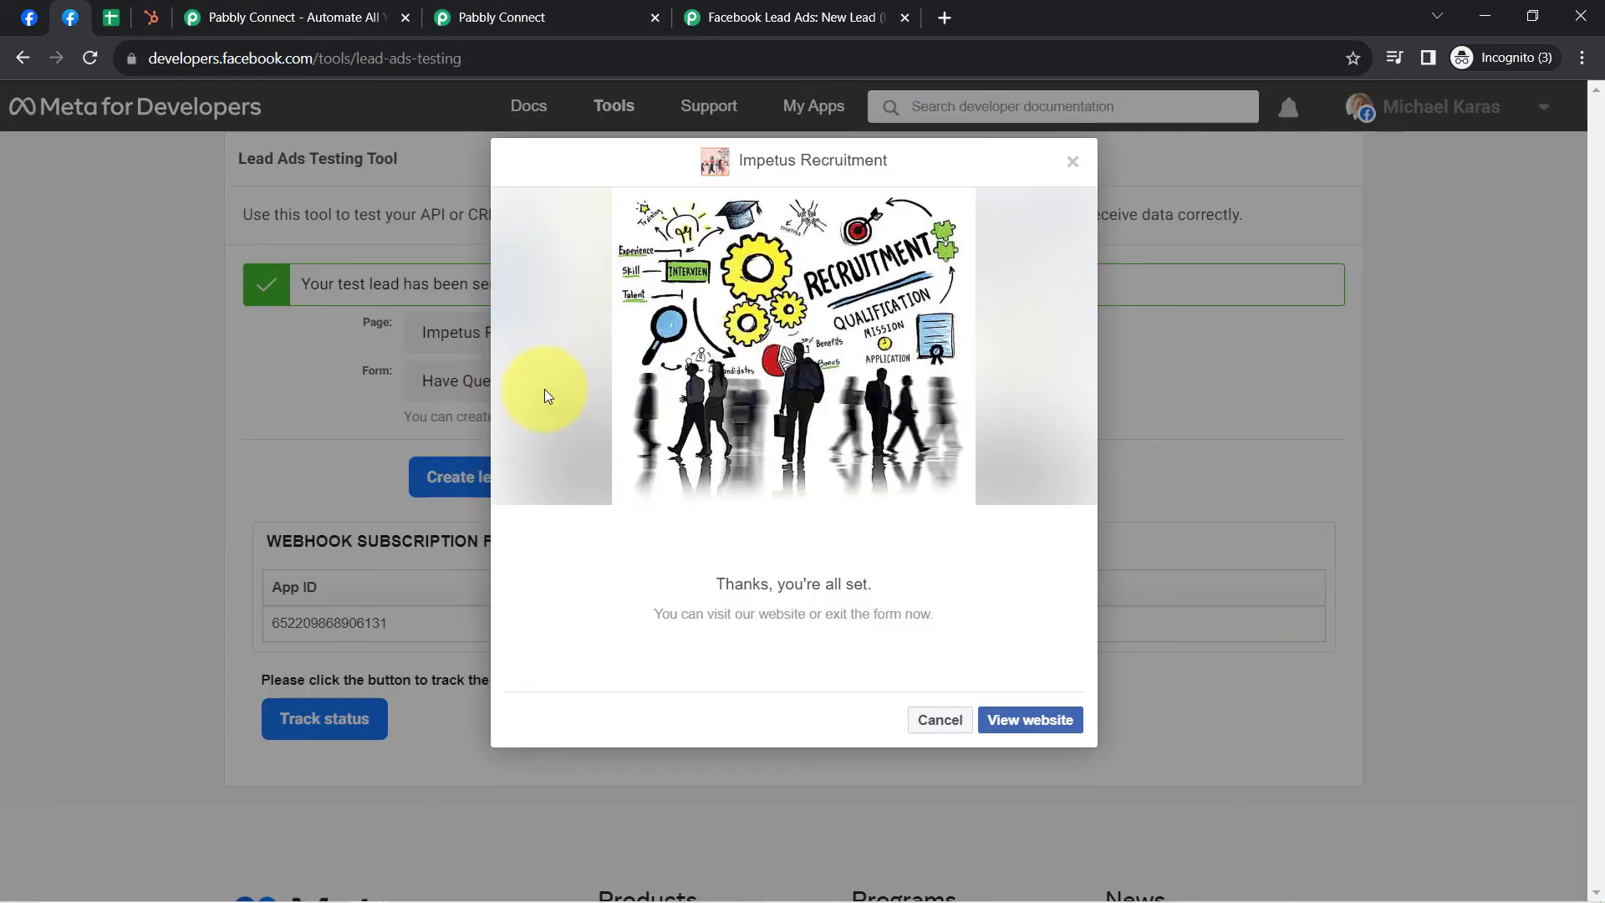
{"action": "left_click", "coordinate": [502, 16]}
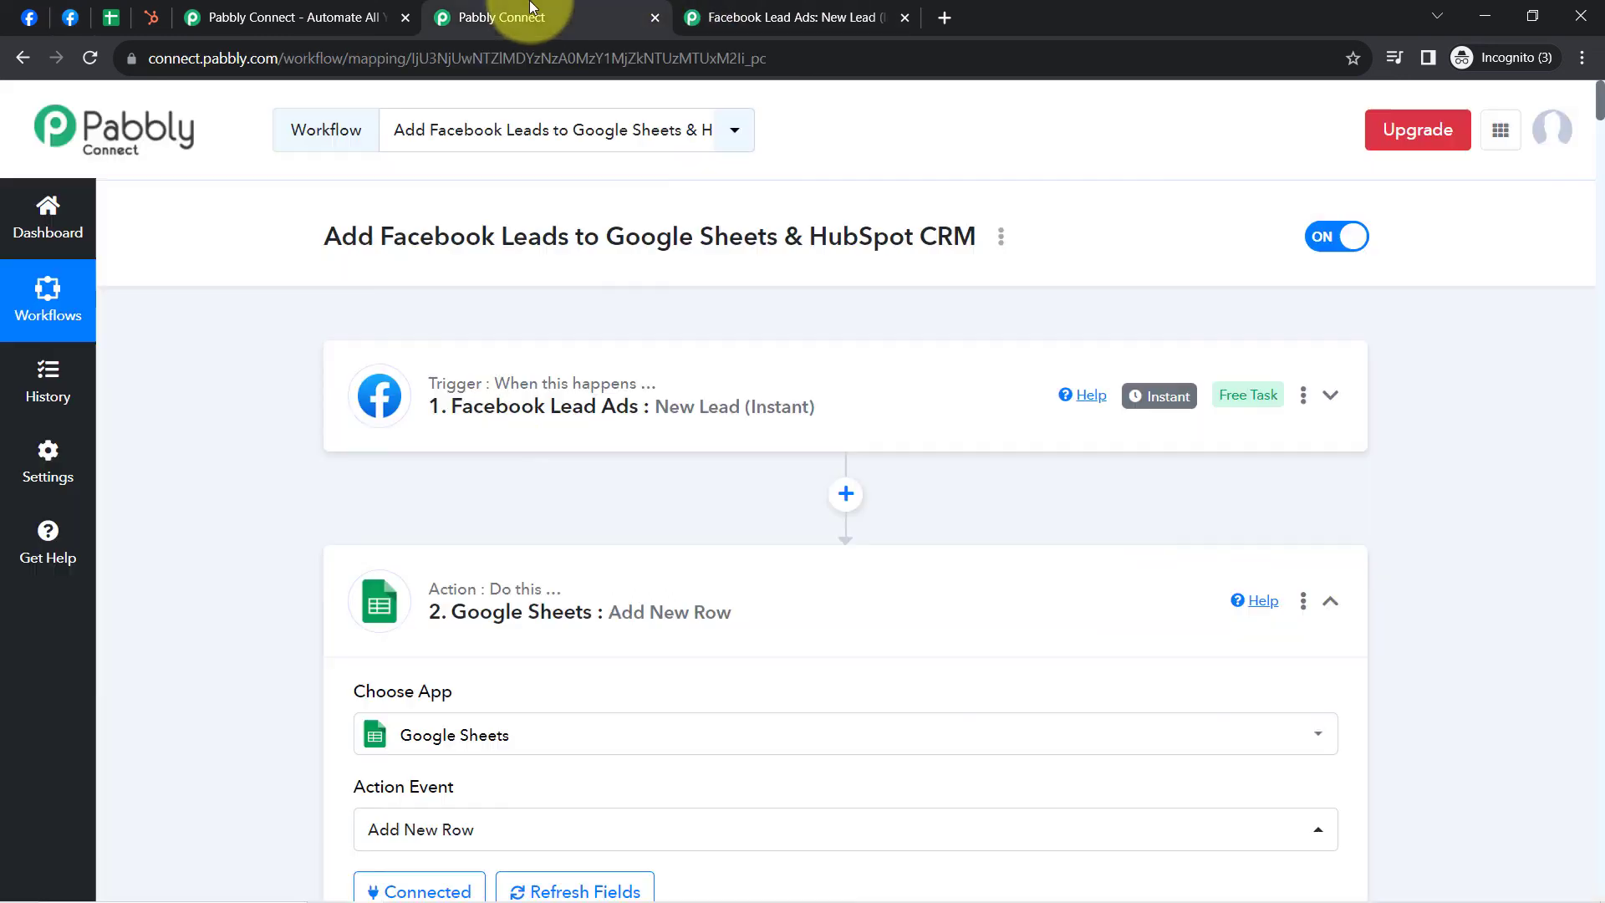
{"action": "left_click", "coordinate": [472, 600]}
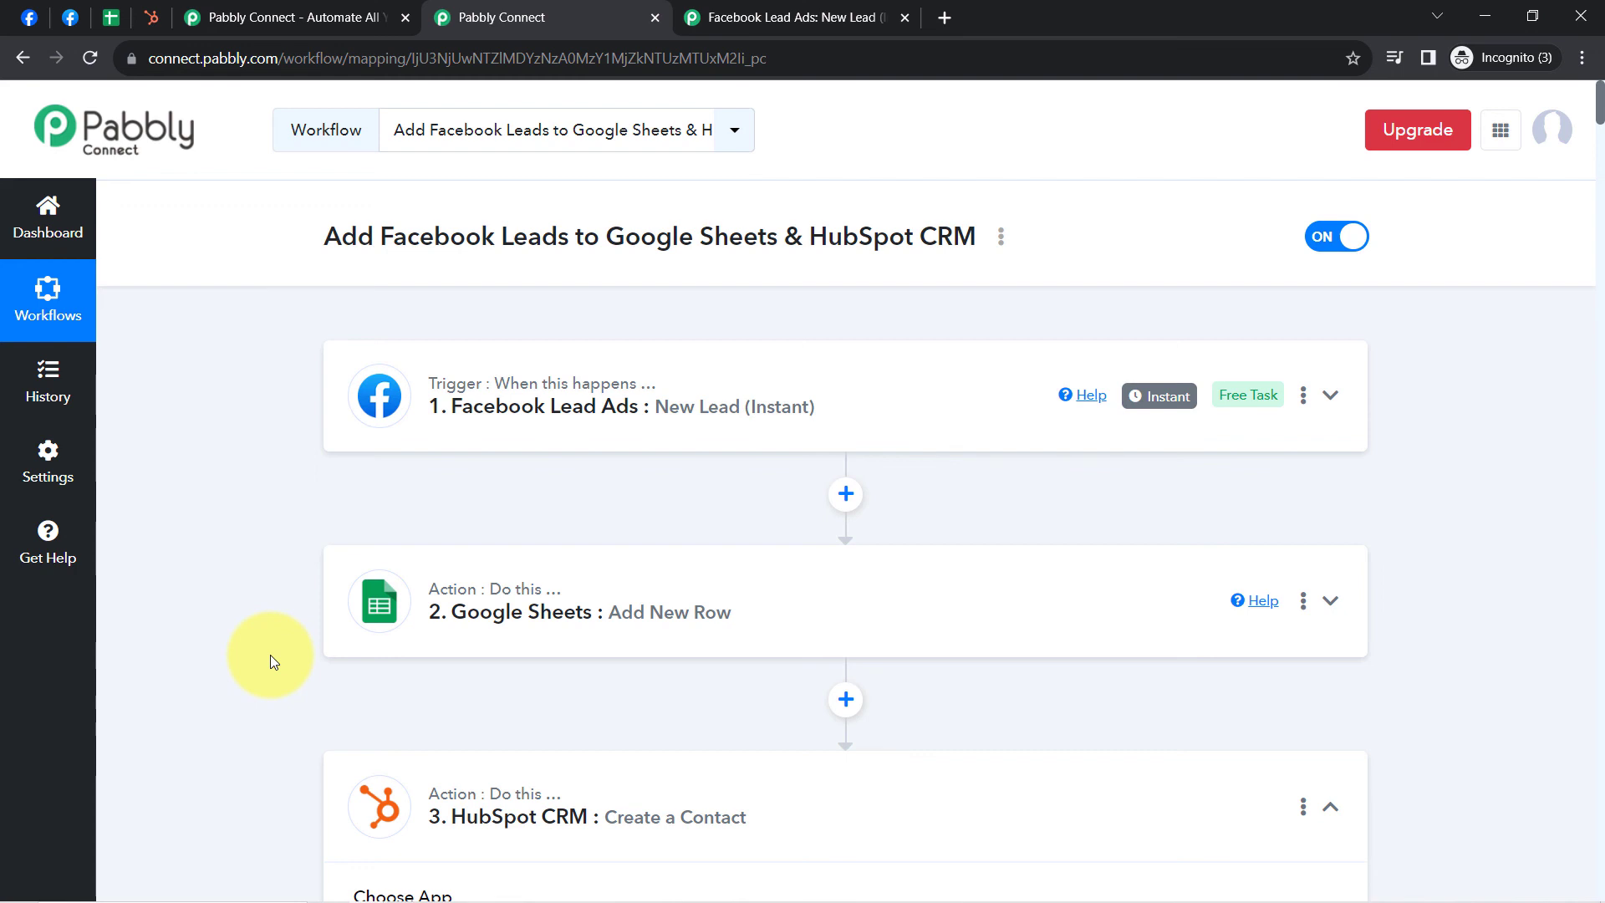
{"action": "scroll", "coordinate": [269, 655], "scroll_direction": "down", "scroll_amount": 2}
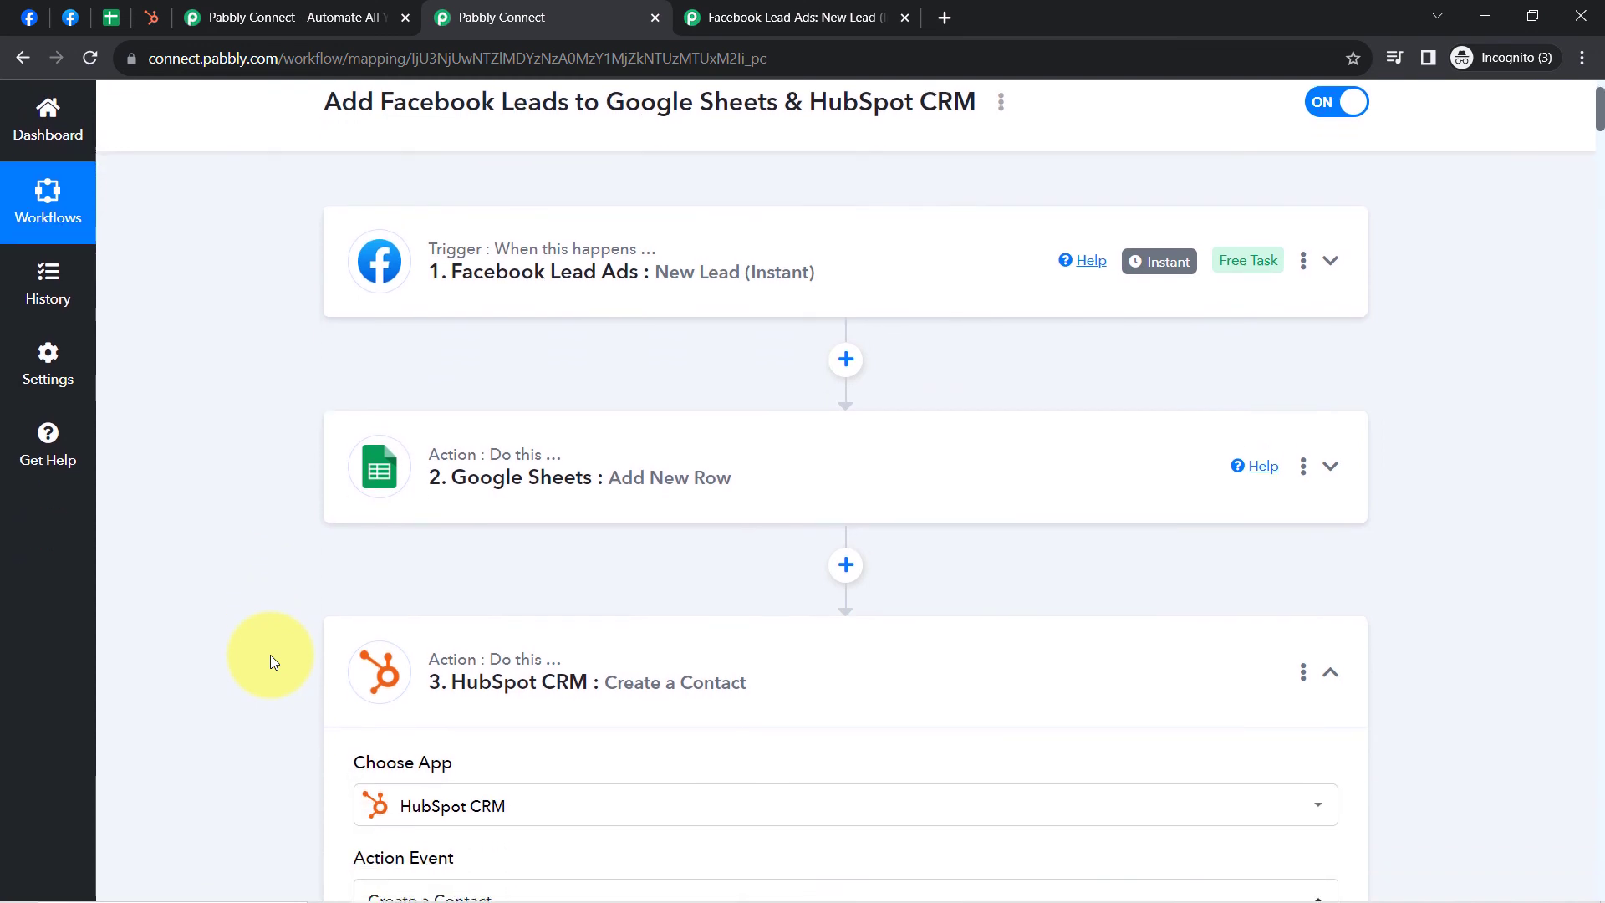
{"action": "left_click", "coordinate": [424, 617]}
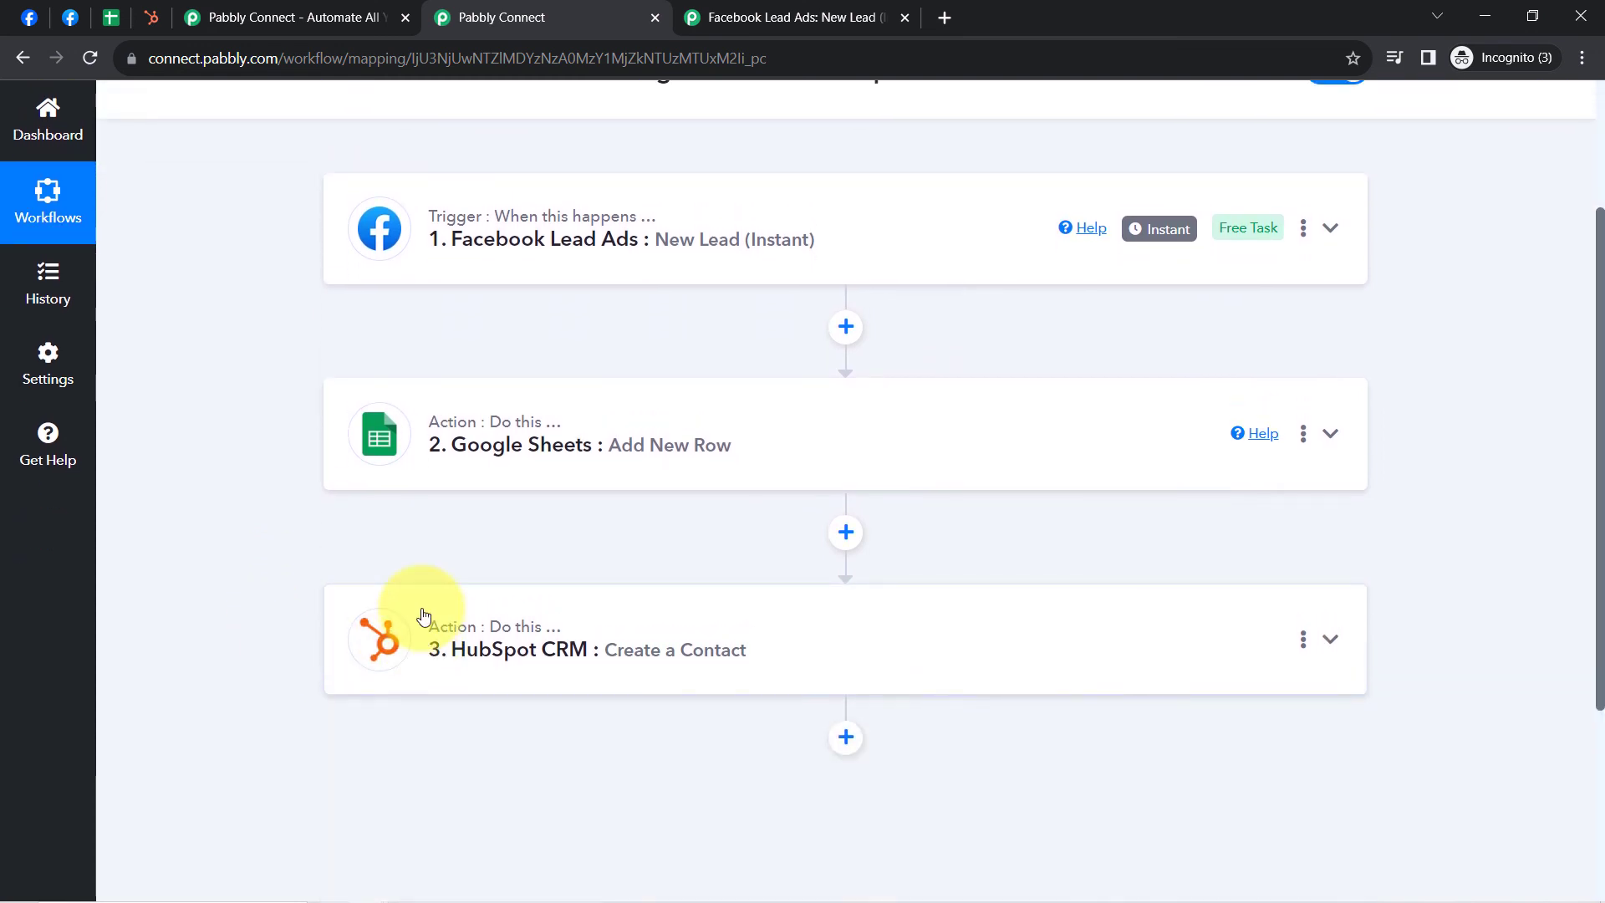
{"action": "scroll", "coordinate": [423, 616], "scroll_direction": "up", "scroll_amount": 2}
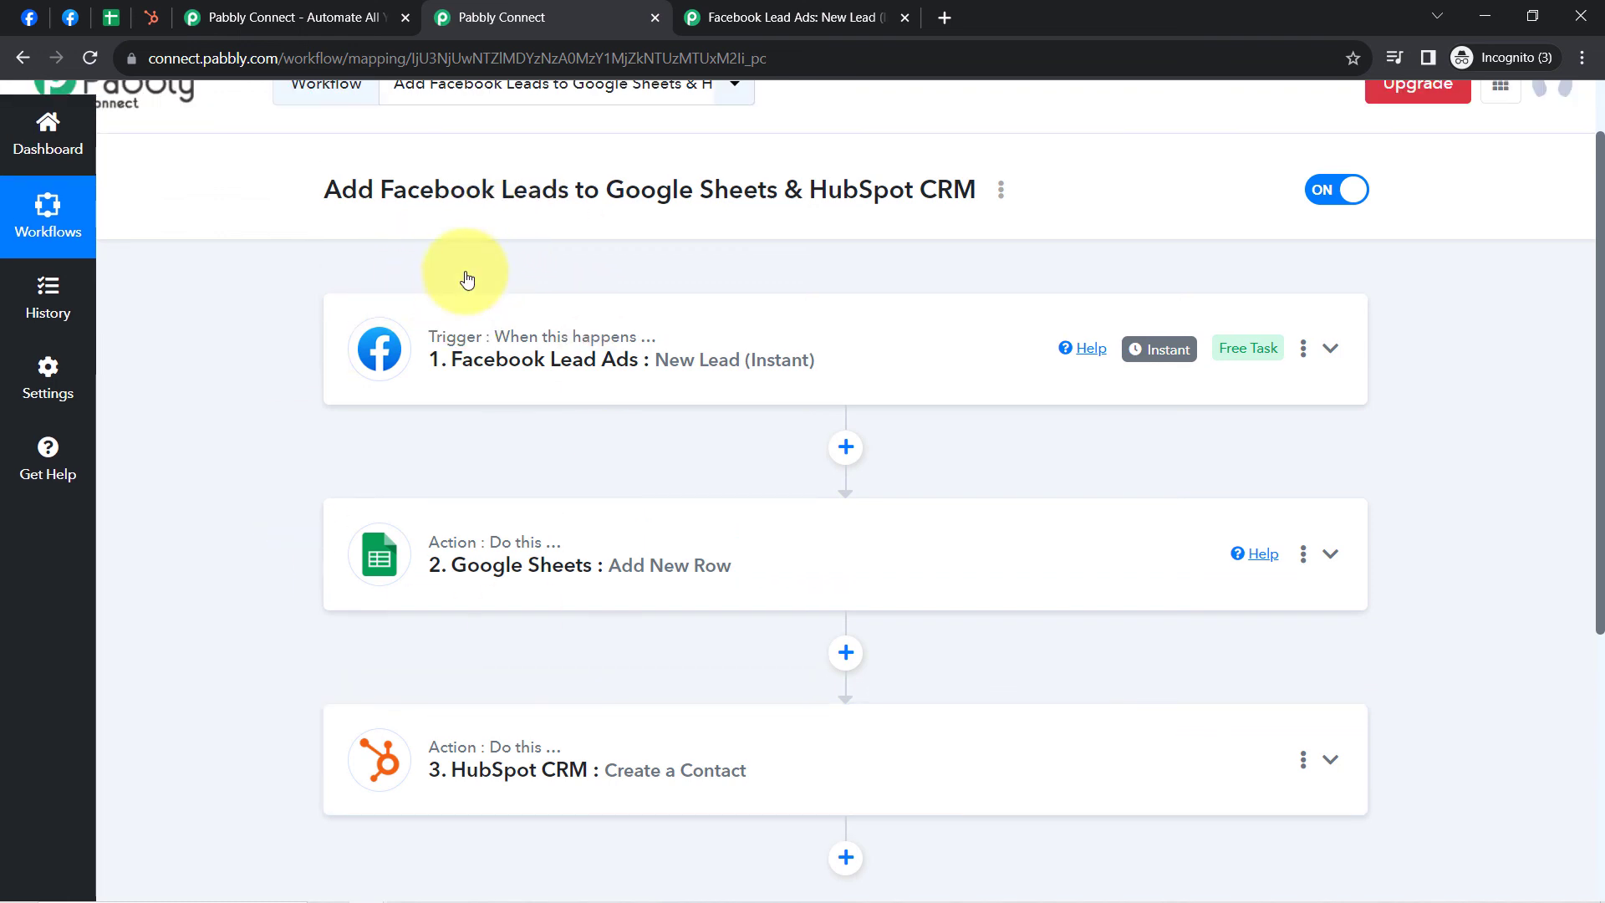
{"action": "scroll", "coordinate": [467, 278], "scroll_direction": "up", "scroll_amount": 1}
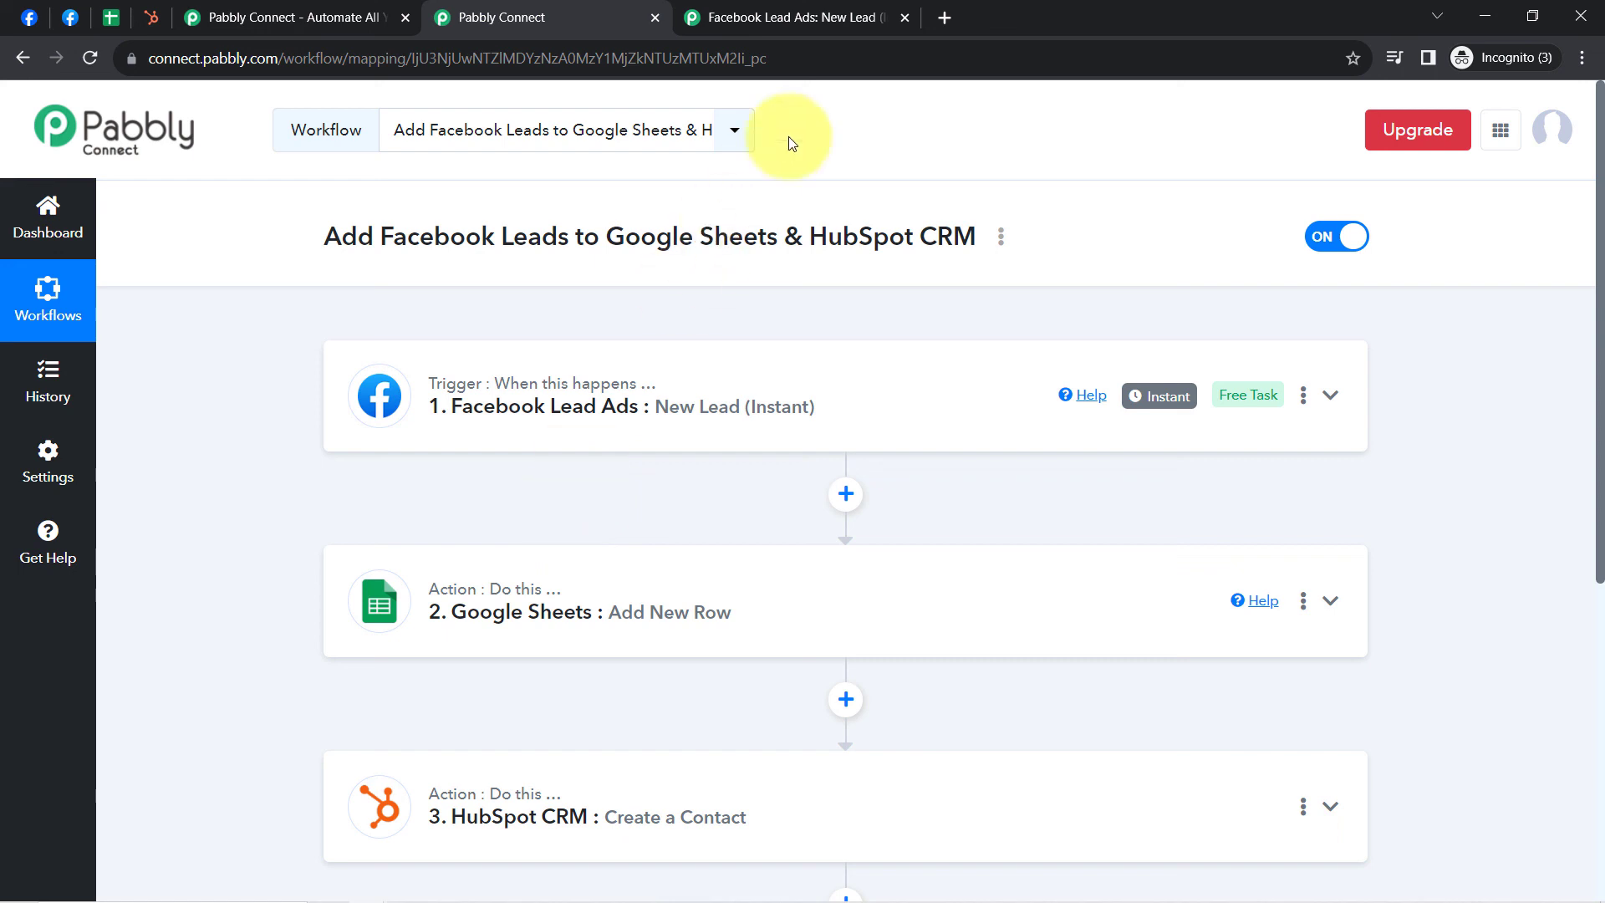
Step: Close the extra Facebook Lead Ads browser tab and copy the workflow's share link
{"action": "left_click", "coordinate": [907, 21]}
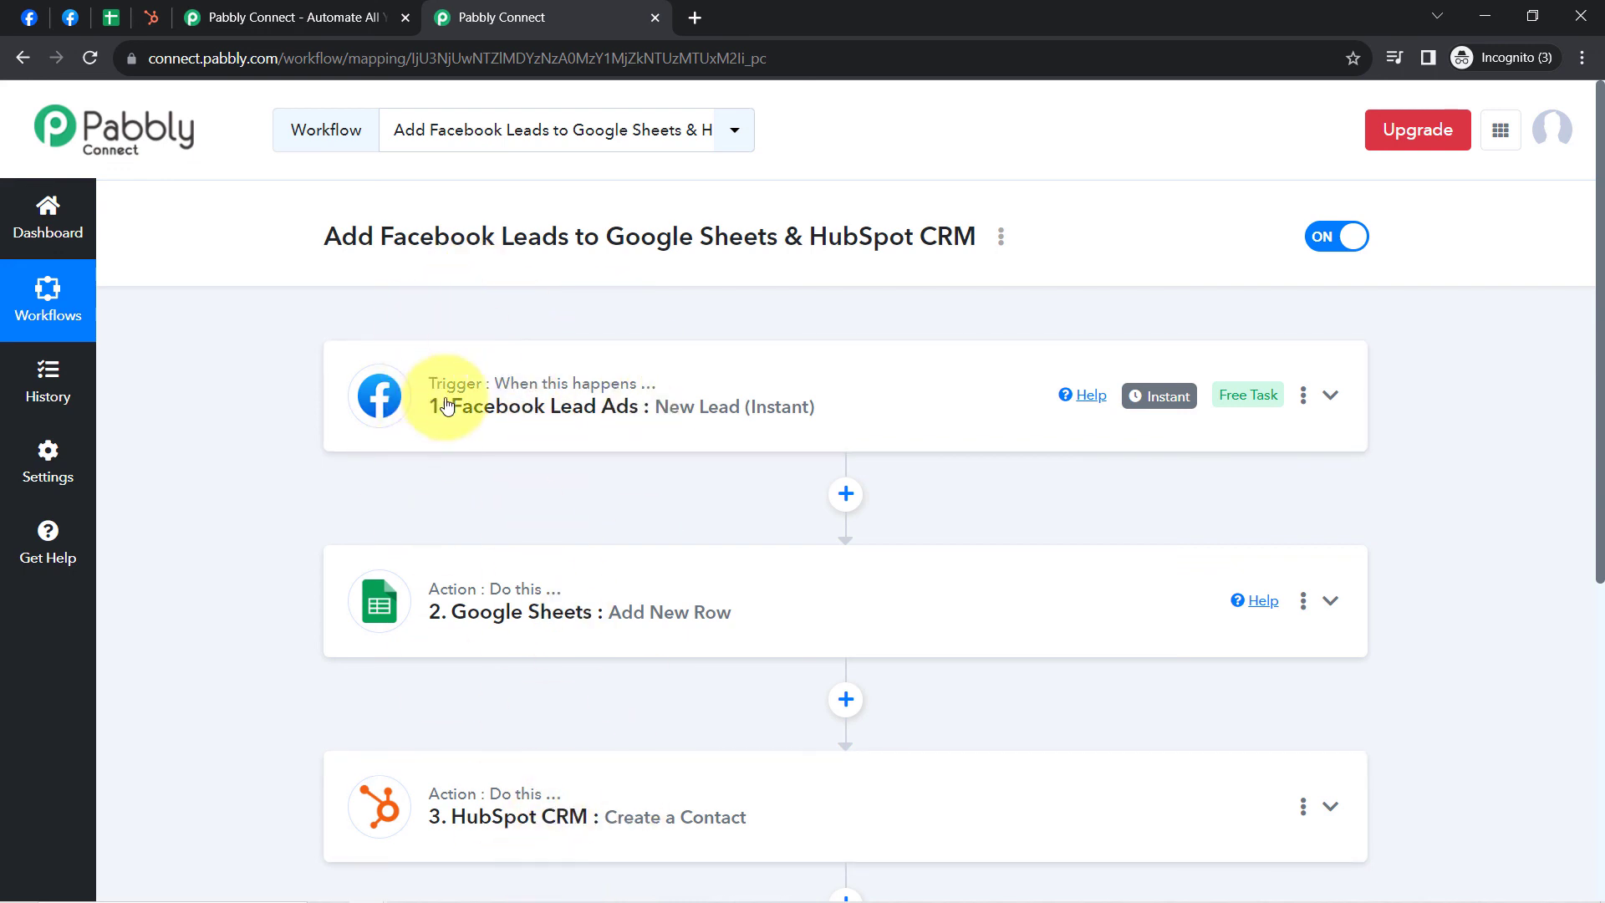
{"action": "left_click", "coordinate": [1001, 238]}
{"action": "left_click", "coordinate": [819, 356]}
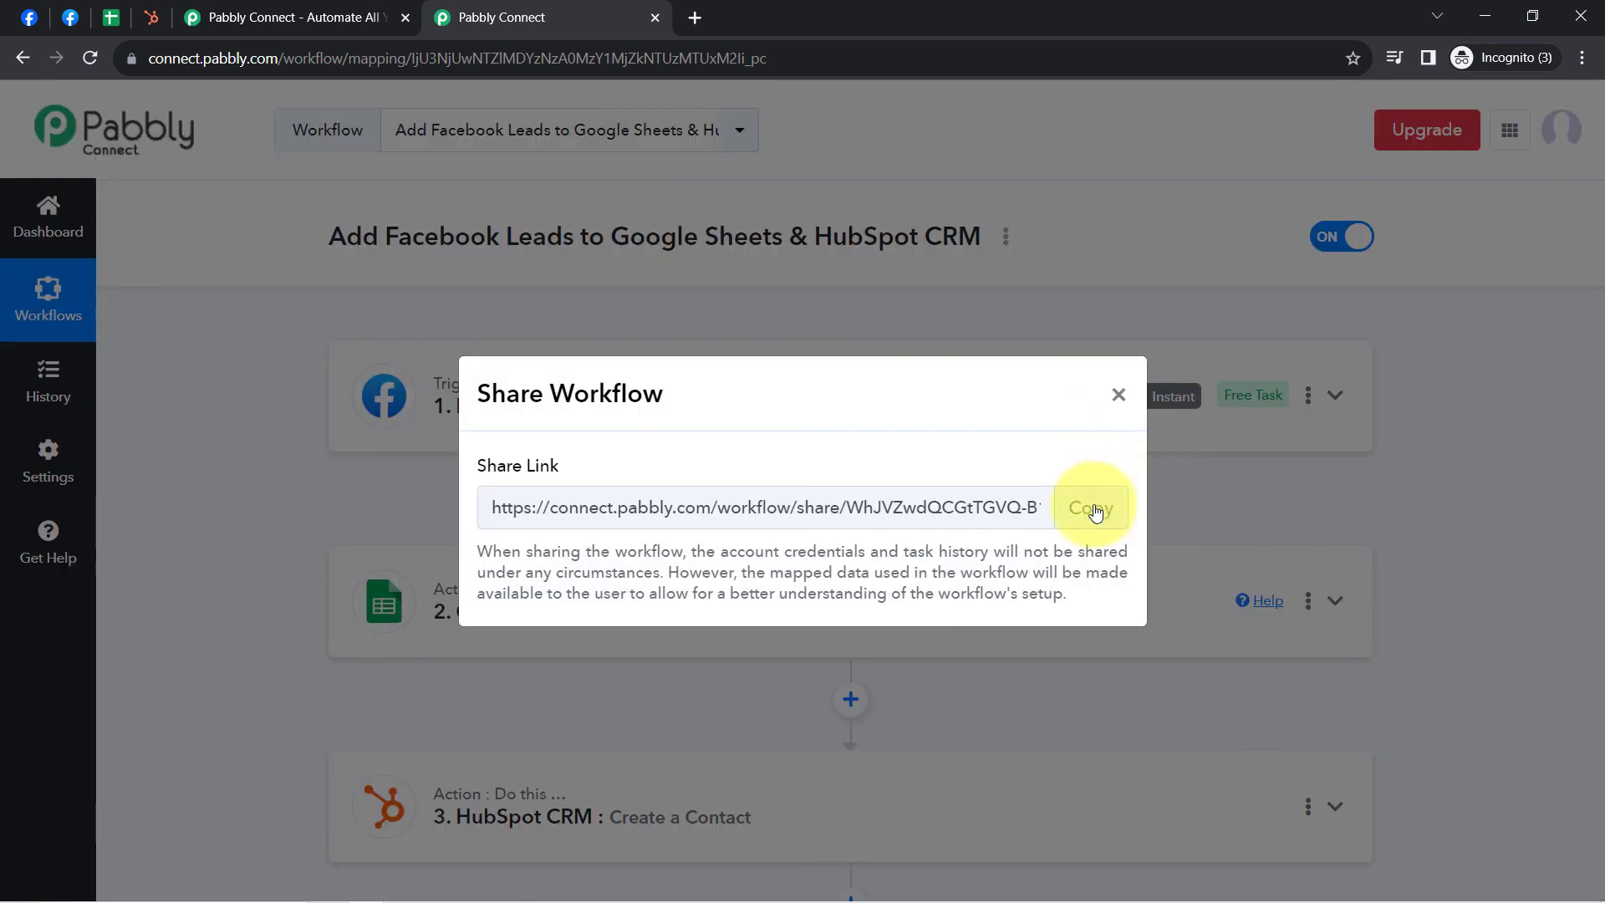
{"action": "left_click", "coordinate": [1092, 509]}
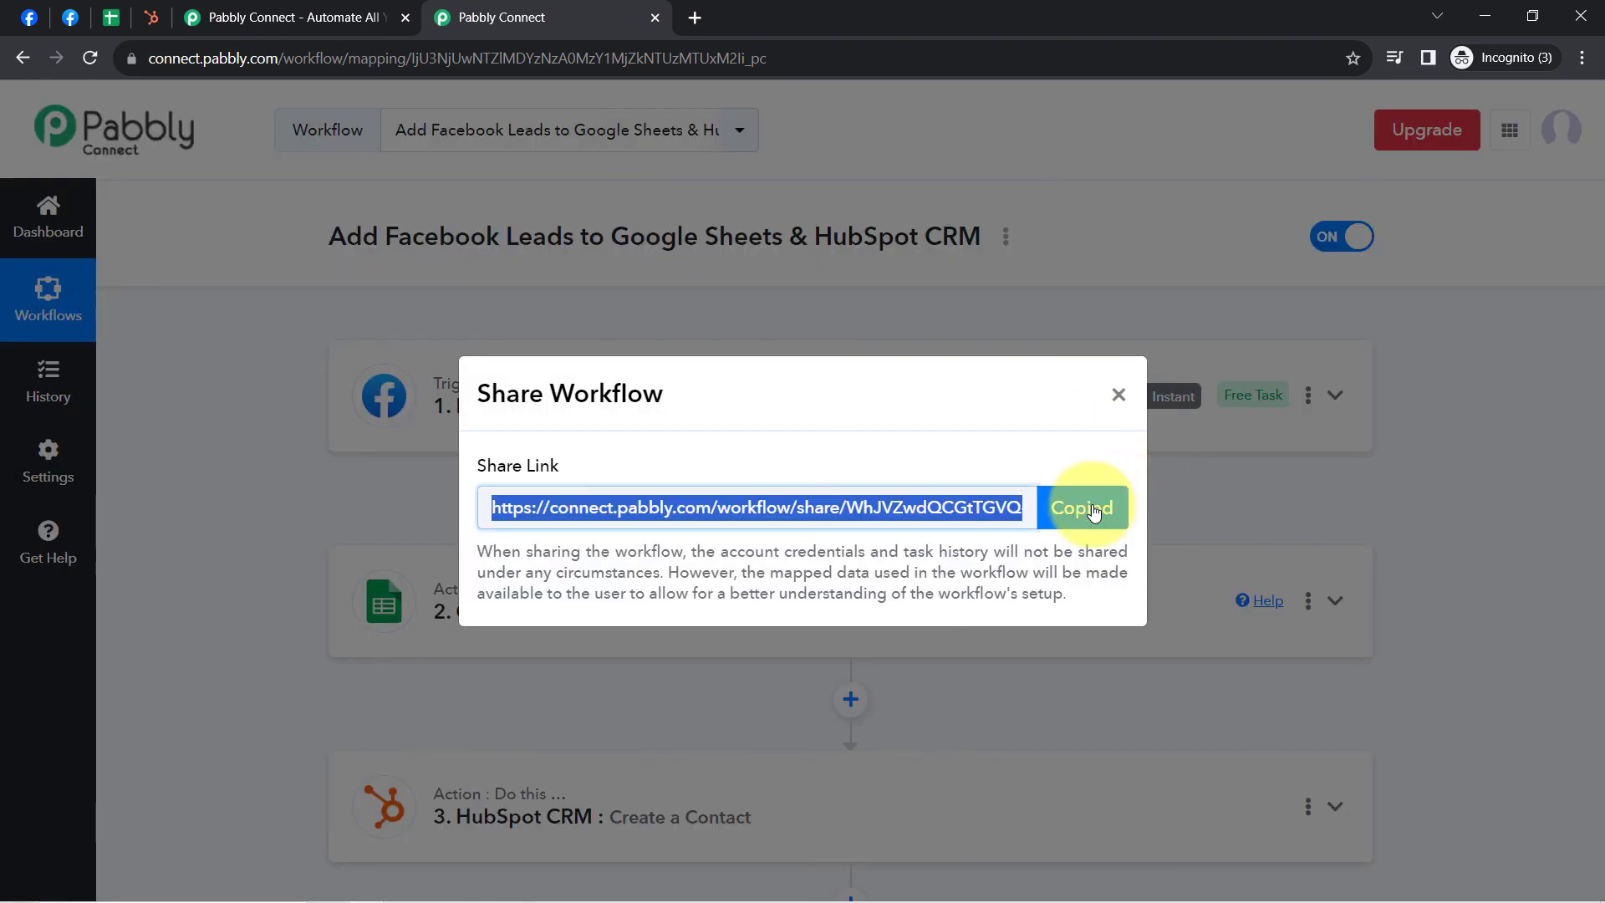
{"action": "left_click", "coordinate": [1119, 393]}
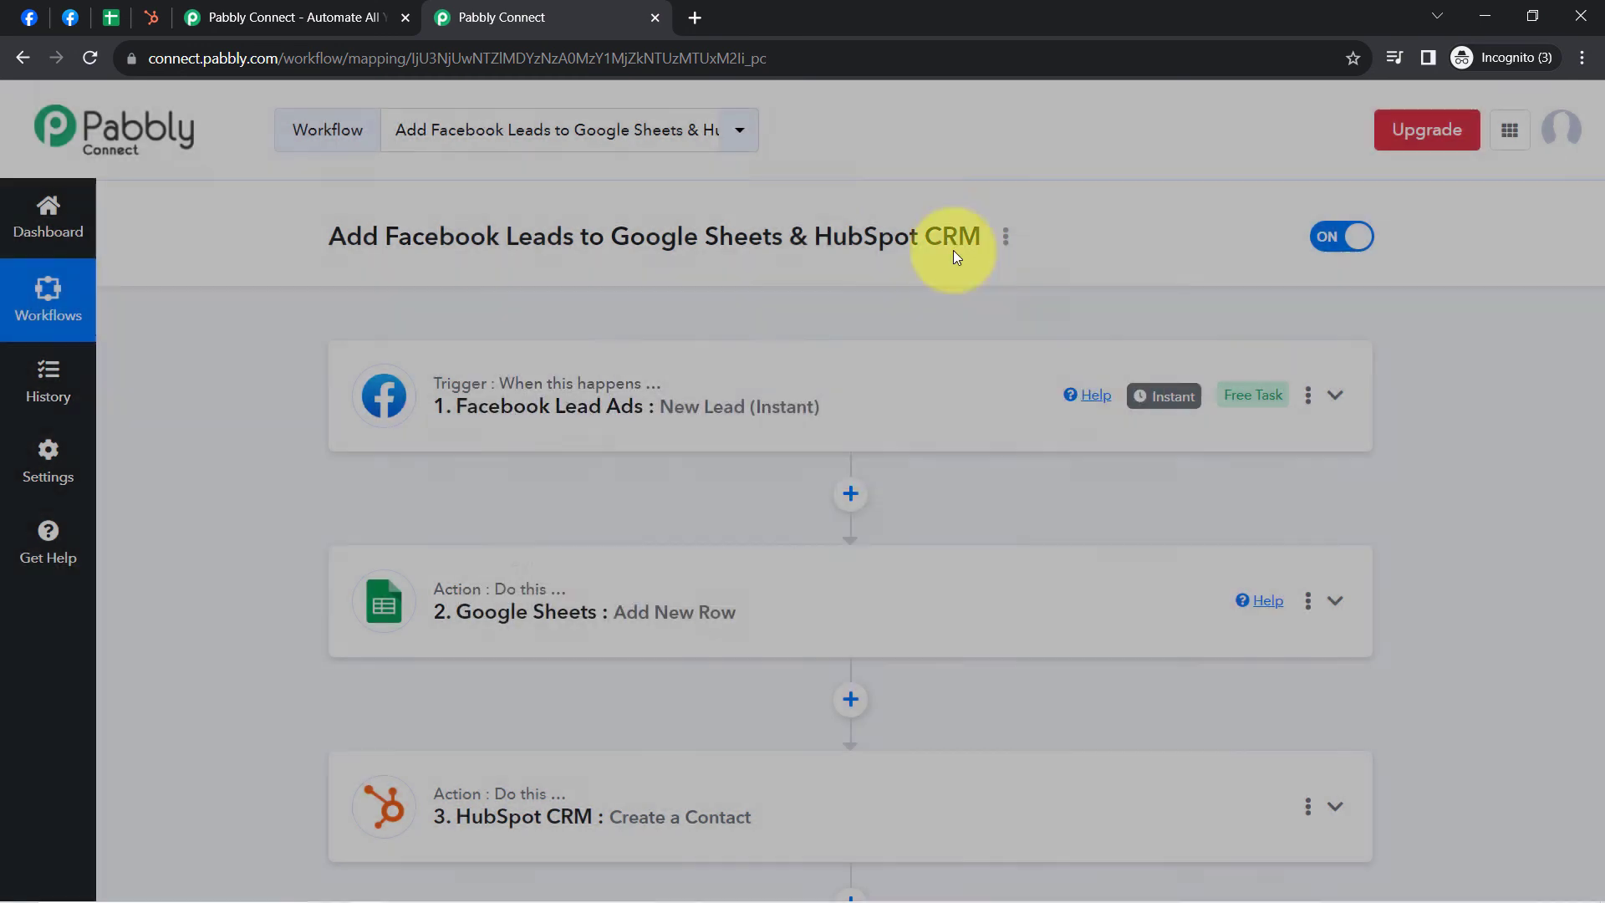